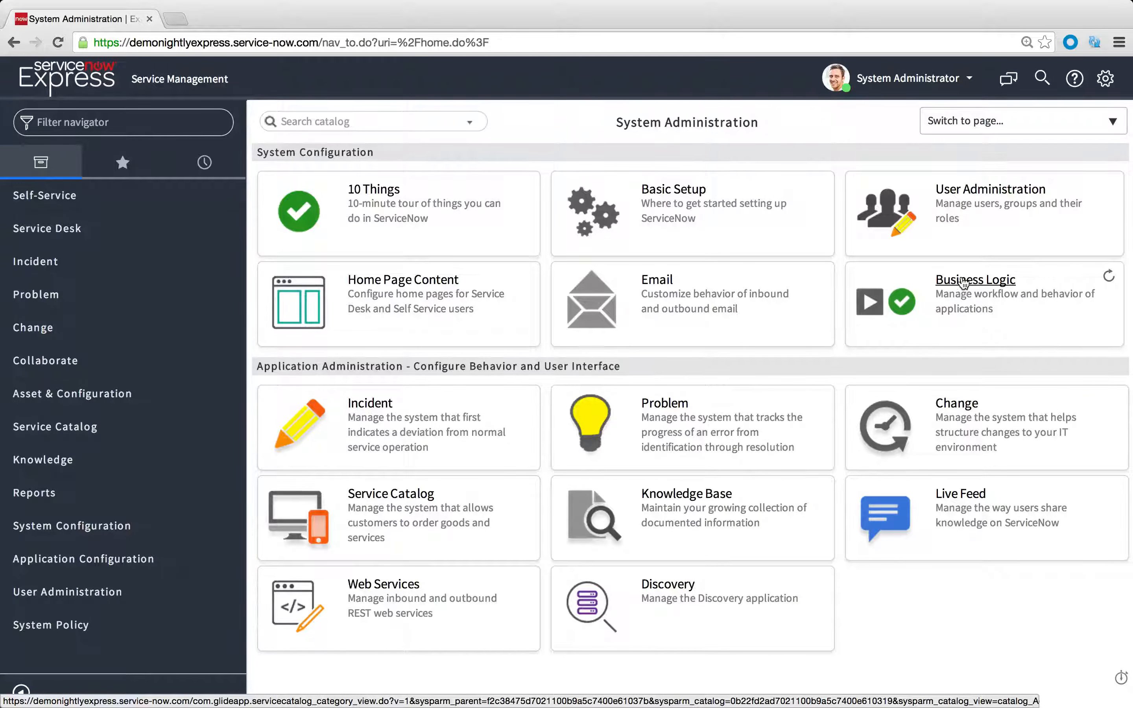
# - Open the Business Logic page, and find the Business Rules list under it by filtering the navigator for "business rules"
pyautogui.click(963, 283)
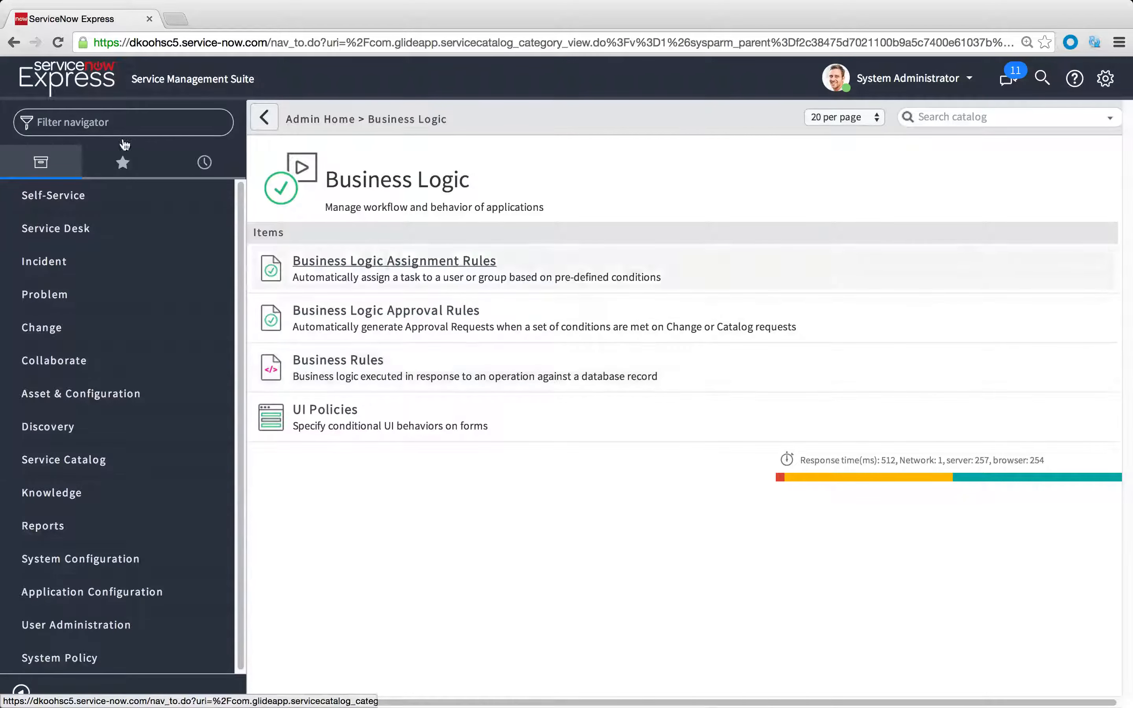
pyautogui.click(115, 123)
pyautogui.write('business rules')
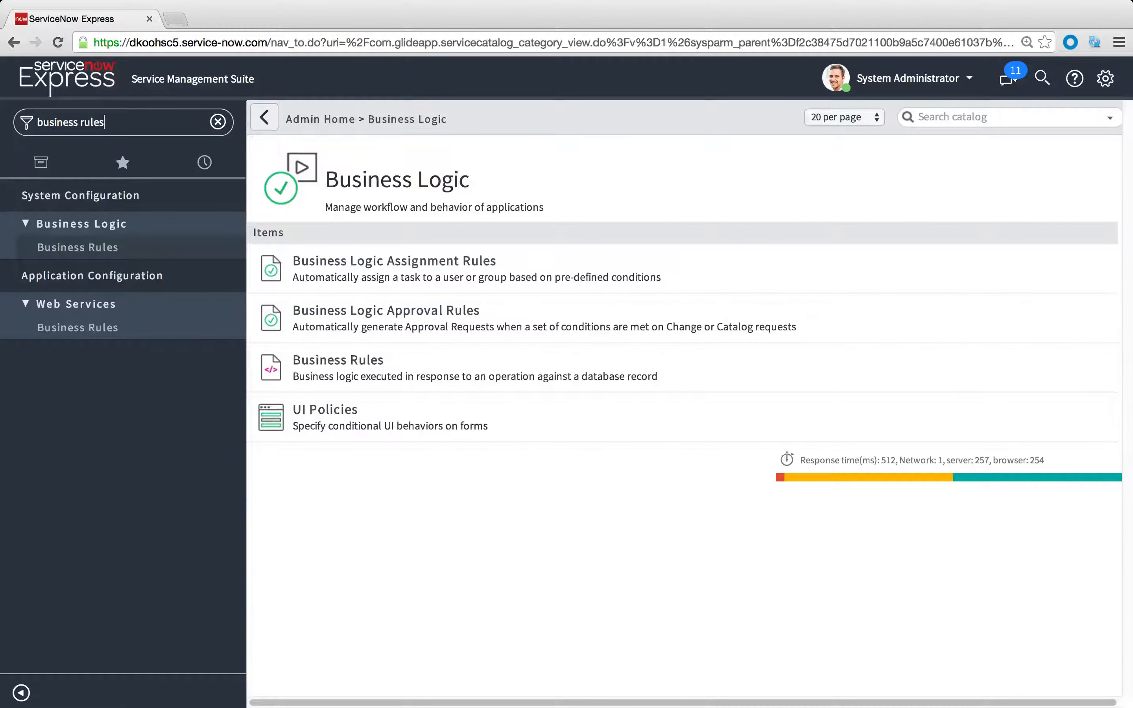
pyautogui.click(91, 248)
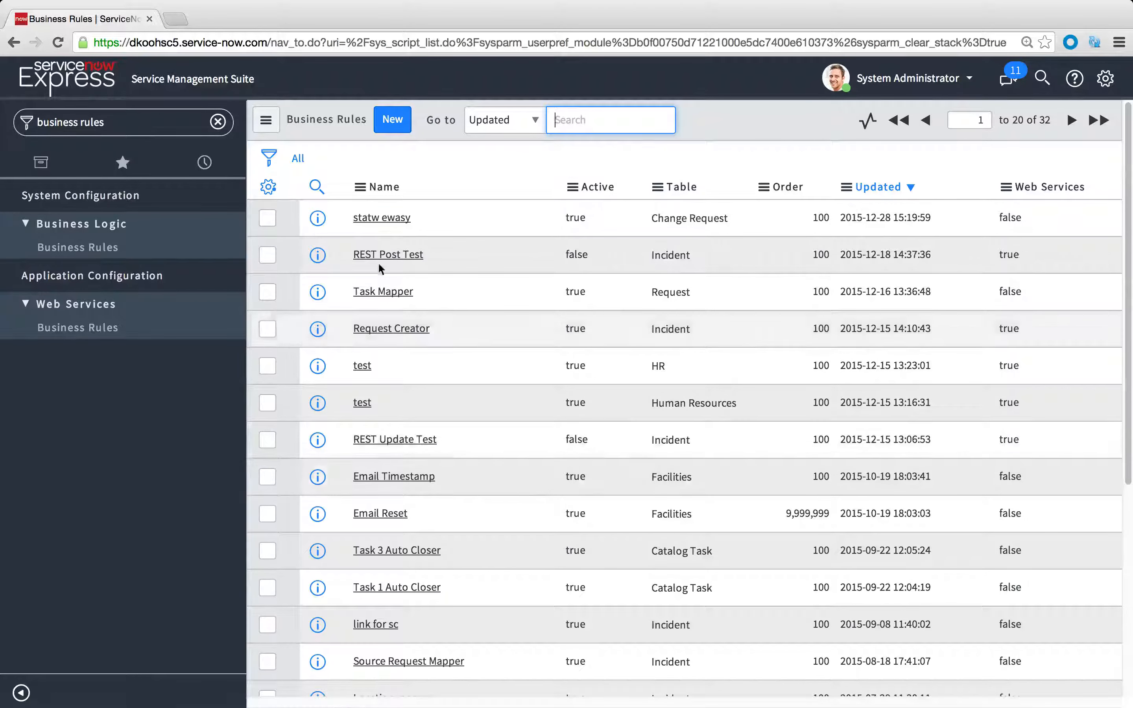
# - Look through the business rules and filter the list to records matching Active = true
pyautogui.scroll(-6, 719, 236)
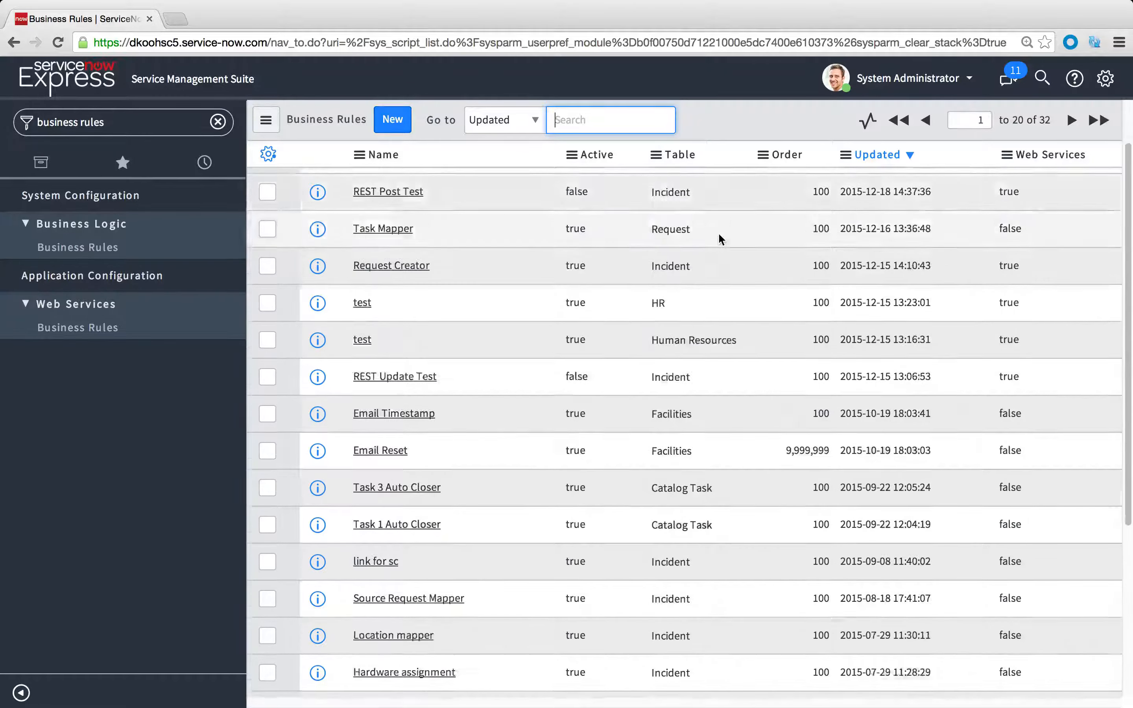
pyautogui.scroll(6, 717, 232)
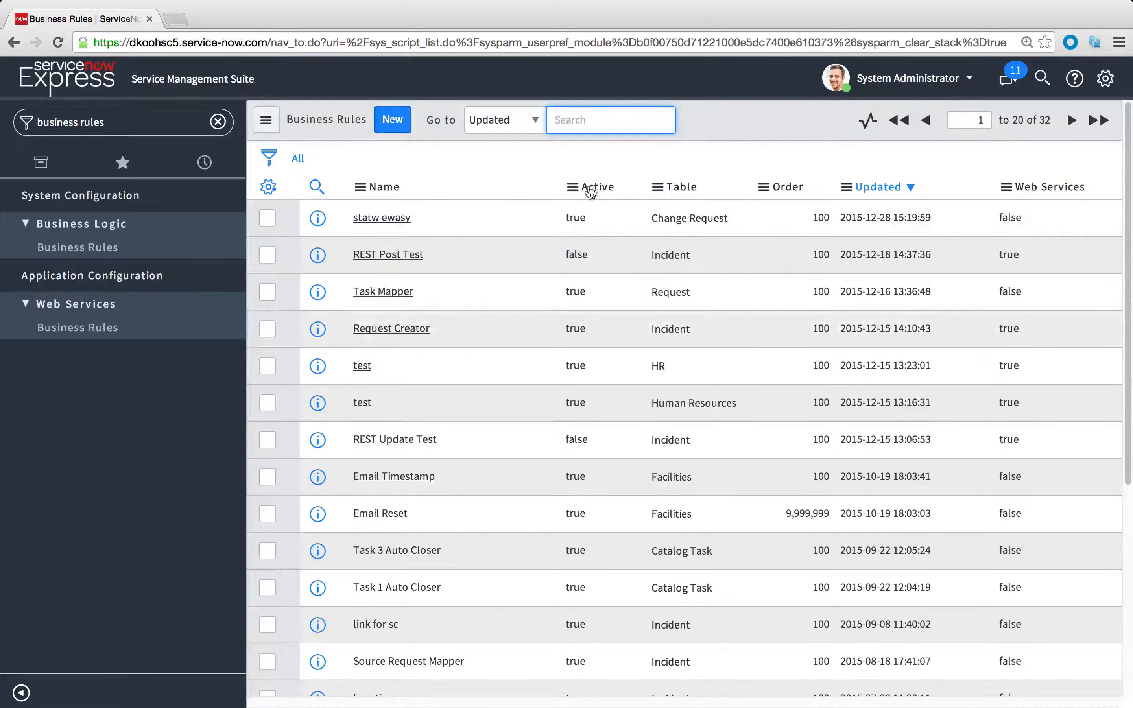
pyautogui.rightClick(575, 219)
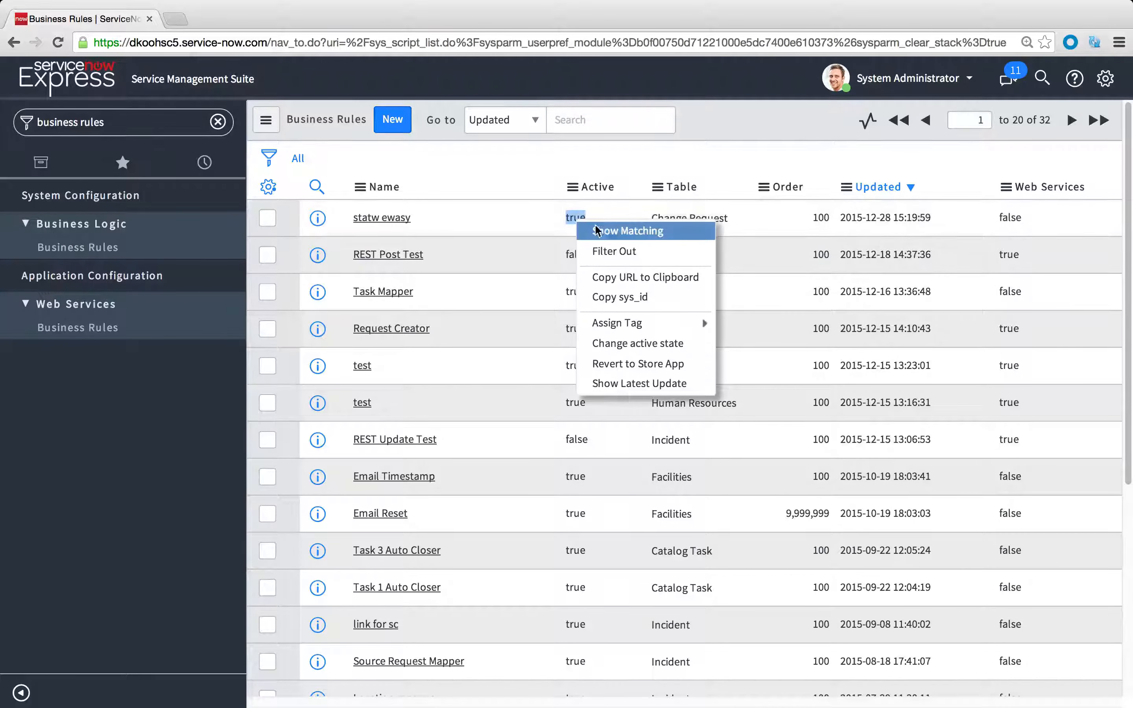
pyautogui.click(608, 228)
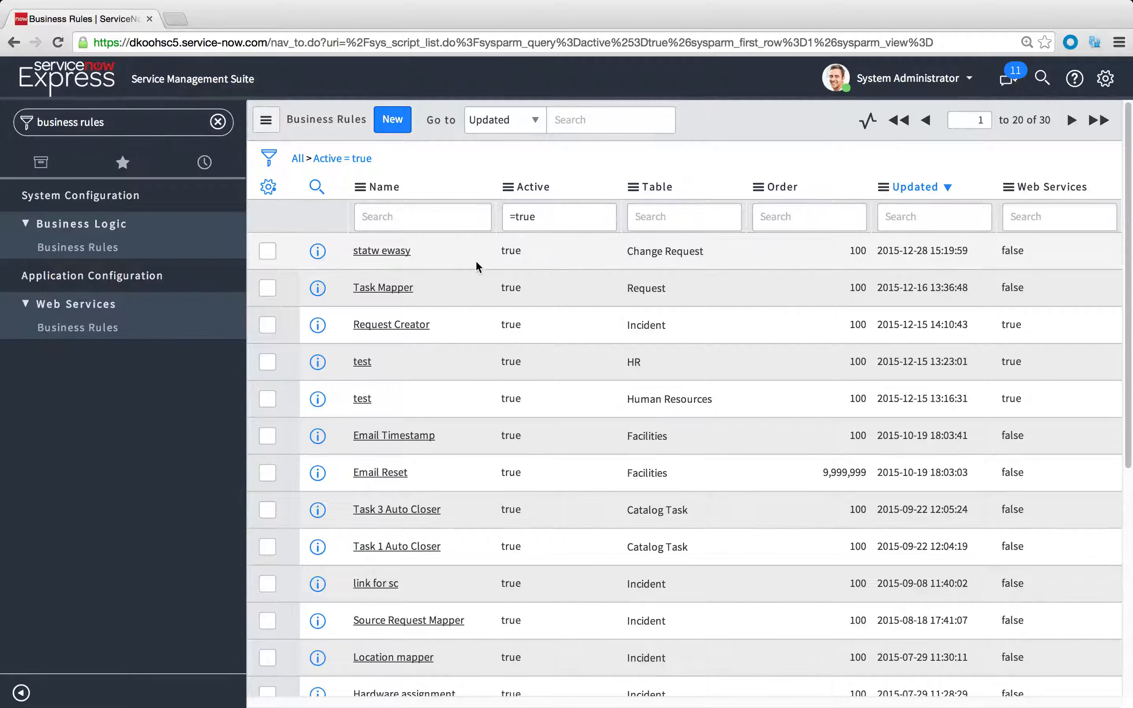
# - Filter the navigator for "inc" and open the first record in the list of open incidents
pyautogui.click(127, 125)
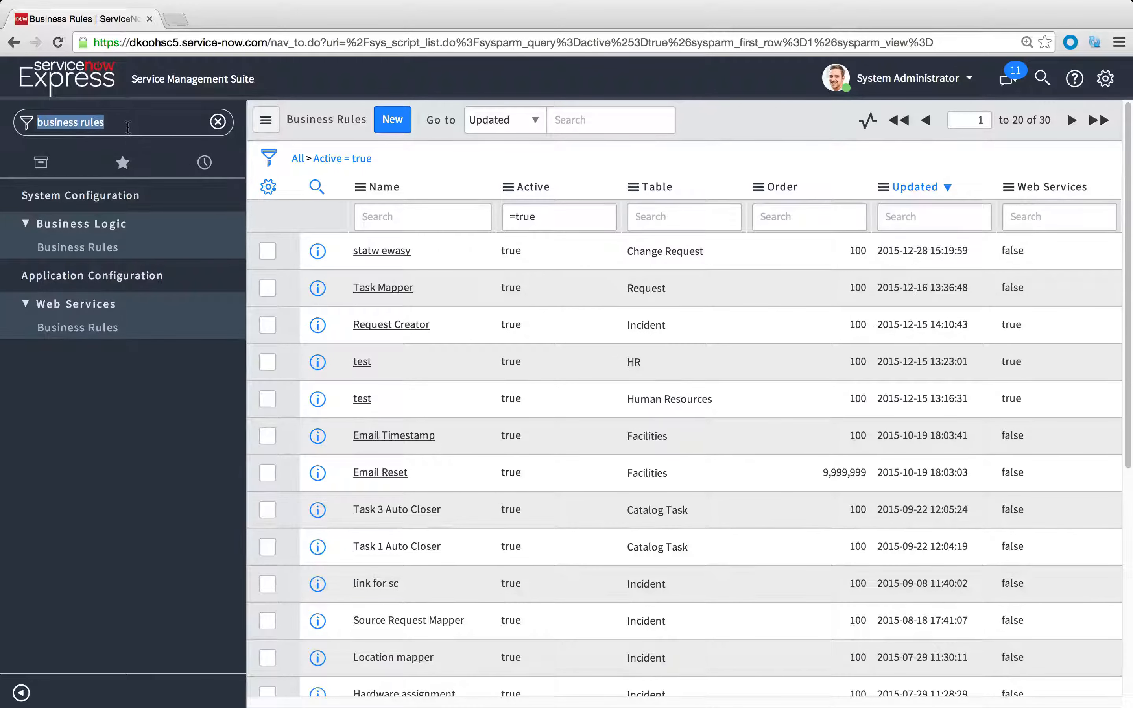
pyautogui.write('inc')
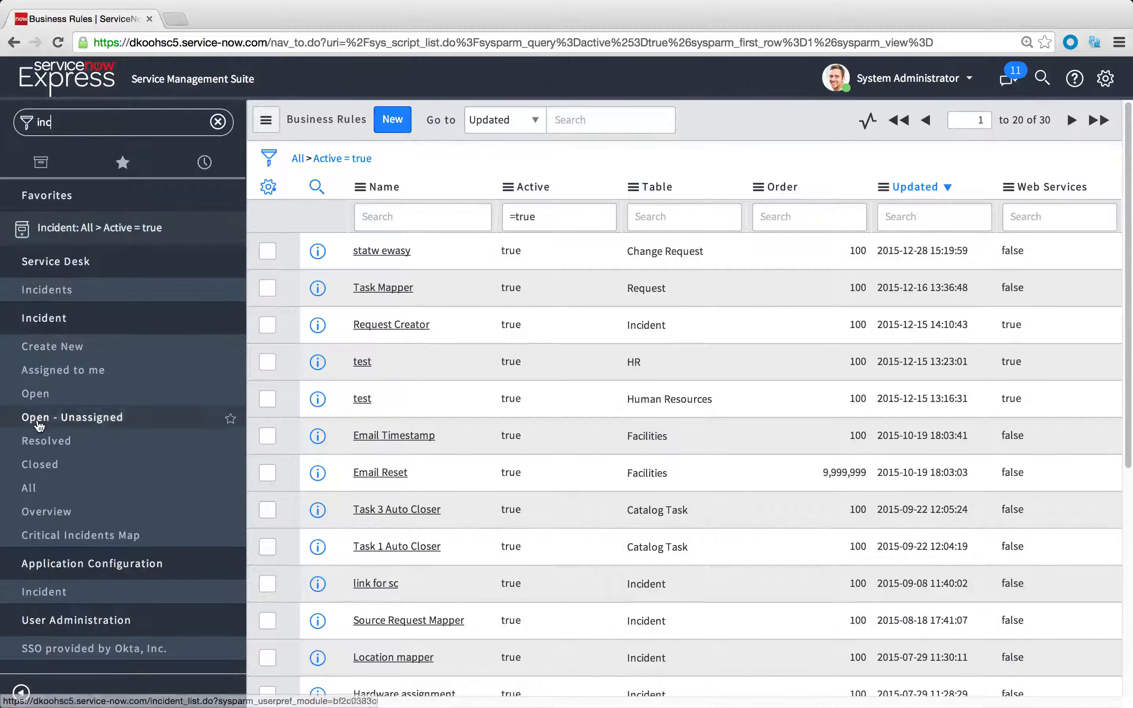
pyautogui.click(37, 402)
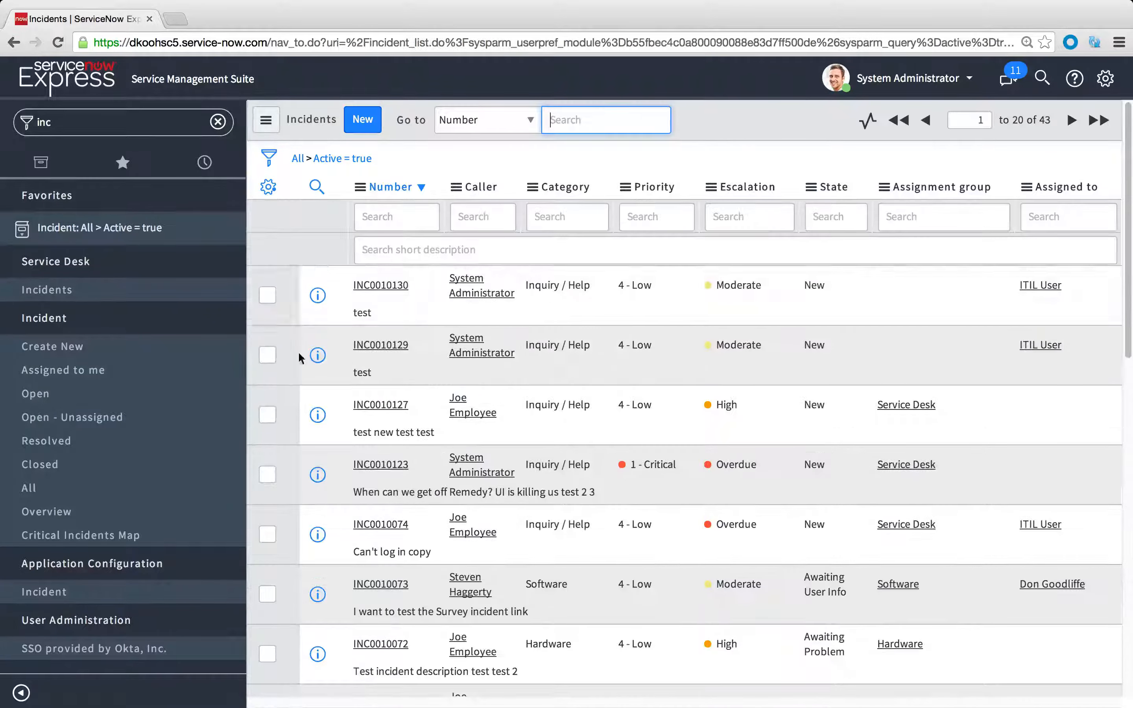
pyautogui.click(310, 294)
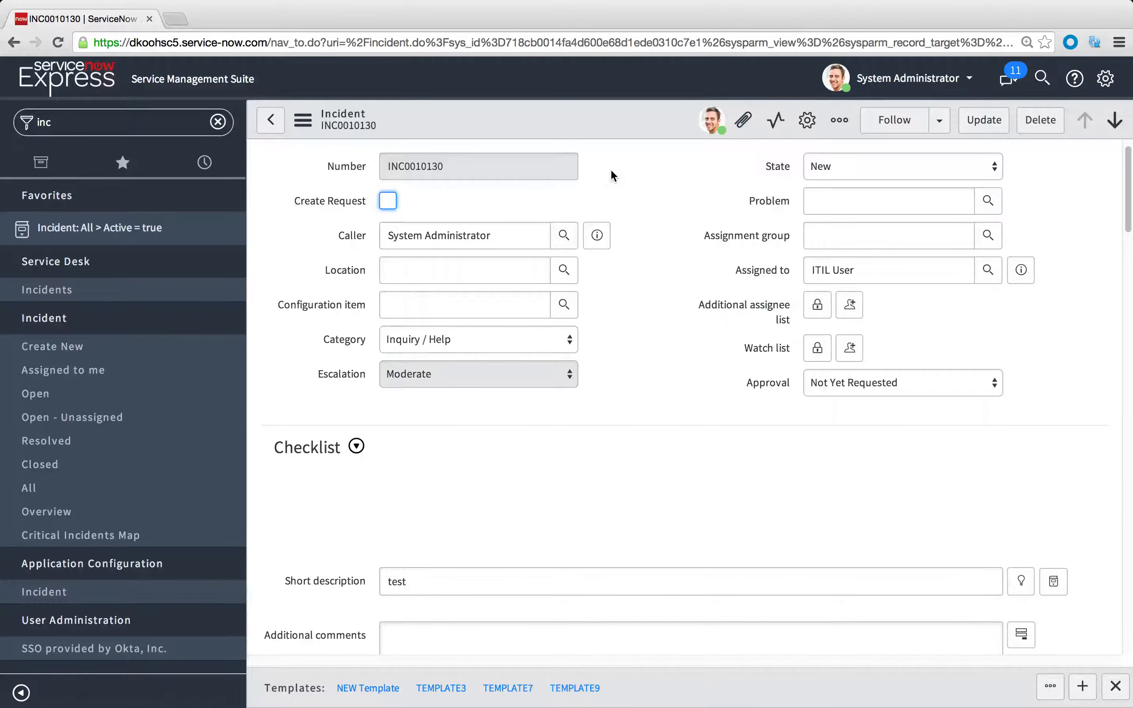
# - Open the business rules configured for the Incident table directly from the incident form
pyautogui.rightClick(597, 126)
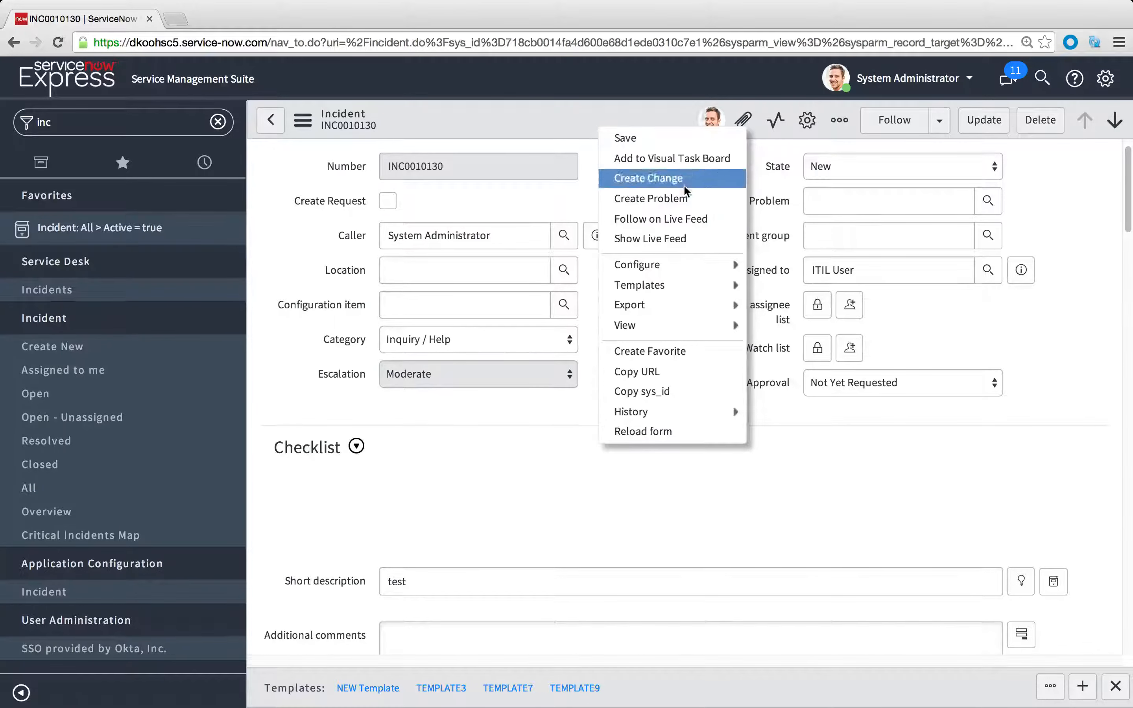
pyautogui.moveTo(693, 265)
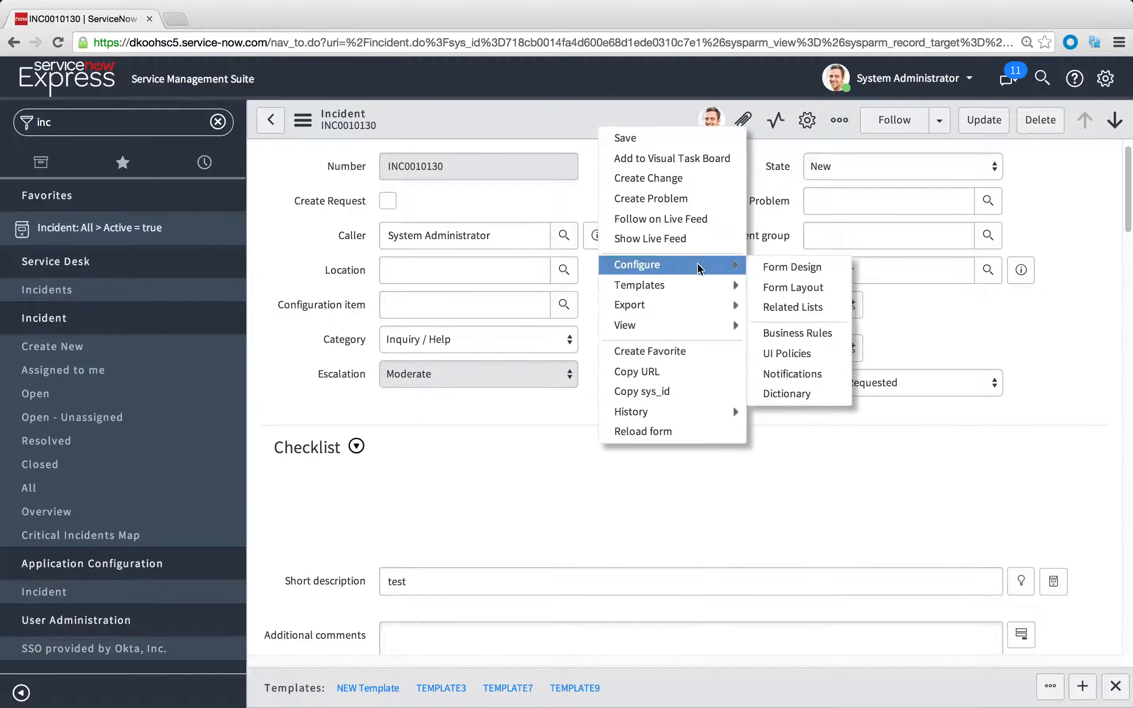
pyautogui.click(813, 333)
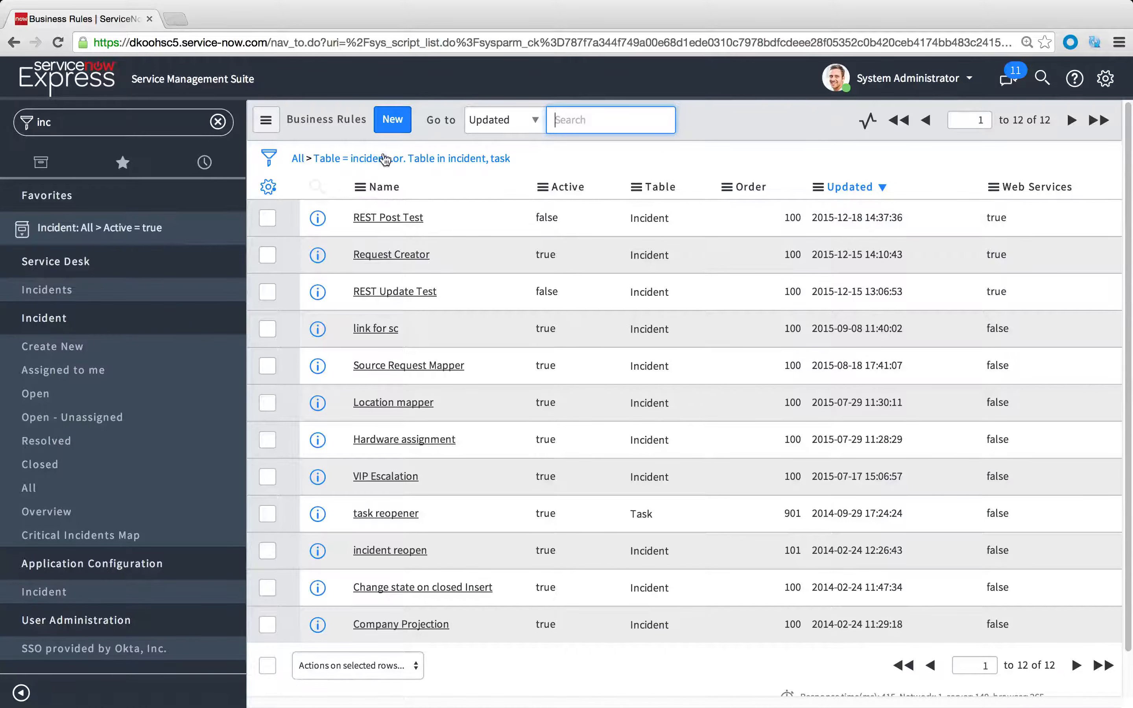
# - Create a new business rule on the Incident table named "Insert Example" that runs on Insert
pyautogui.click(391, 130)
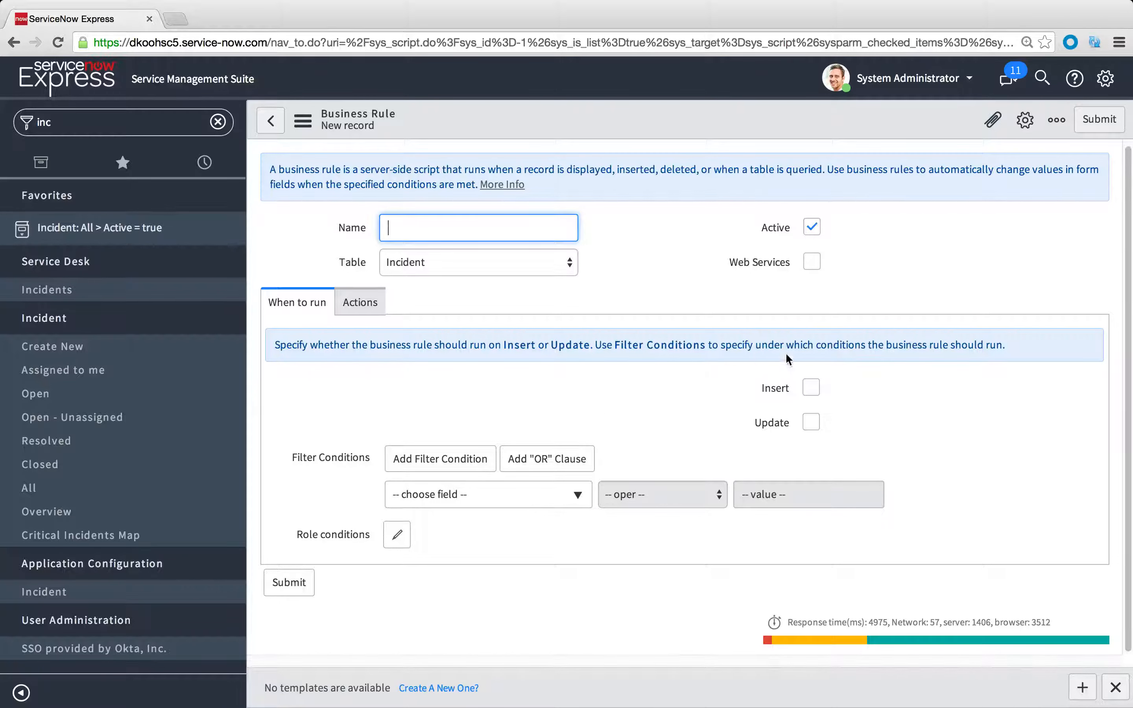
pyautogui.click(809, 386)
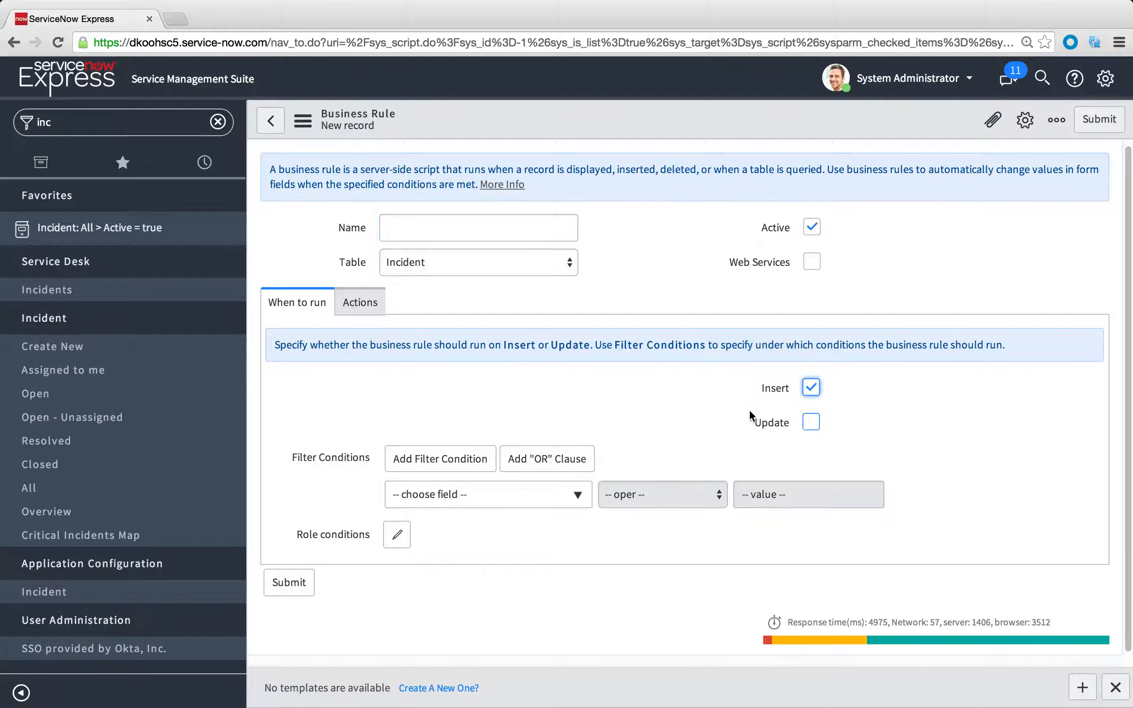
pyautogui.click(461, 231)
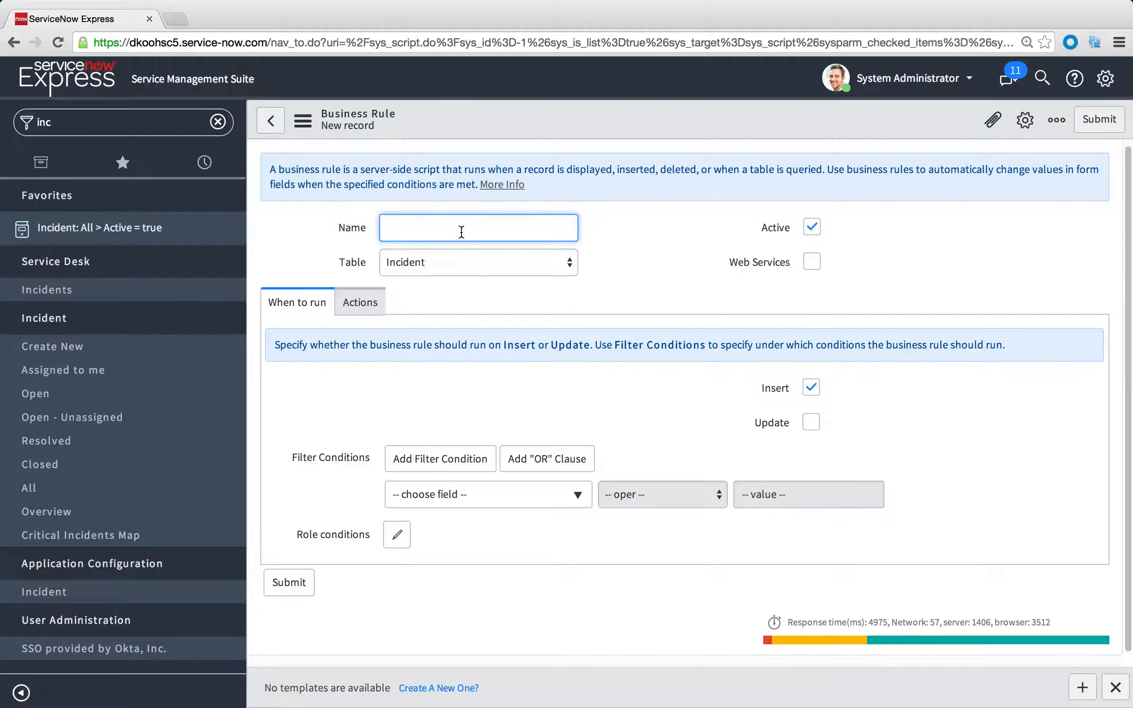
pyautogui.write('Insert Example')
# - Add the message "Inserted!" as the action of the Insert Example rule and submit the rule
pyautogui.click(361, 303)
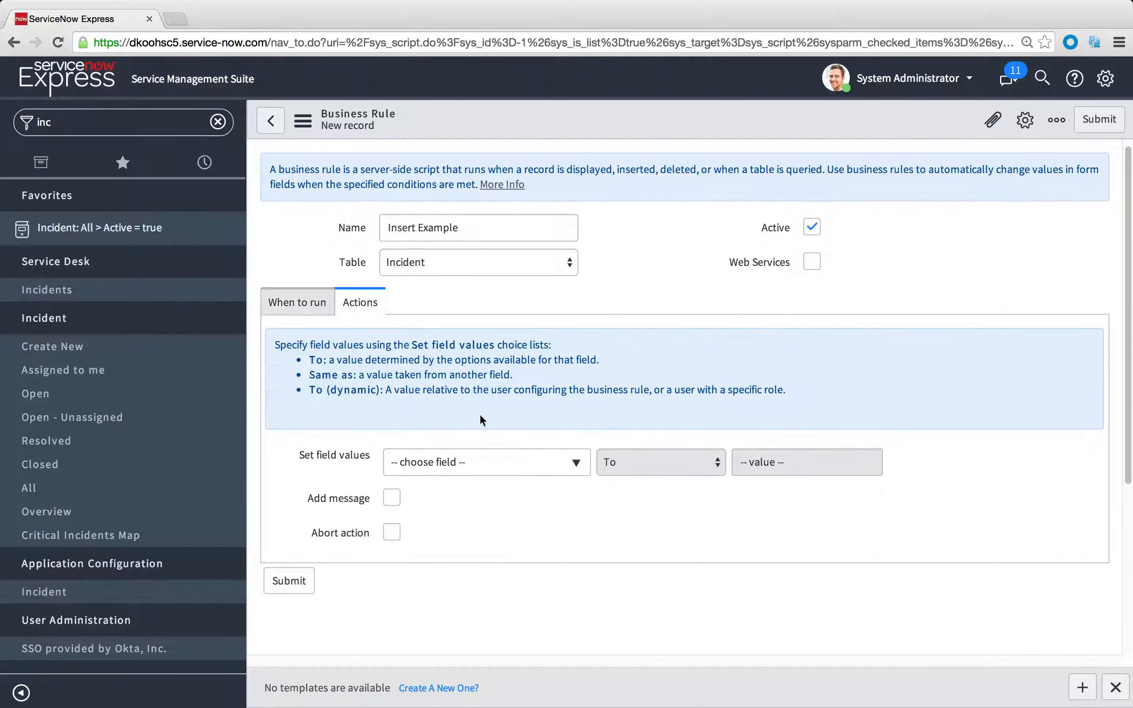
pyautogui.click(391, 497)
pyautogui.click(457, 616)
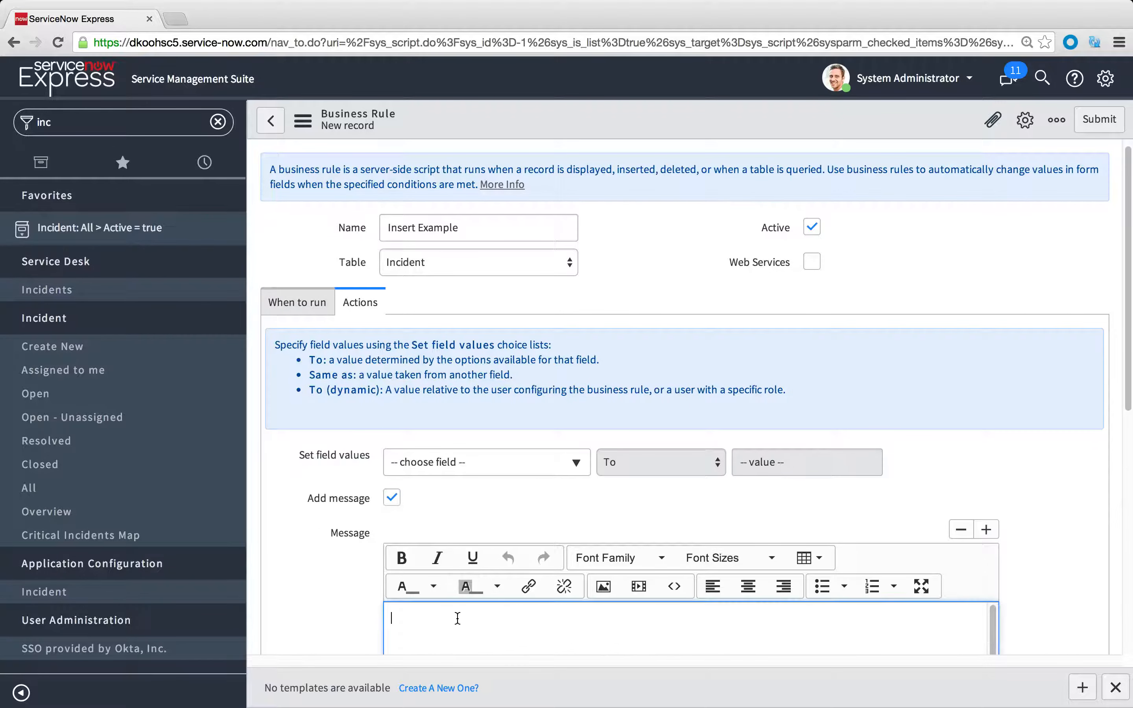
pyautogui.write('Inserted!')
pyautogui.click(323, 304)
pyautogui.click(1086, 118)
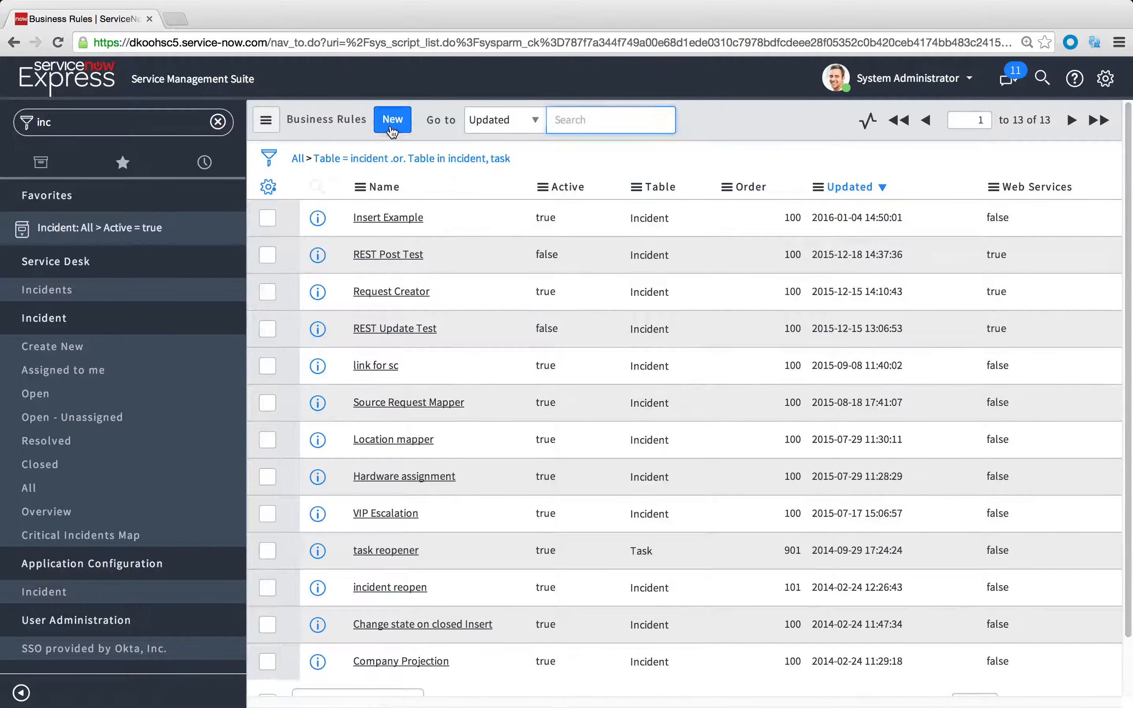
# - Create another Incident business rule named "Update Example" that runs on Update
pyautogui.click(391, 125)
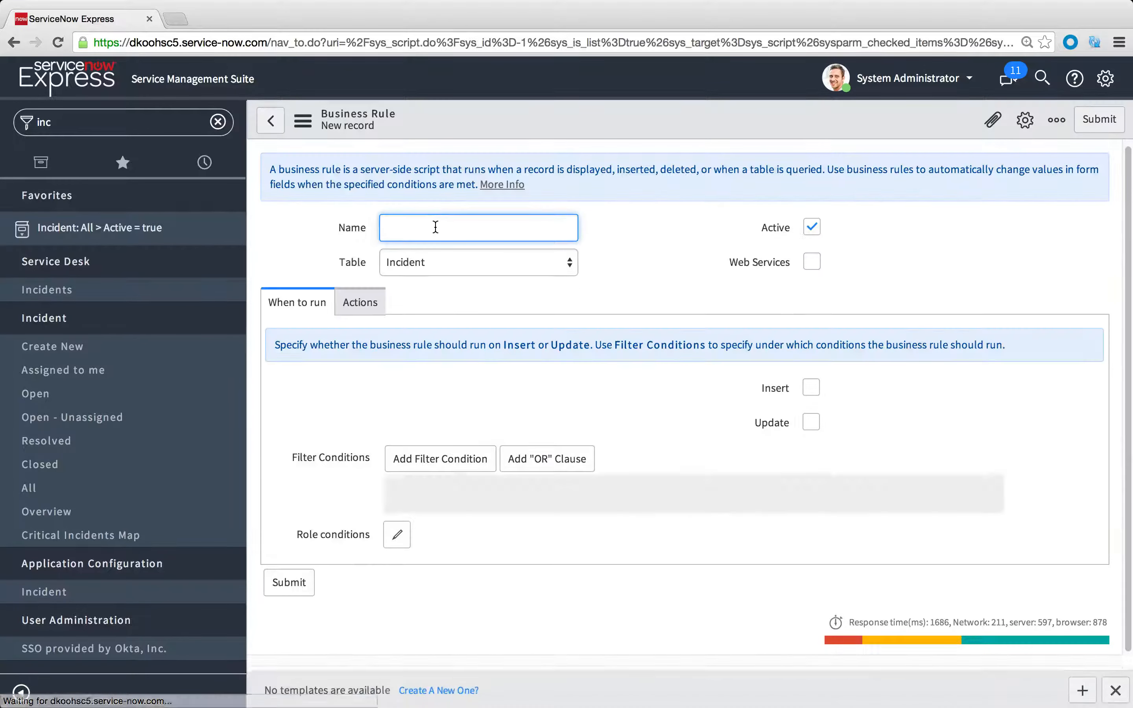
pyautogui.write('Update Ex')
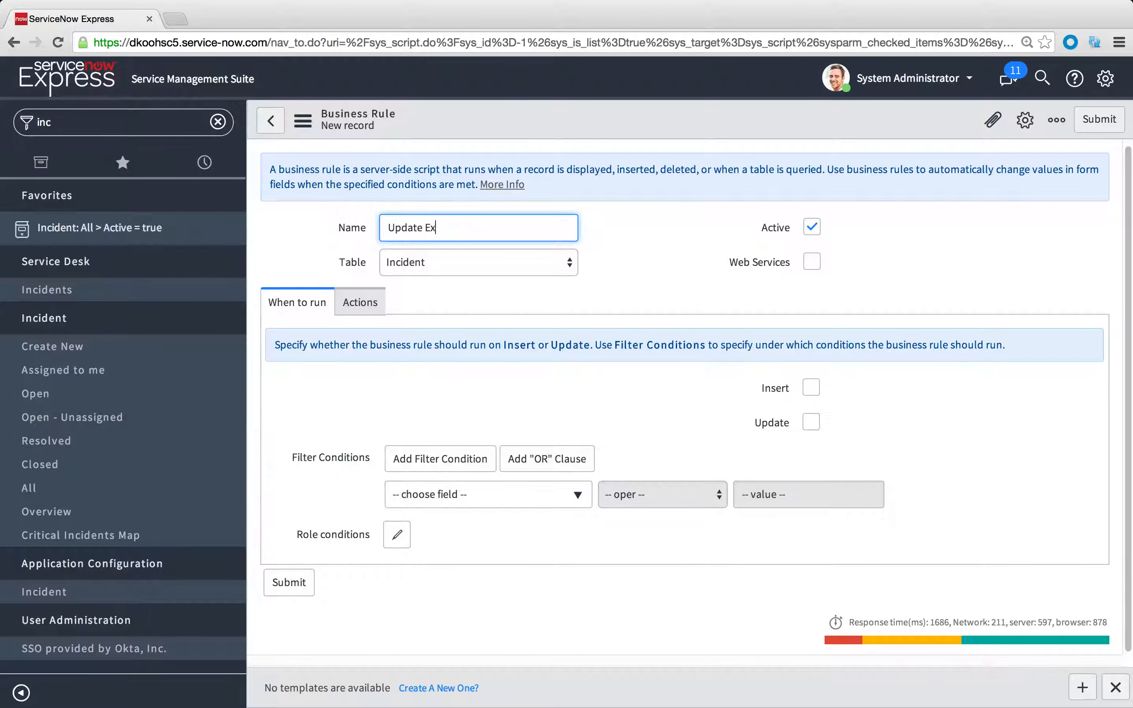
pyautogui.write('ample')
pyautogui.click(806, 425)
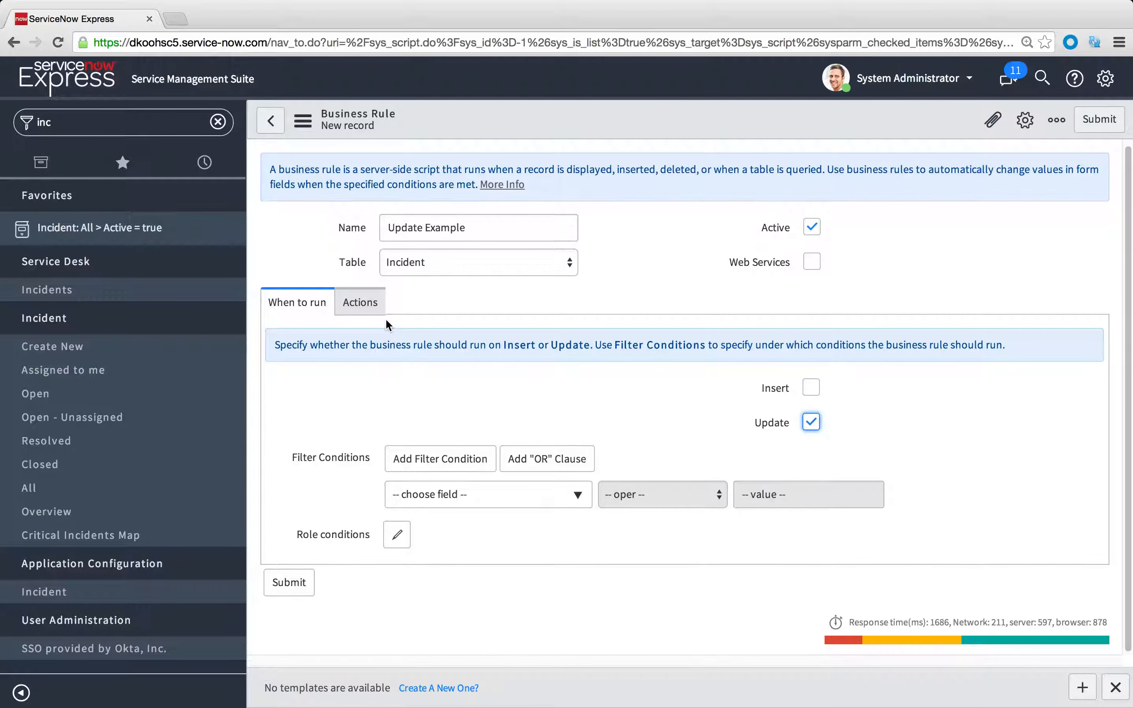
# - Add the message "Updated" as the action of the Update Example rule and submit the rule
pyautogui.click(375, 307)
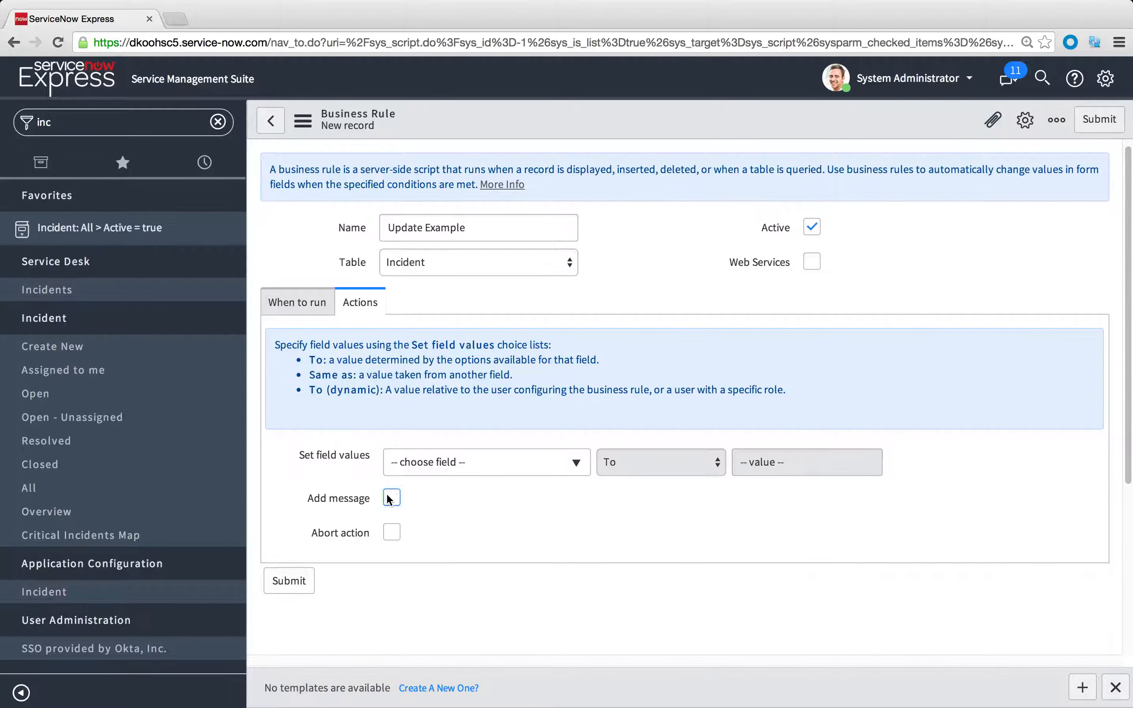
pyautogui.click(379, 497)
pyautogui.click(424, 628)
pyautogui.write('Updated')
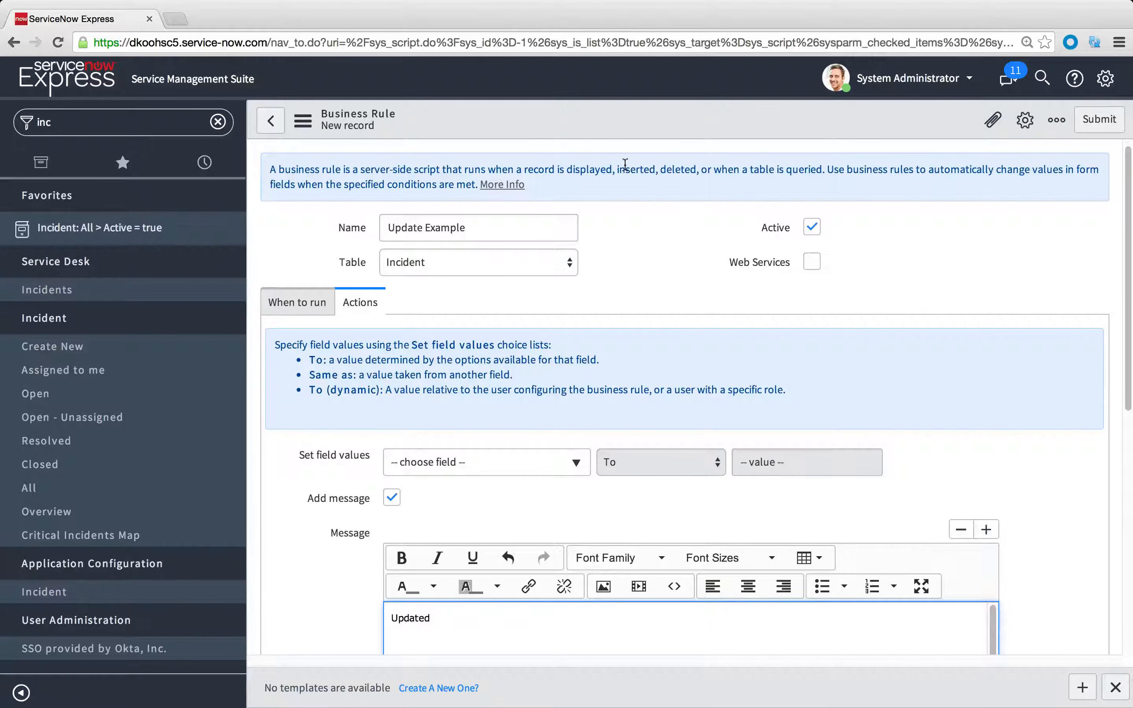
pyautogui.click(1098, 120)
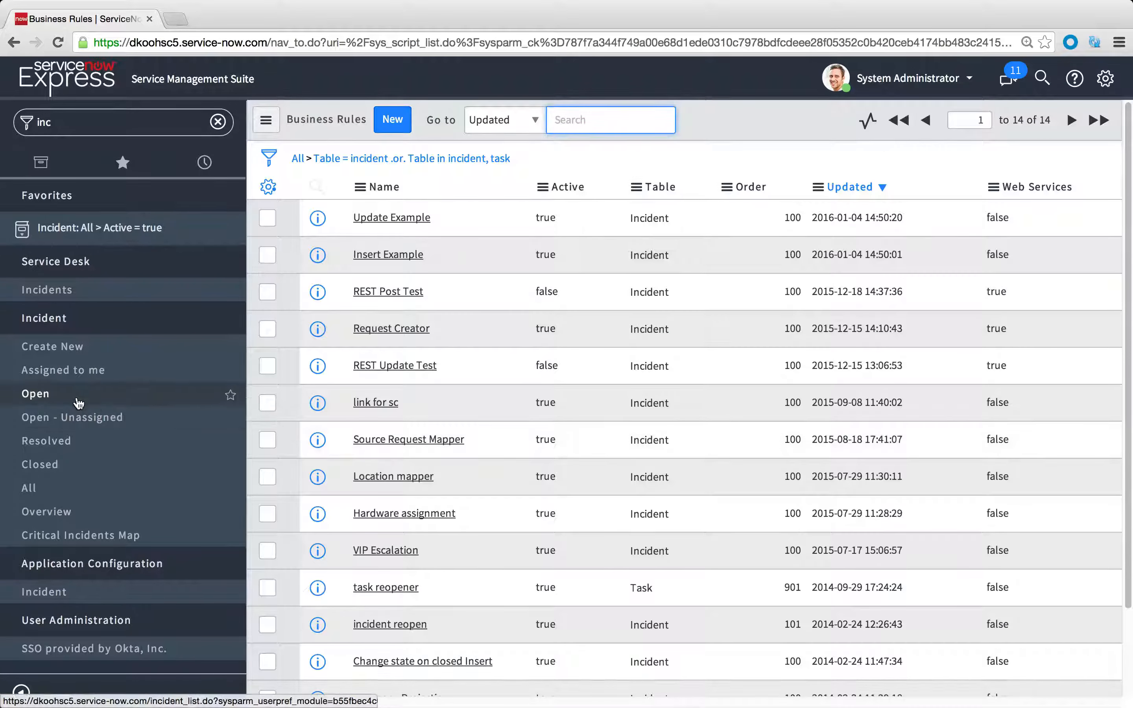
# - Create a new incident with the short description "new incident" and save it, staying on the record
pyautogui.click(77, 402)
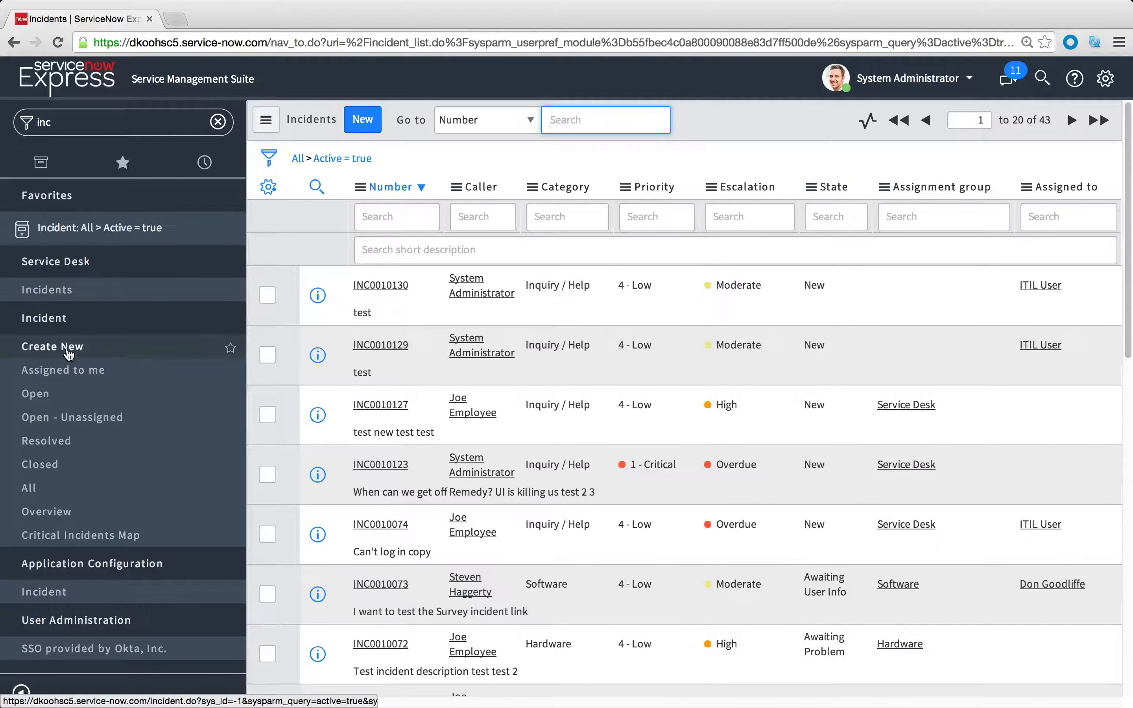
pyautogui.click(69, 353)
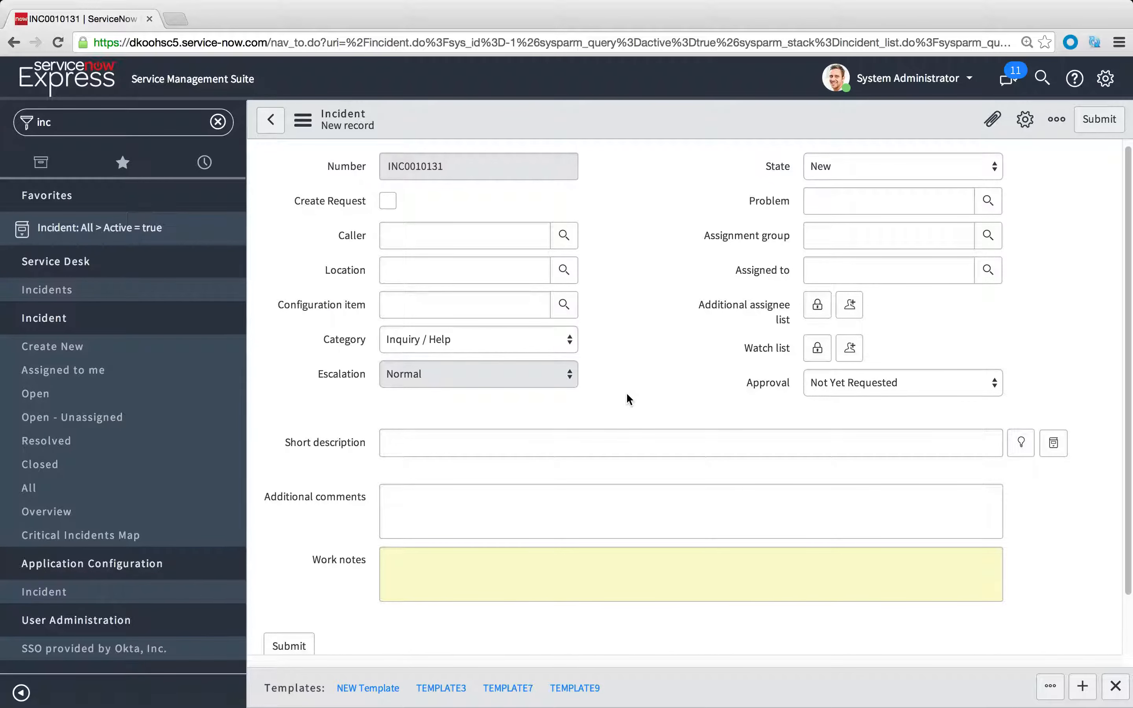
pyautogui.click(565, 434)
pyautogui.write('new incident')
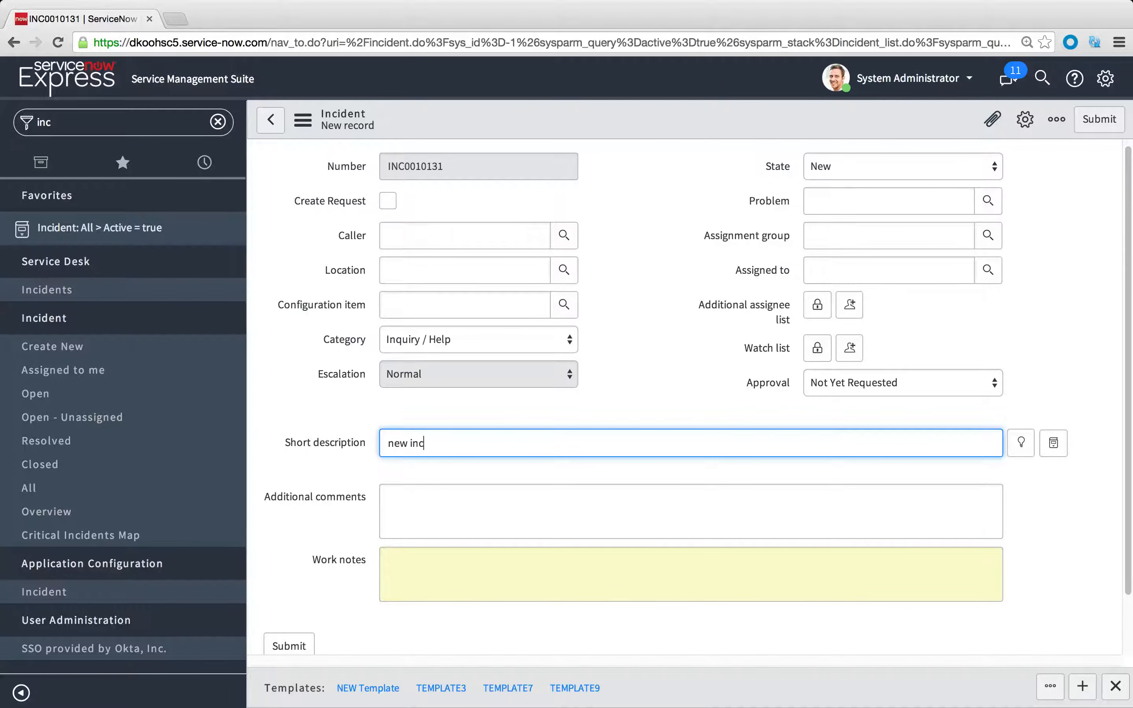
pyautogui.rightClick(623, 125)
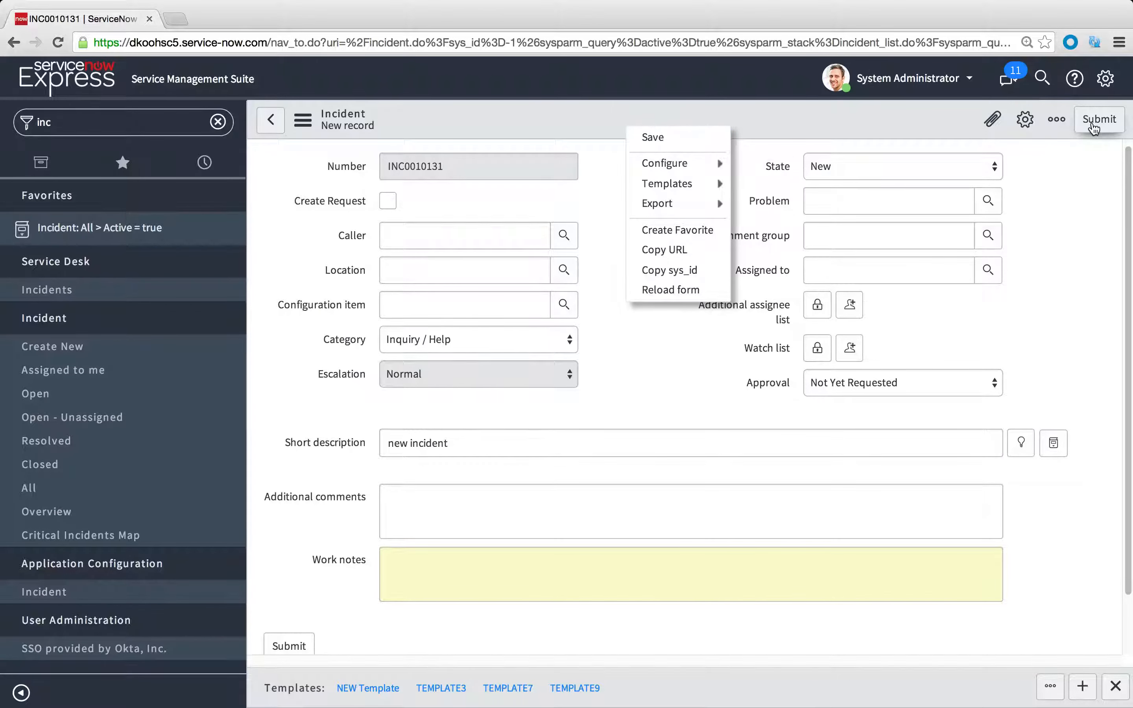
pyautogui.click(676, 138)
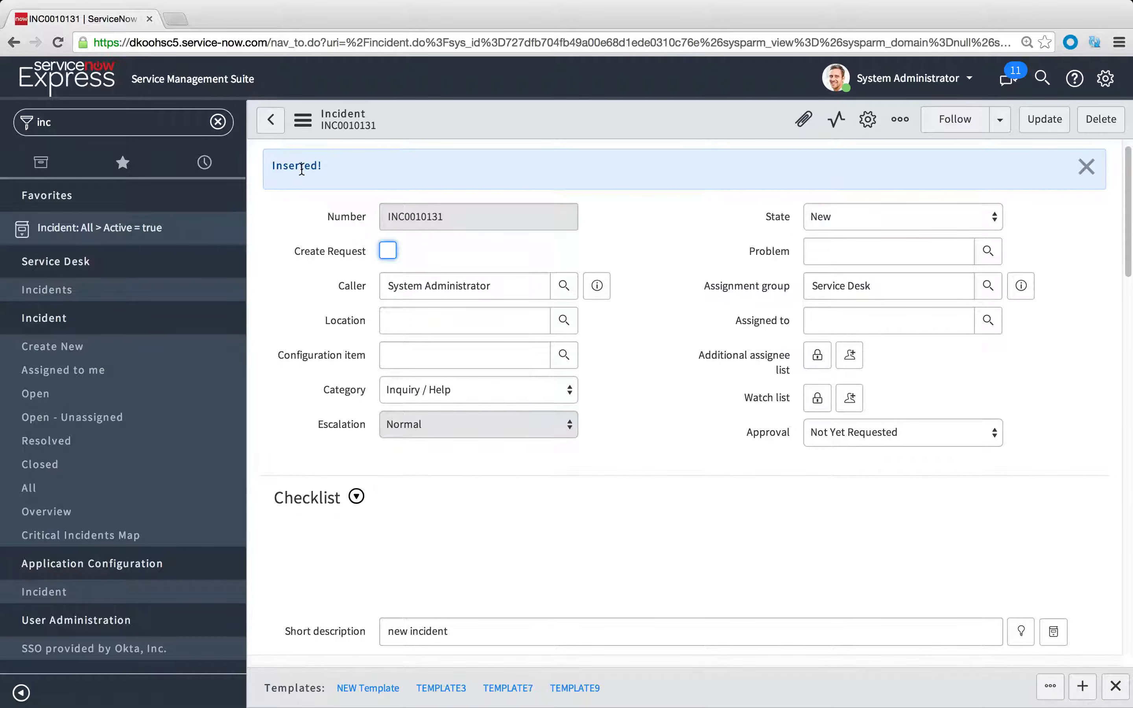
# - Dismiss the "Inserted!" message and save the new incident twice without changing any field
pyautogui.click(1086, 168)
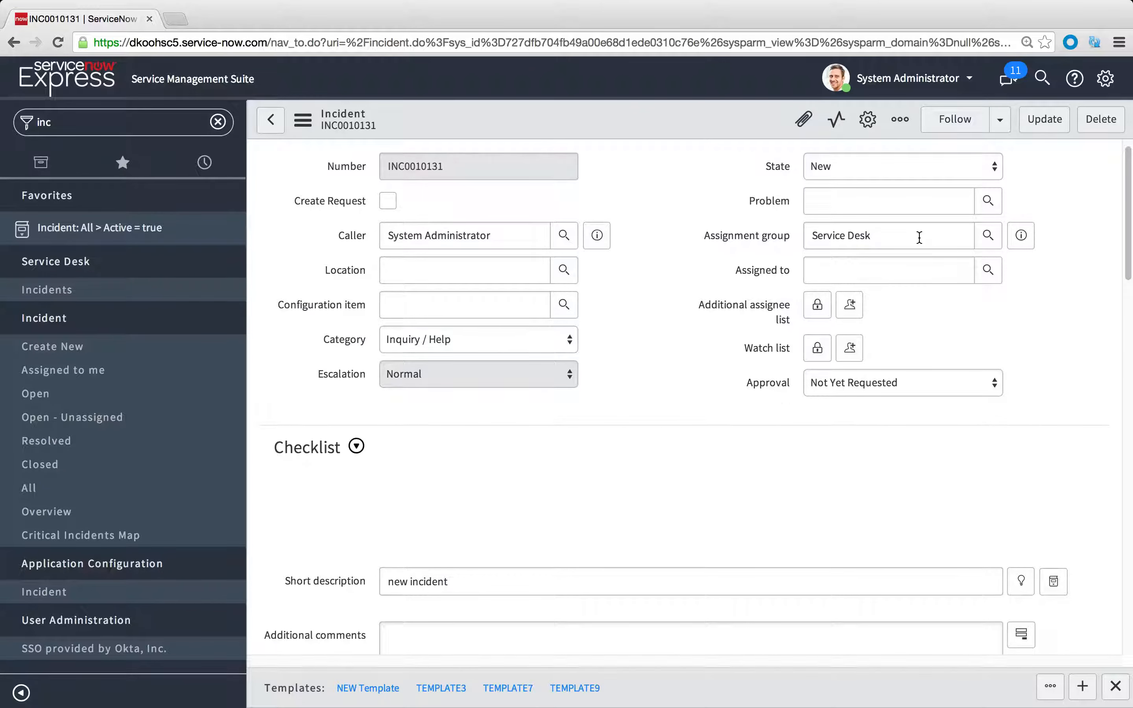
pyautogui.rightClick(638, 128)
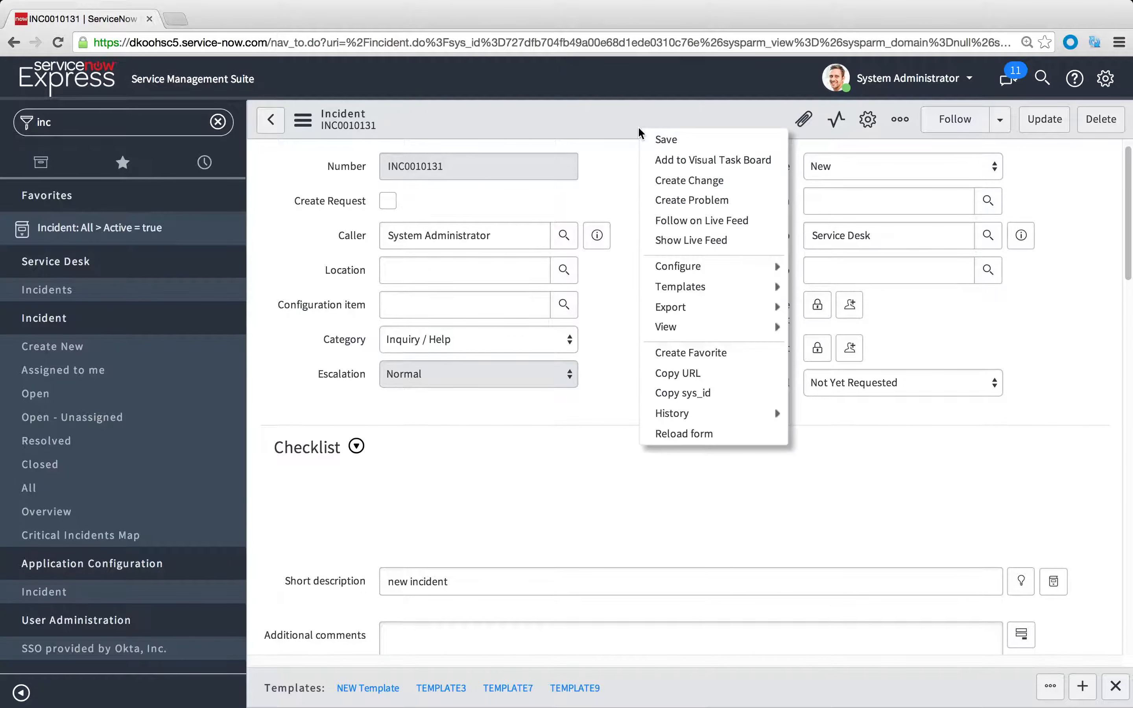
pyautogui.click(666, 141)
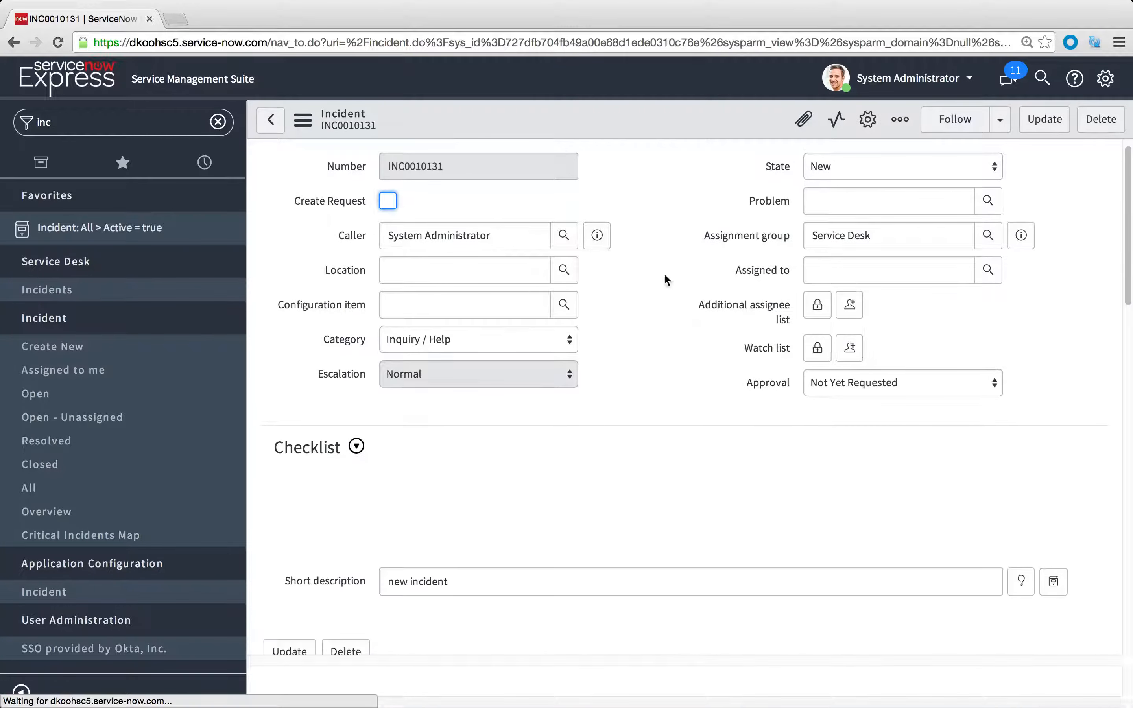
pyautogui.rightClick(632, 129)
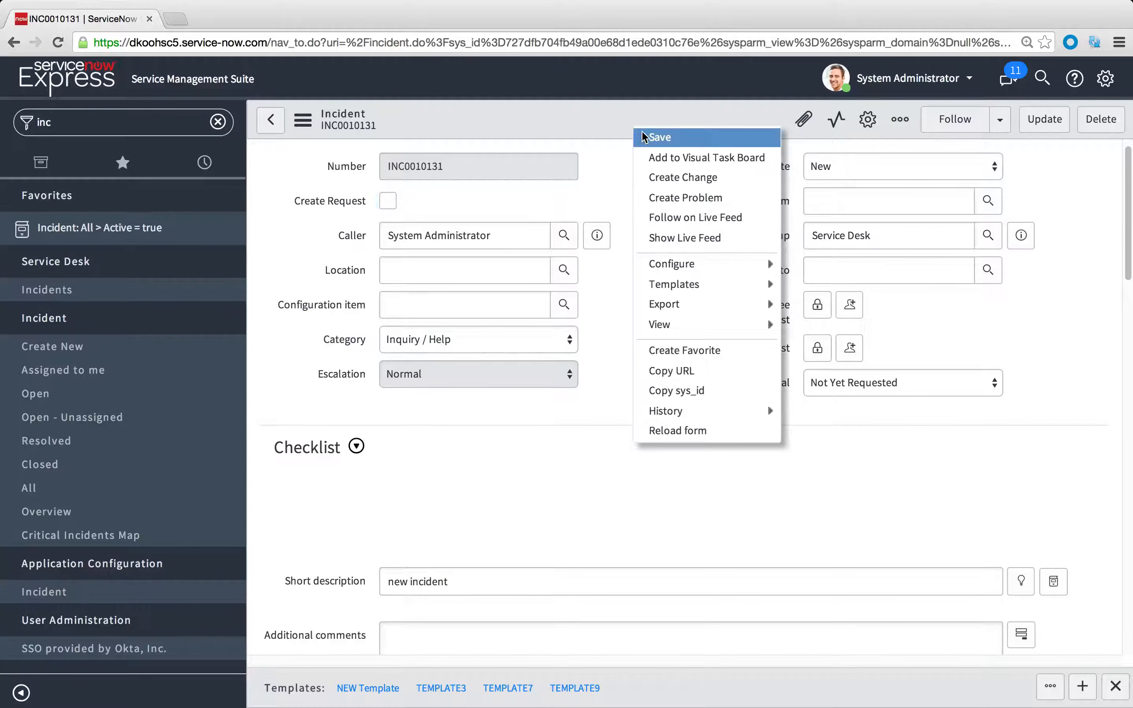
pyautogui.click(646, 139)
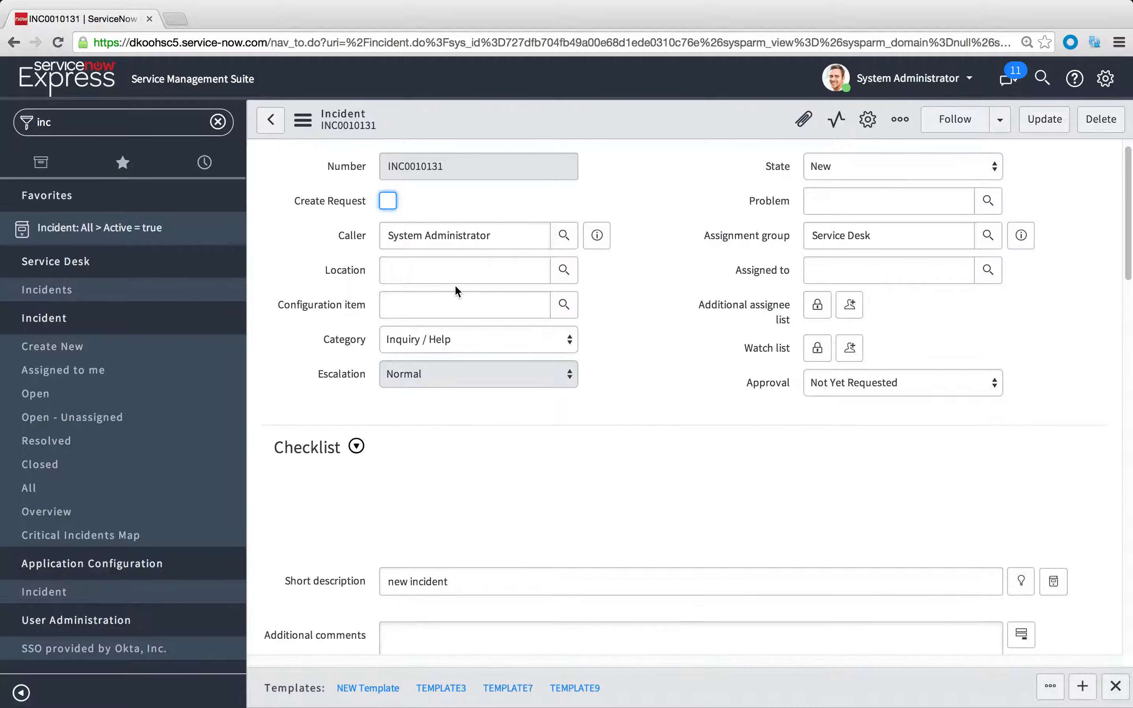
# - Set the incident's Configuration item to *ANNIE-IBM and save the record, staying on the form
pyautogui.click(447, 303)
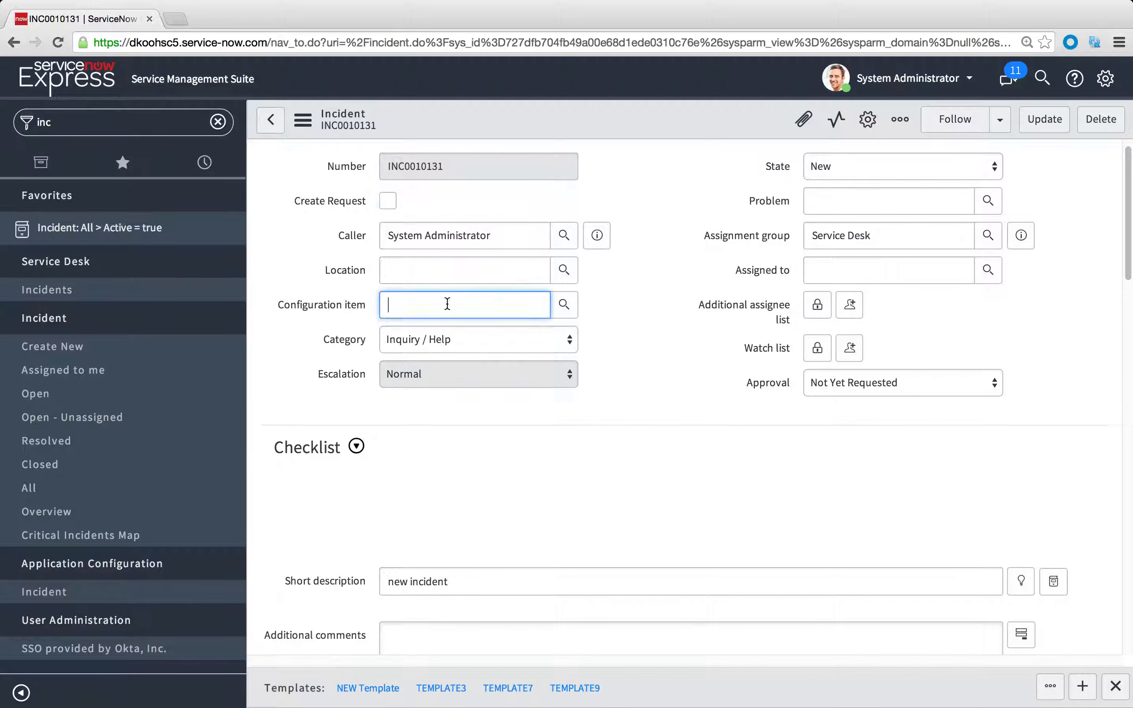
pyautogui.click(432, 338)
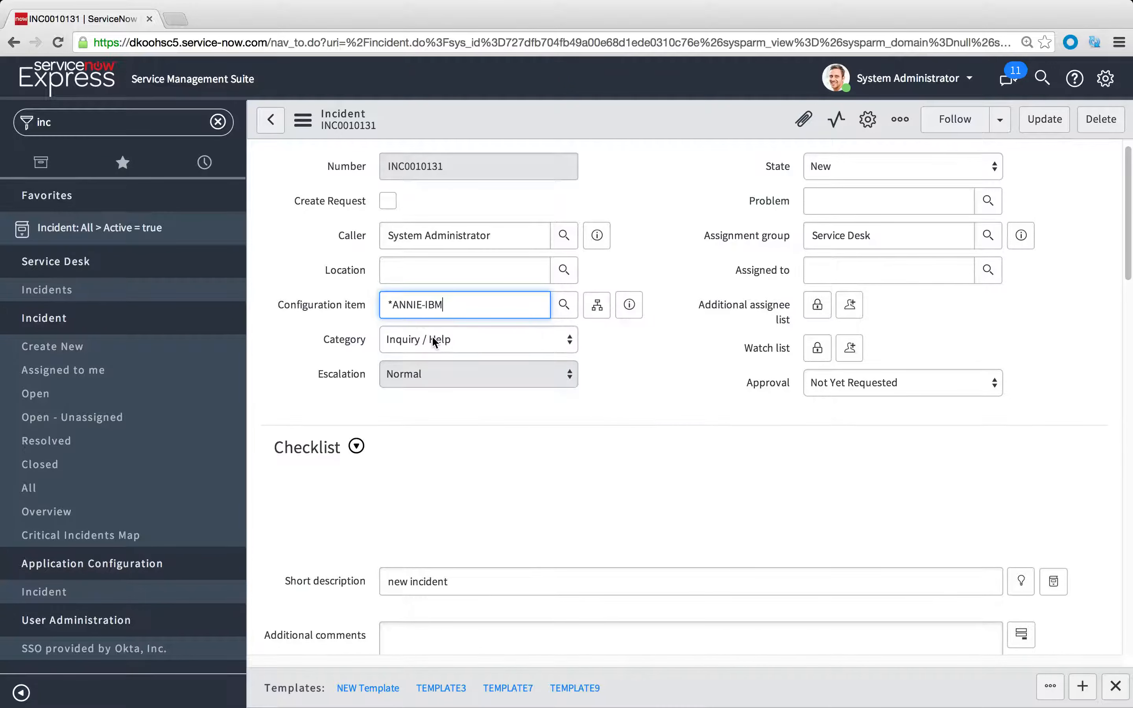
pyautogui.rightClick(608, 111)
pyautogui.click(618, 123)
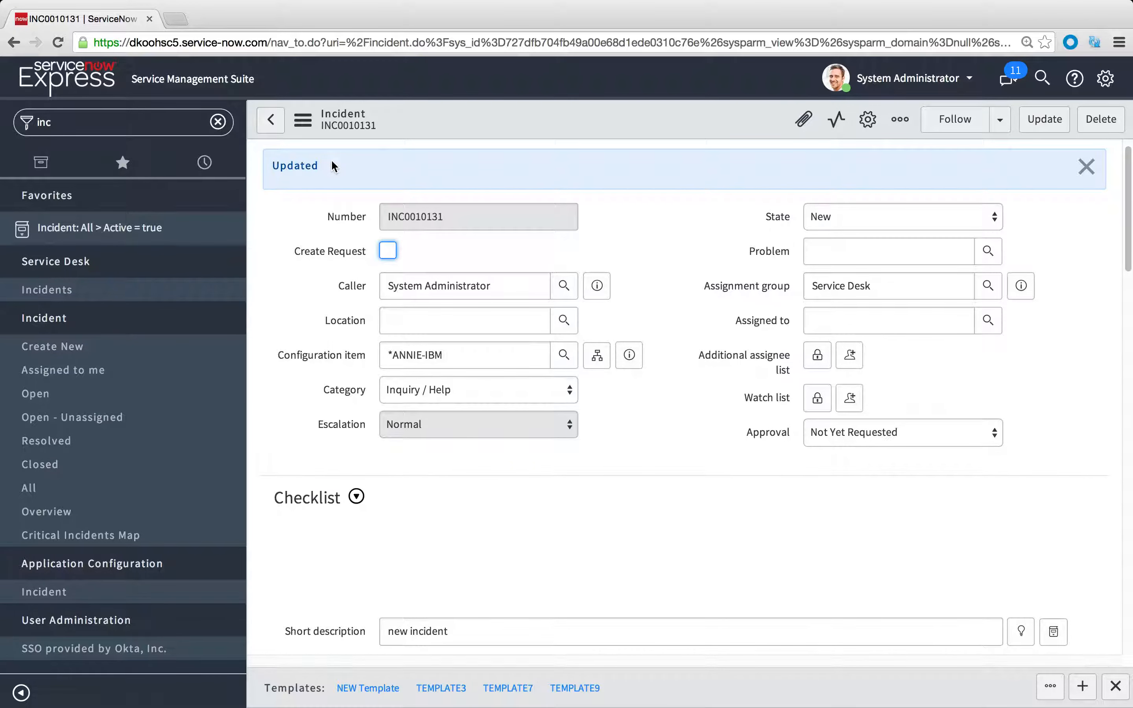
# - Set the incident's State to Active, update the record and dismiss the message above the incident list
pyautogui.click(834, 215)
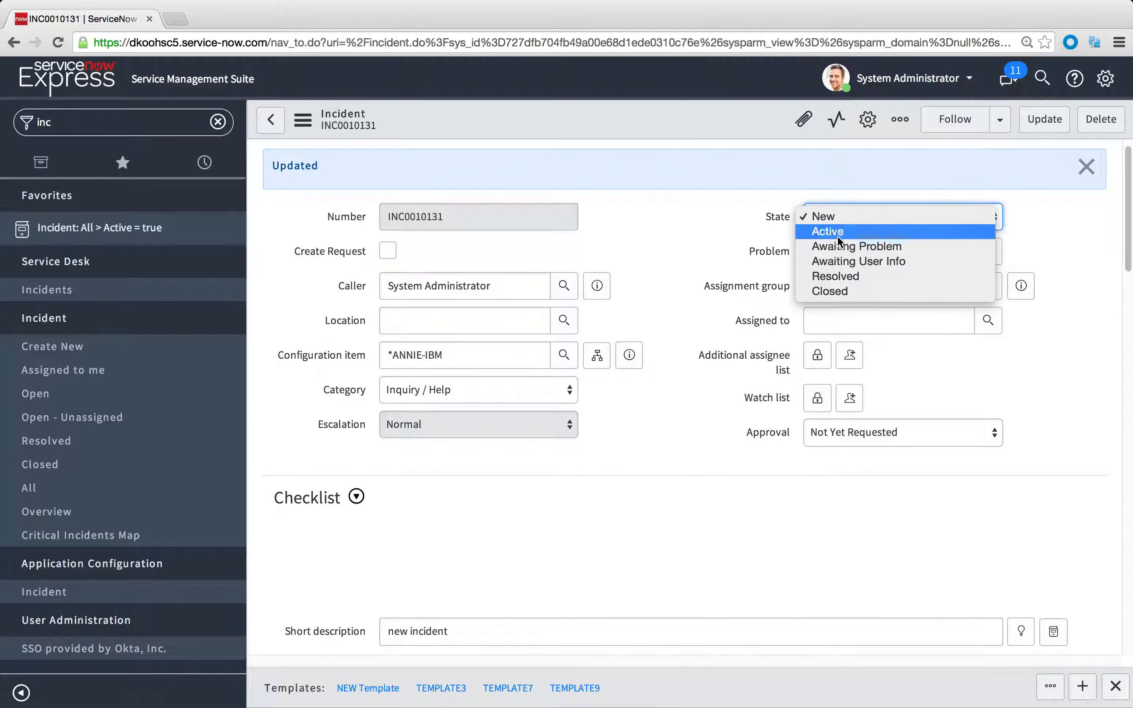
pyautogui.click(834, 233)
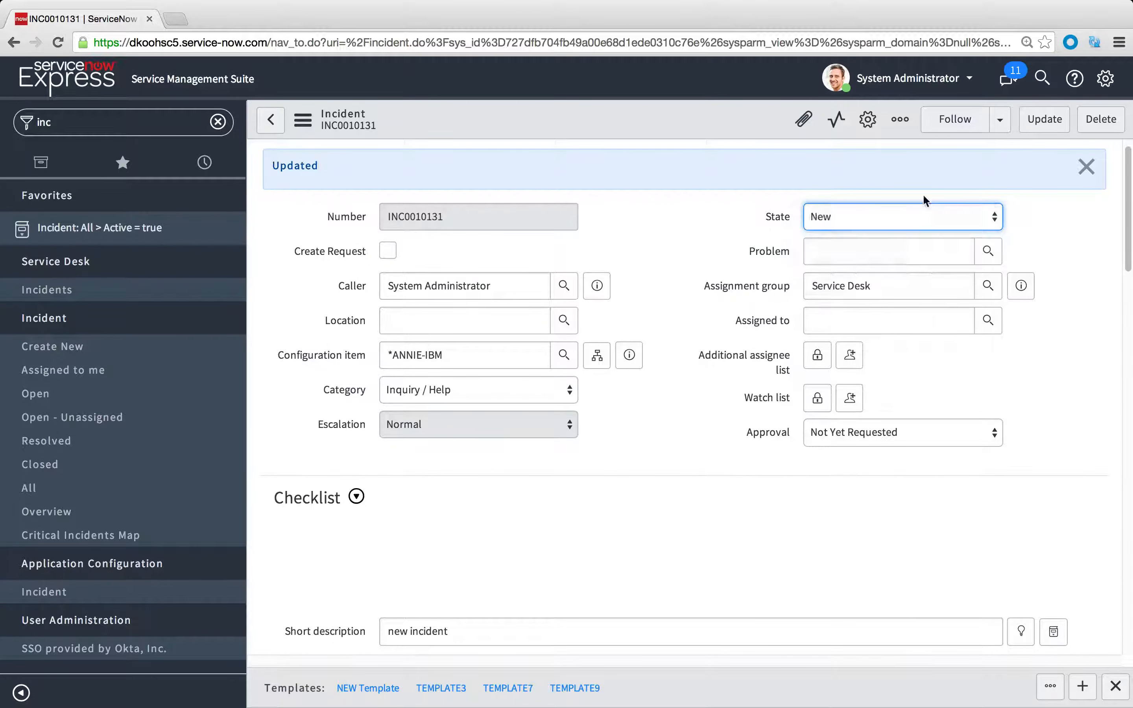
pyautogui.click(1043, 135)
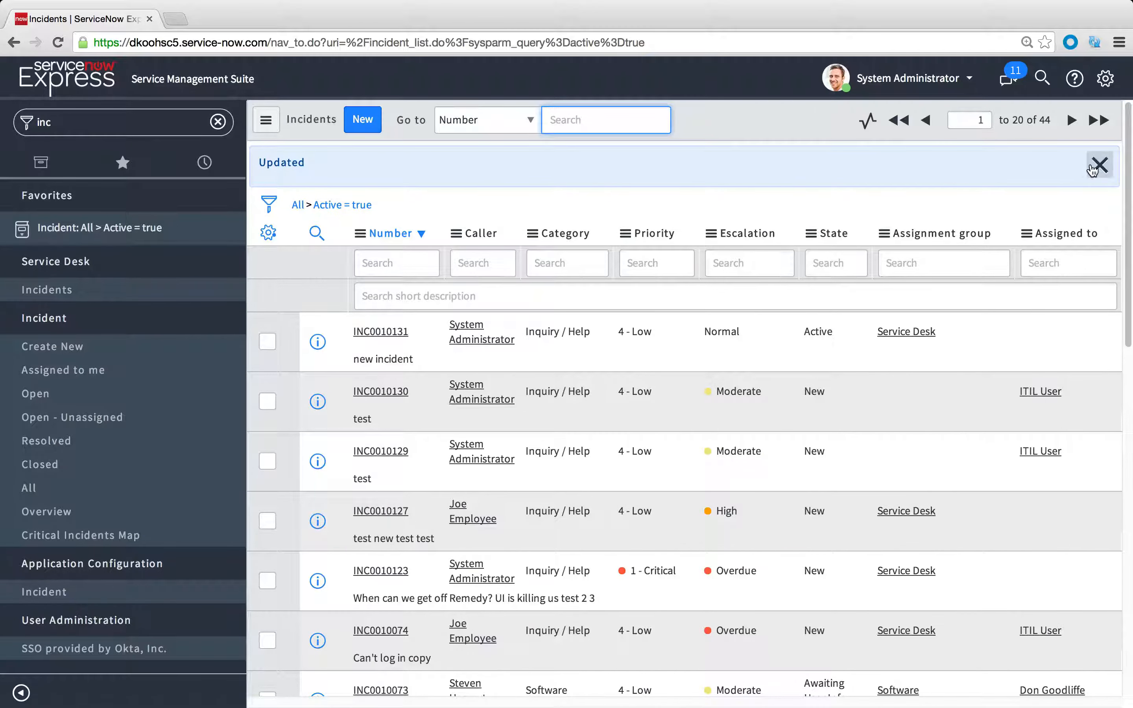
pyautogui.click(1097, 165)
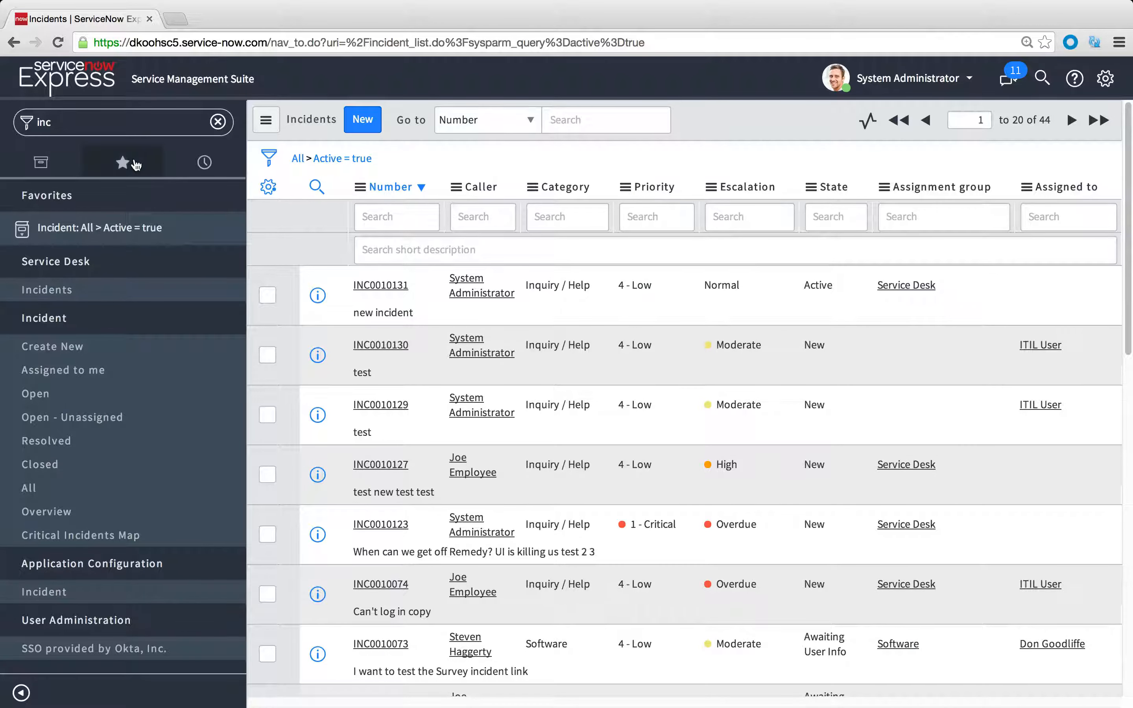
# - Find the Business Rules list and open the Update Example rule to review its run settings and actions
pyautogui.click(119, 128)
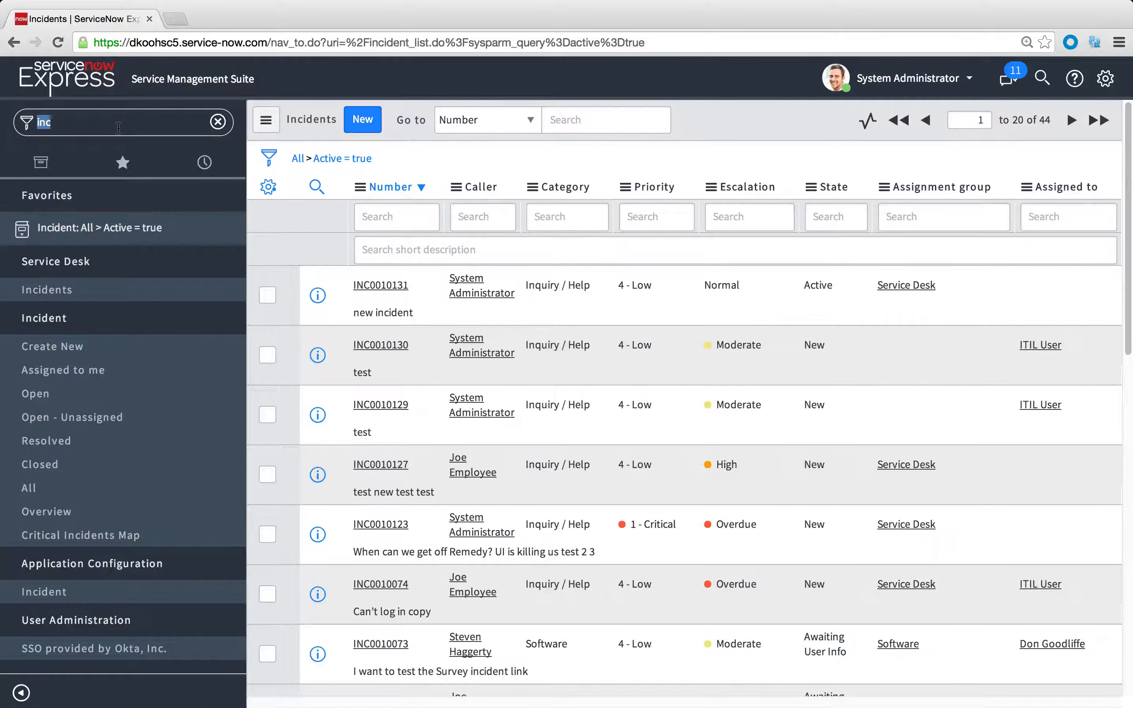
pyautogui.write('business')
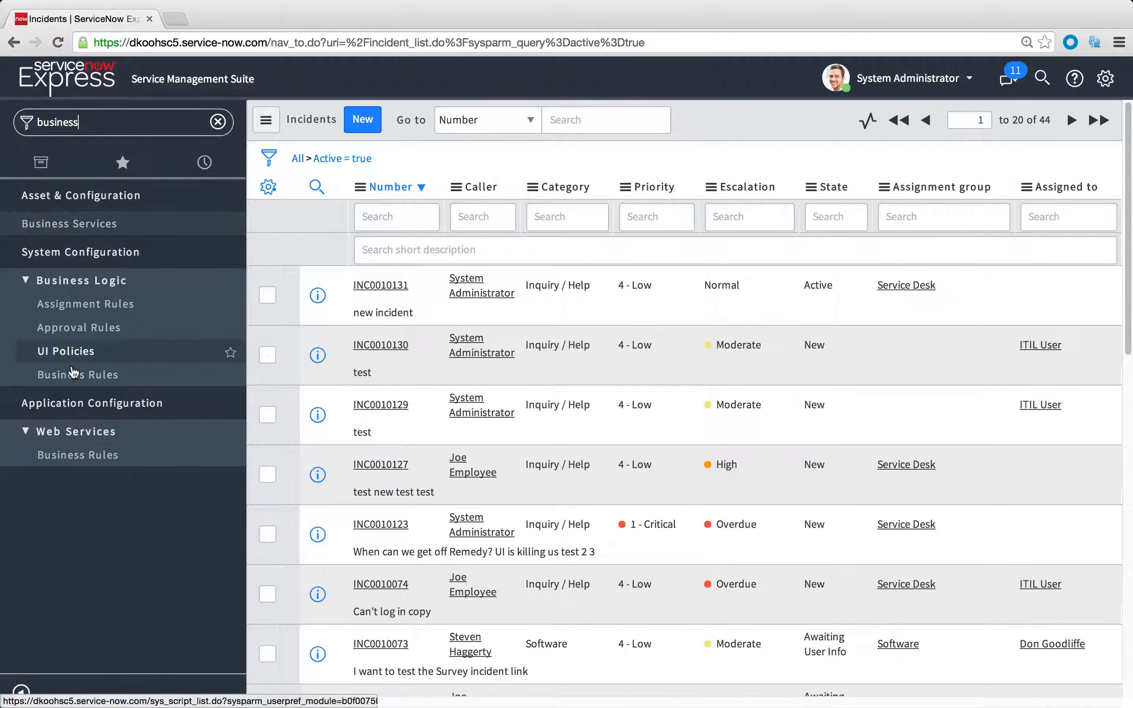
pyautogui.click(73, 373)
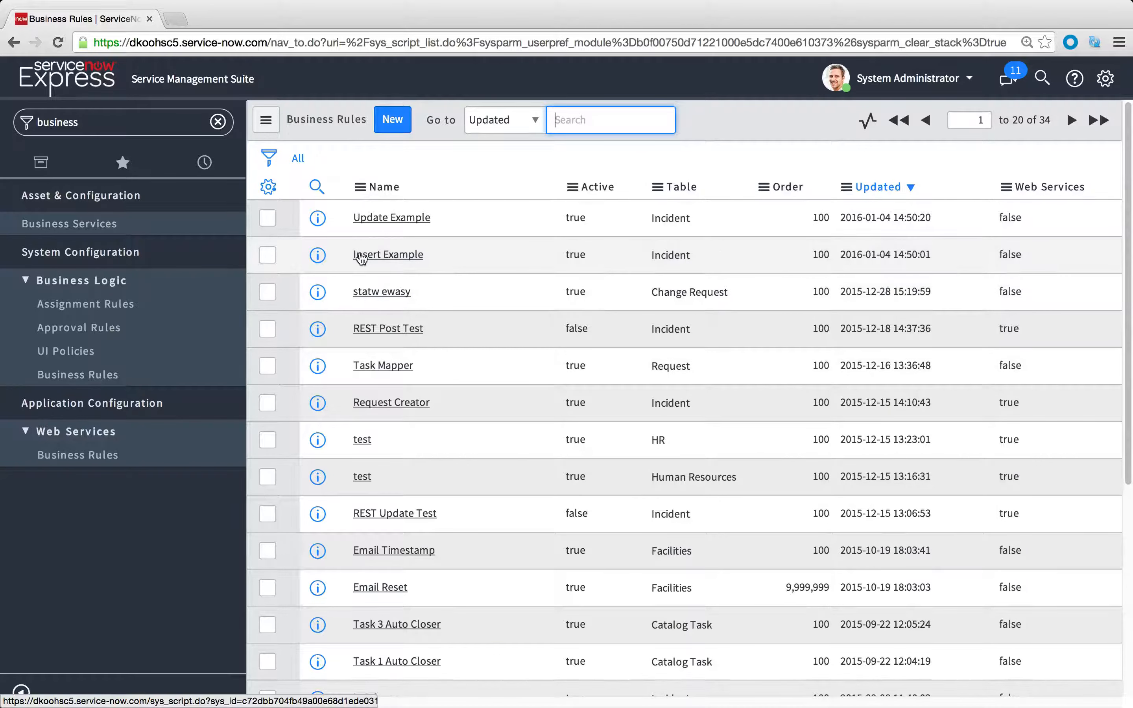
pyautogui.click(322, 222)
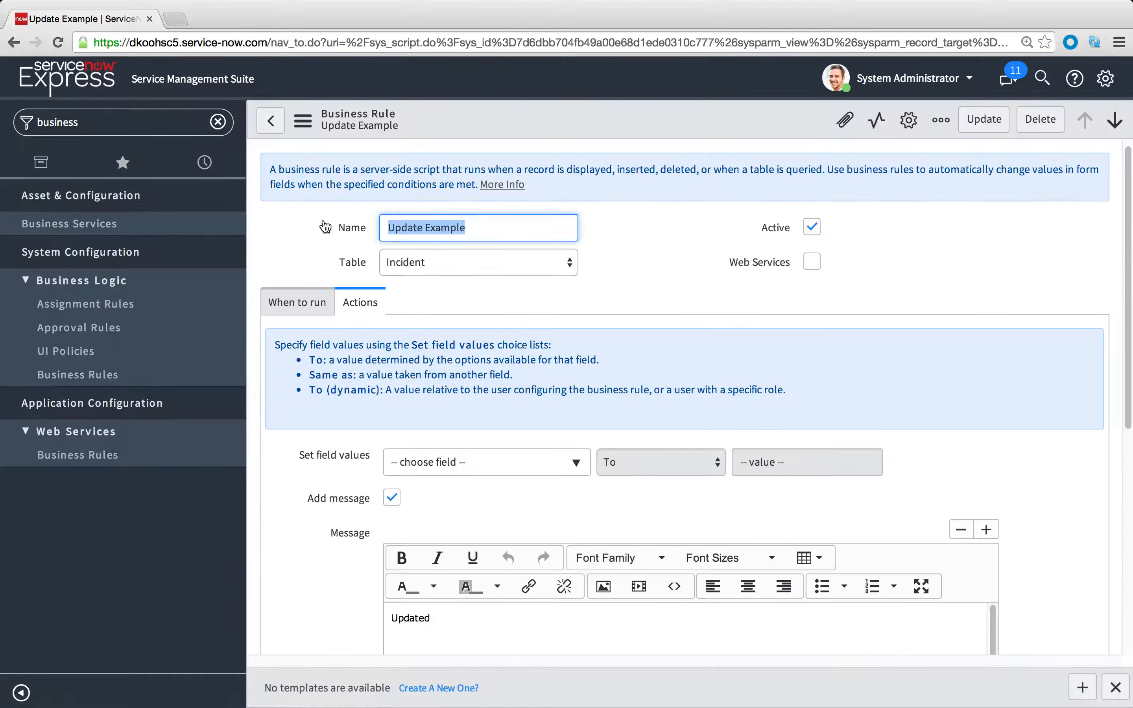
pyautogui.click(303, 300)
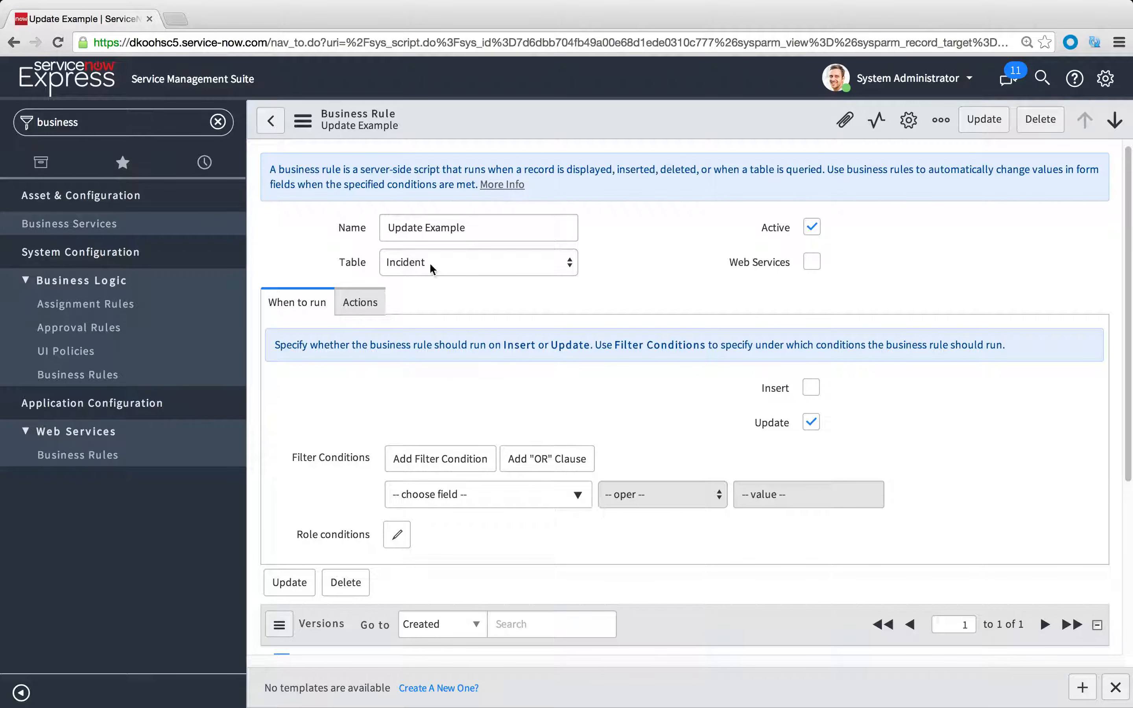
pyautogui.click(360, 302)
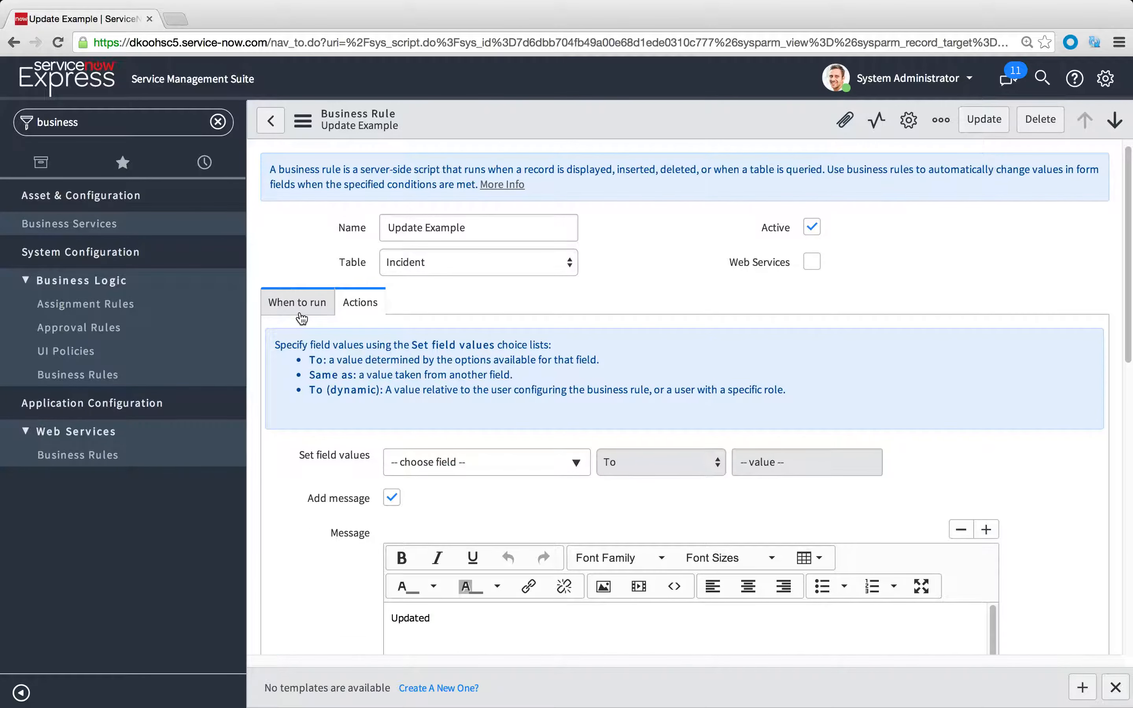
# - Add the filter condition "Short description is test" to the Update Example rule and save it
pyautogui.click(301, 319)
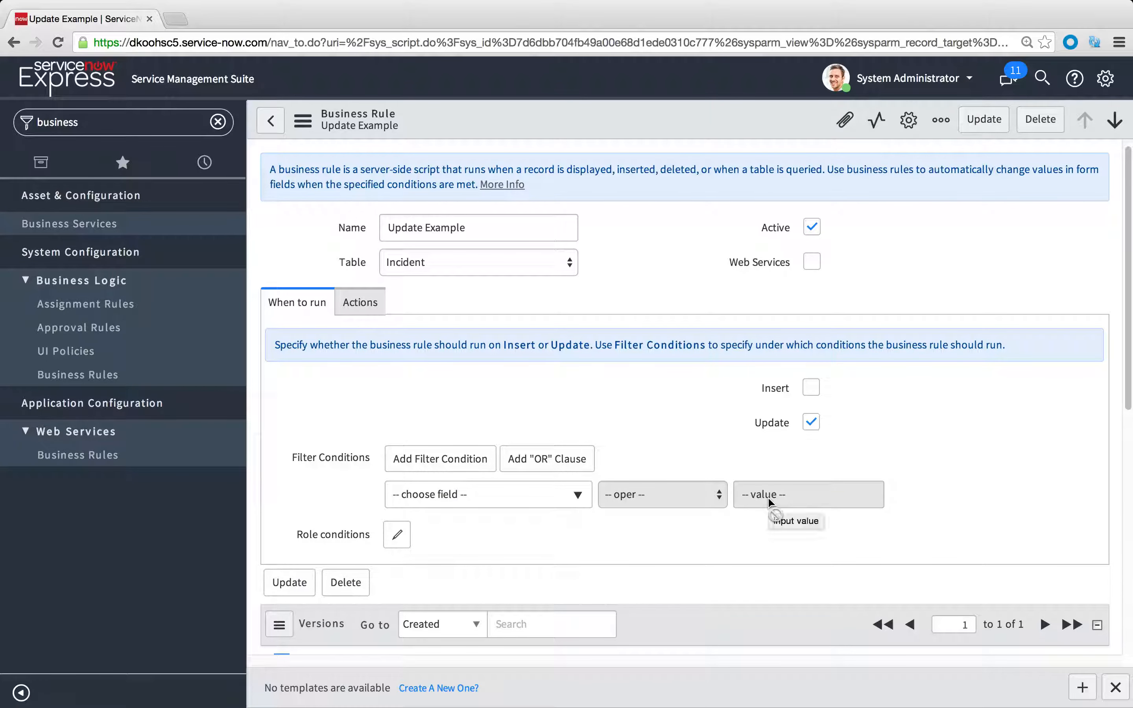
pyautogui.click(529, 500)
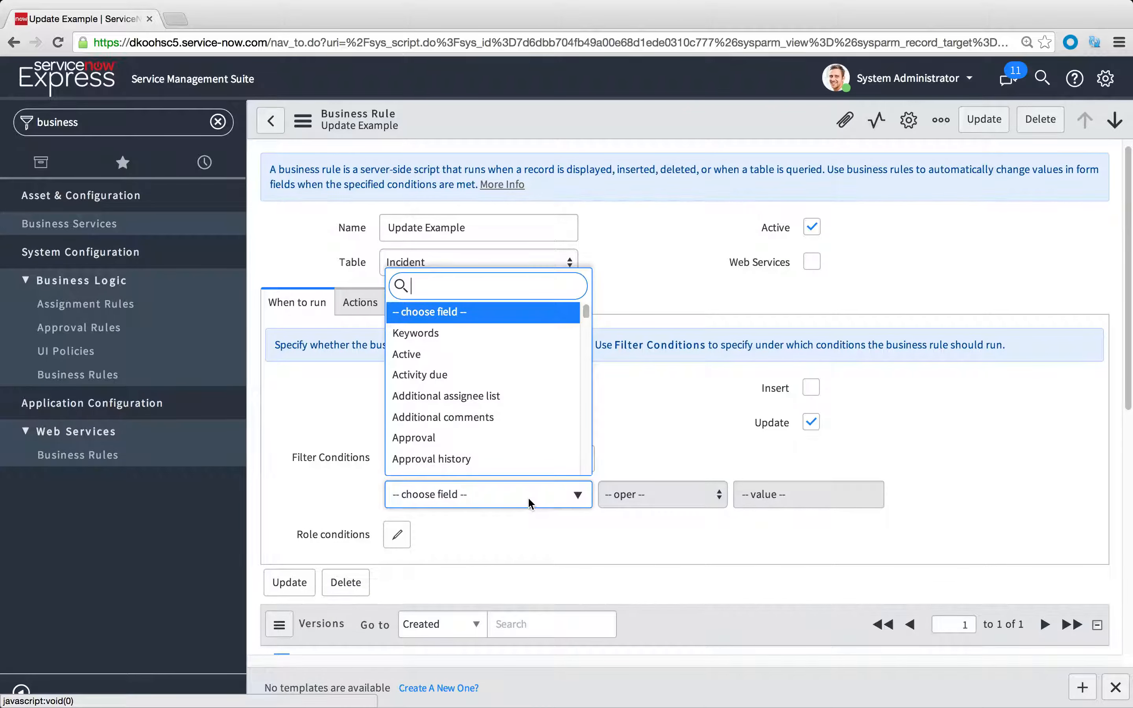
pyautogui.write('sh')
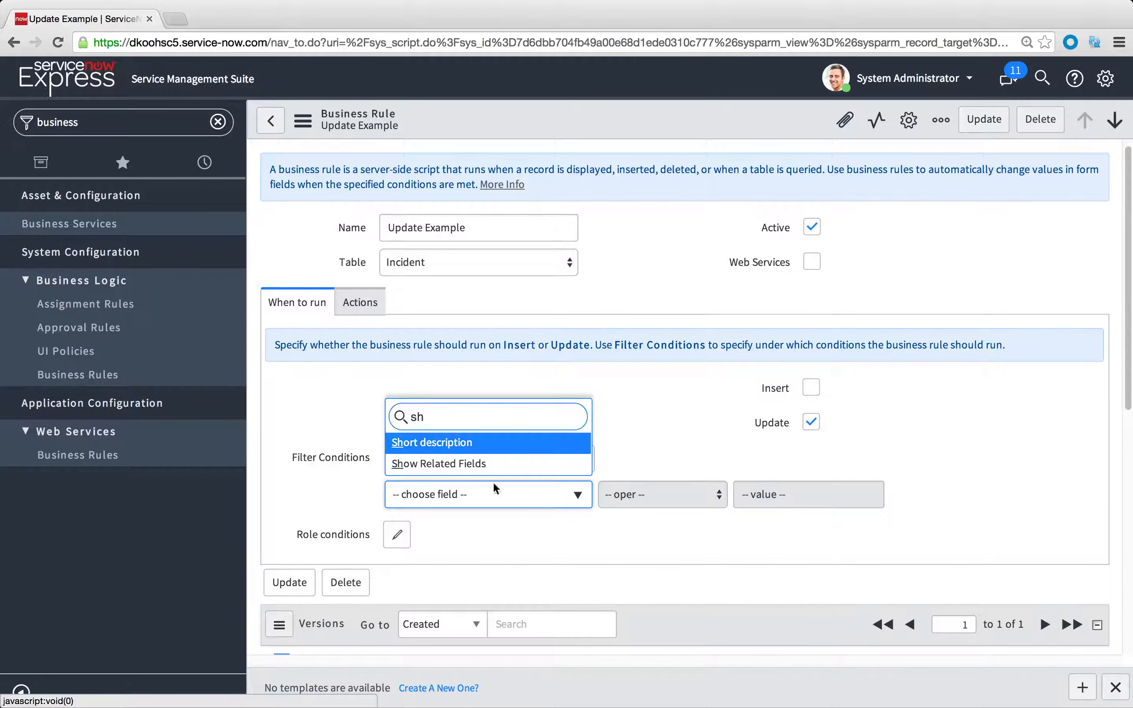
pyautogui.click(463, 445)
pyautogui.click(643, 496)
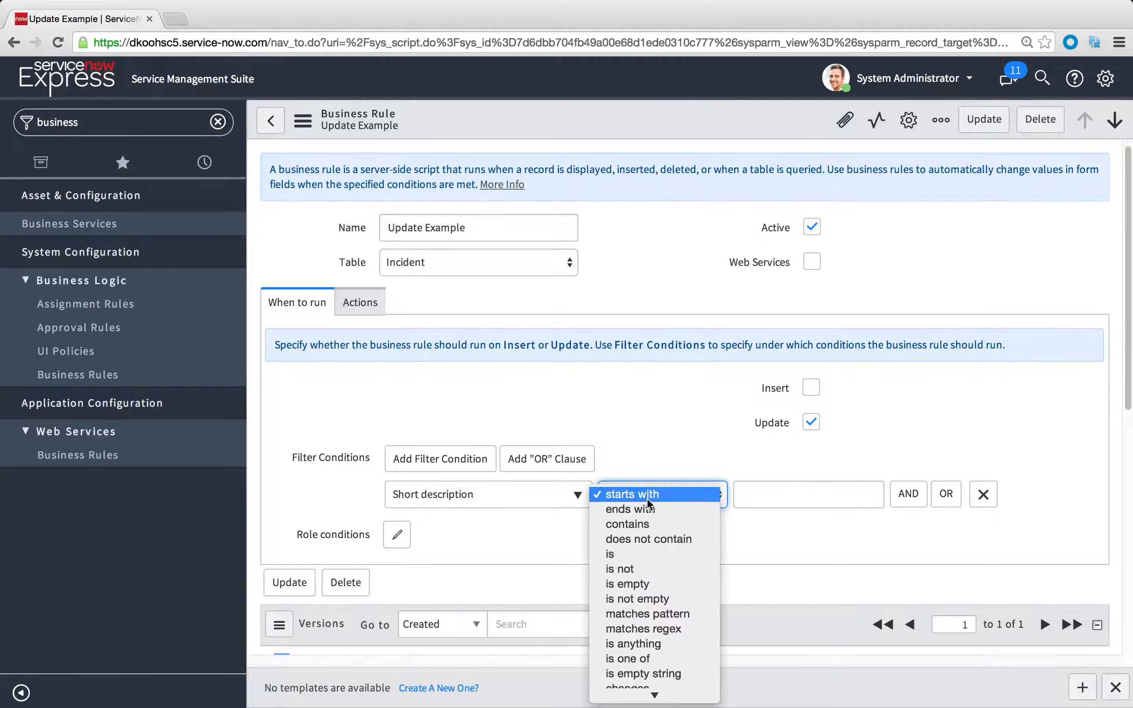
pyautogui.click(648, 554)
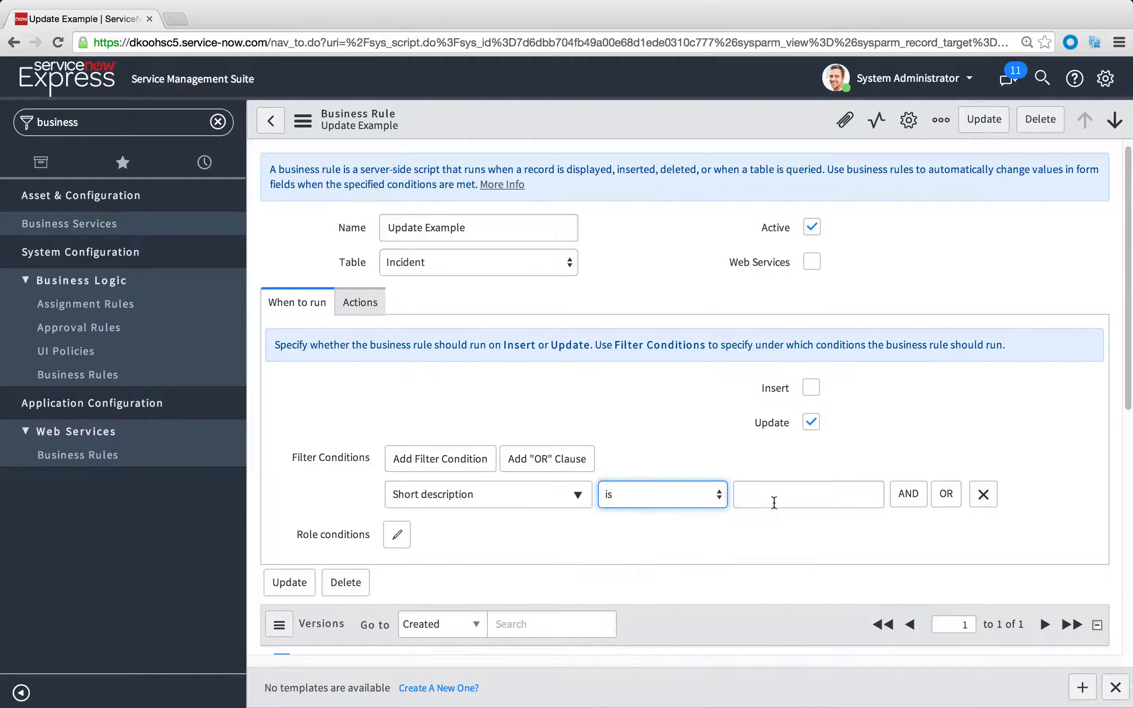
pyautogui.click(775, 500)
pyautogui.write('test')
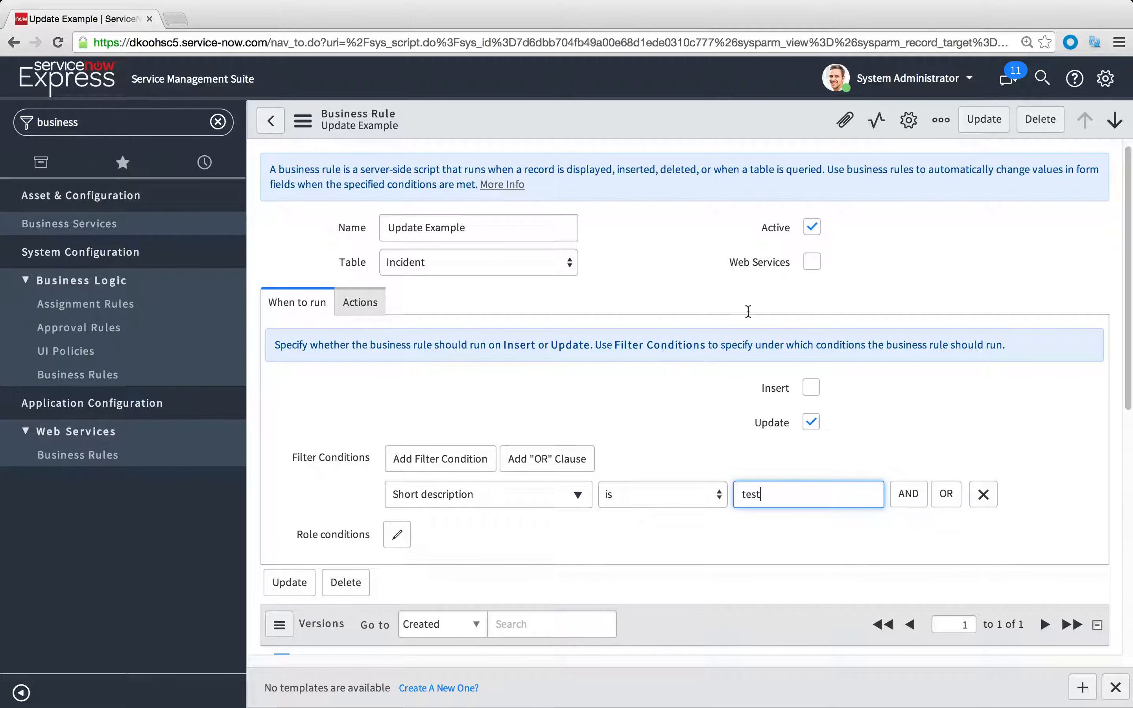
pyautogui.rightClick(630, 123)
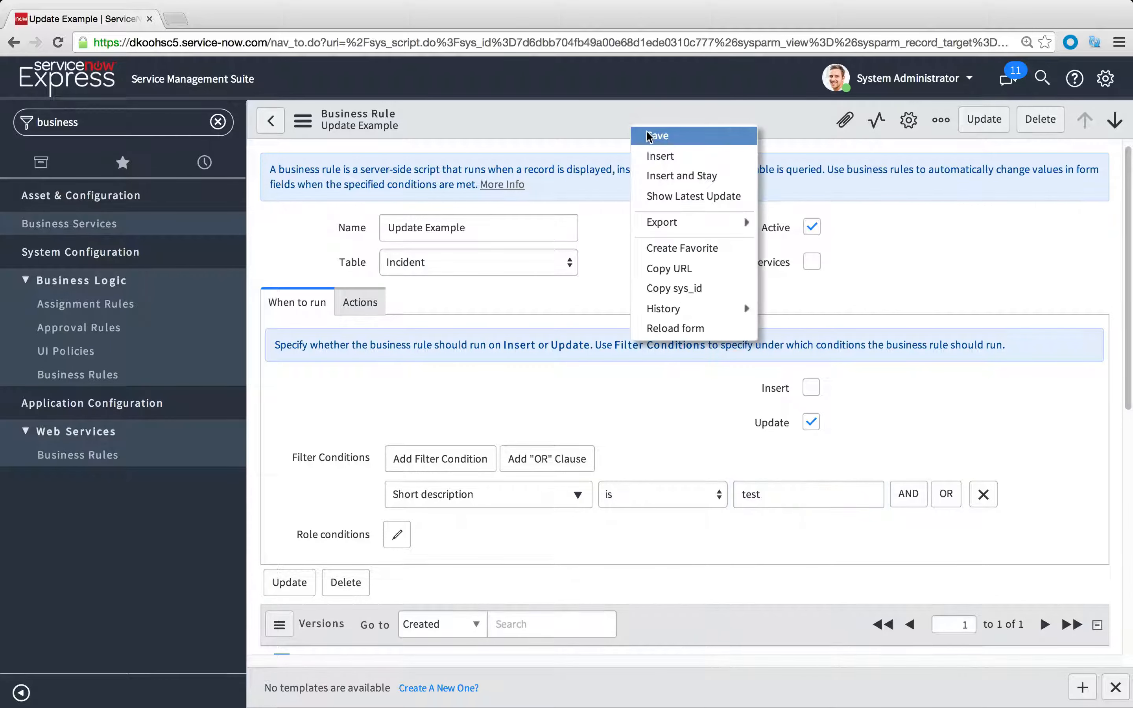
pyautogui.click(650, 134)
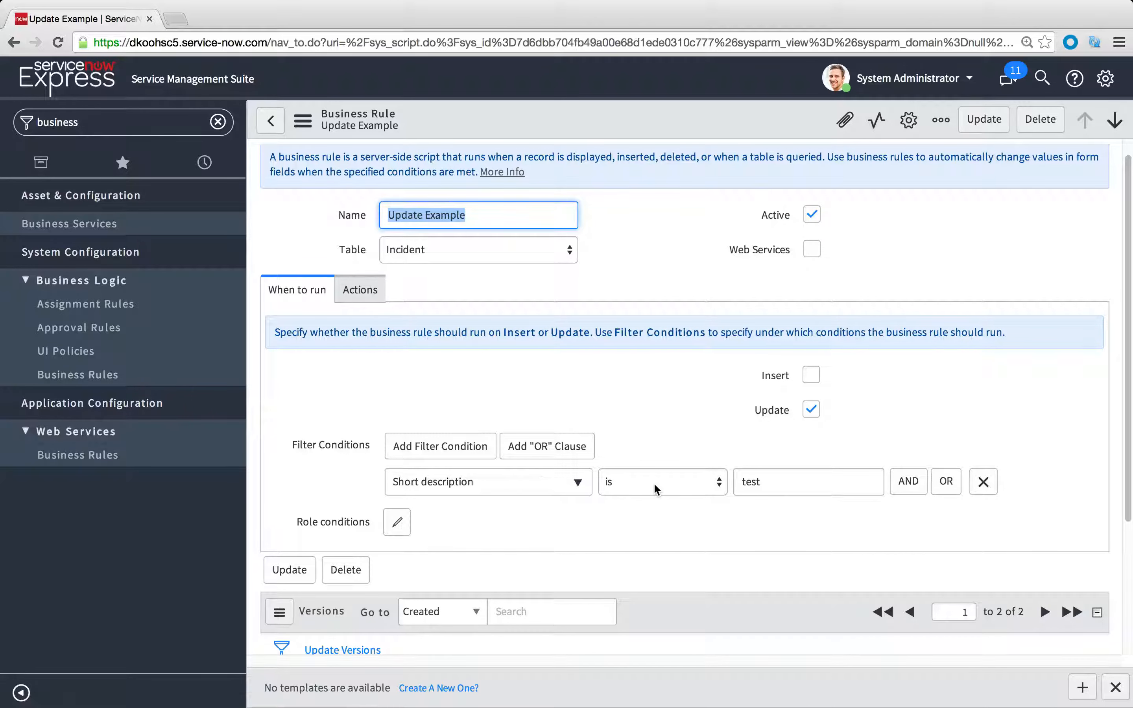
# - Review the operators available for the Short description condition, keep "is", and save the rule again
pyautogui.click(773, 485)
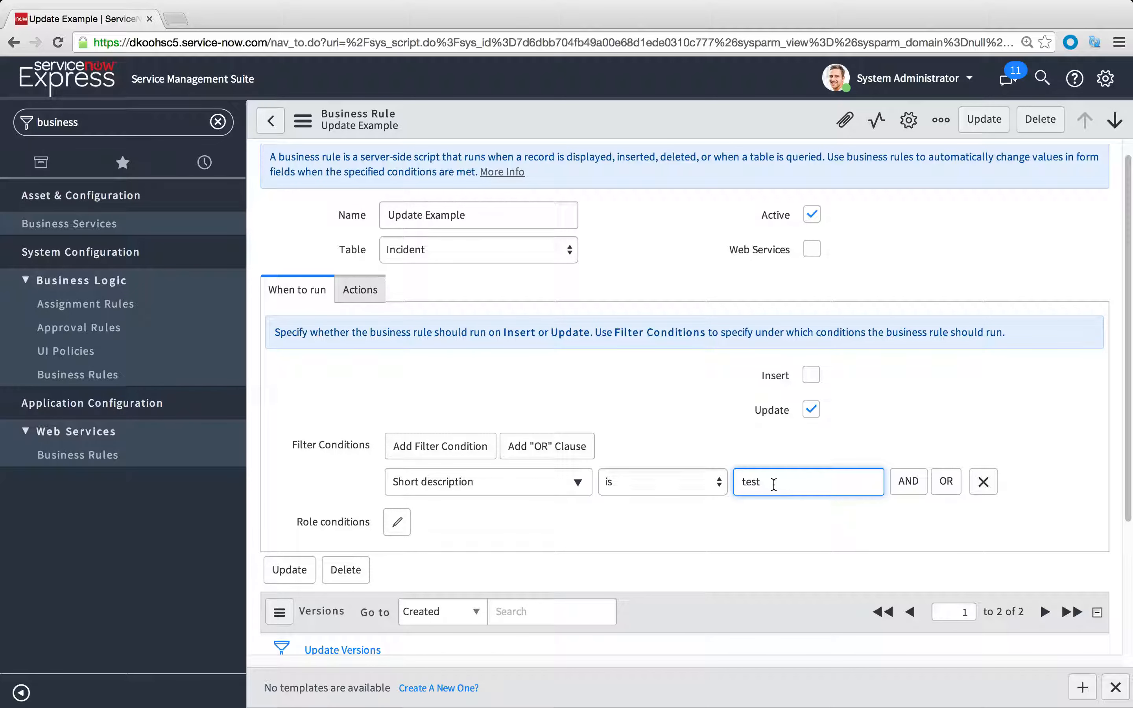
pyautogui.click(686, 489)
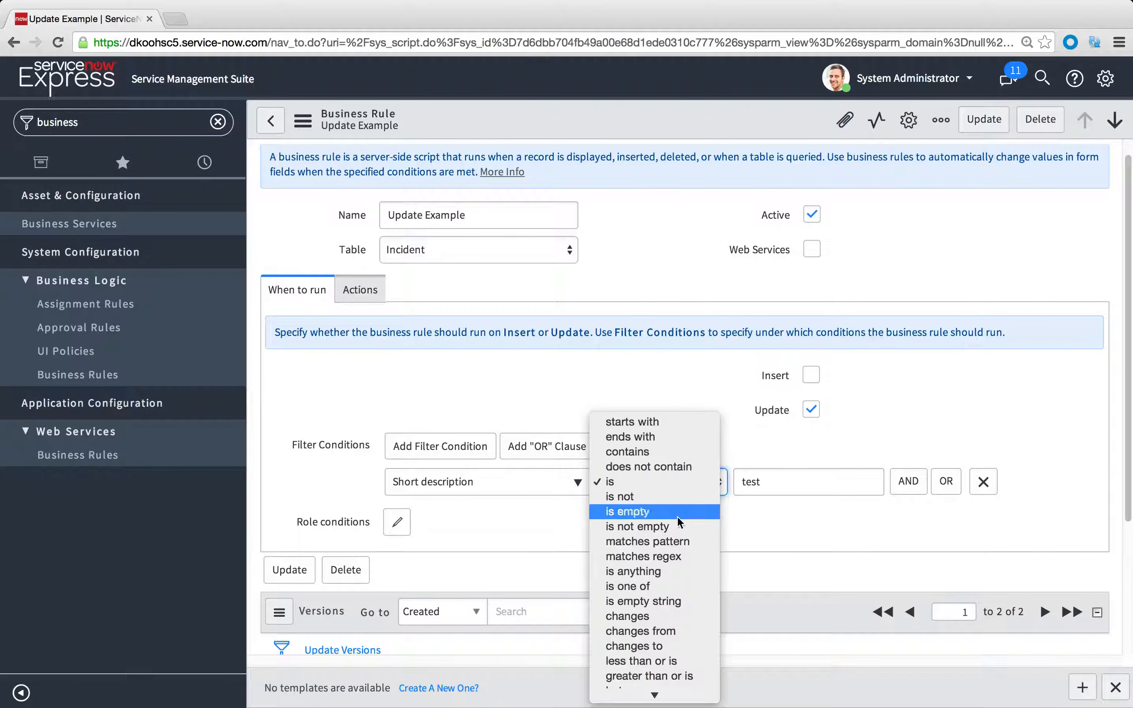
pyautogui.click(715, 351)
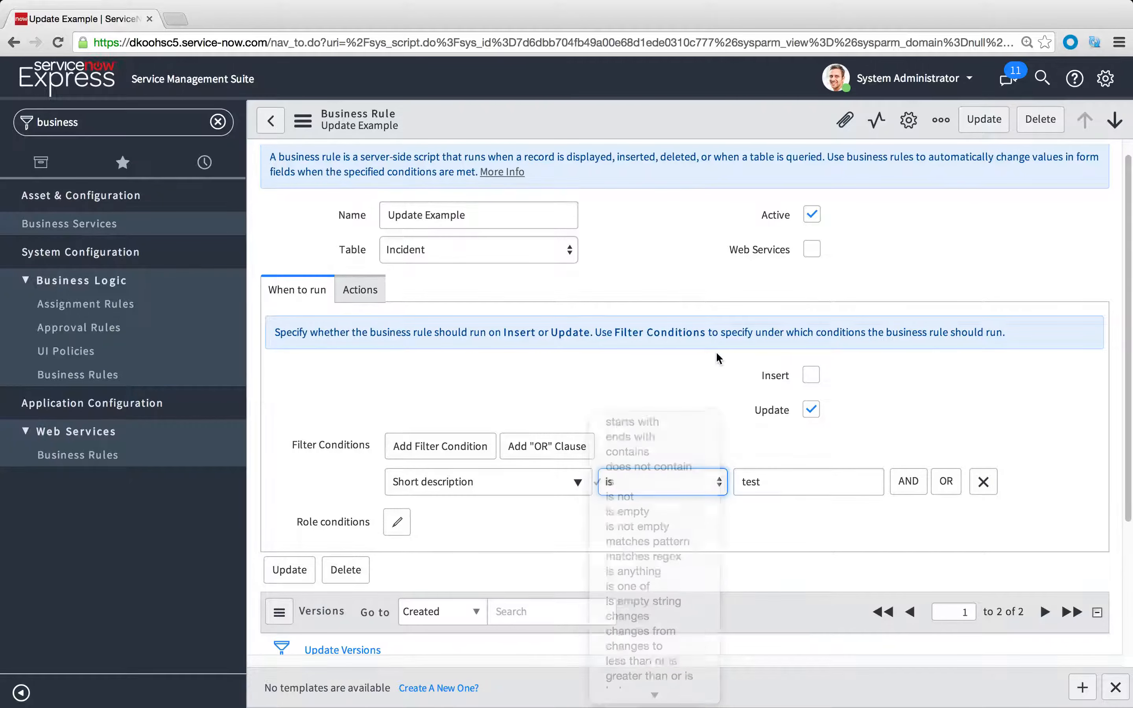
pyautogui.rightClick(660, 131)
pyautogui.click(680, 141)
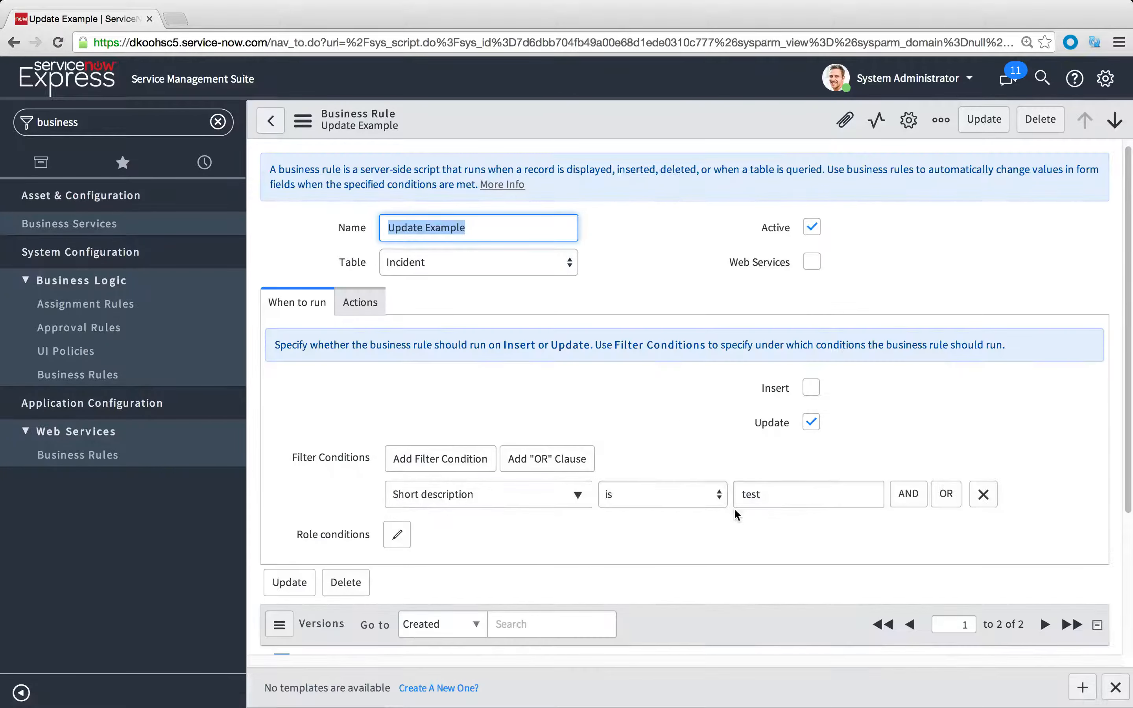
# - Go to the open incidents and open the record with the short description "new incident"
pyautogui.click(89, 125)
pyautogui.write('inc')
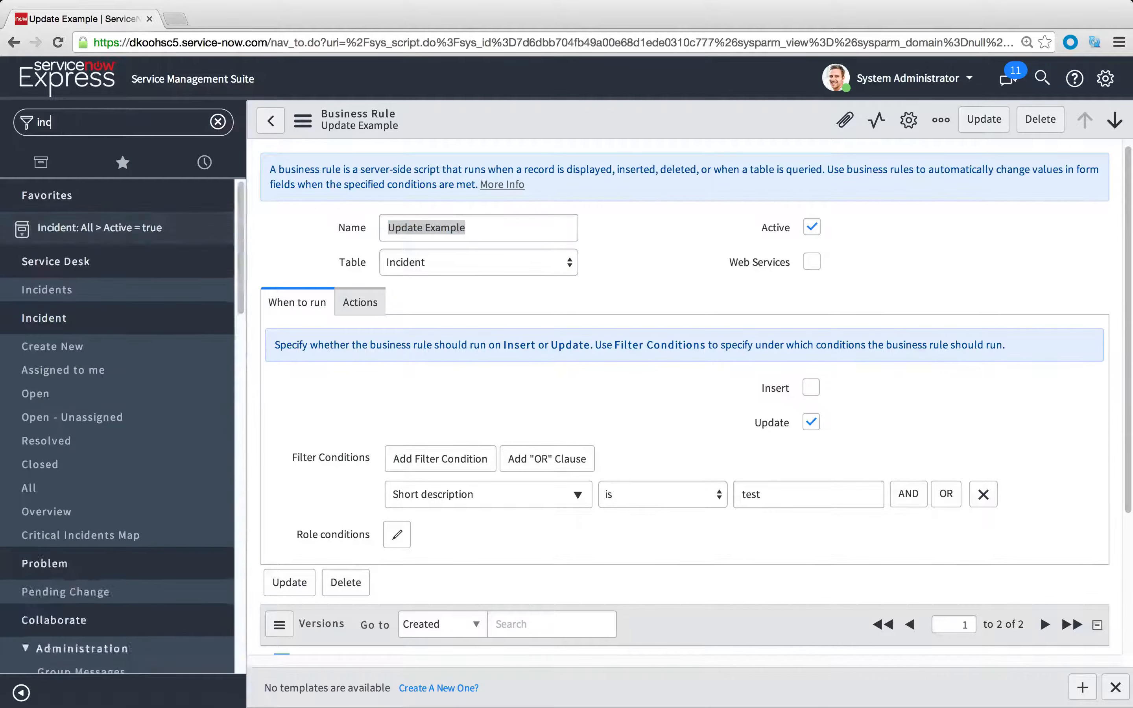
pyautogui.click(35, 394)
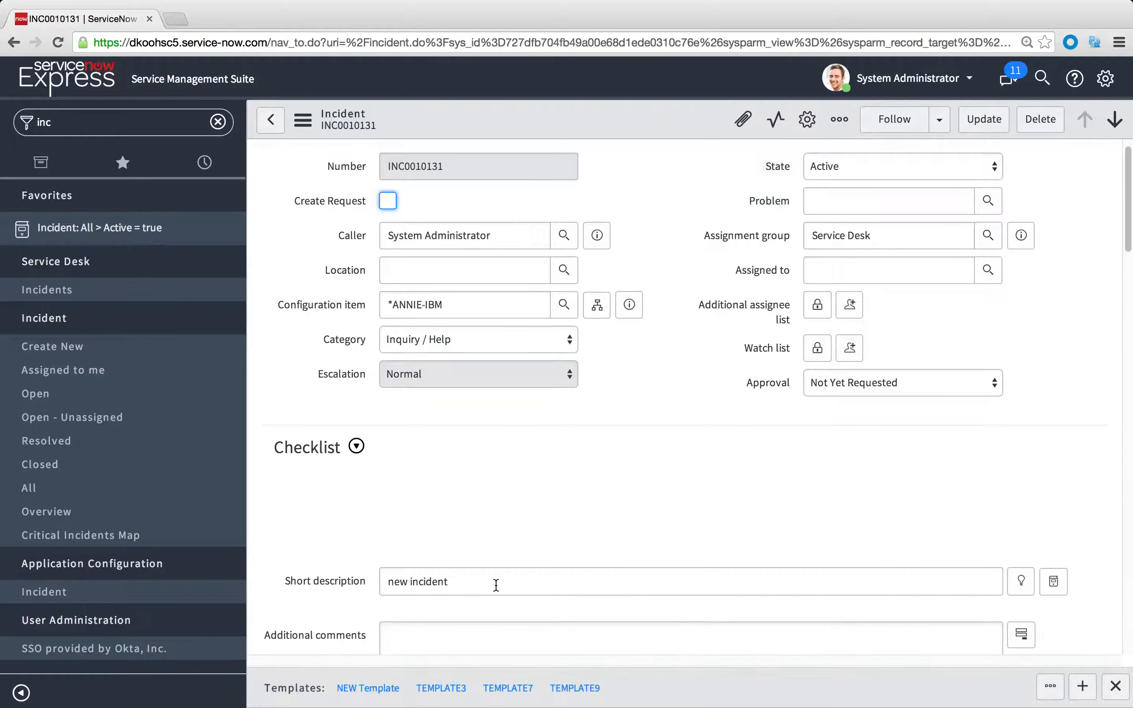
# - Change the incident's Short description to "new incident update" and save the record, staying on the form
pyautogui.click(496, 585)
pyautogui.write('update')
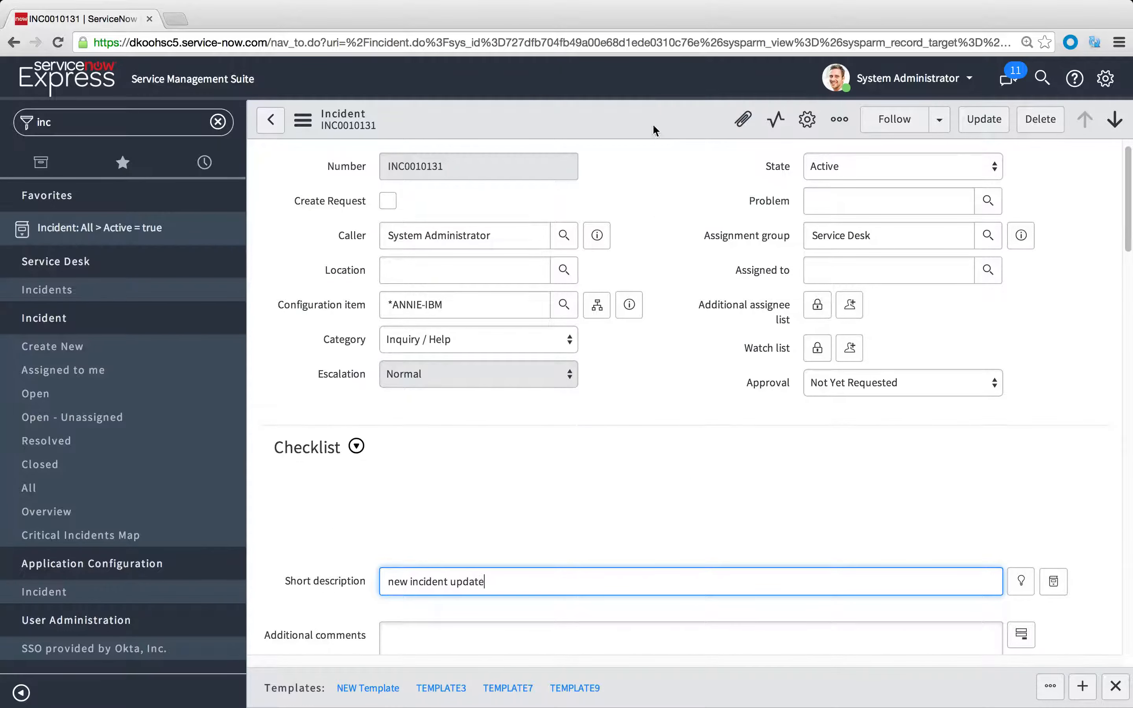
pyautogui.rightClick(653, 125)
pyautogui.click(662, 134)
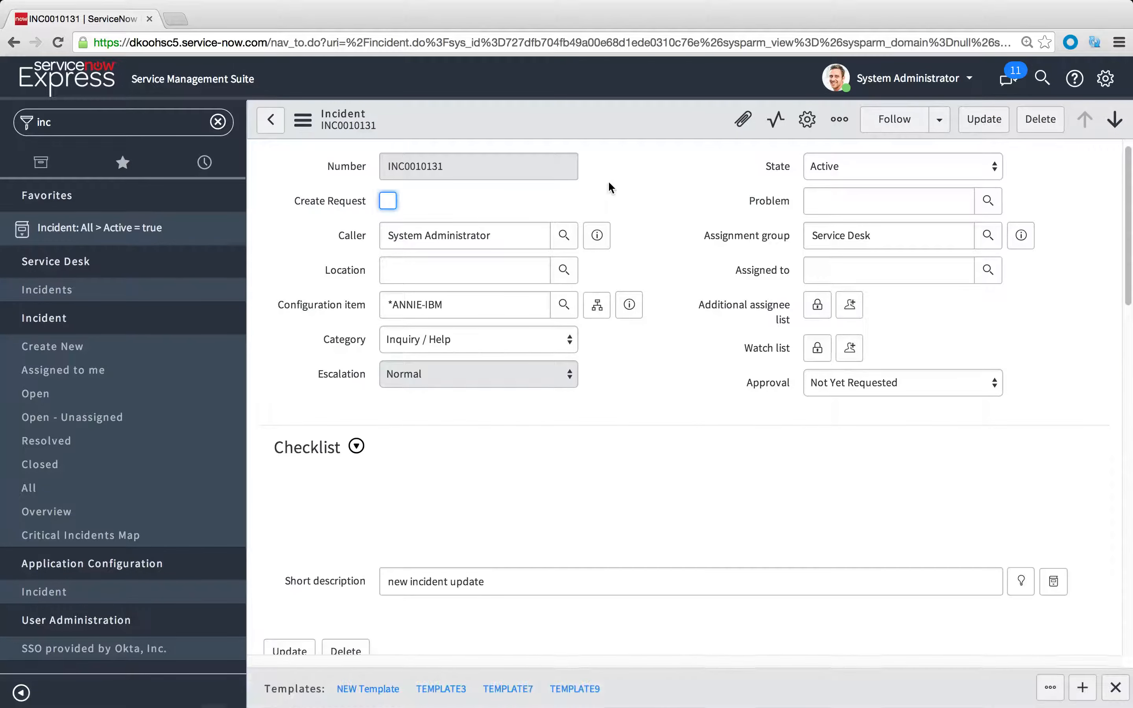
# - Replace the incident's Short description with "test" and save the record, staying on the form
pyautogui.click(520, 580)
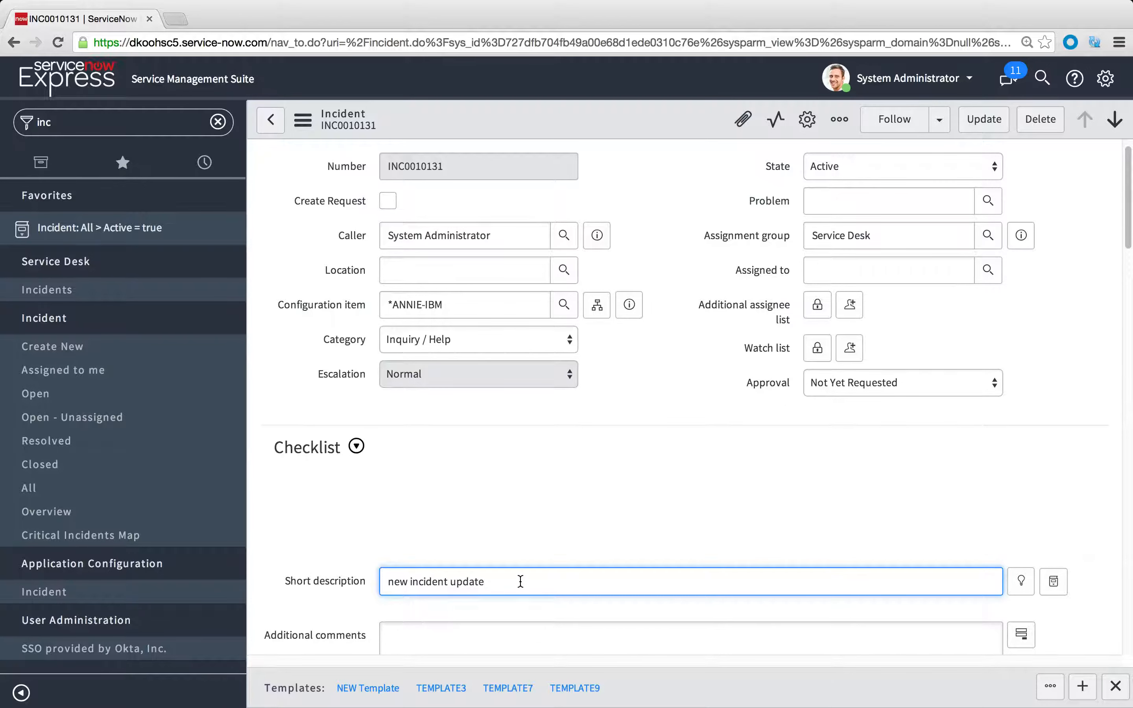
pyautogui.write('test')
pyautogui.moveTo(526, 580); pyautogui.dragTo(362, 579)
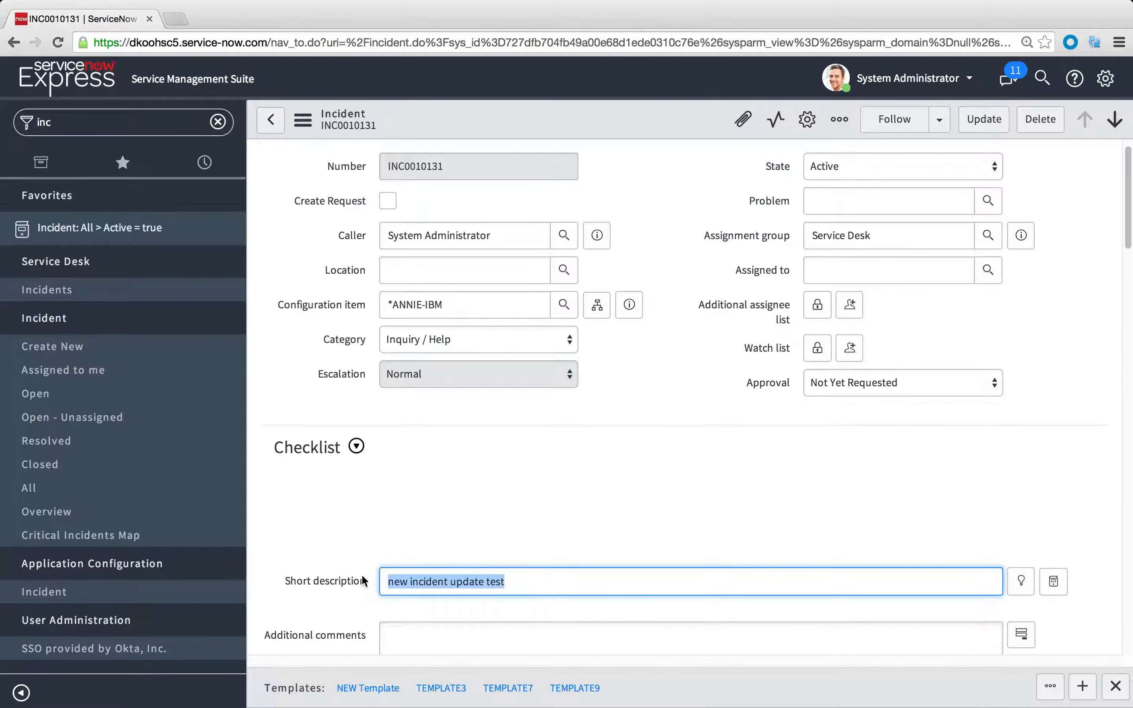
pyautogui.write('test')
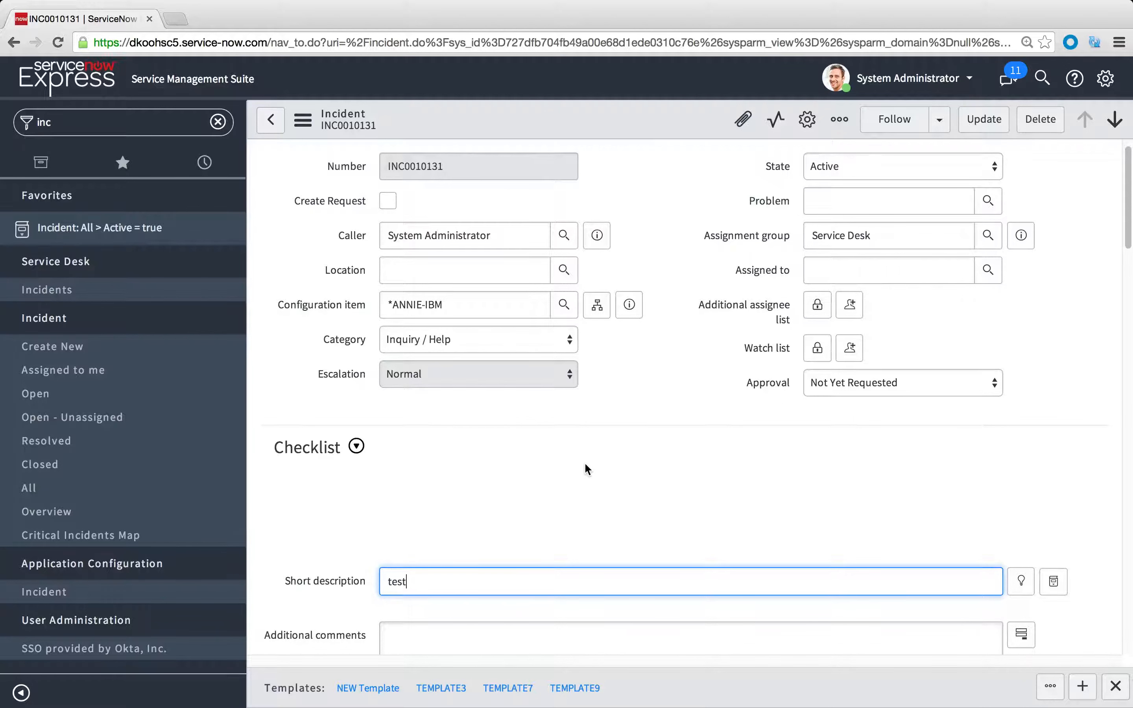
pyautogui.rightClick(641, 125)
pyautogui.click(664, 138)
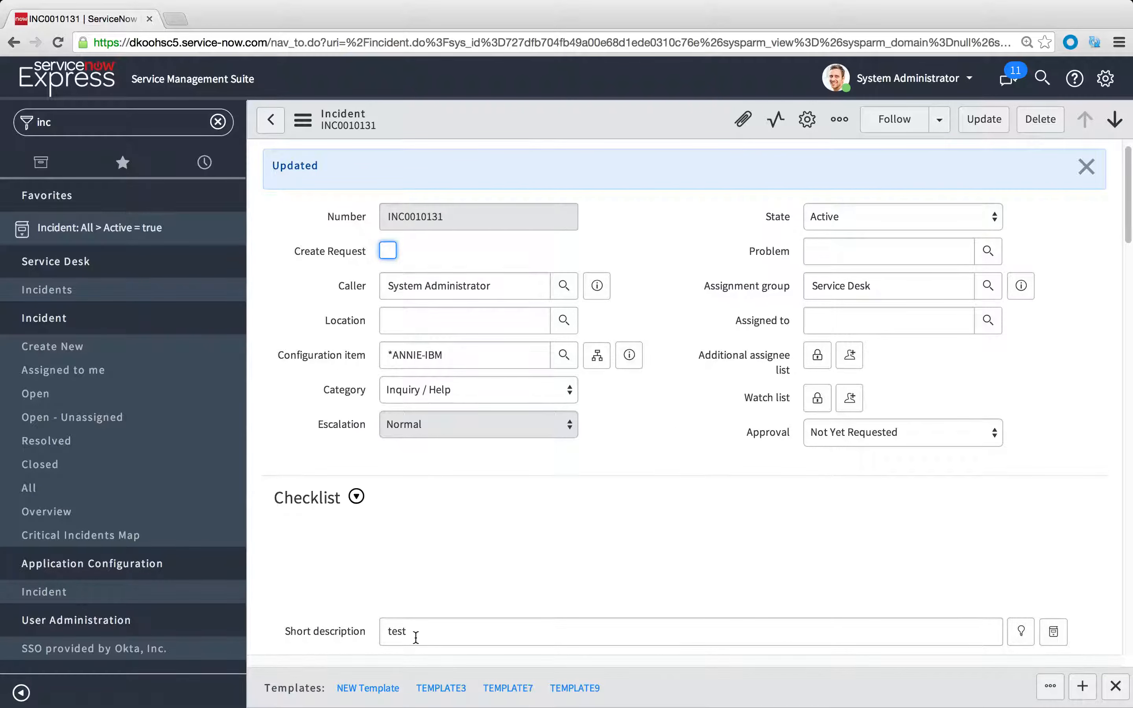
# - Set the incident's Problem to PRB0040005, save the record, and check its message and Short description
pyautogui.click(853, 256)
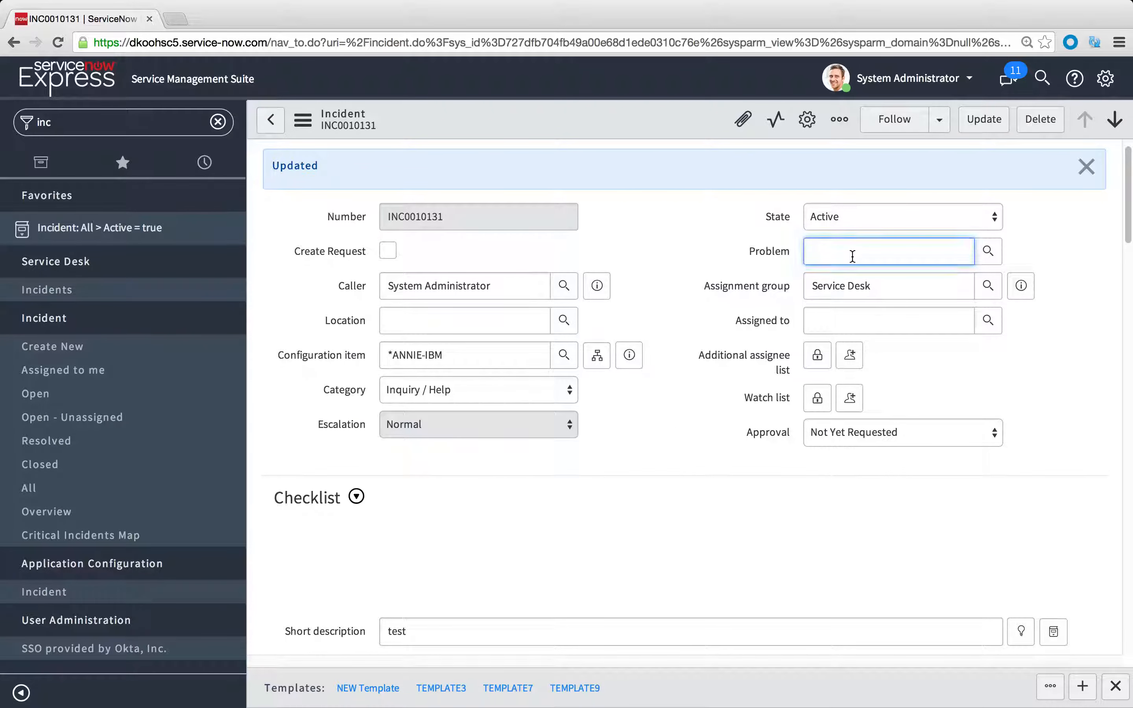
pyautogui.write('a')
pyautogui.press('BackSpace')
pyautogui.click(987, 251)
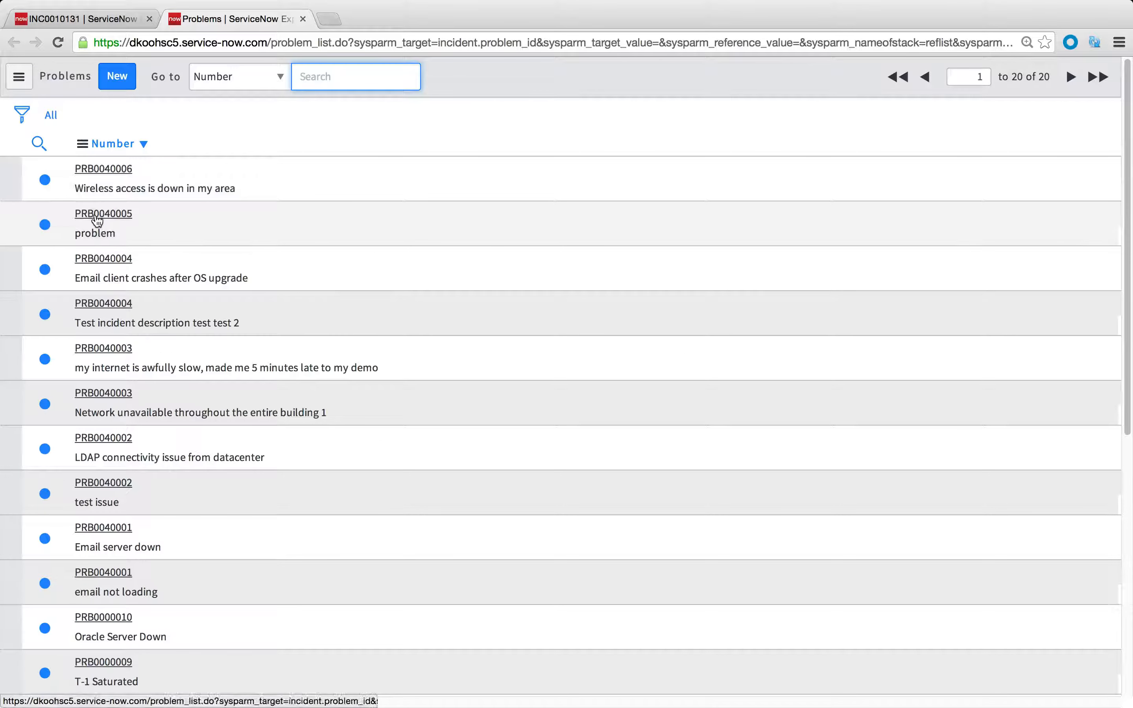
pyautogui.click(107, 222)
pyautogui.rightClick(590, 116)
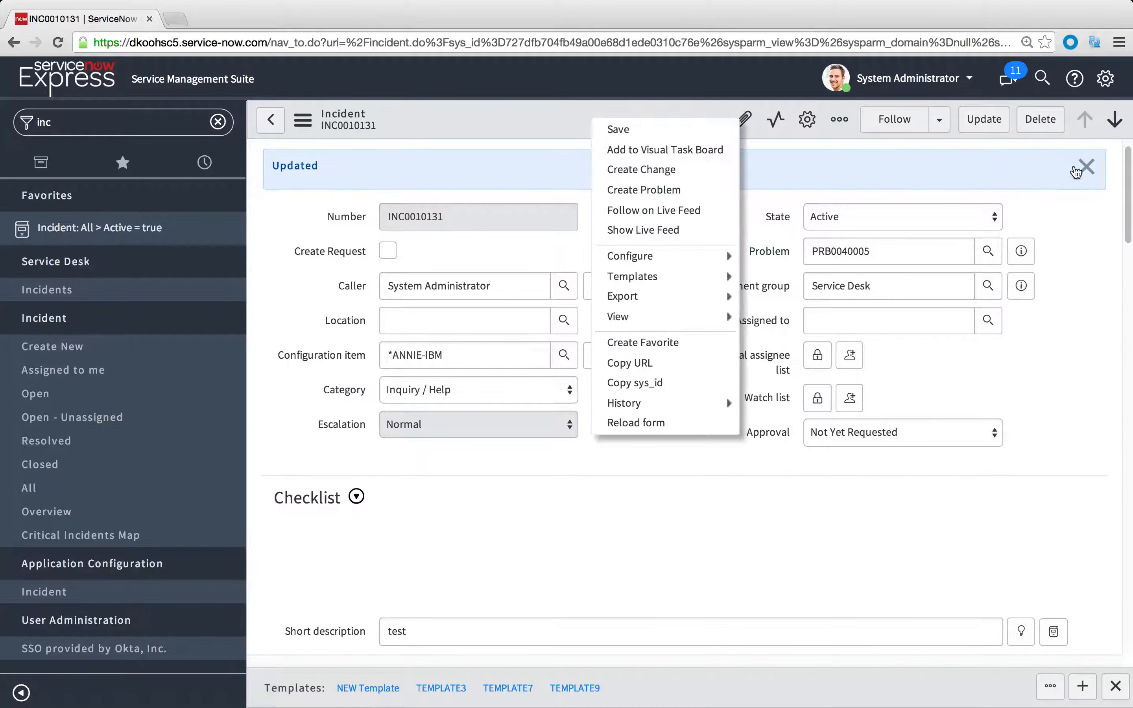
pyautogui.click(1078, 168)
pyautogui.rightClick(614, 128)
pyautogui.click(634, 139)
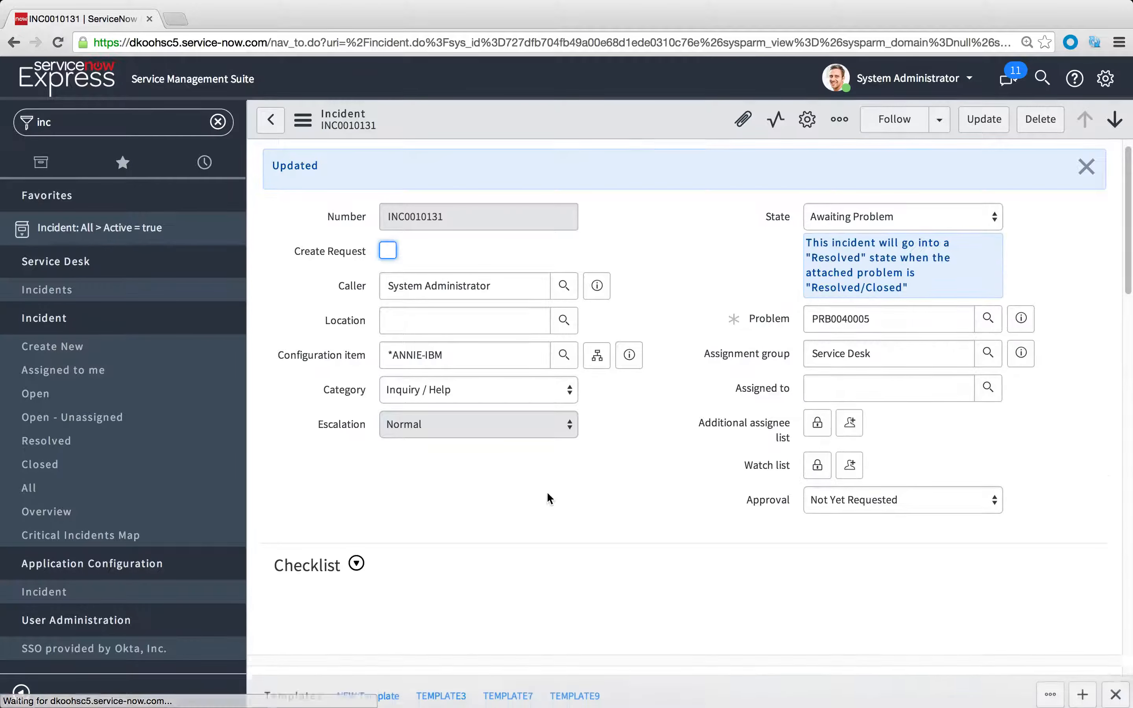
pyautogui.scroll(-2, 538, 503)
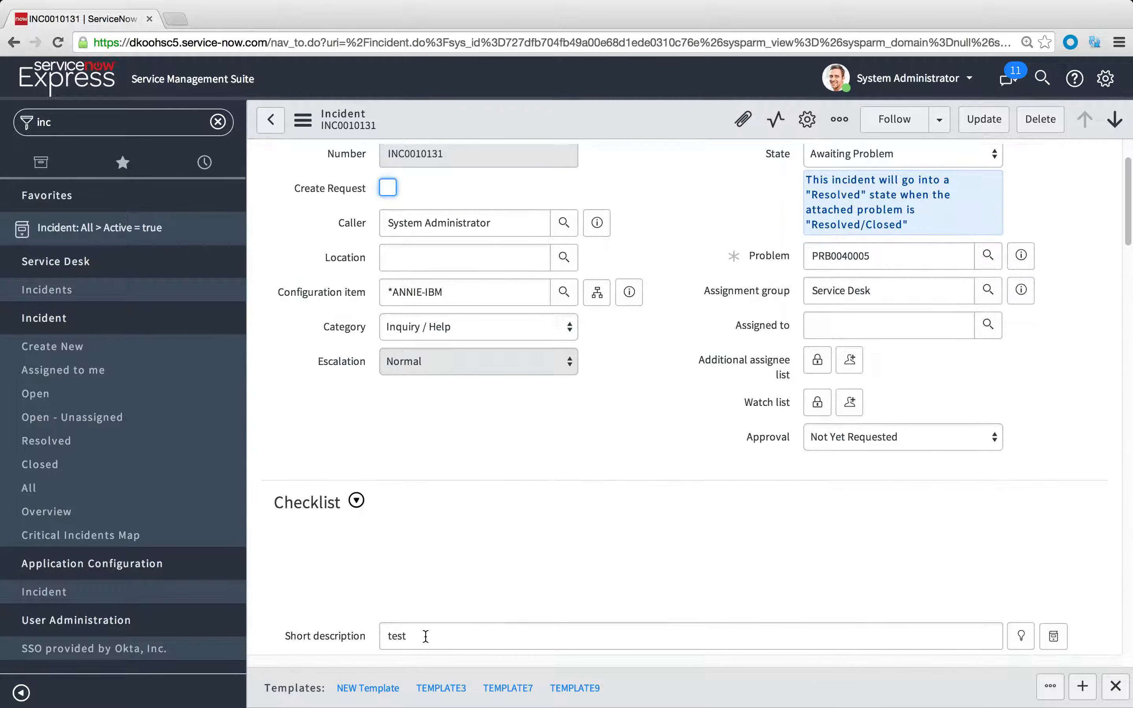
pyautogui.scroll(2, 525, 482)
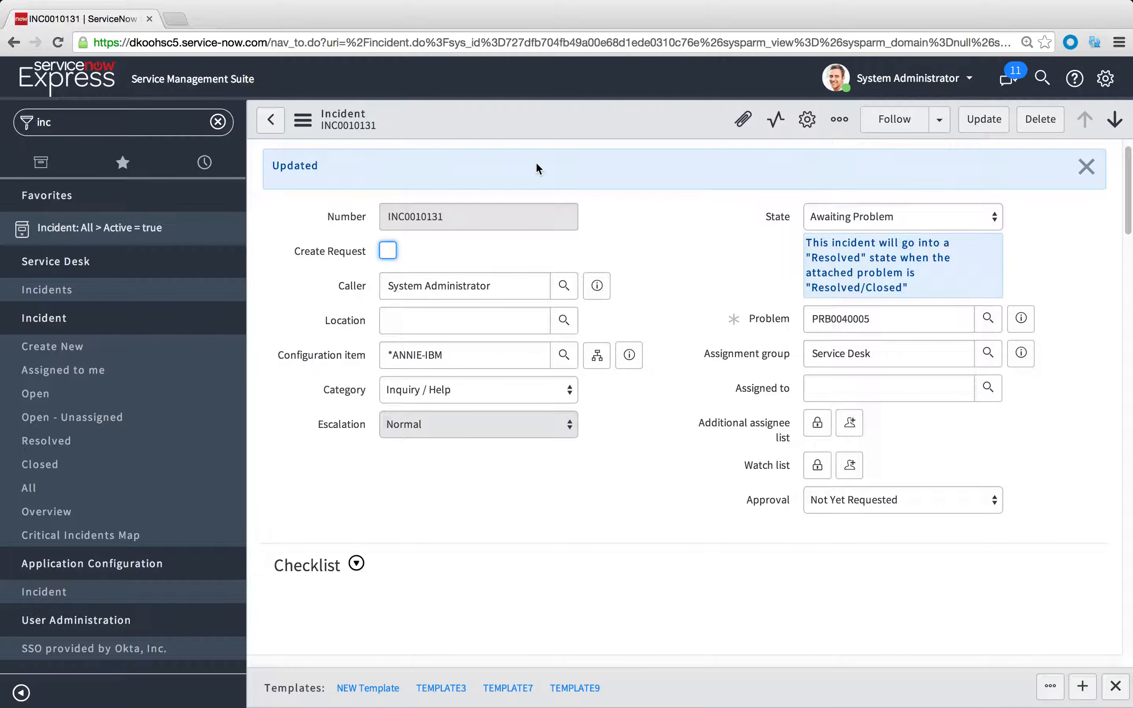
pyautogui.click(49, 122)
pyautogui.press('BackSpace')
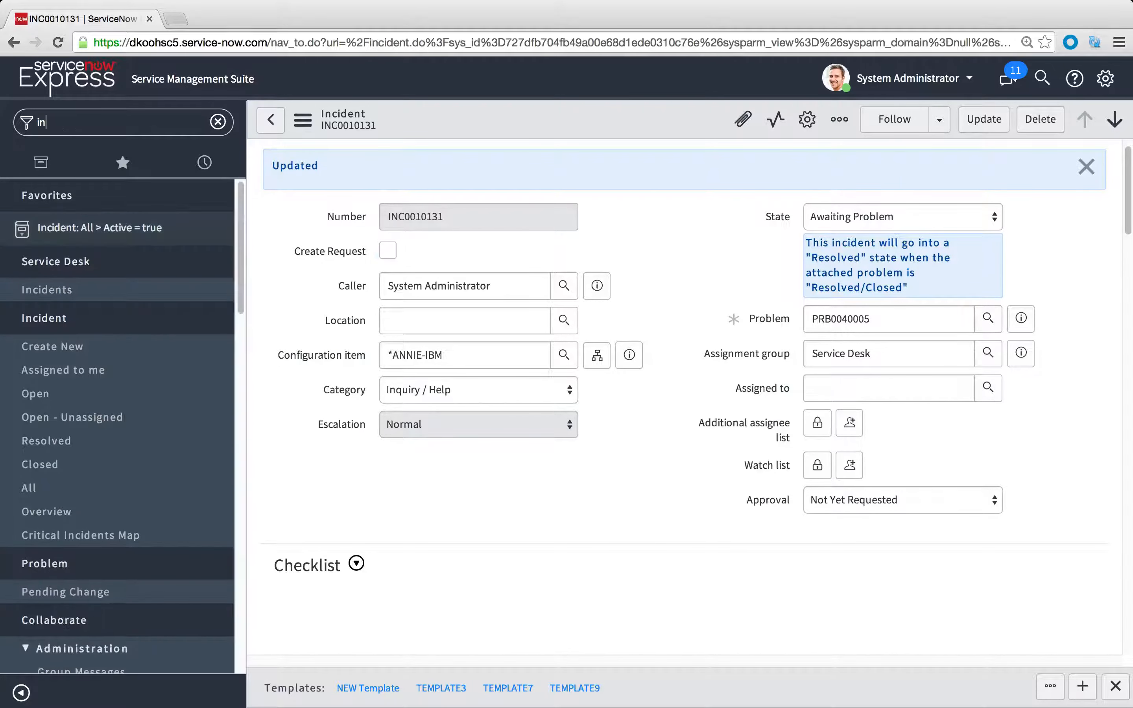
pyautogui.write('c')
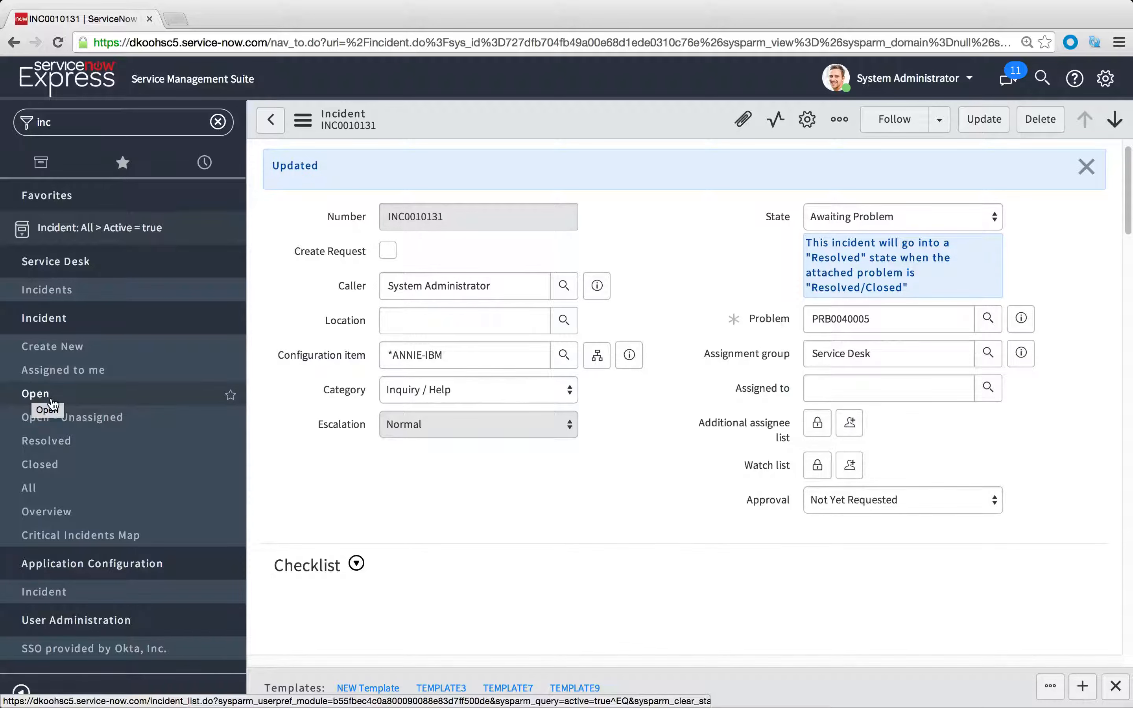
pyautogui.click(18, 110)
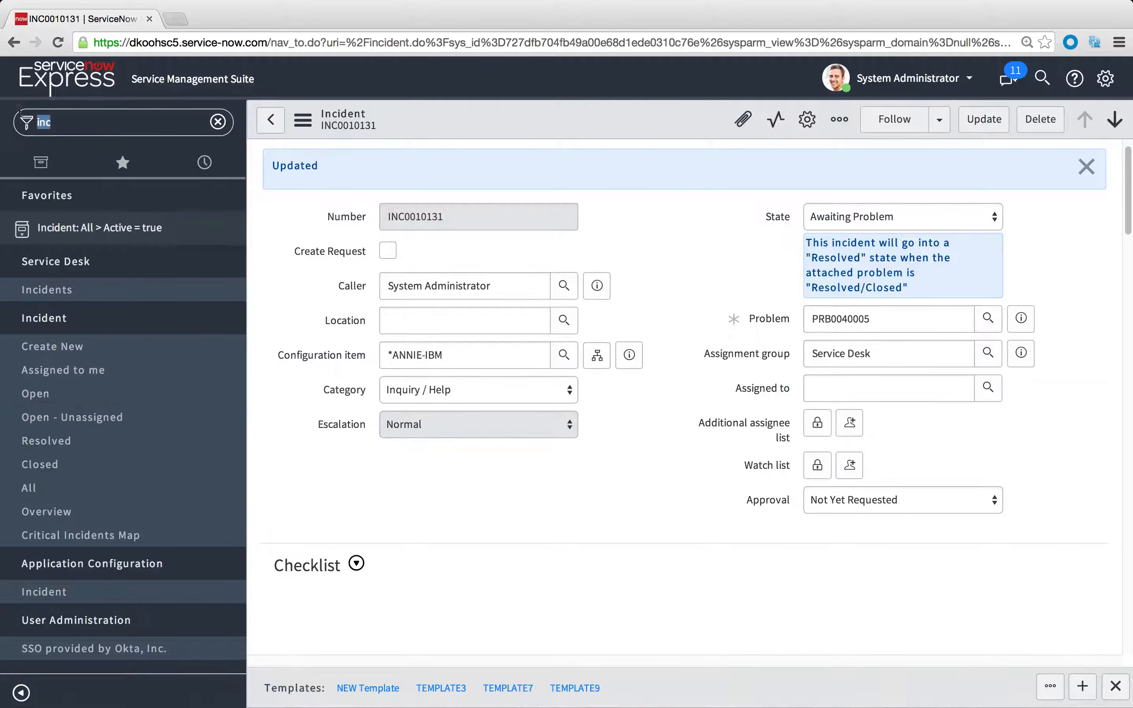
# - In the incident form's business rules, open Update Example, set the Short description condition's operator to "changes to", and save the rule
pyautogui.rightClick(604, 116)
pyautogui.moveTo(730, 233)
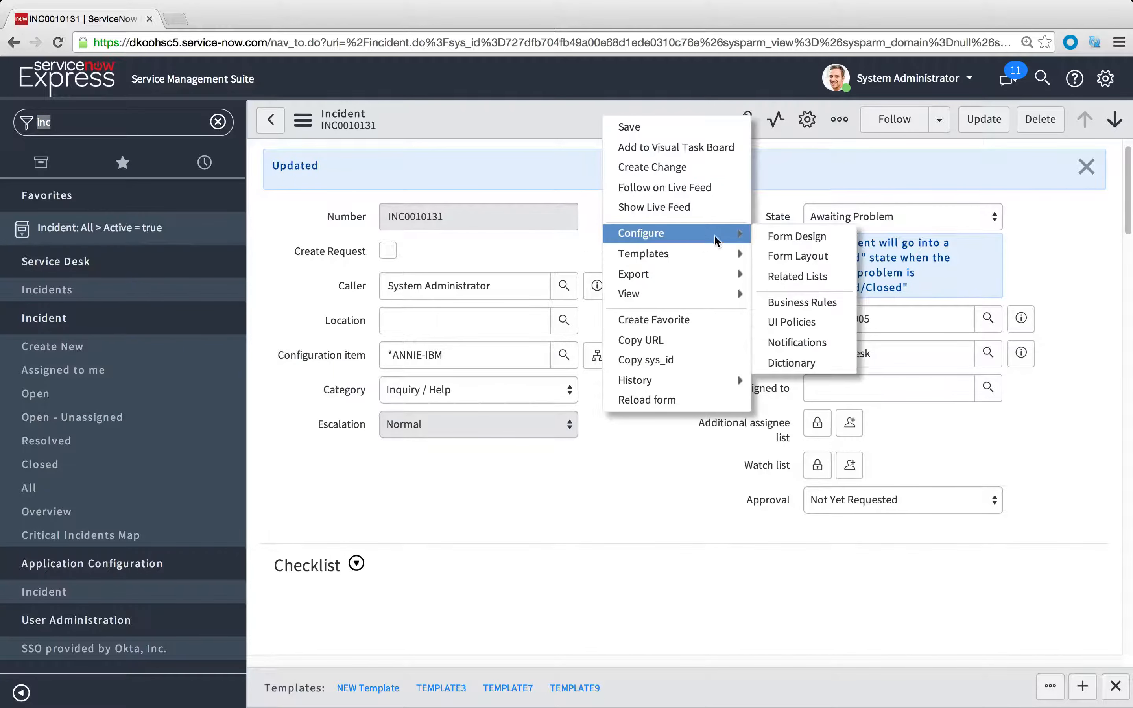
pyautogui.click(812, 302)
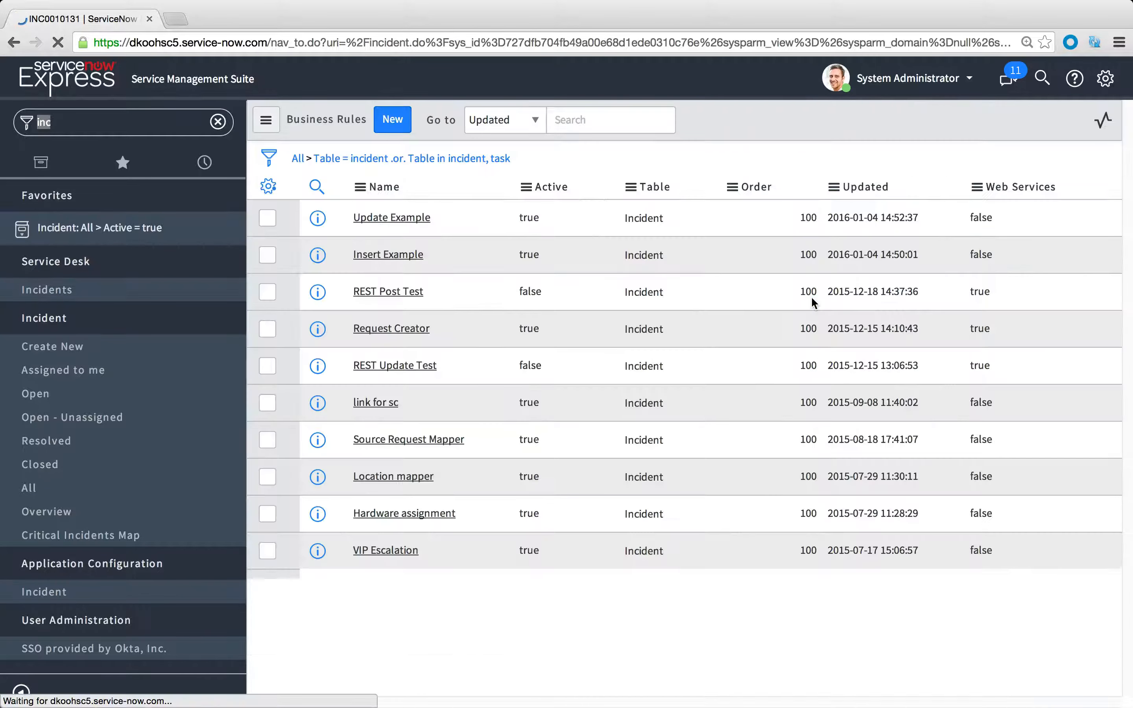
pyautogui.click(318, 224)
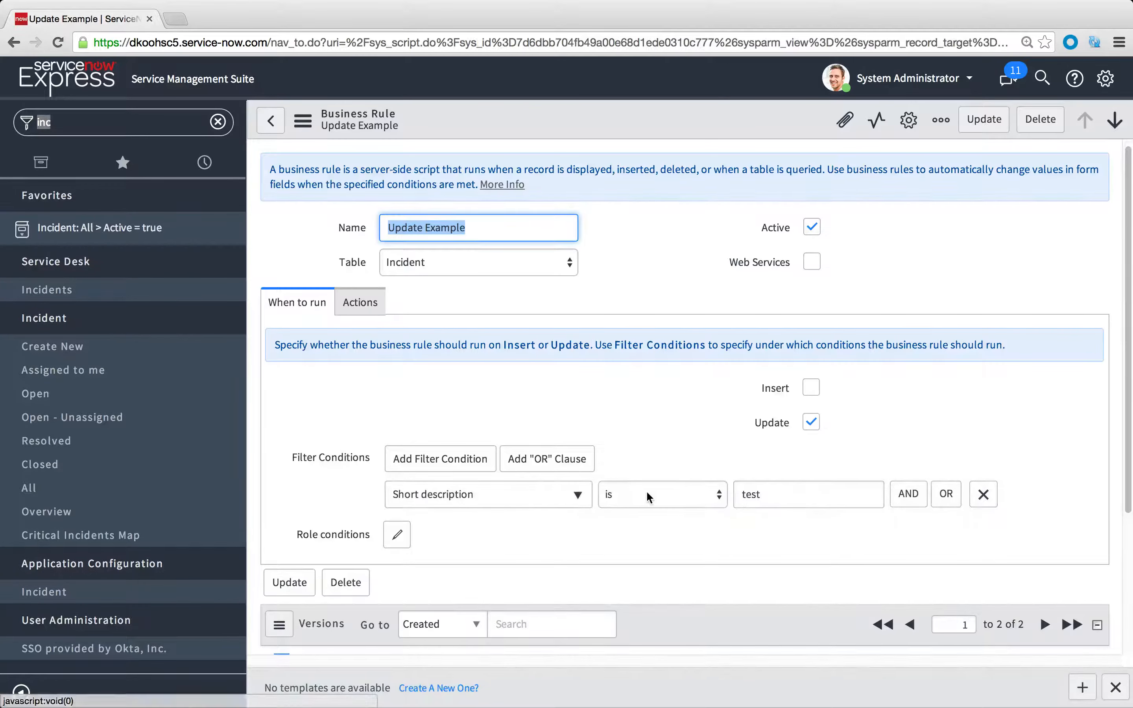
pyautogui.click(647, 491)
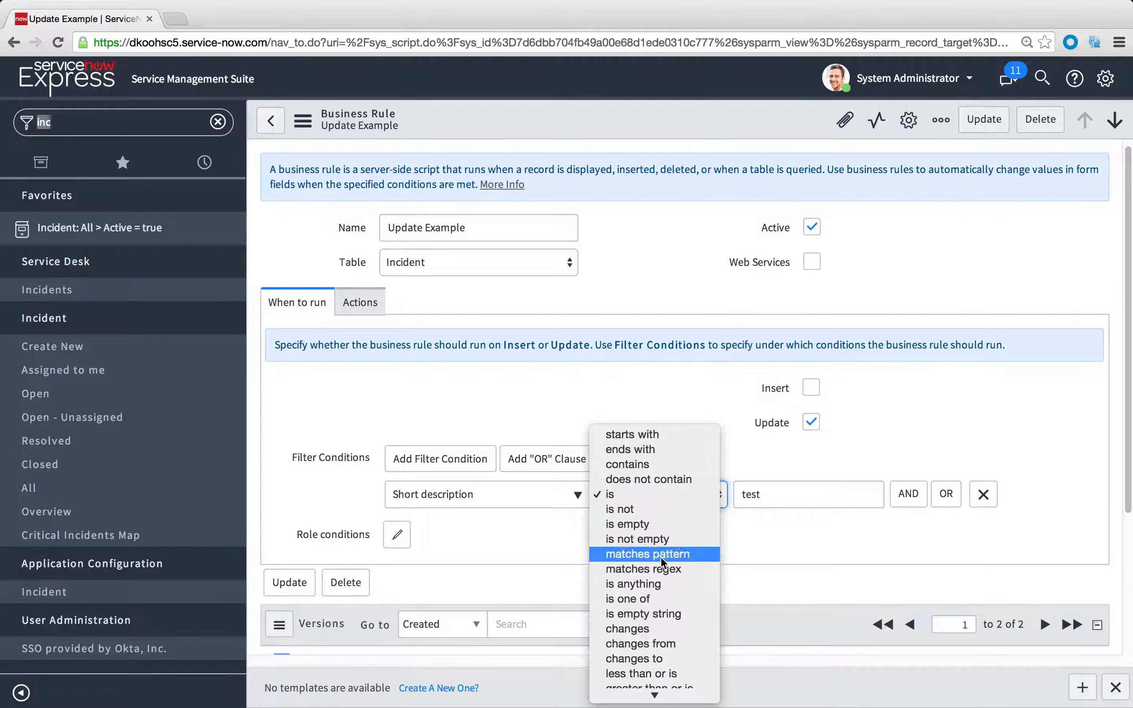
pyautogui.click(670, 657)
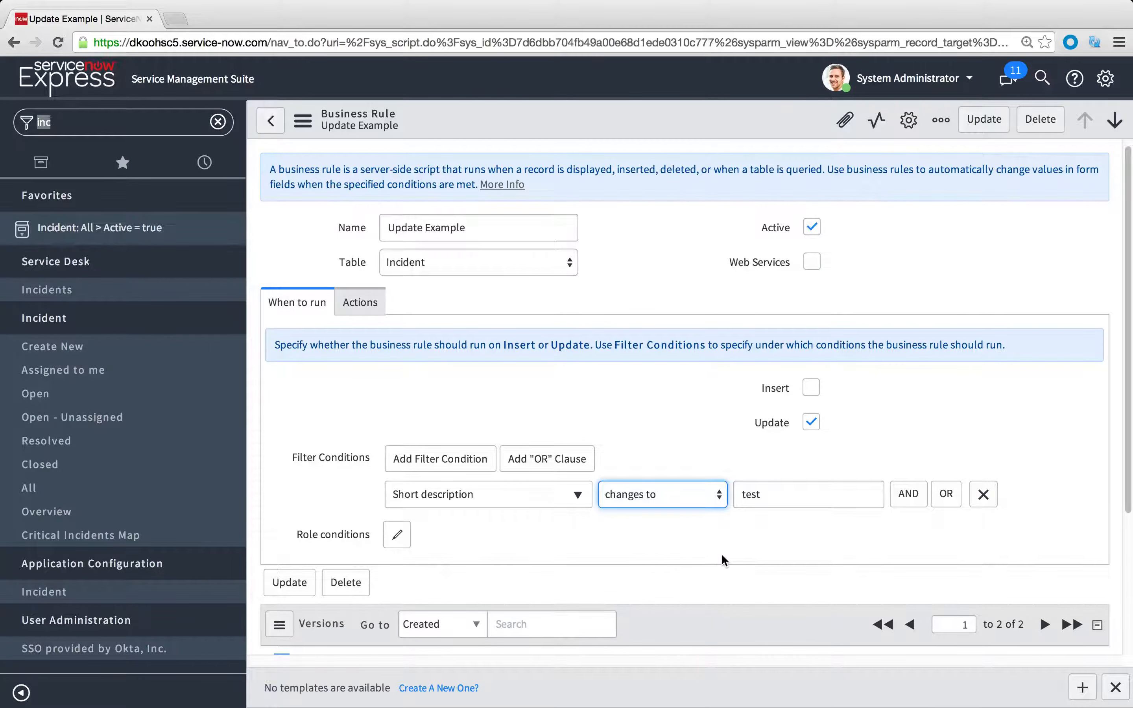
pyautogui.rightClick(662, 123)
pyautogui.click(687, 134)
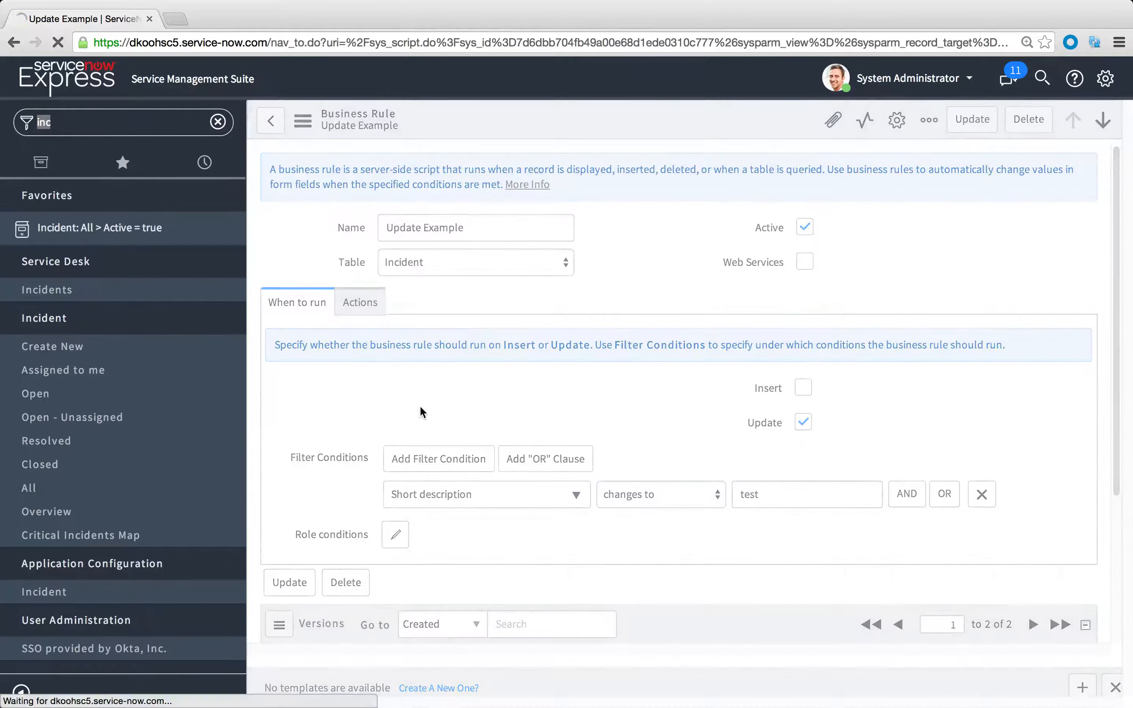
# - Reopen incident INC0010131 from the open incidents, change its Short description to "test a", and save it
pyautogui.click(35, 394)
pyautogui.click(316, 297)
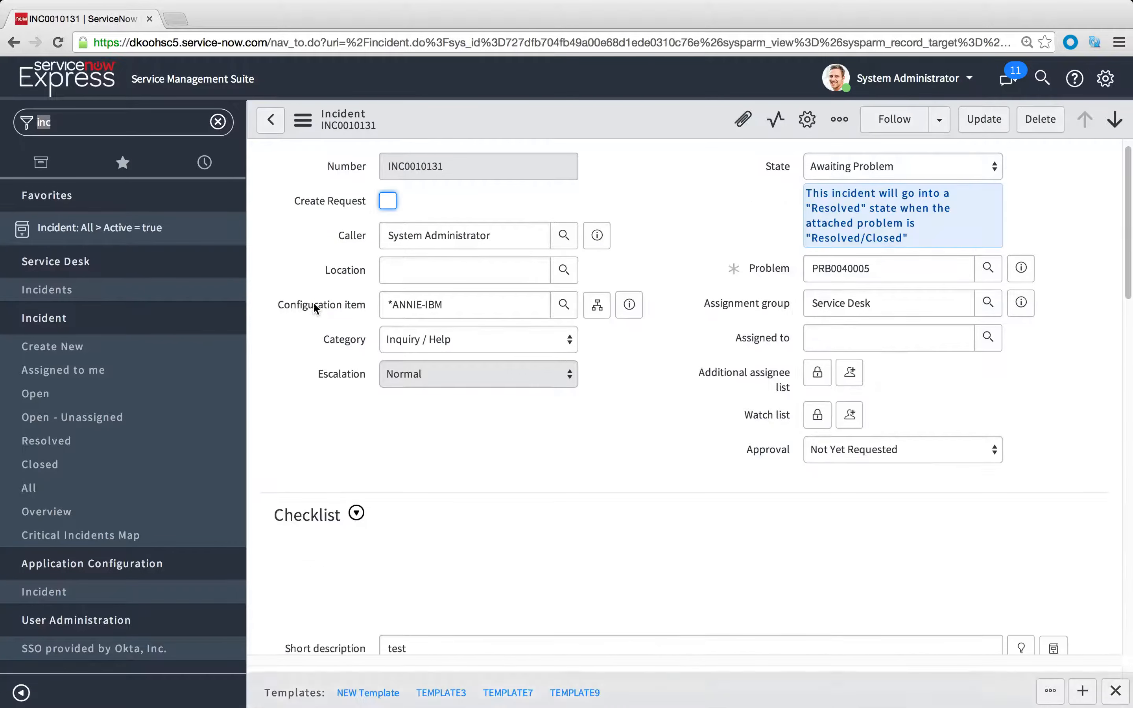
pyautogui.click(432, 643)
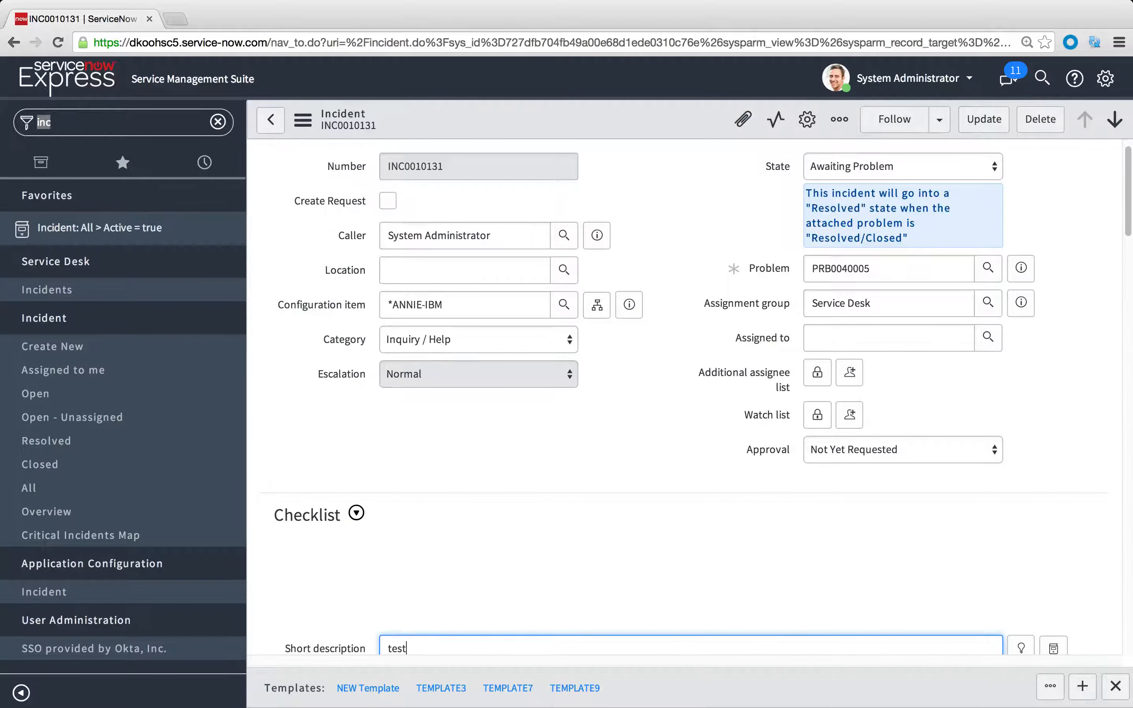
pyautogui.write('a')
pyautogui.rightClick(623, 124)
pyautogui.click(645, 135)
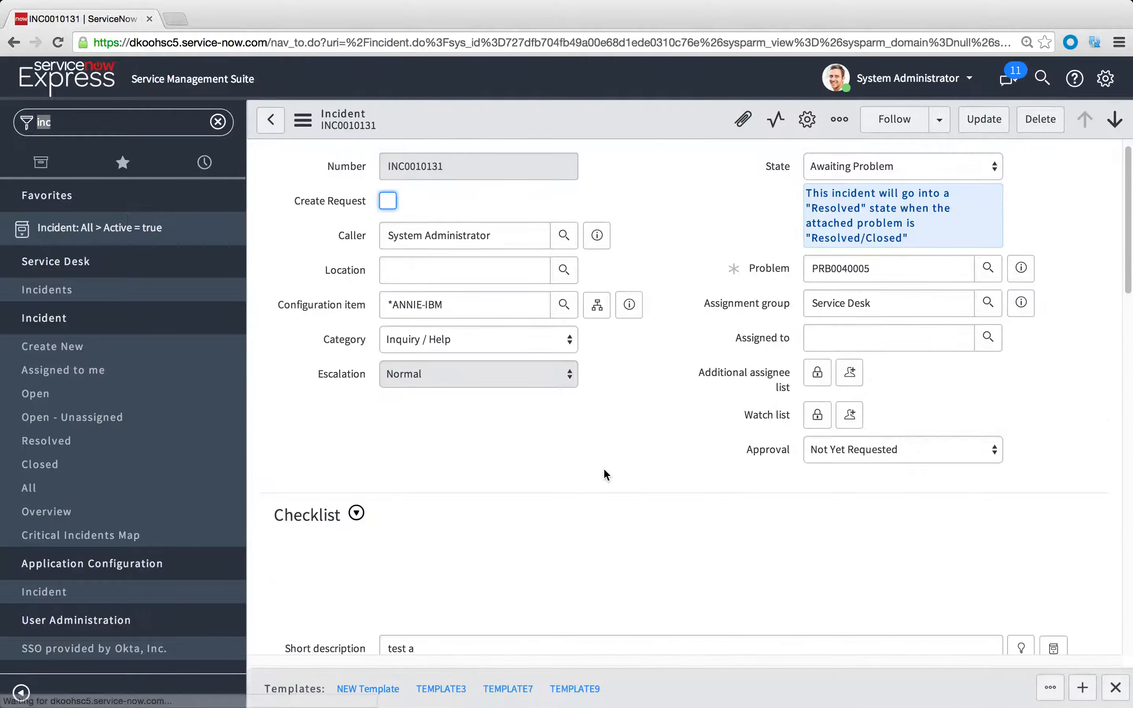
# - Change the incident's Short description back to "test", save the record, and dismiss its message
pyautogui.click(452, 641)
pyautogui.press('BackSpace')
pyautogui.press('BackSpace')
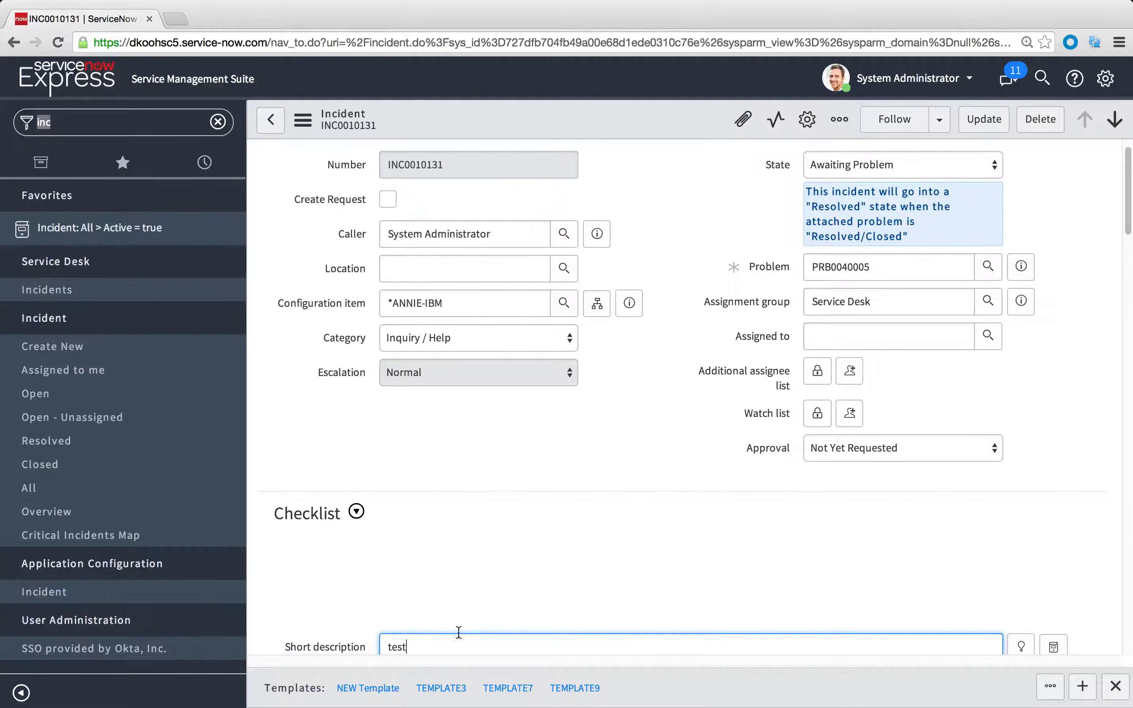
pyautogui.rightClick(614, 118)
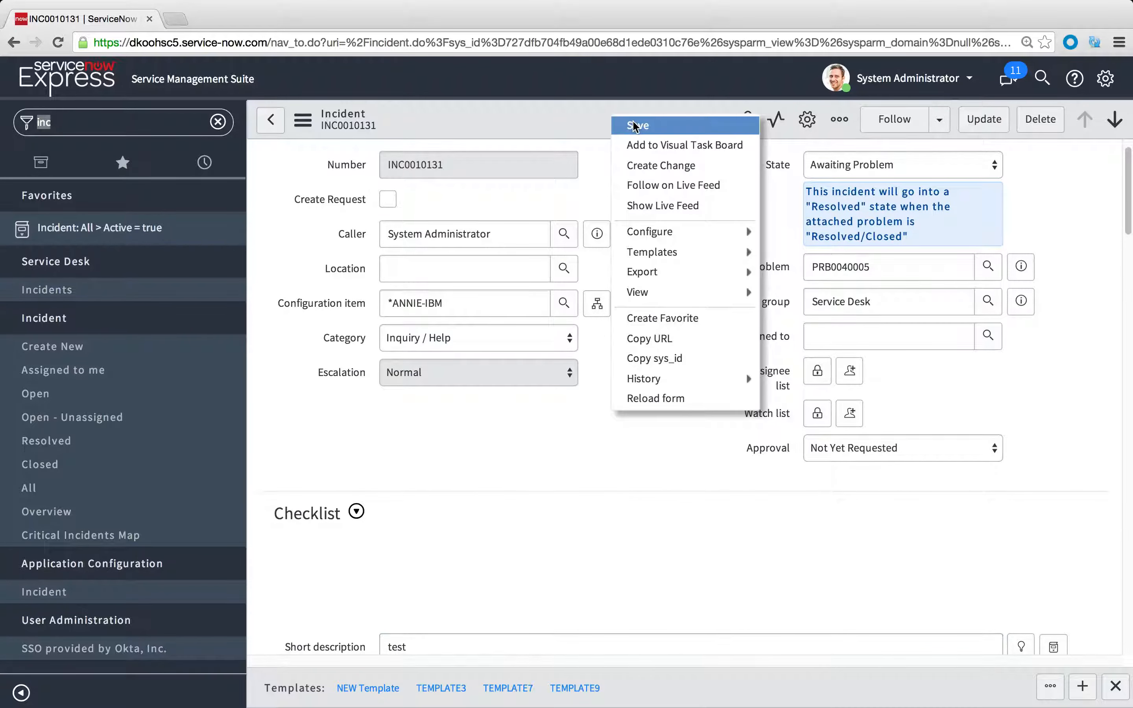
pyautogui.click(635, 125)
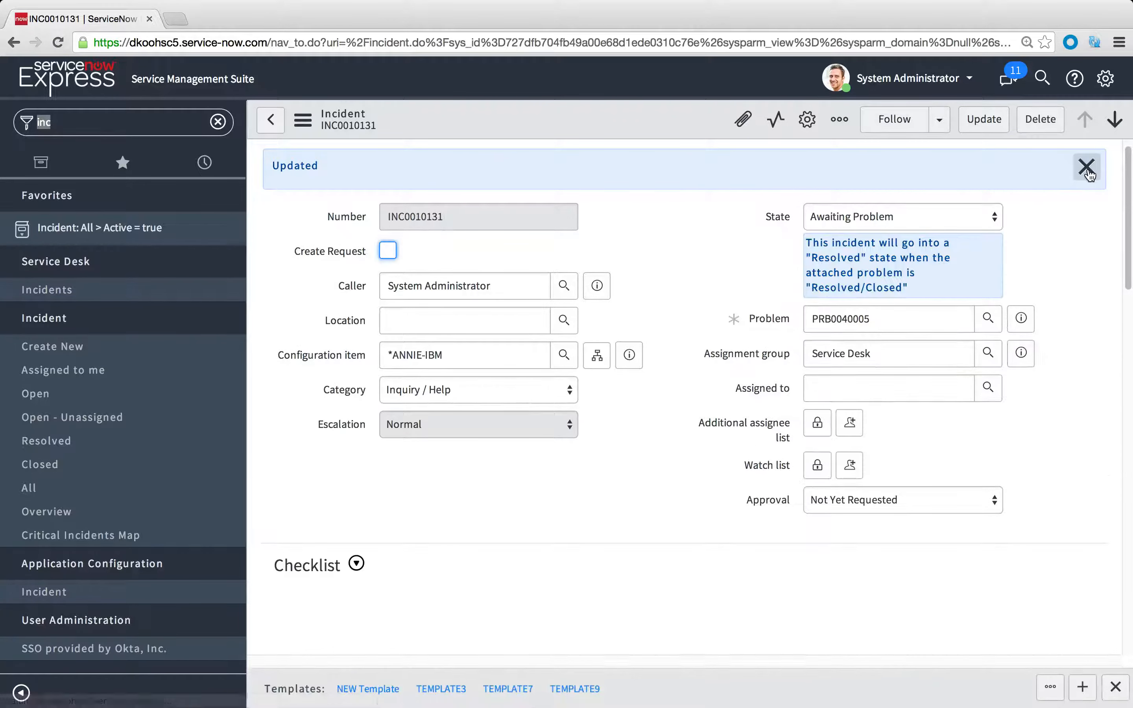
pyautogui.click(1086, 166)
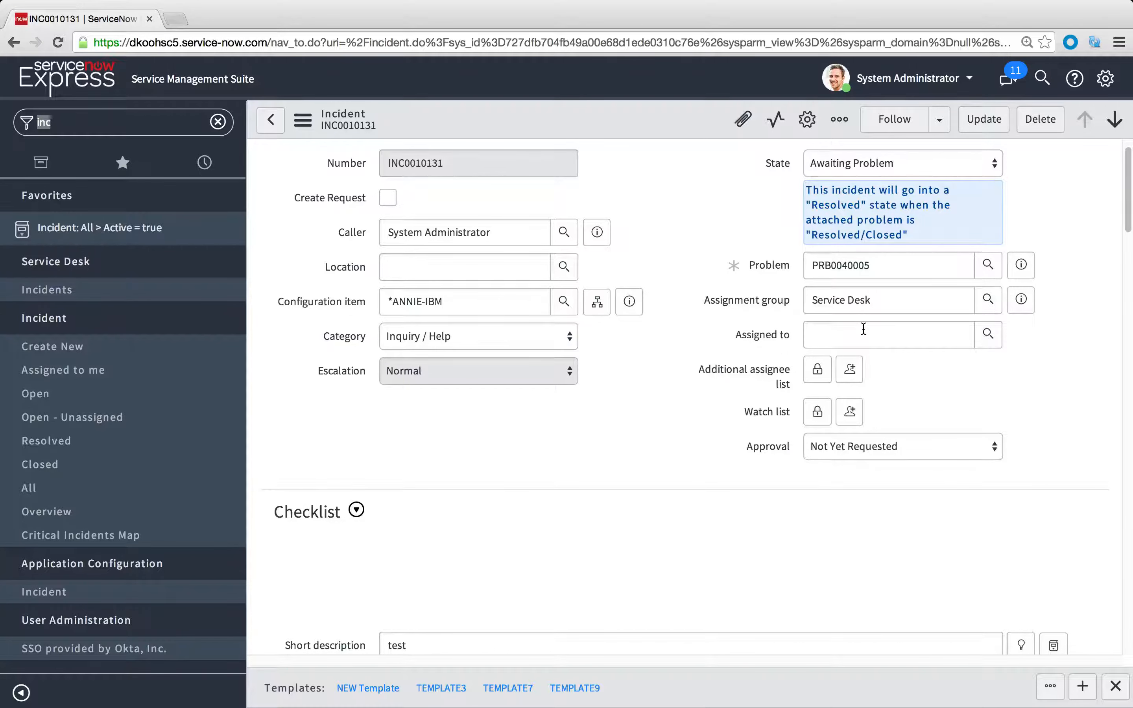
# - Add the current user to the incident's Additional assignee list and save the record, leaving the Short description as "test"
pyautogui.click(851, 369)
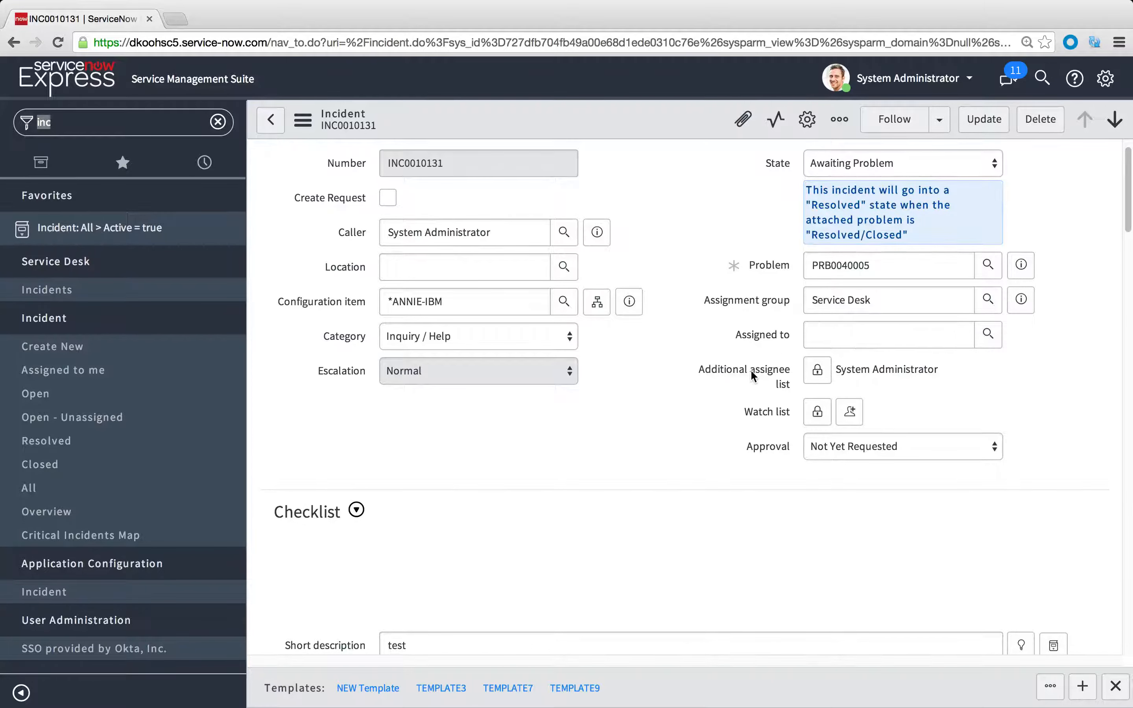
pyautogui.scroll(-1, 750, 369)
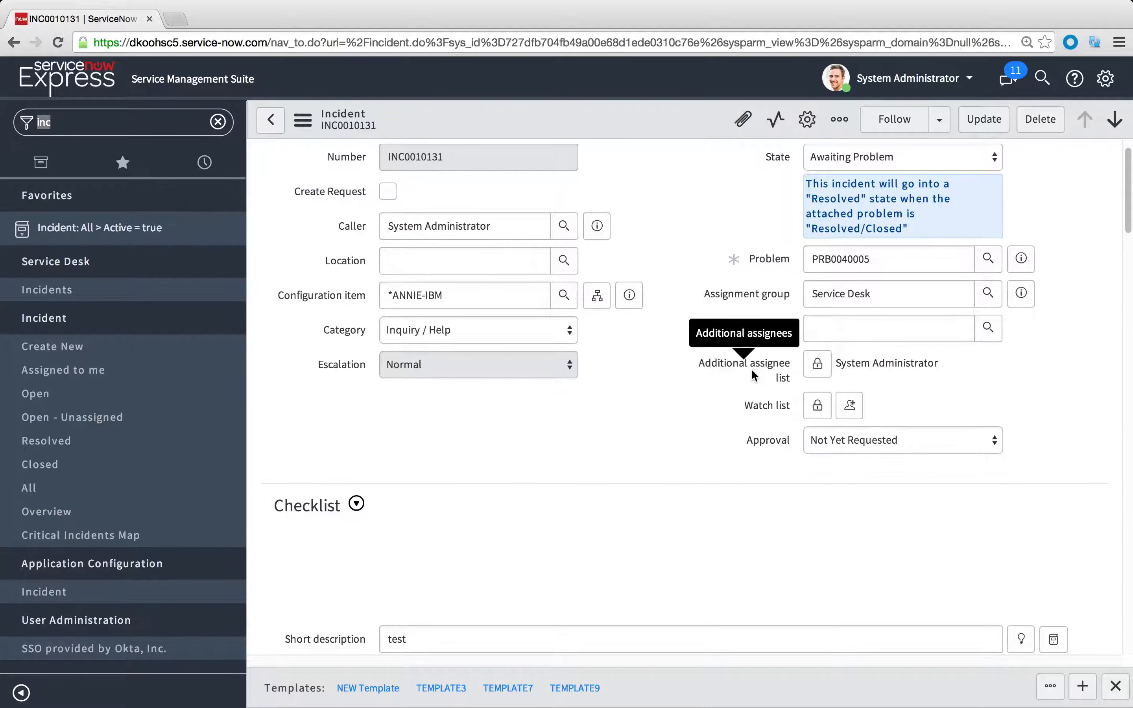
pyautogui.rightClick(621, 124)
pyautogui.click(651, 138)
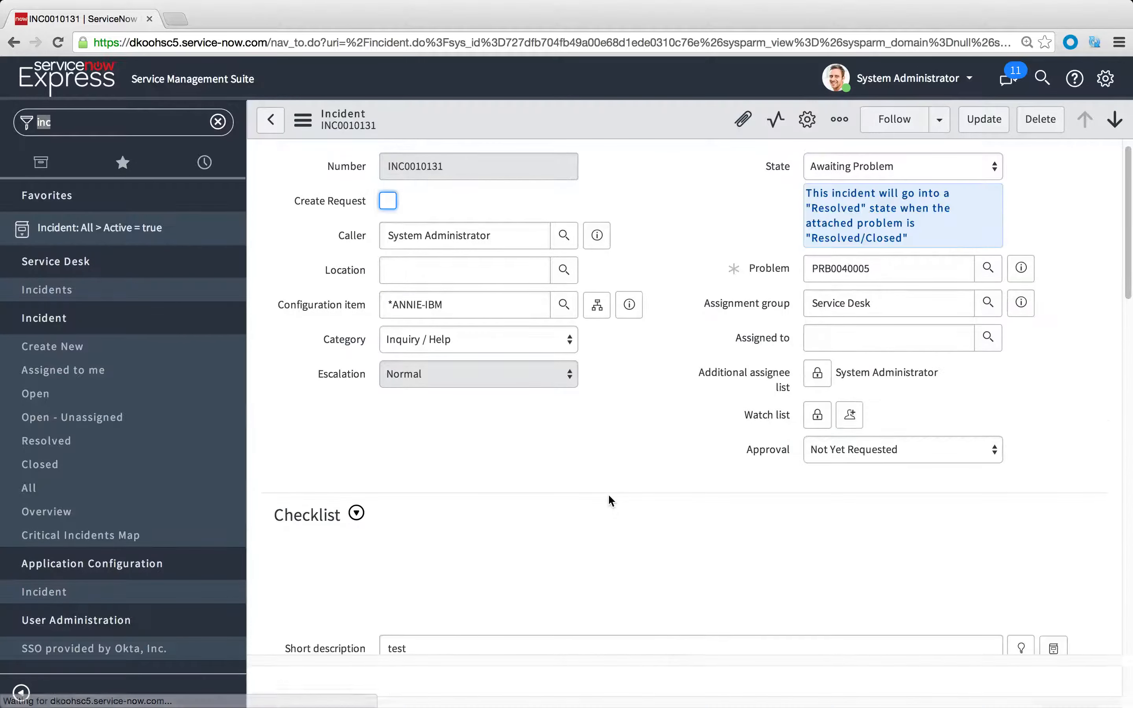
pyautogui.scroll(-2, 609, 496)
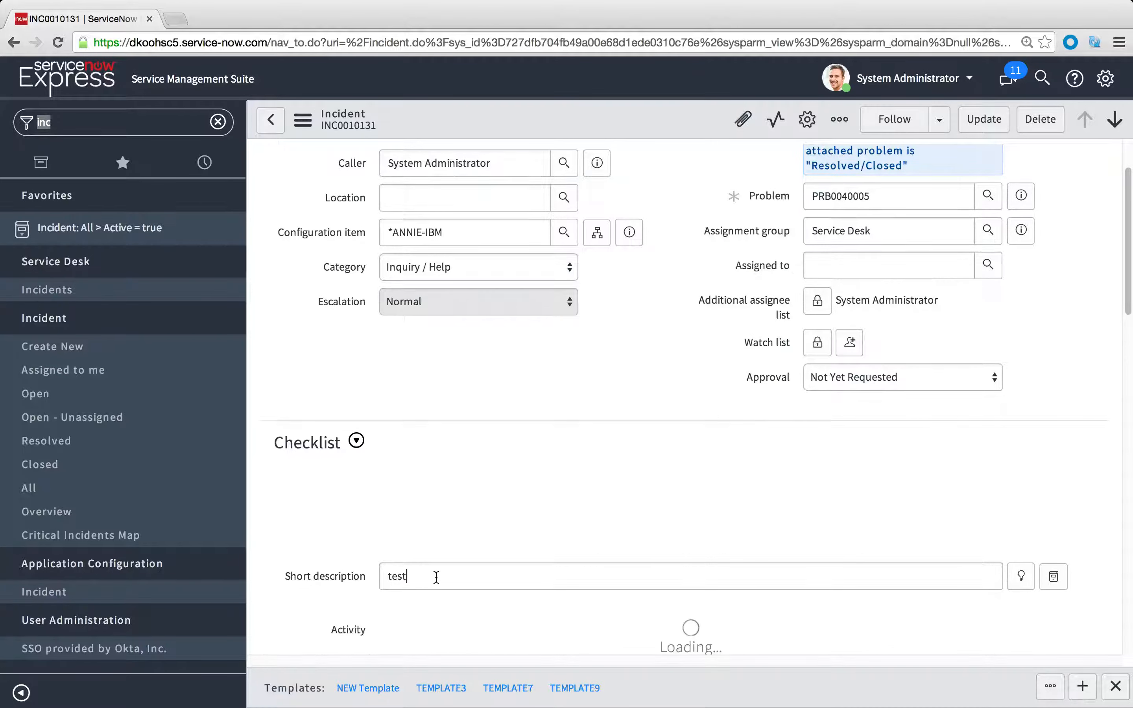
pyautogui.click(436, 577)
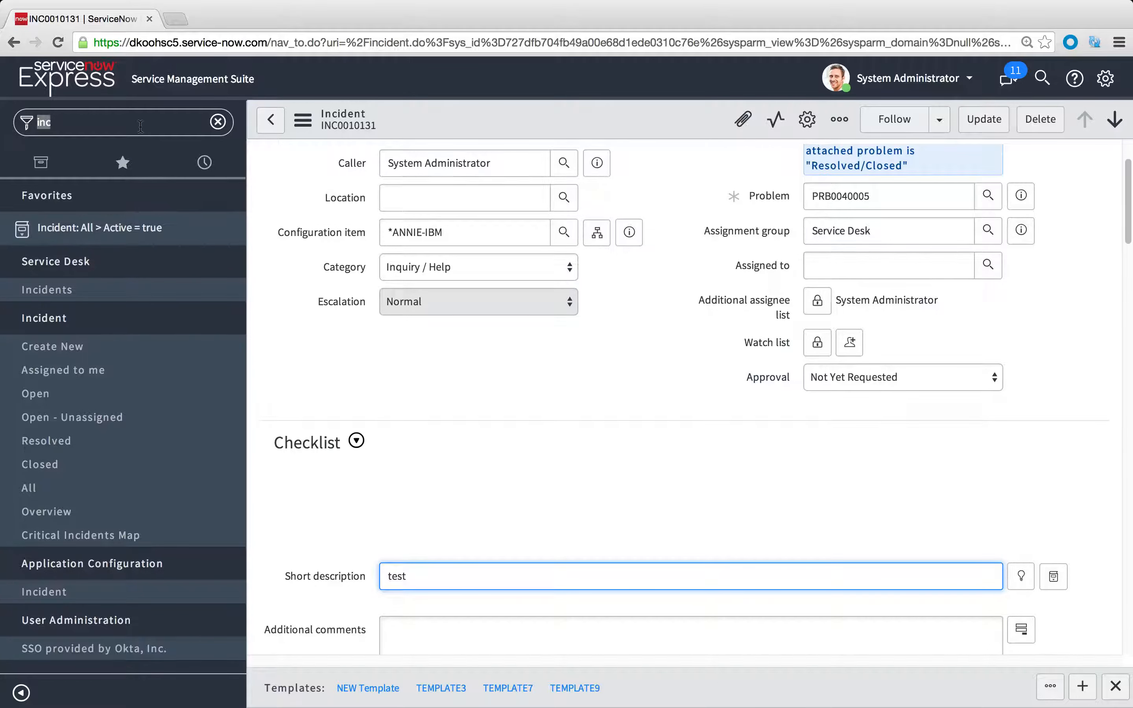
# - From the incident form's business rules, start a new Incident rule named "VIP Flagger" that runs on both Insert and Update
pyautogui.rightClick(578, 123)
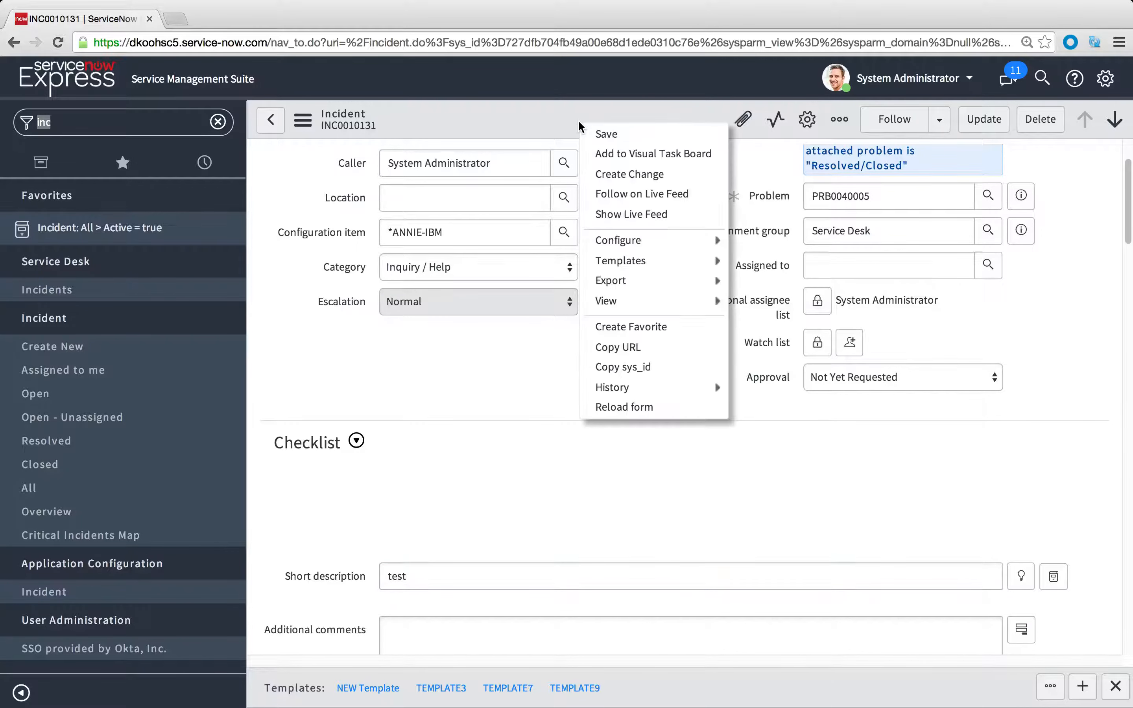
pyautogui.moveTo(716, 241)
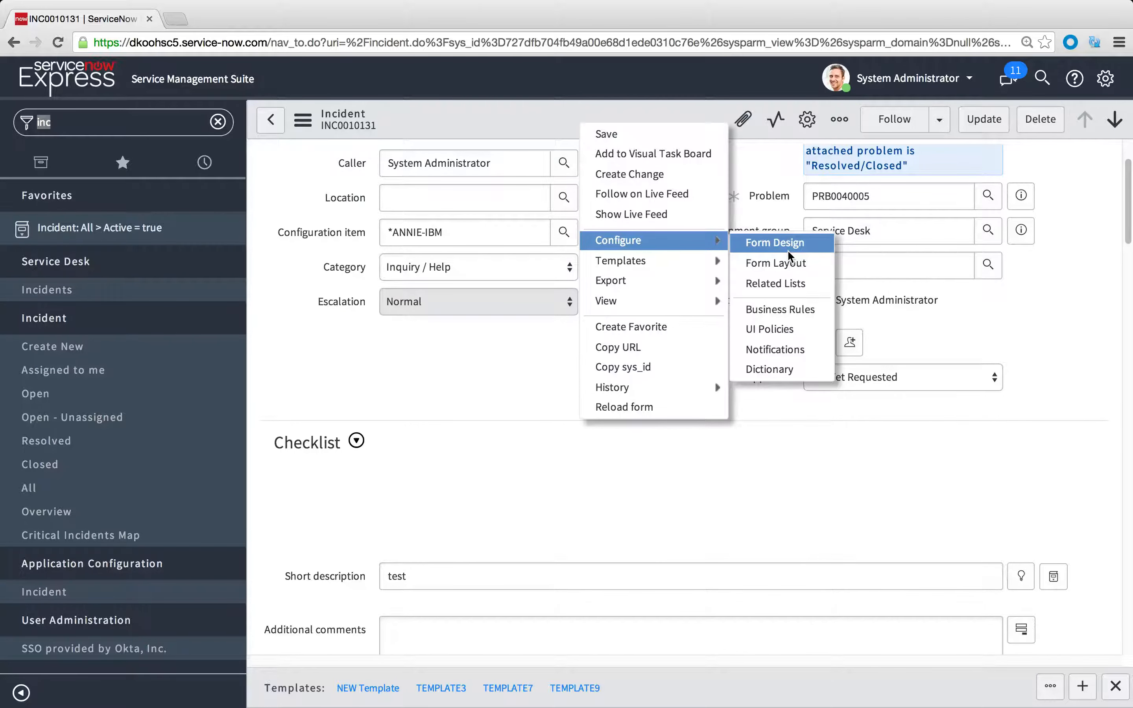
pyautogui.click(789, 309)
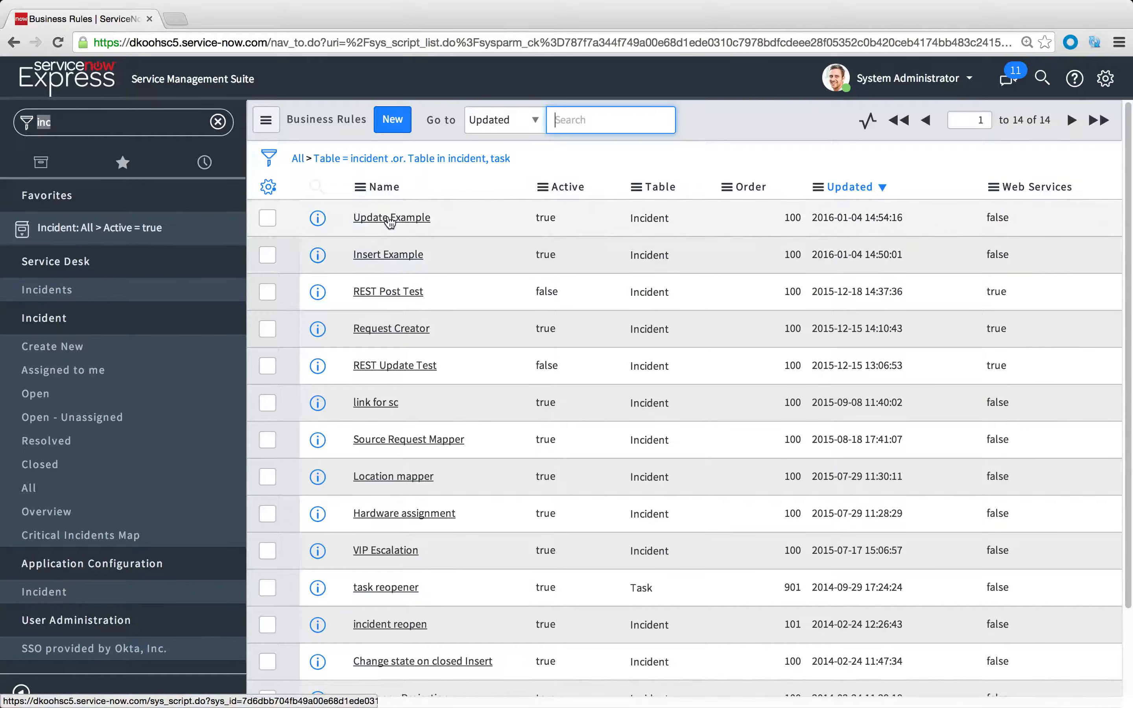
pyautogui.click(391, 120)
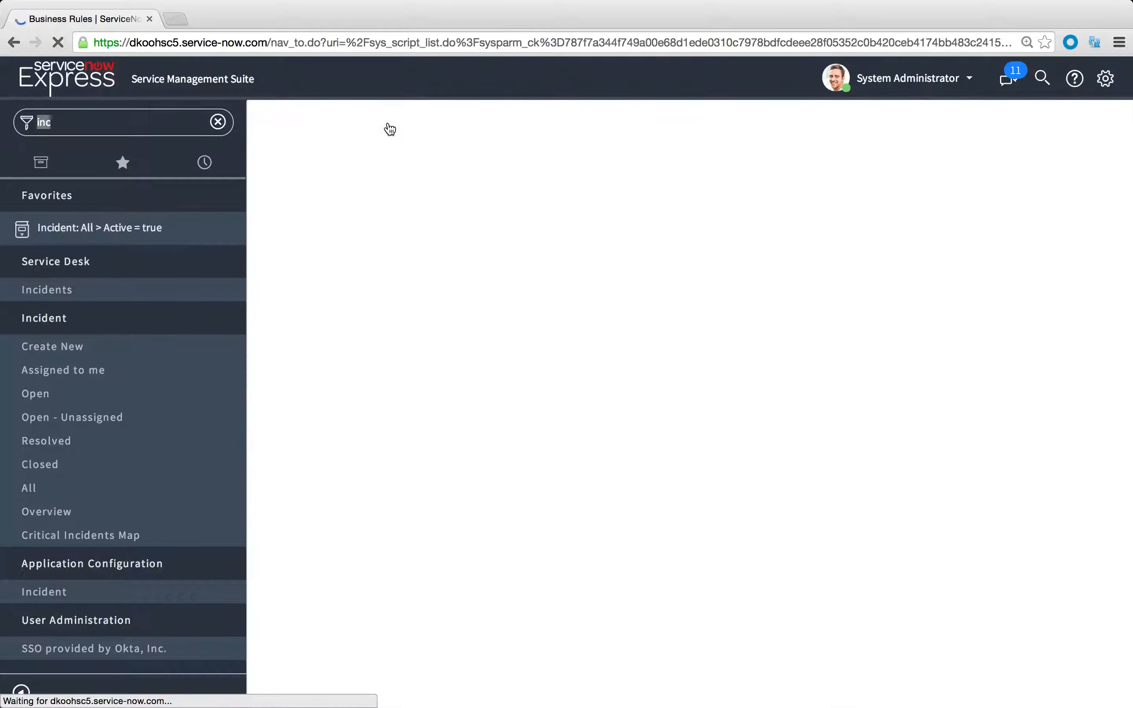
pyautogui.write('V')
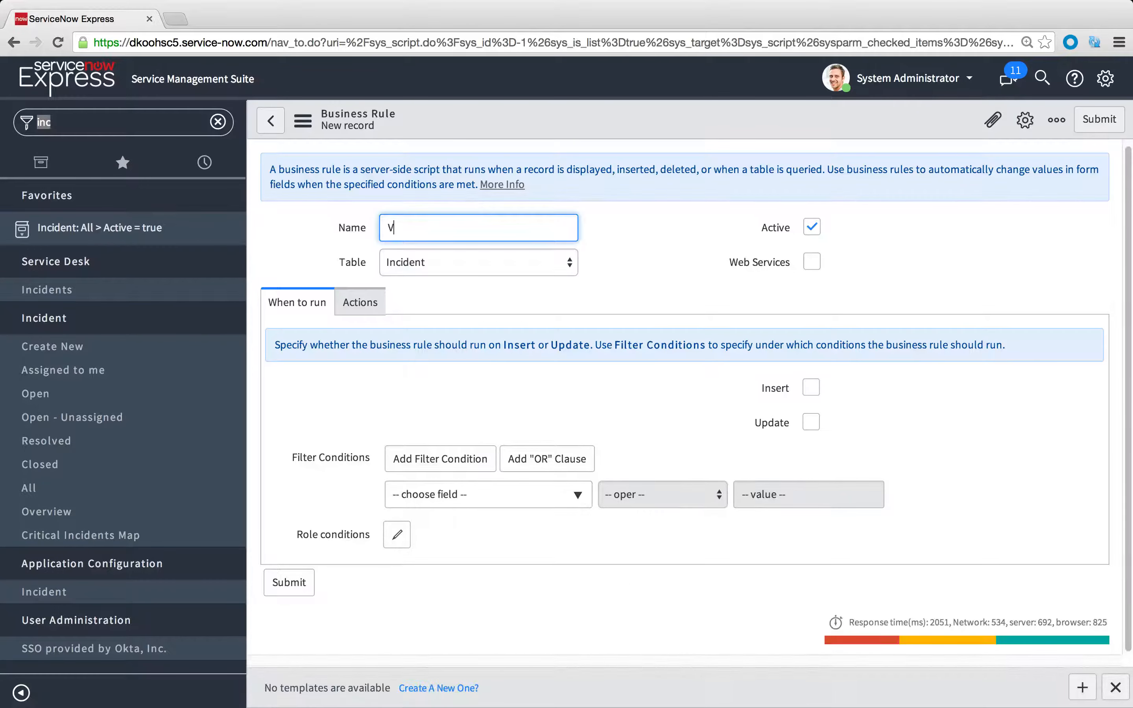
pyautogui.write('IP Flagger')
pyautogui.click(801, 387)
pyautogui.click(810, 422)
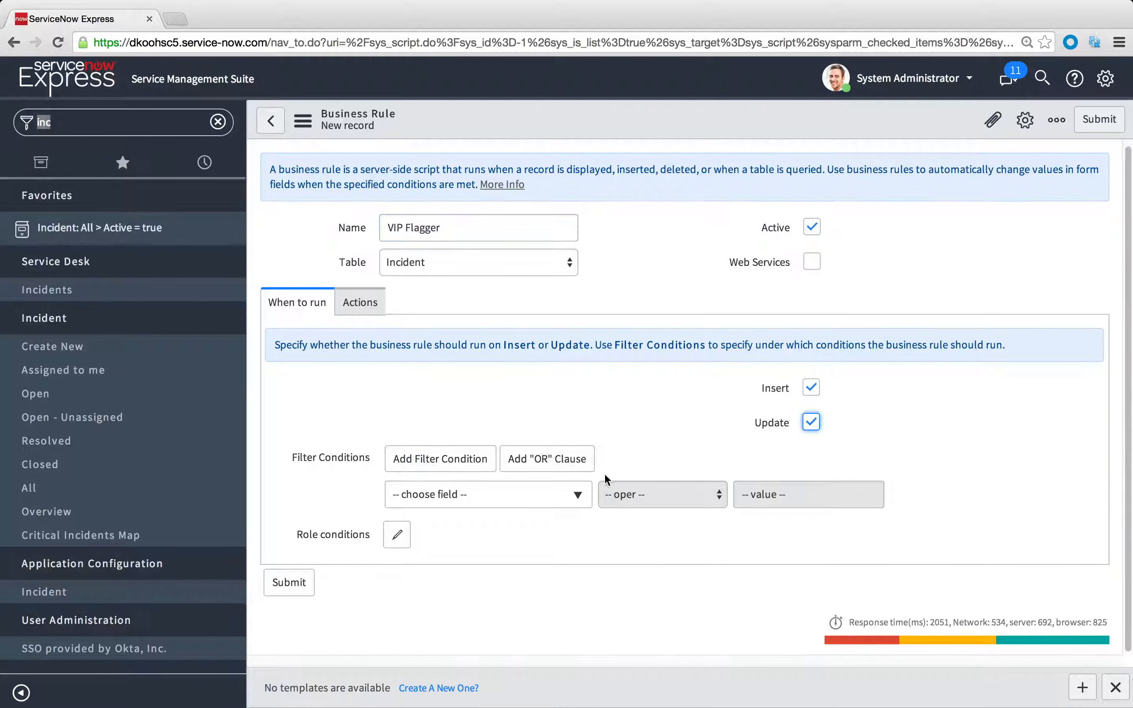
# - Choose Caller as the filter condition field and show related fields in the field choices
pyautogui.click(564, 497)
pyautogui.write('cat')
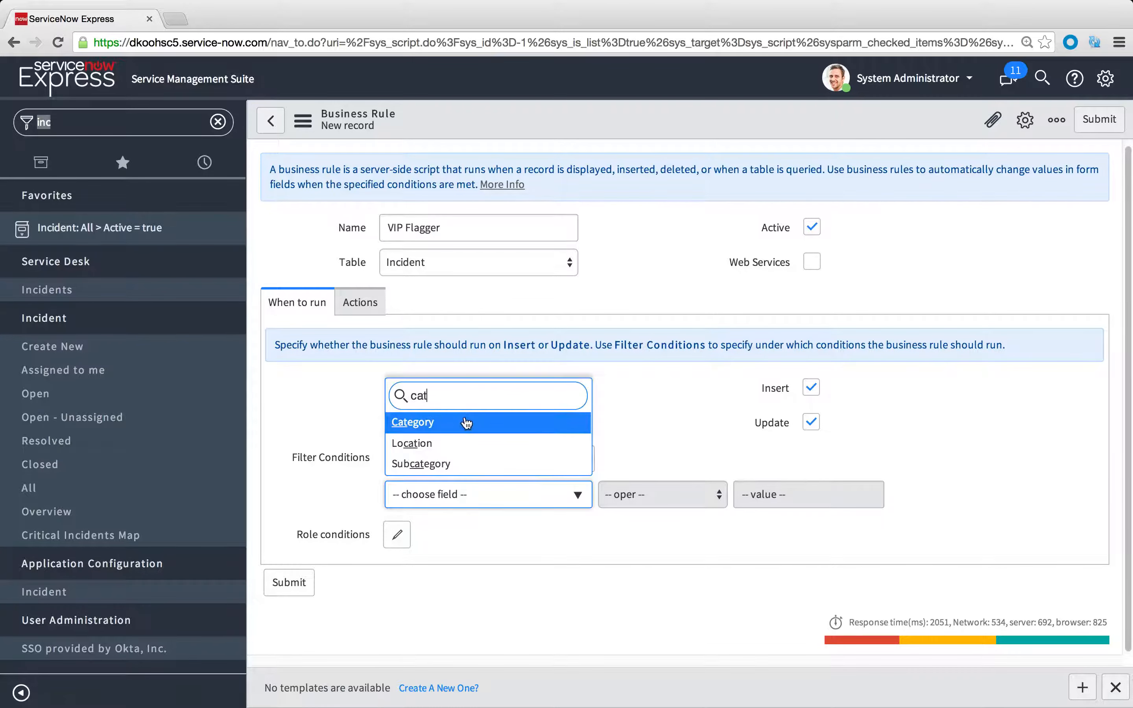
pyautogui.press('BackSpace')
pyautogui.write('l')
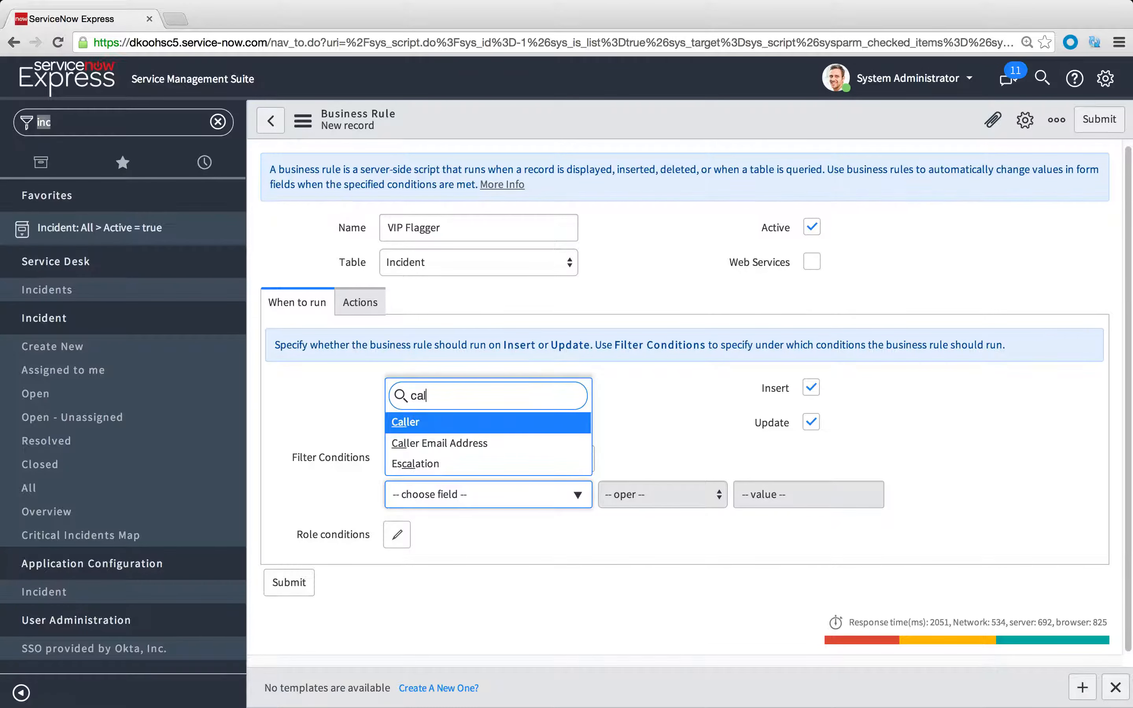
pyautogui.click(460, 423)
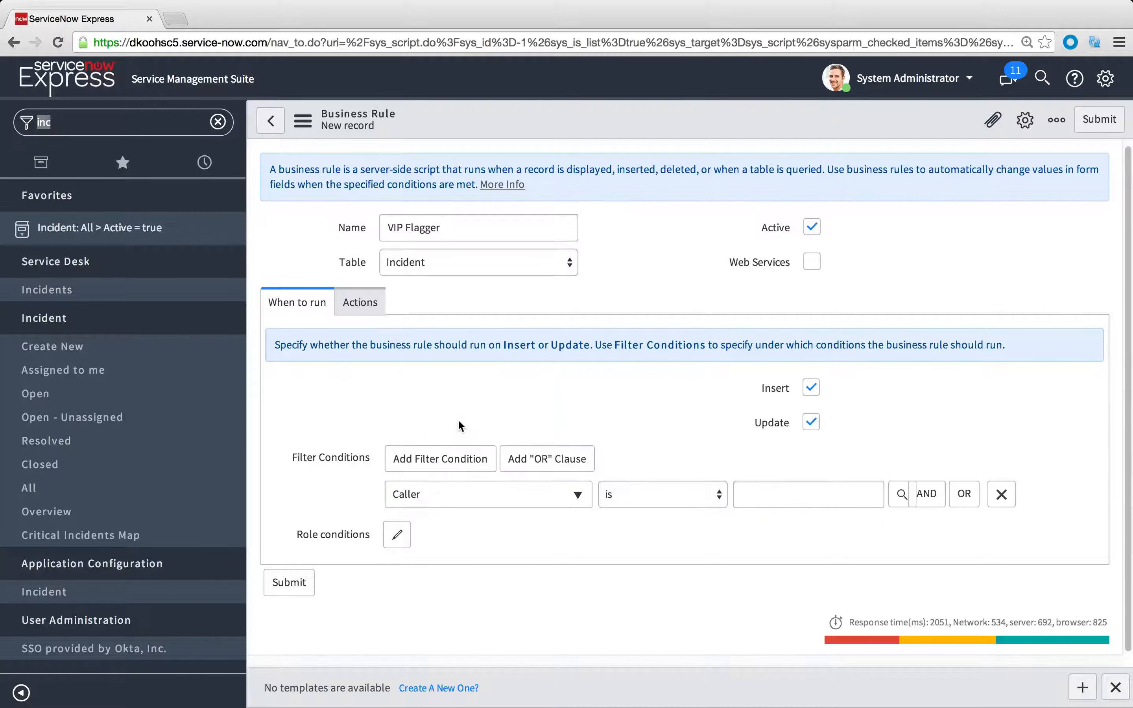
pyautogui.click(524, 502)
pyautogui.scroll(-15, 518, 442)
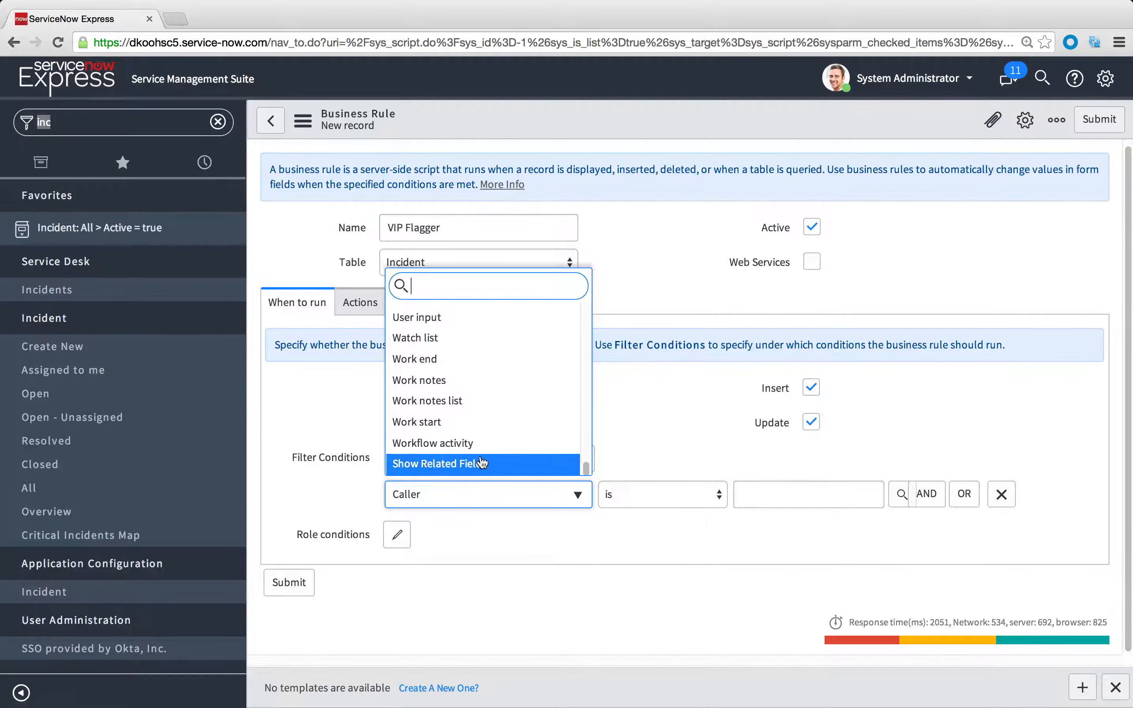
pyautogui.click(424, 464)
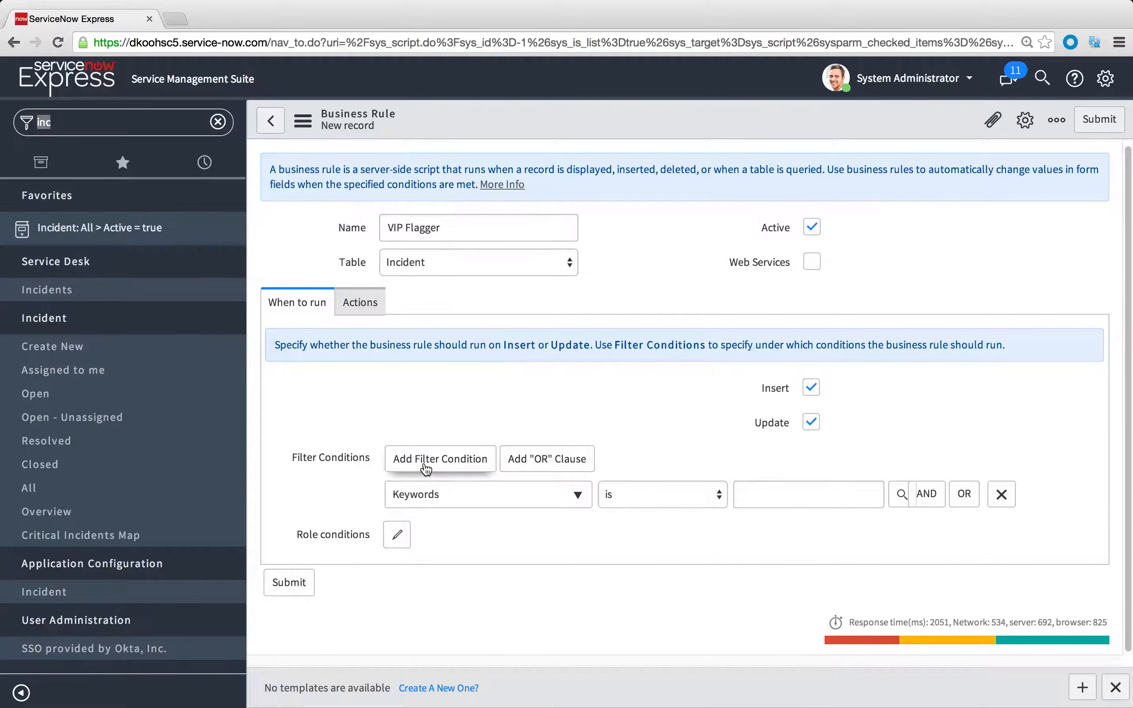
# - Set the filter condition to Caller.VIP is true, reaching VIP through the Caller's User fields
pyautogui.click(459, 499)
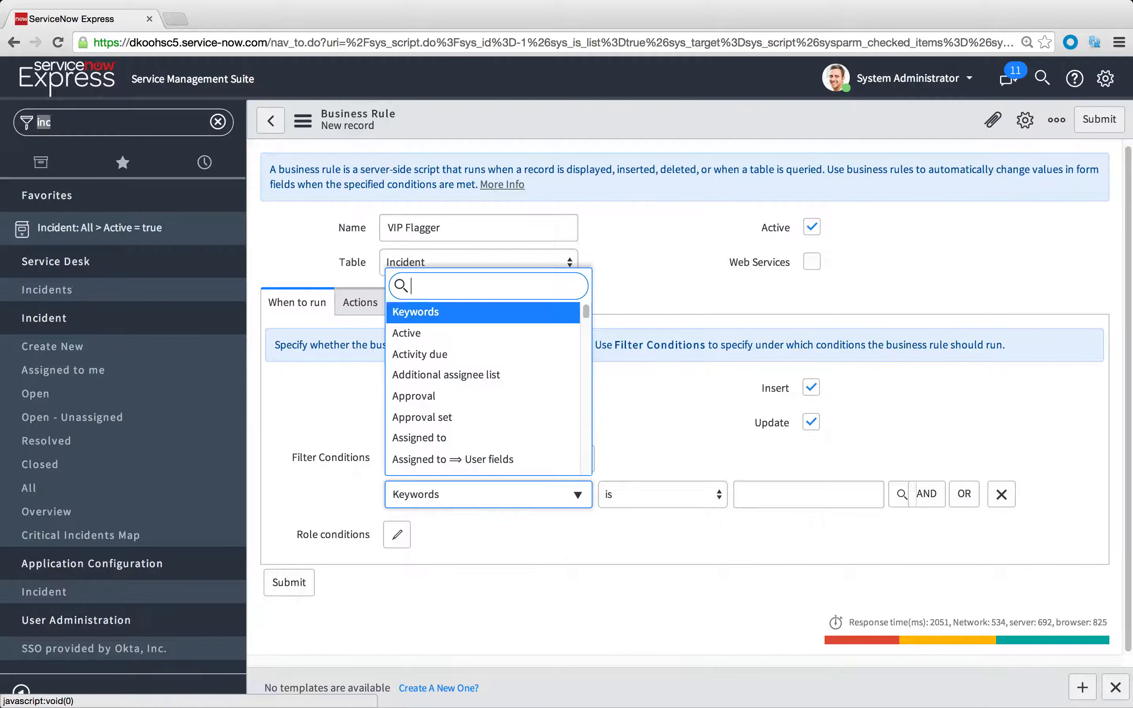
pyautogui.write('call')
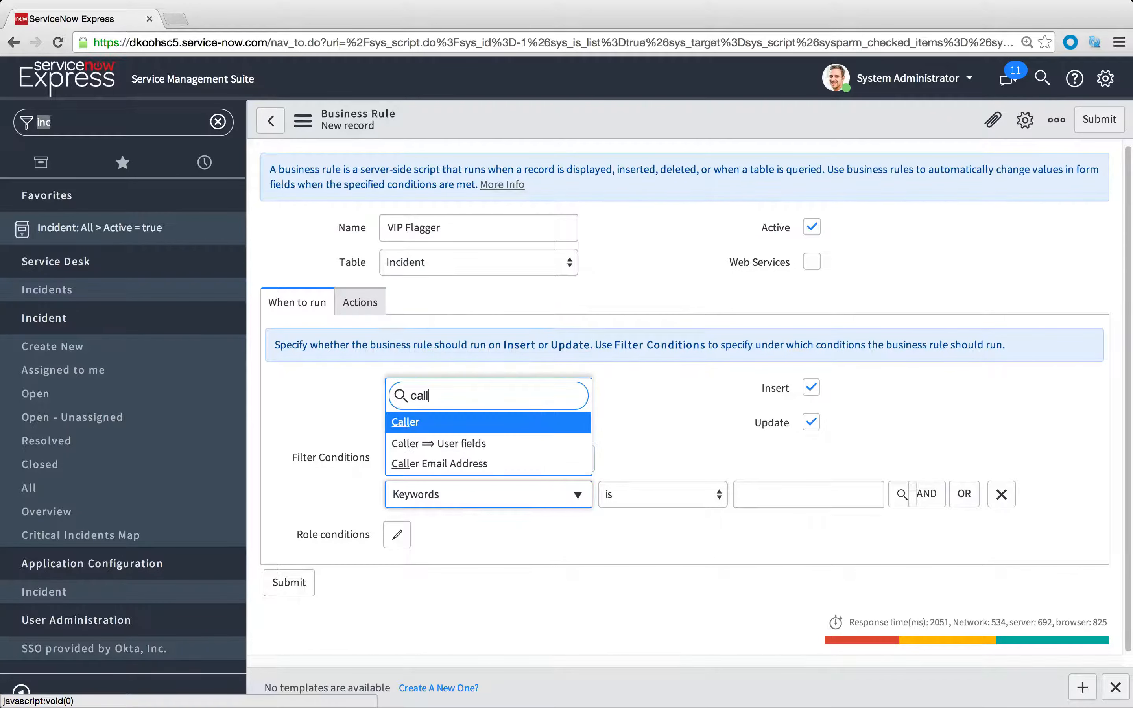
pyautogui.click(448, 444)
pyautogui.click(438, 492)
pyautogui.write('vip')
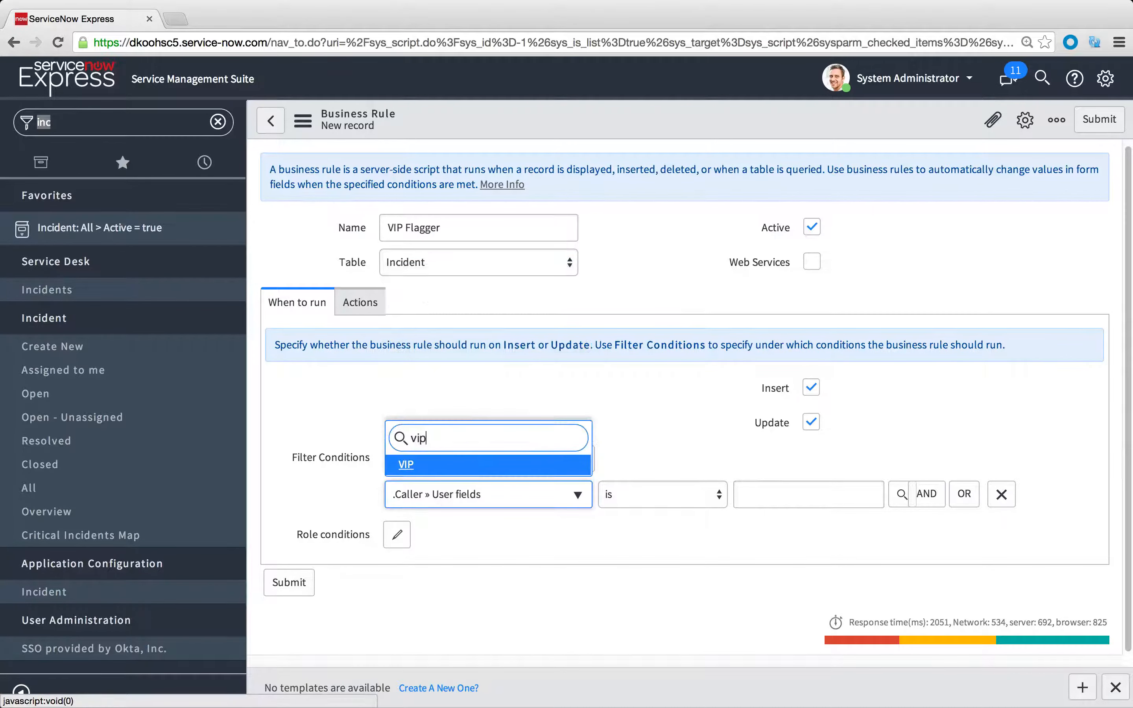
pyautogui.click(435, 466)
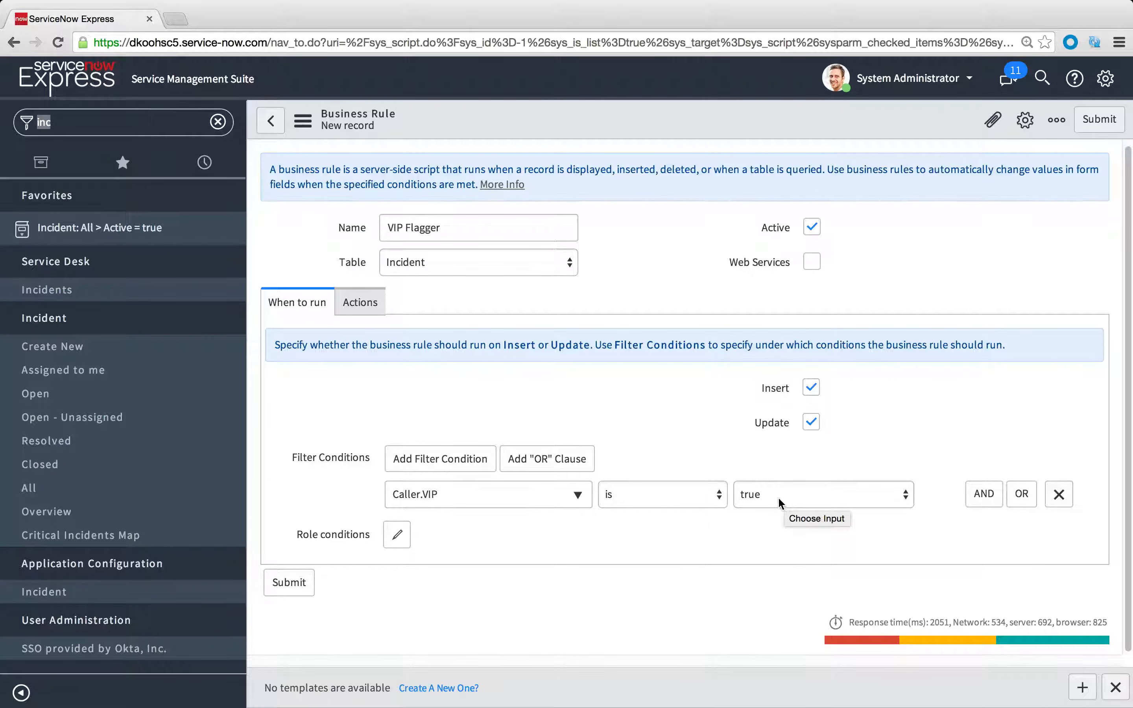
# - Extend the business rule's name to "VIP Flagger - current record"
pyautogui.click(360, 303)
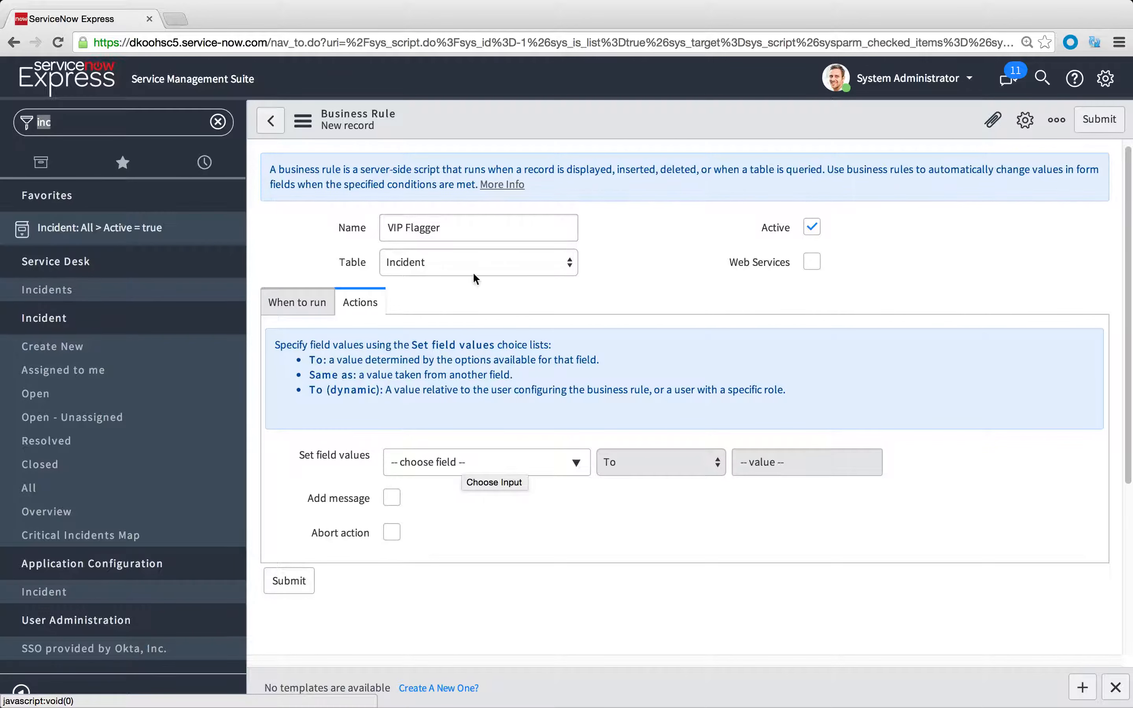
pyautogui.click(482, 226)
pyautogui.write('- cuur')
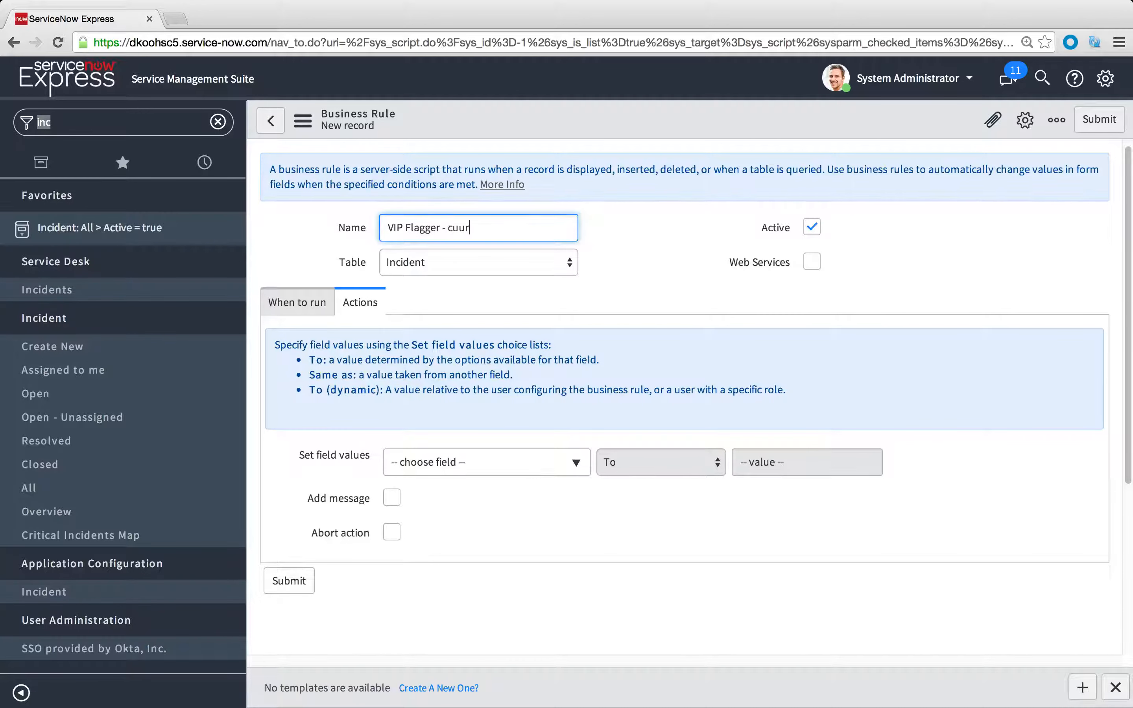
pyautogui.press('BackSpace')
pyautogui.press('BackSpace')
pyautogui.write('reent')
pyautogui.press('BackSpace')
pyautogui.press('BackSpace')
pyautogui.press('BackSpace')
pyautogui.press('BackSpace')
pyautogui.press('BackSpace')
pyautogui.write('rent record')
# - Add a field value action to the rule that sets Priority to 1 - Critical
pyautogui.click(468, 464)
pyautogui.write('pr')
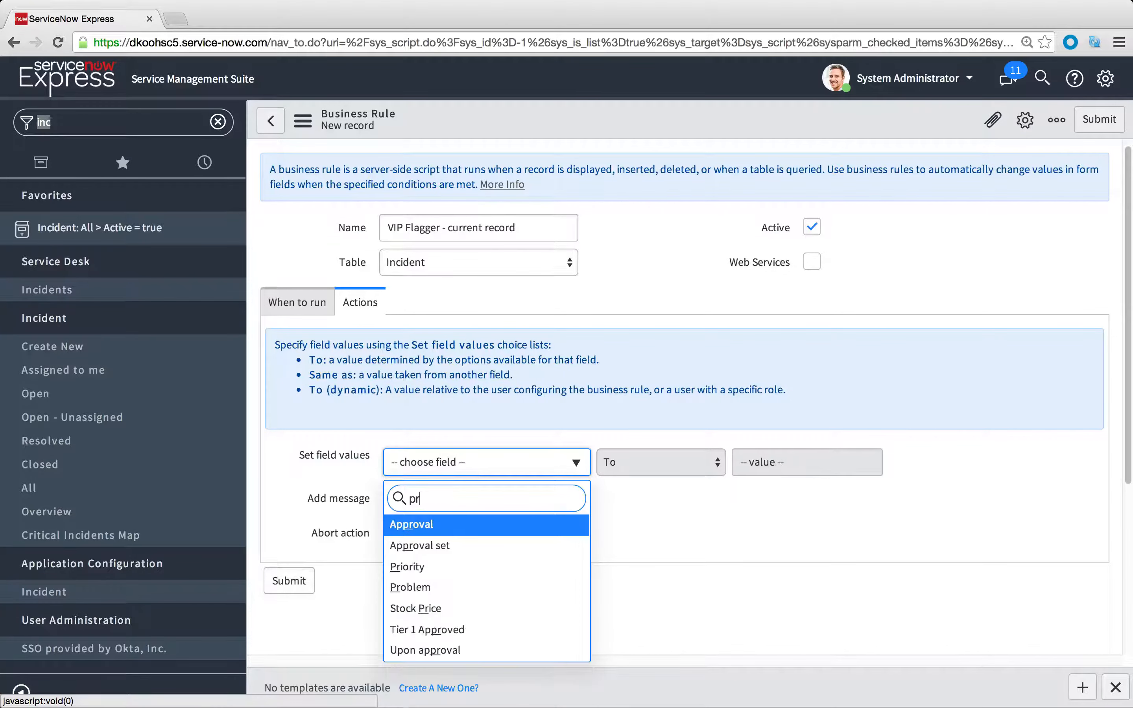
pyautogui.press('Down')
pyautogui.press('Down')
pyautogui.press('Return')
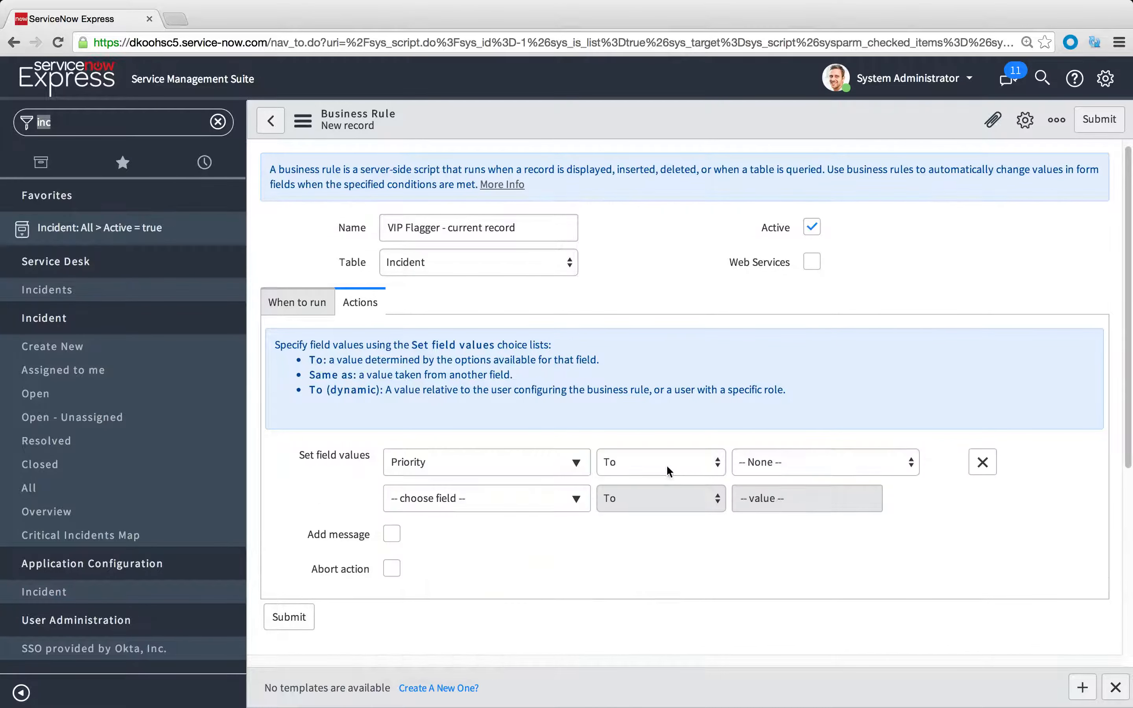
pyautogui.click(761, 464)
pyautogui.click(764, 474)
# - Add a second field value action that sets Assigned to the same as Caller.Manager, using the related Caller user fields
pyautogui.click(531, 507)
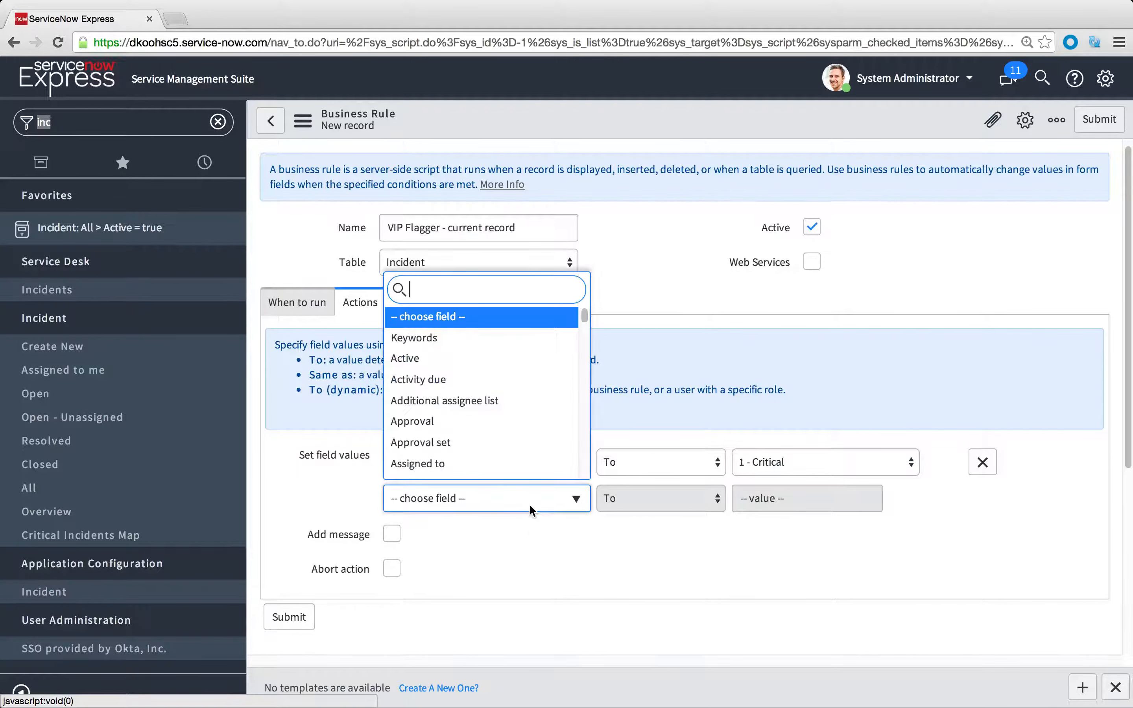
pyautogui.write('as')
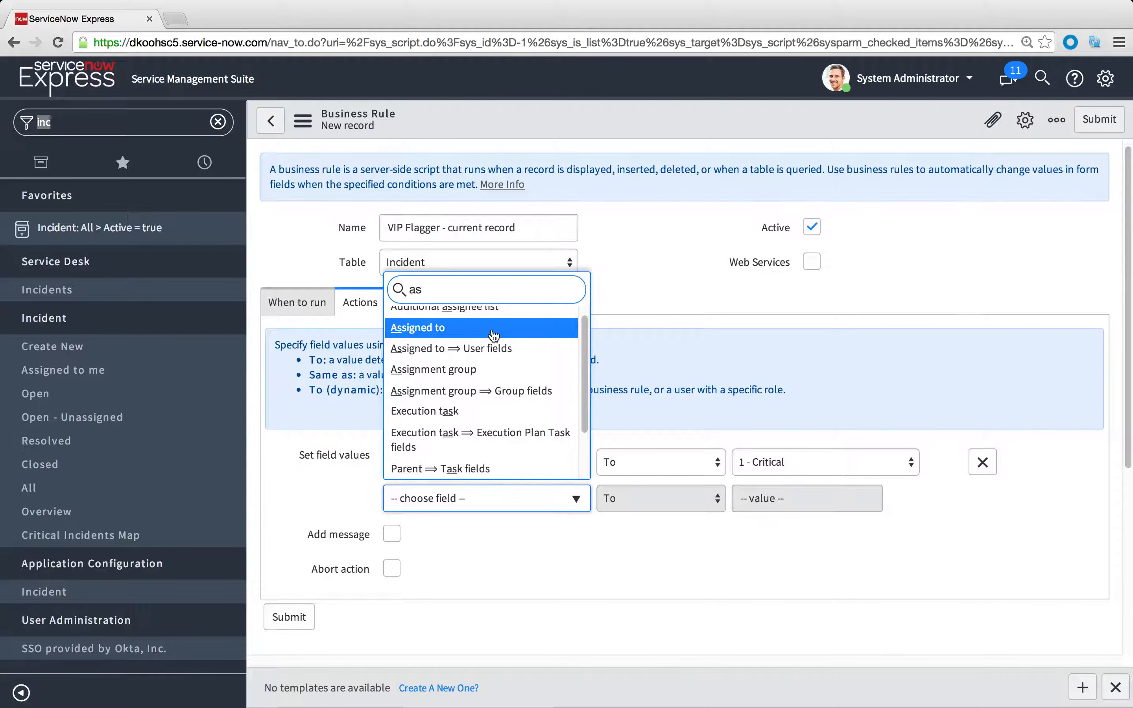
pyautogui.click(492, 328)
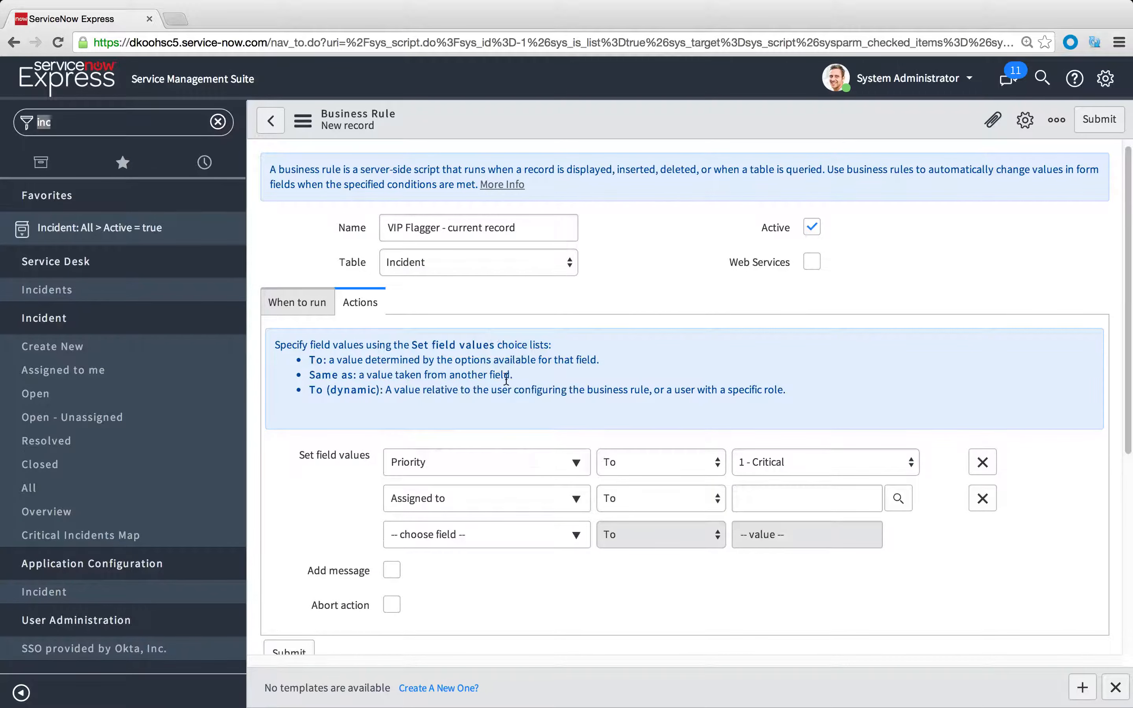
pyautogui.click(627, 498)
pyautogui.click(629, 511)
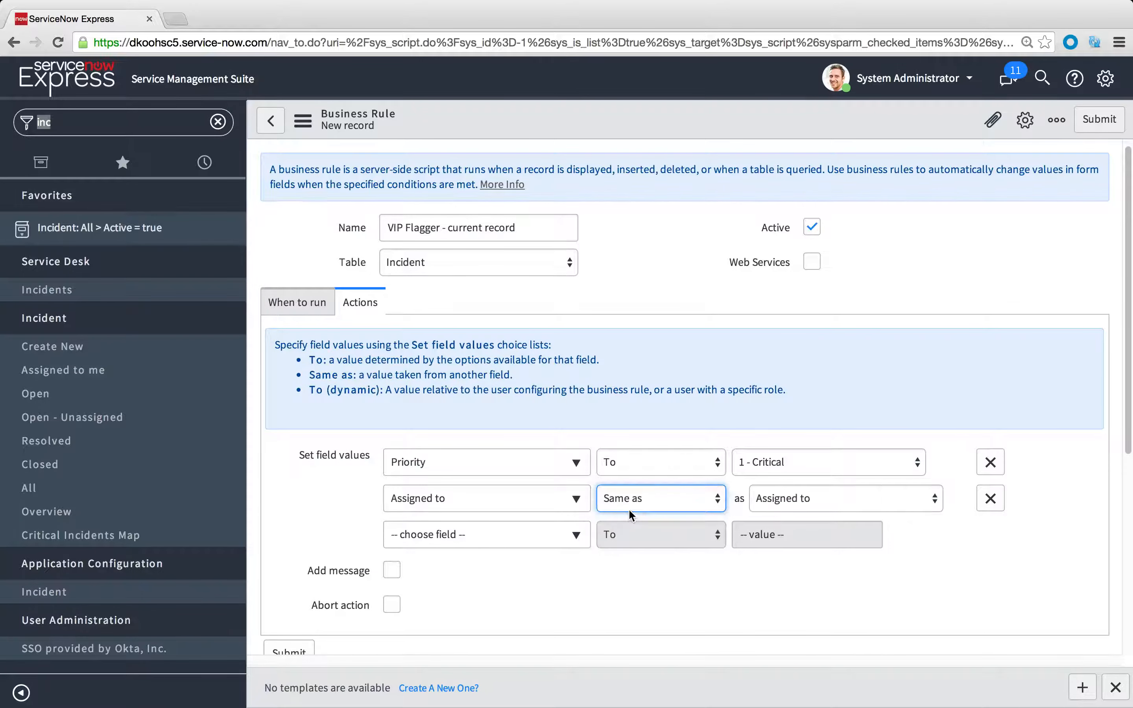
pyautogui.click(802, 497)
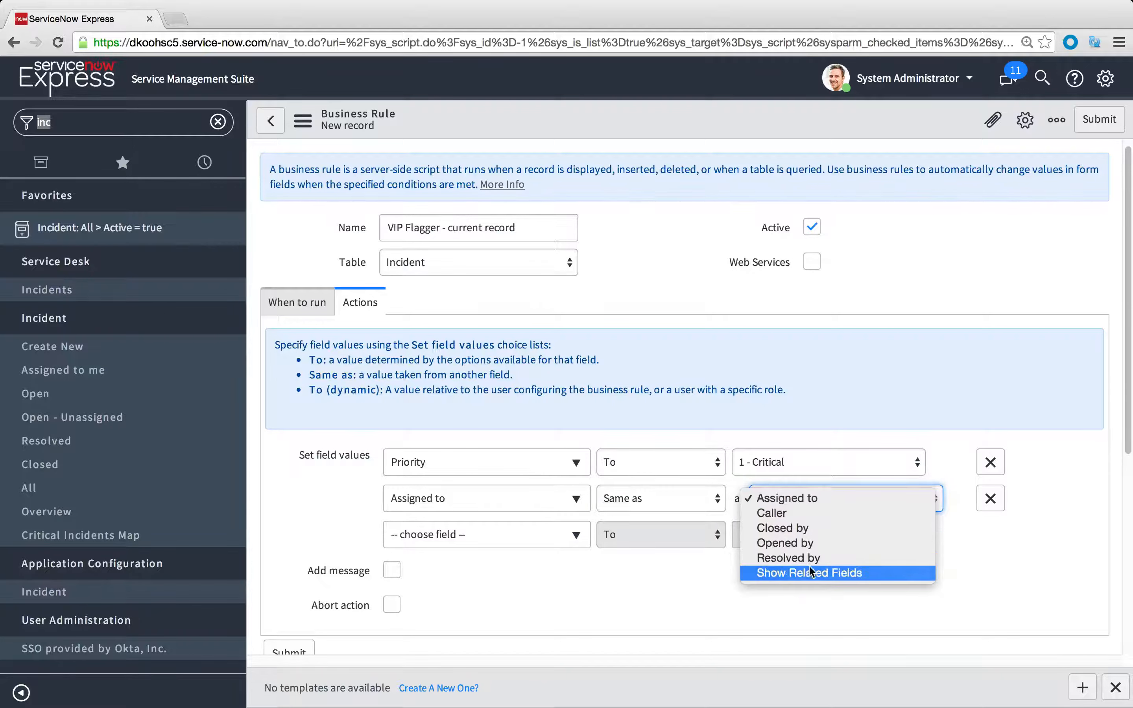
pyautogui.click(797, 499)
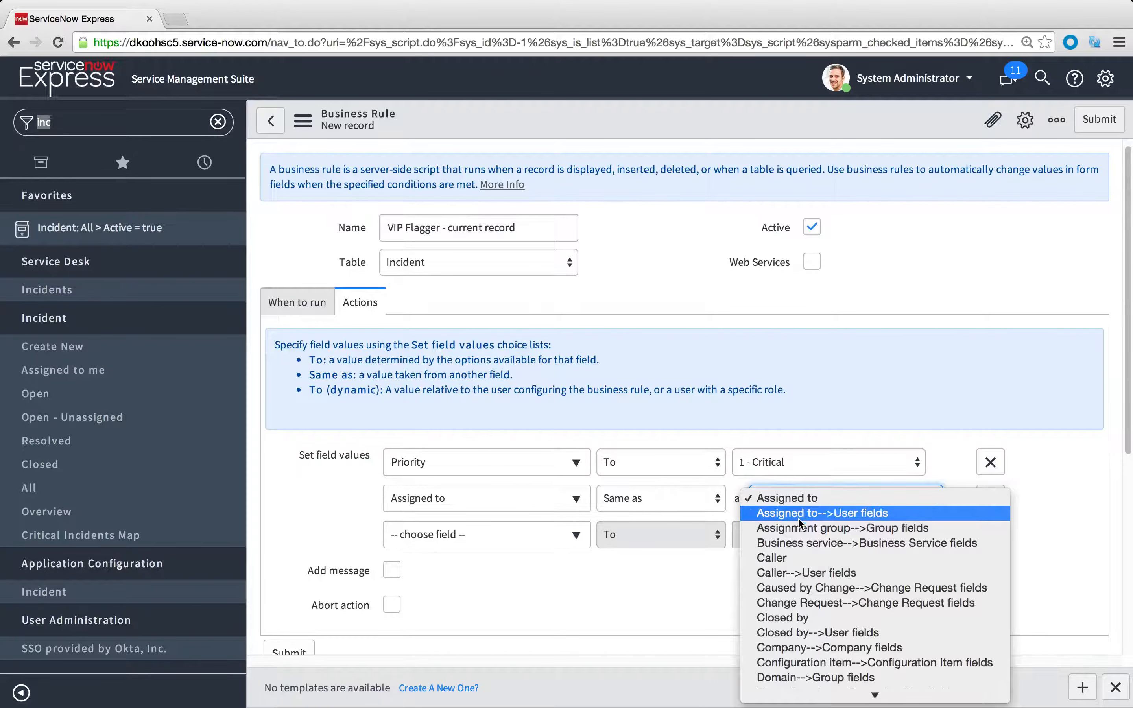
pyautogui.click(792, 572)
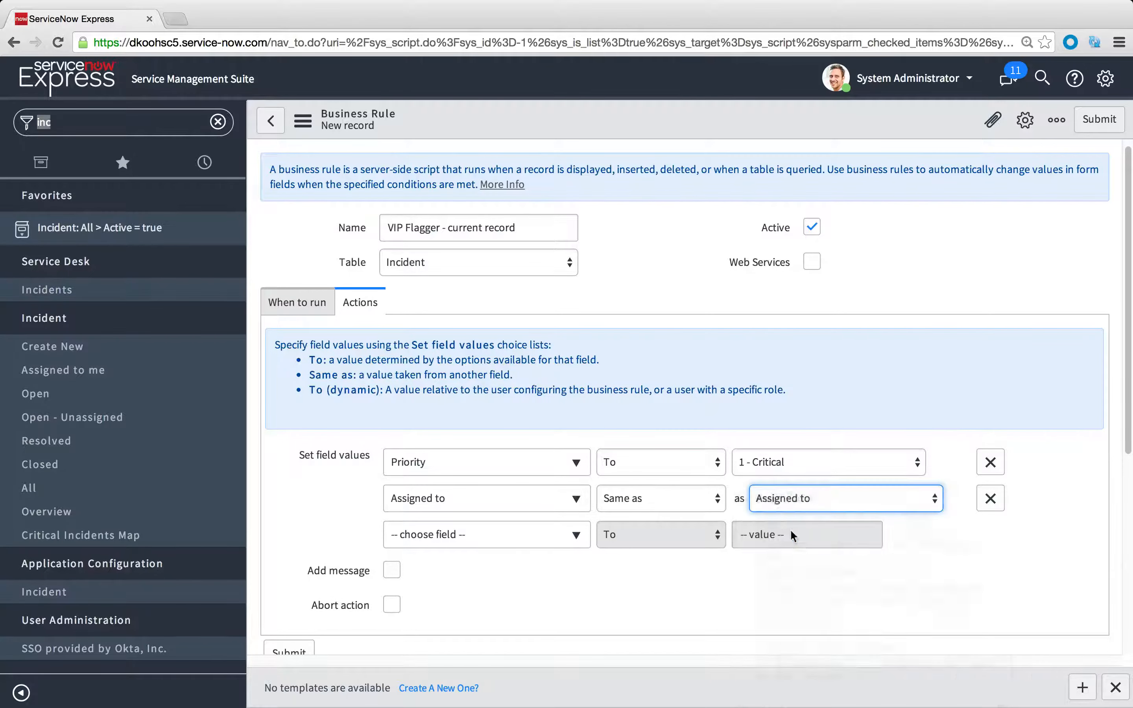
pyautogui.click(781, 500)
pyautogui.click(815, 616)
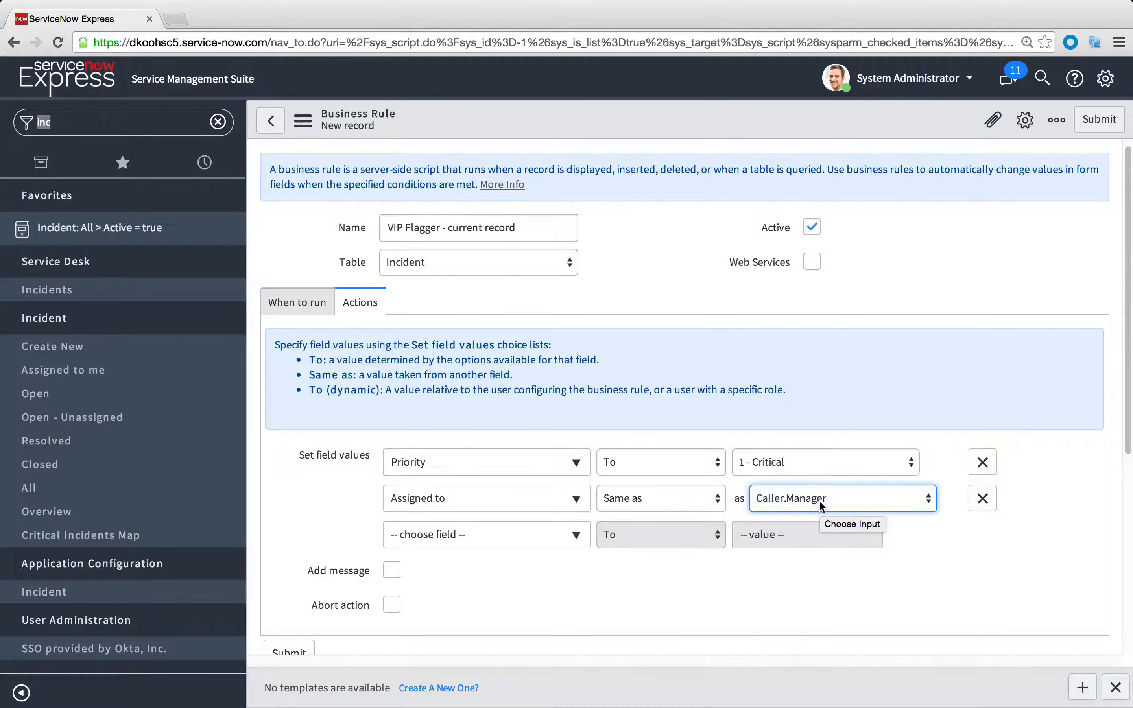
pyautogui.click(944, 565)
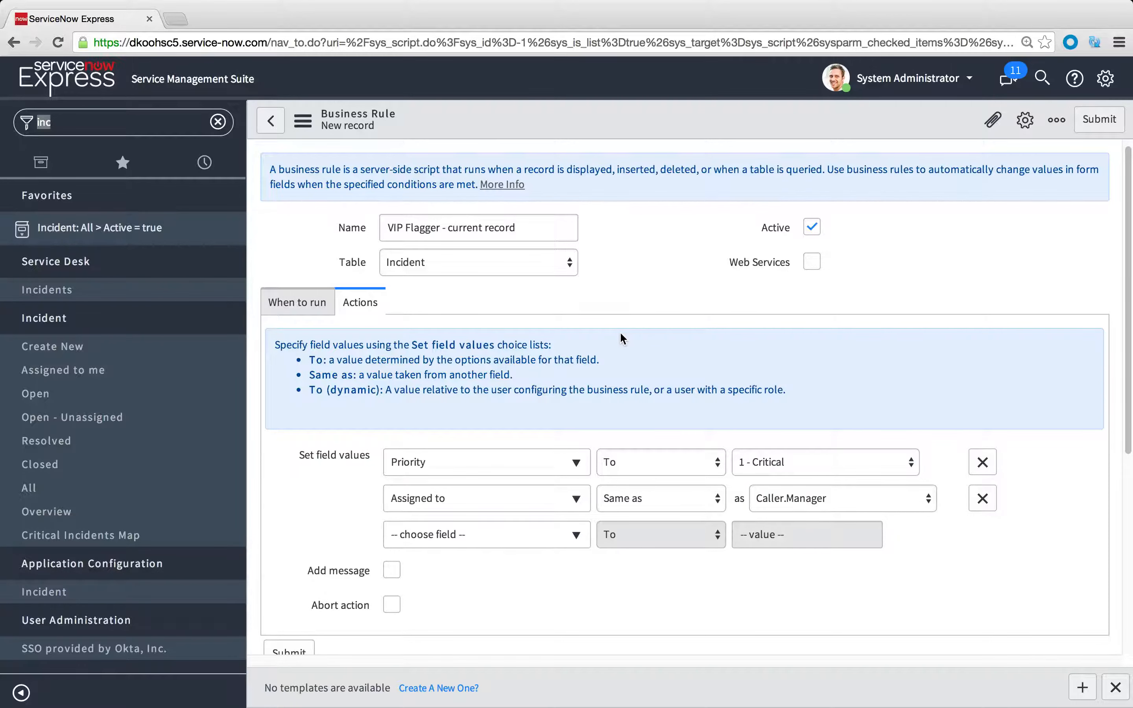
# - Review the rule's run conditions and actions, and save the business rule
pyautogui.click(271, 315)
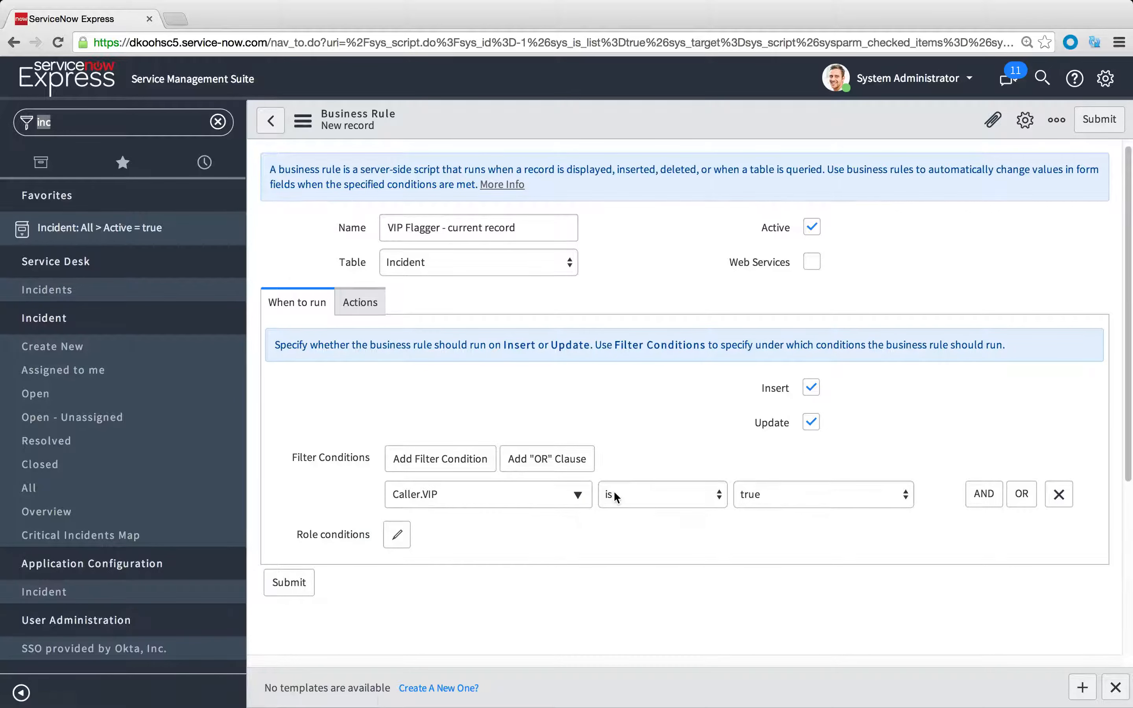
pyautogui.click(353, 302)
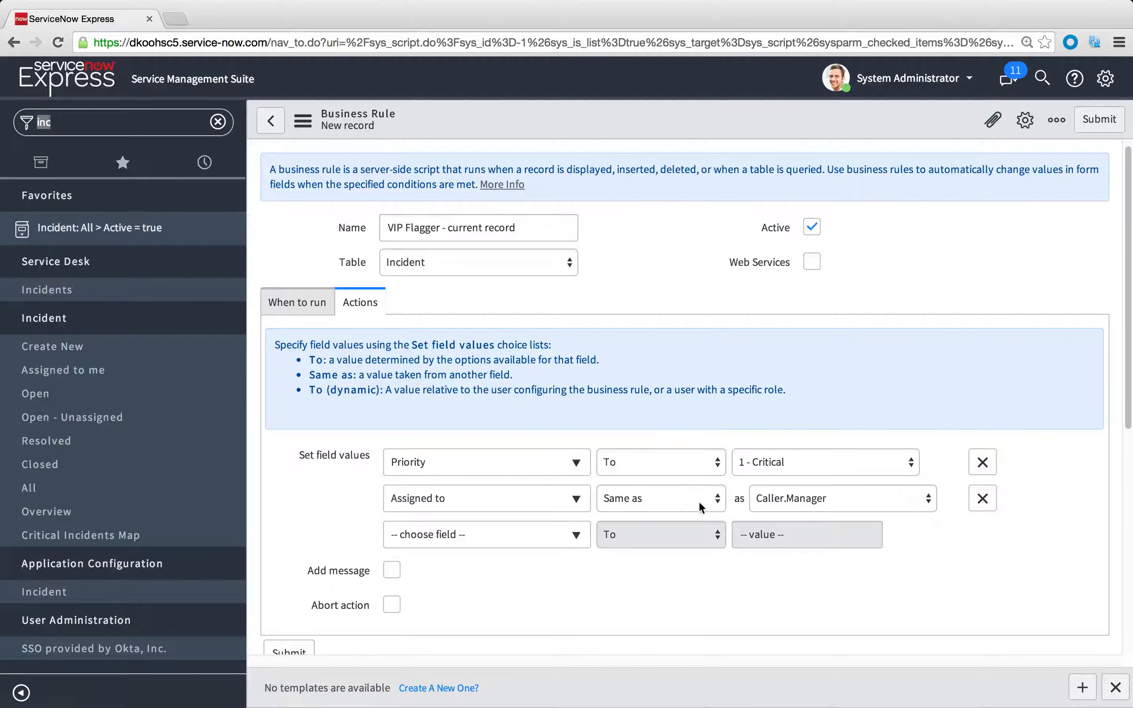
pyautogui.rightClick(659, 124)
pyautogui.click(683, 135)
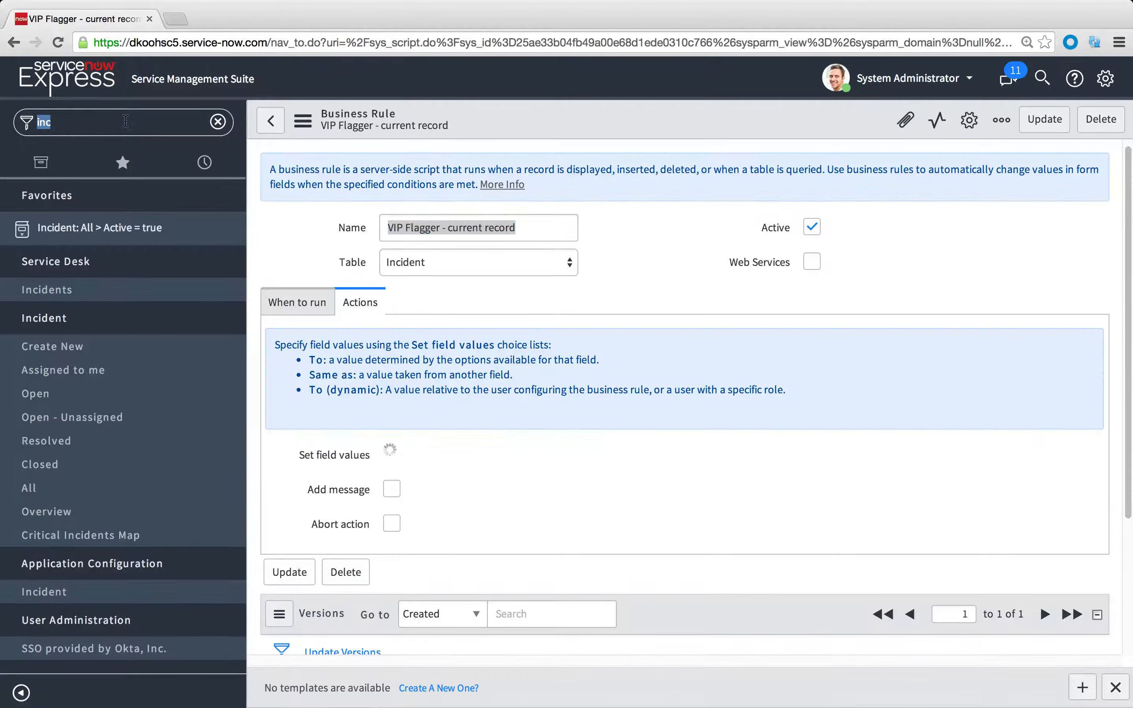
# - Open the Users list, look at the employee account, and open the user record listed directly below it
pyautogui.write('user')
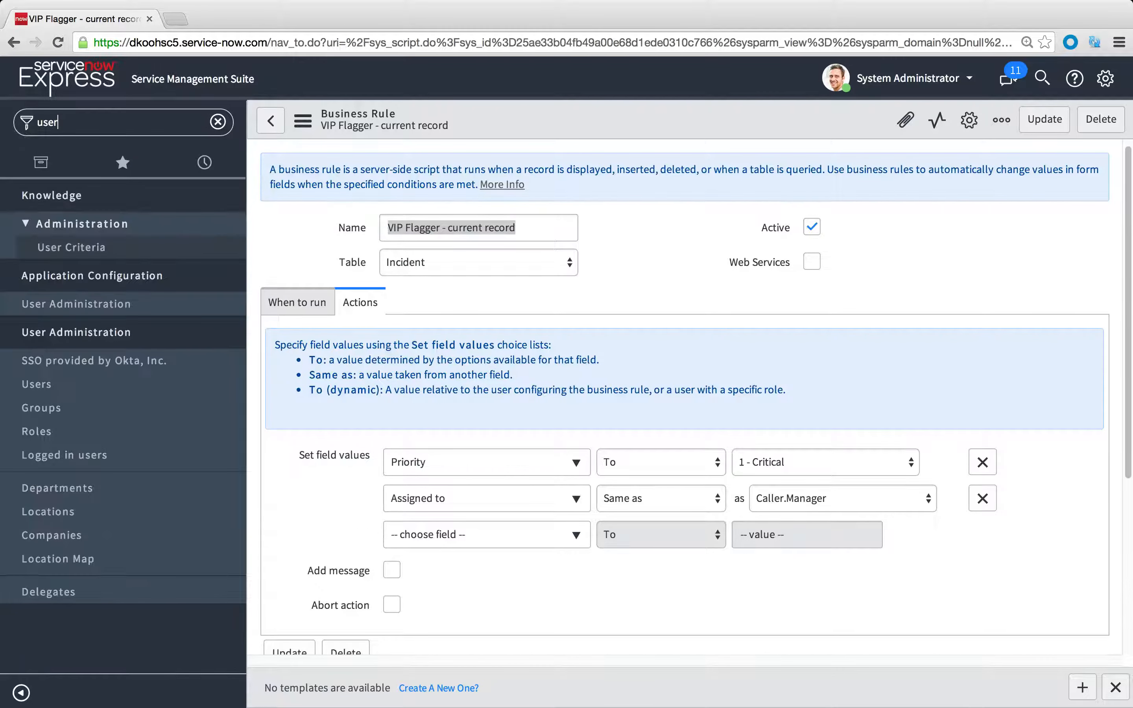
pyautogui.click(56, 383)
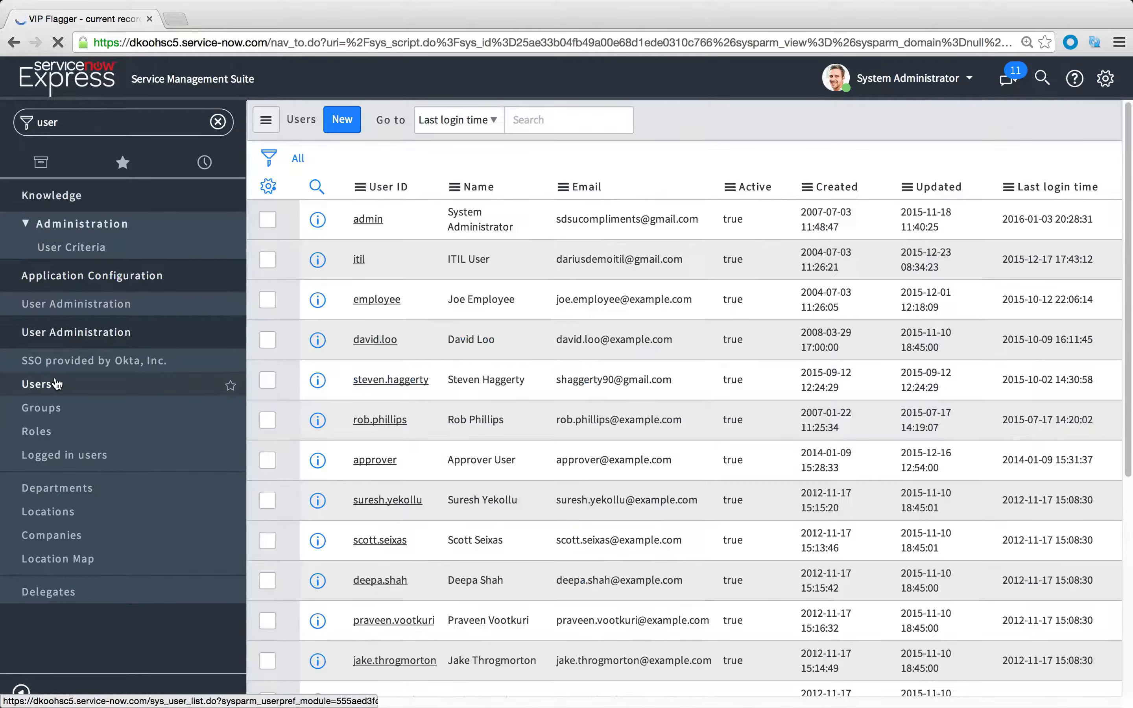
pyautogui.click(316, 300)
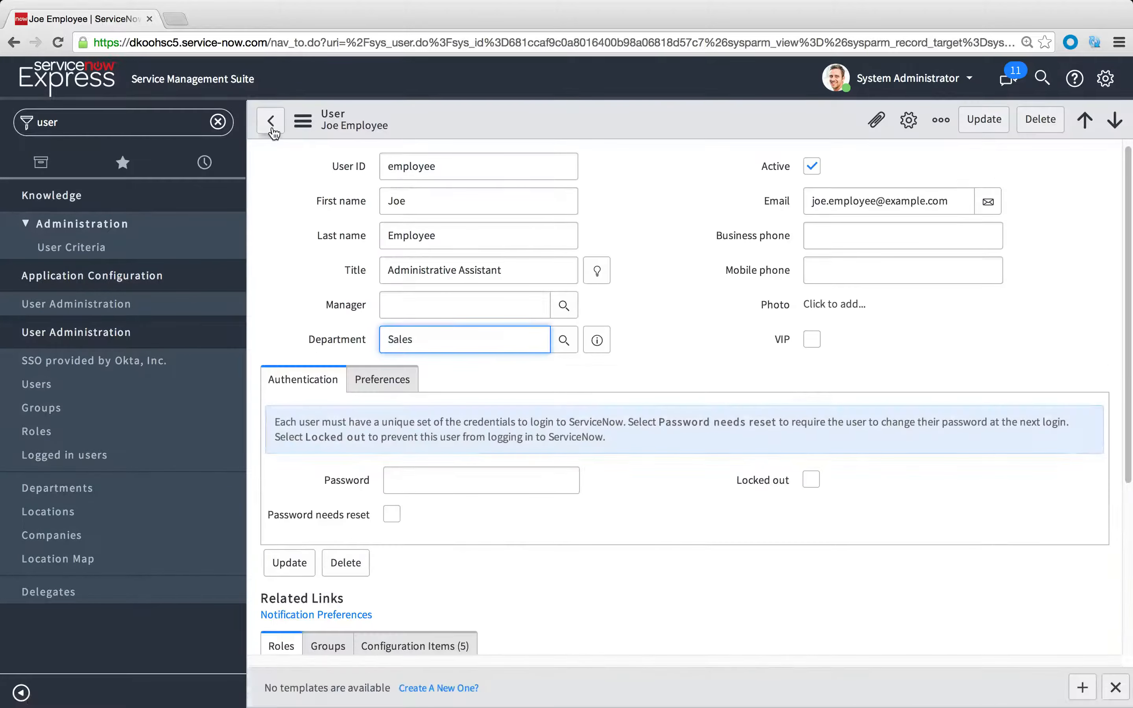
pyautogui.click(271, 122)
pyautogui.click(309, 344)
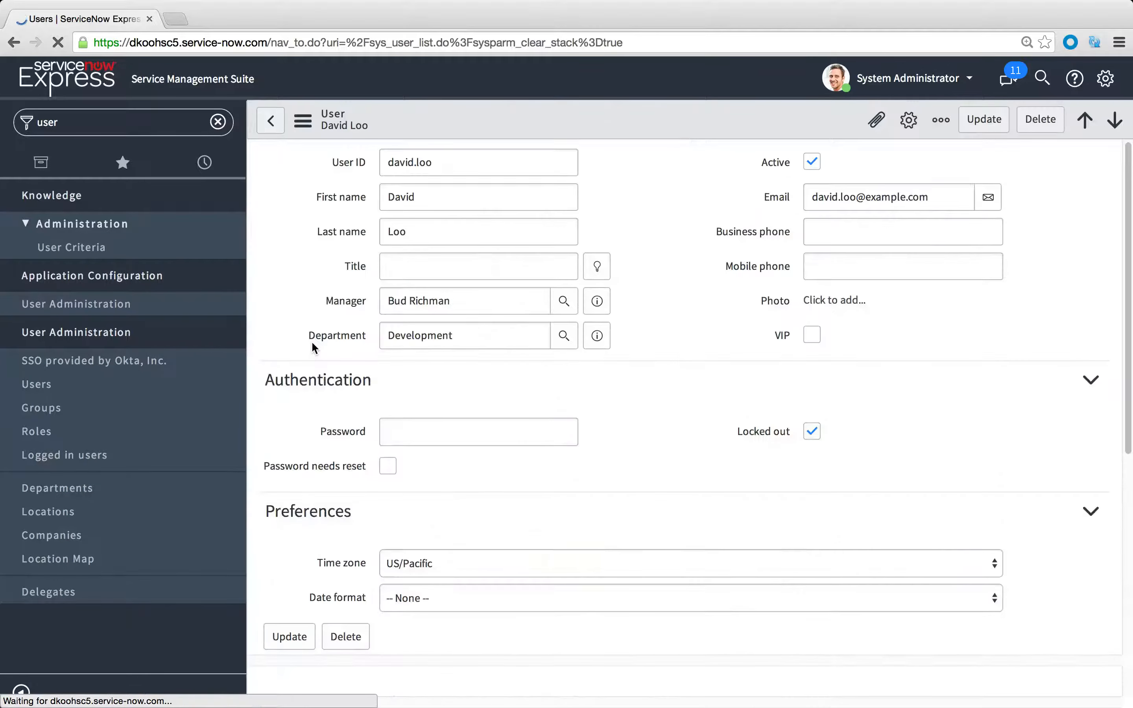
# - Set this user's Manager to System Administrator, flag the user as VIP, and save the user record
pyautogui.tripleClick(433, 310)
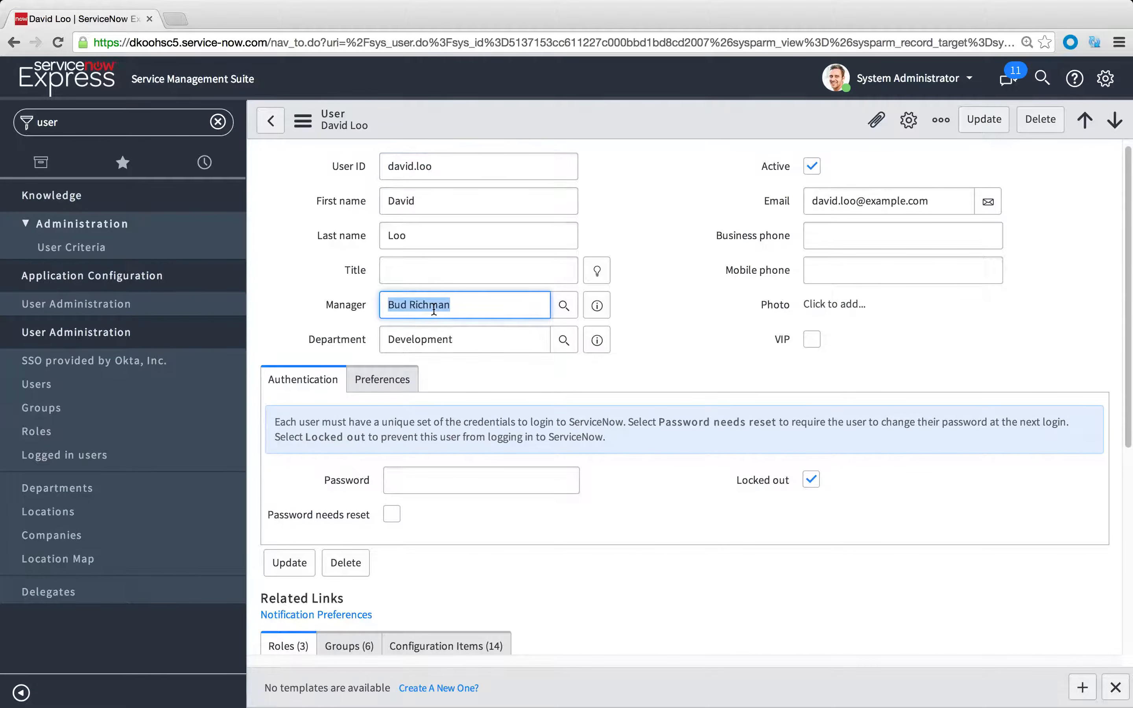
pyautogui.write('sys')
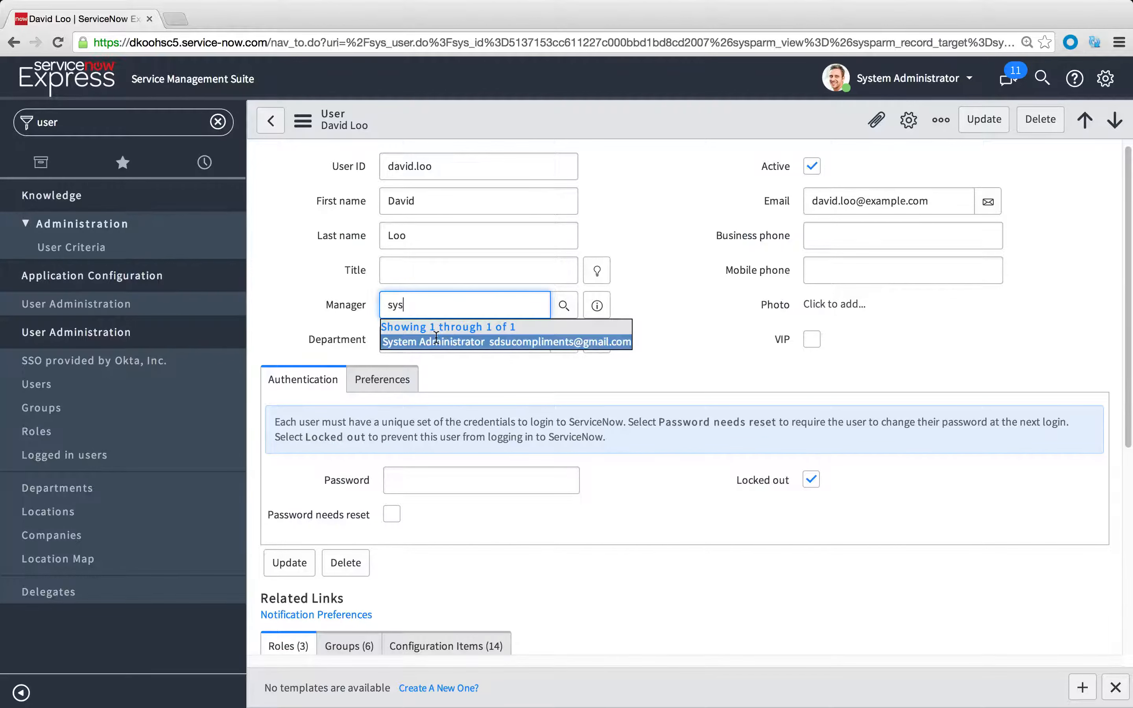
pyautogui.click(436, 339)
pyautogui.click(812, 340)
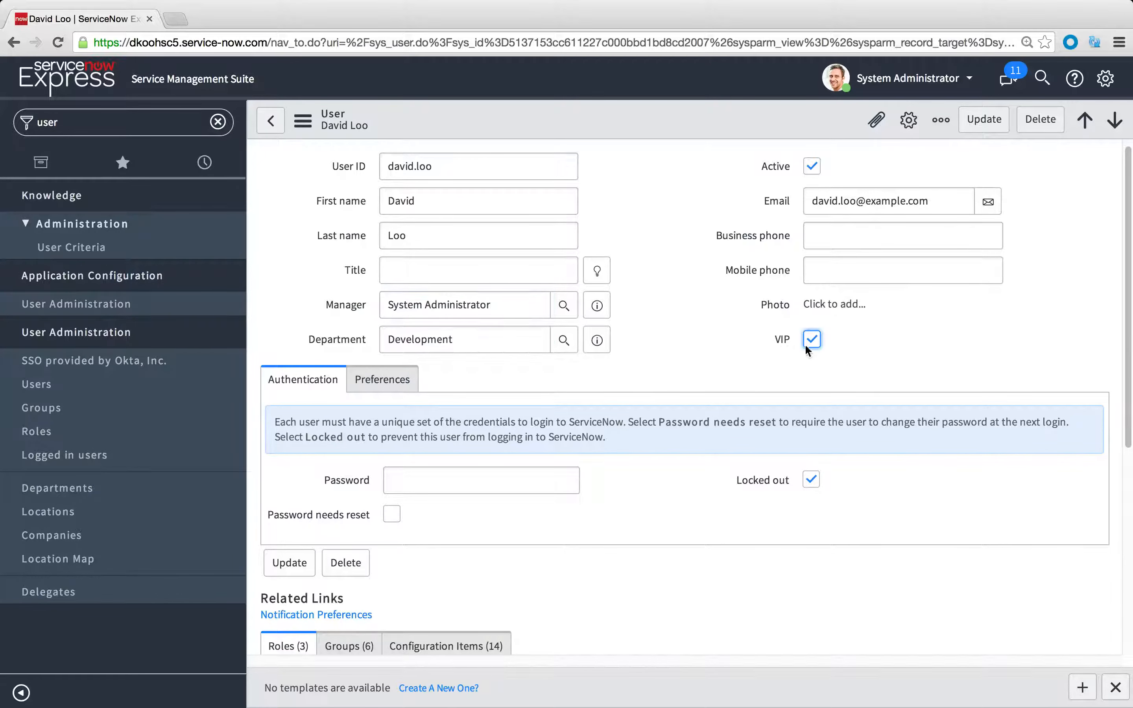
pyautogui.rightClick(582, 113)
pyautogui.click(597, 123)
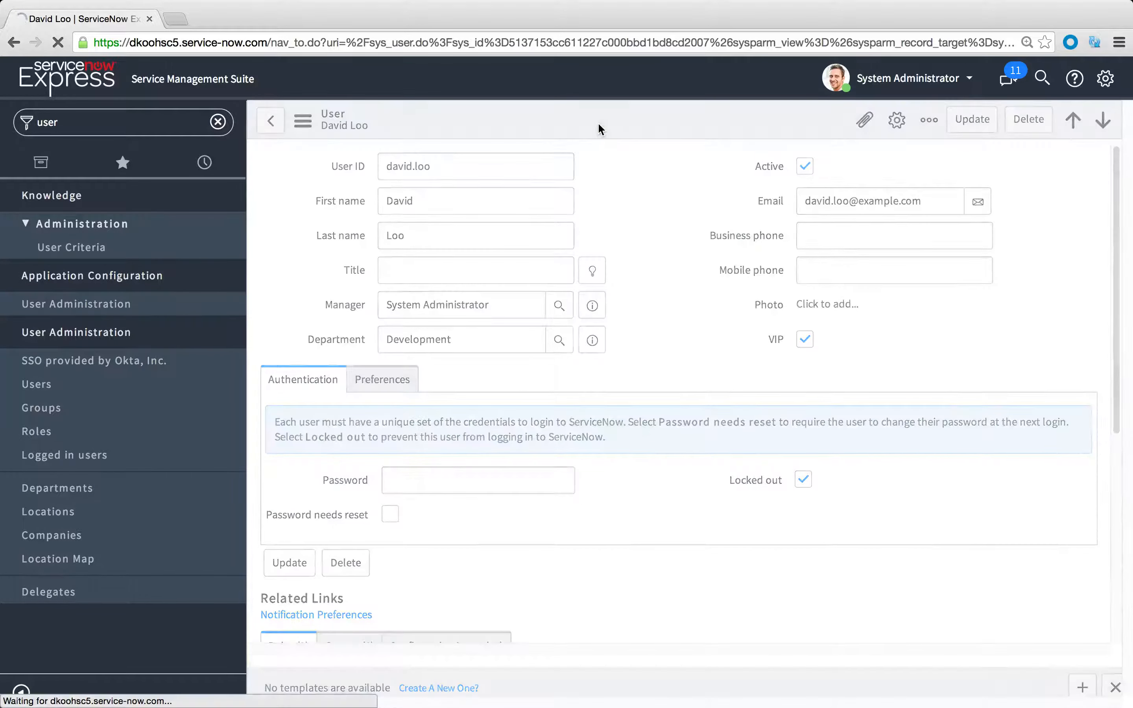
# - Create a new incident with the short description "test new vip incident" and save it
pyautogui.click(81, 123)
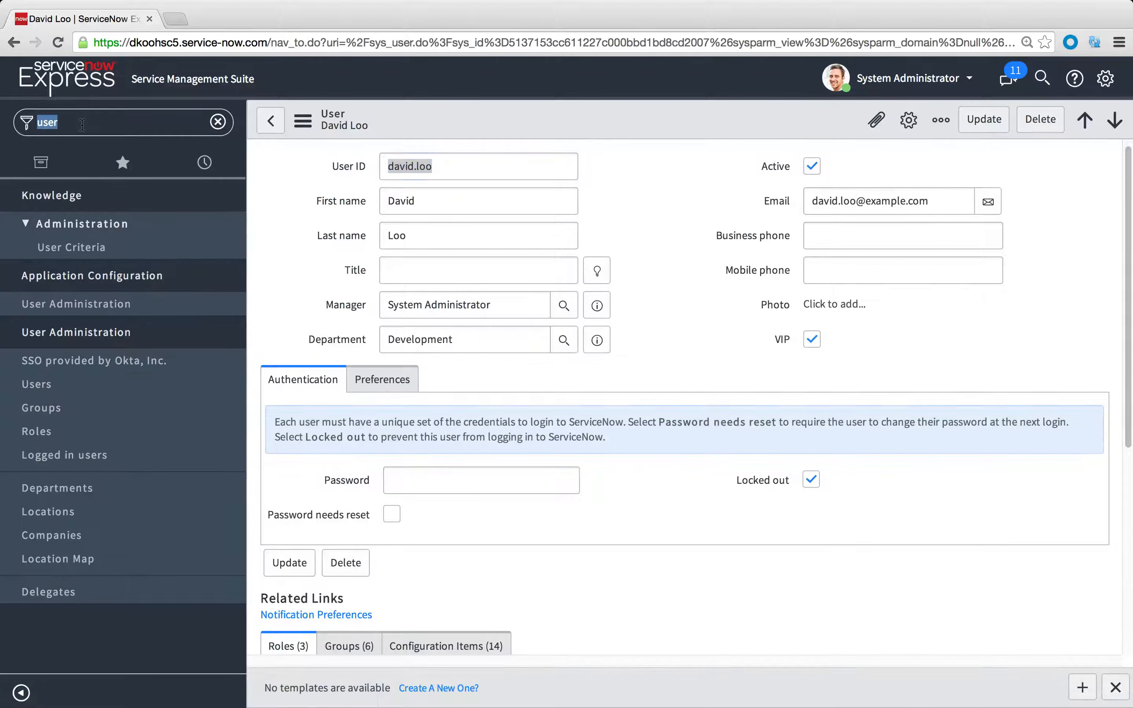
pyautogui.write('inc')
pyautogui.click(91, 349)
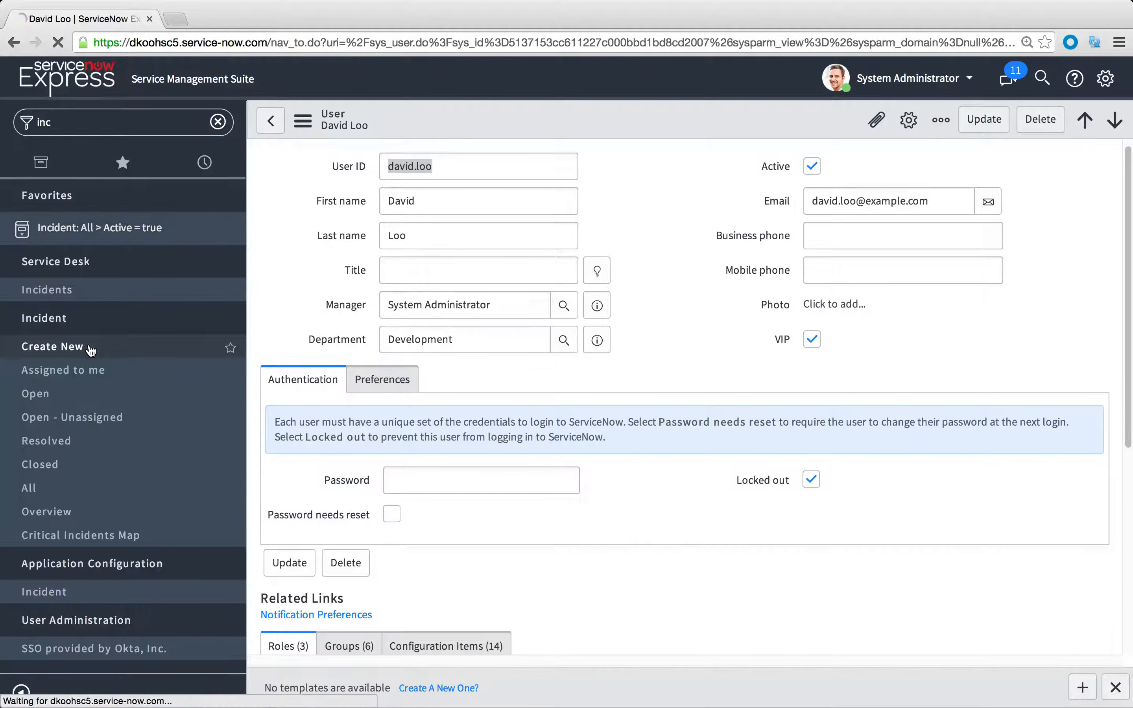
pyautogui.click(512, 437)
pyautogui.write('test')
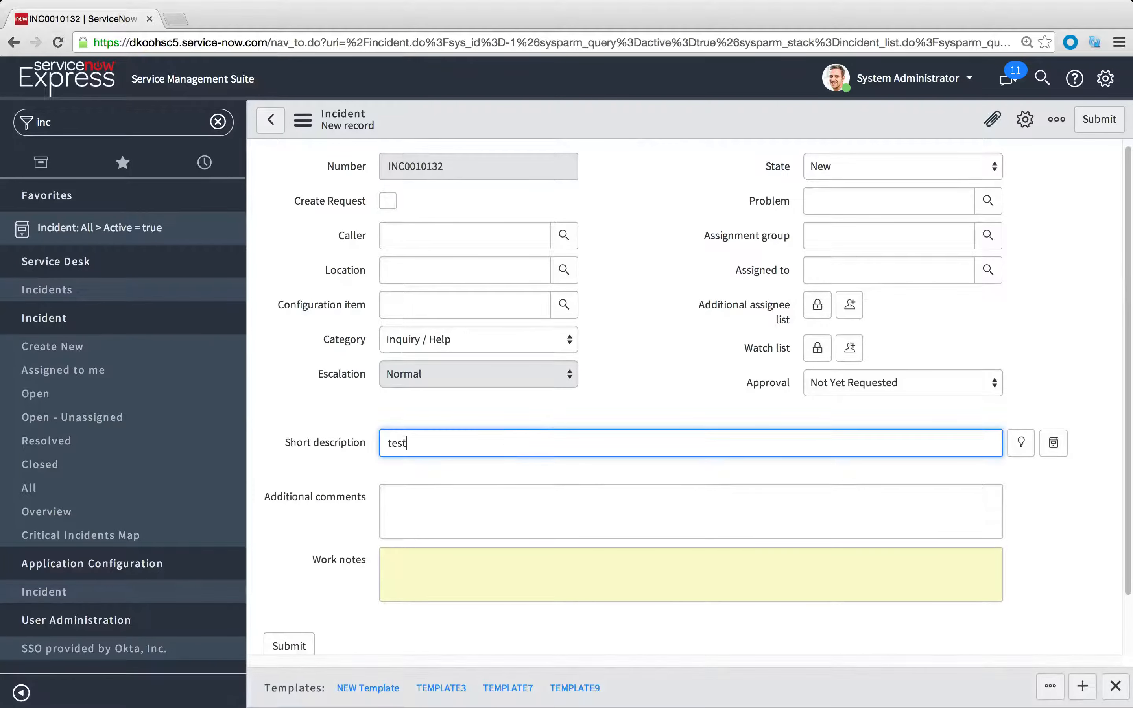
pyautogui.write(' new vip incident')
pyautogui.rightClick(609, 130)
pyautogui.click(638, 136)
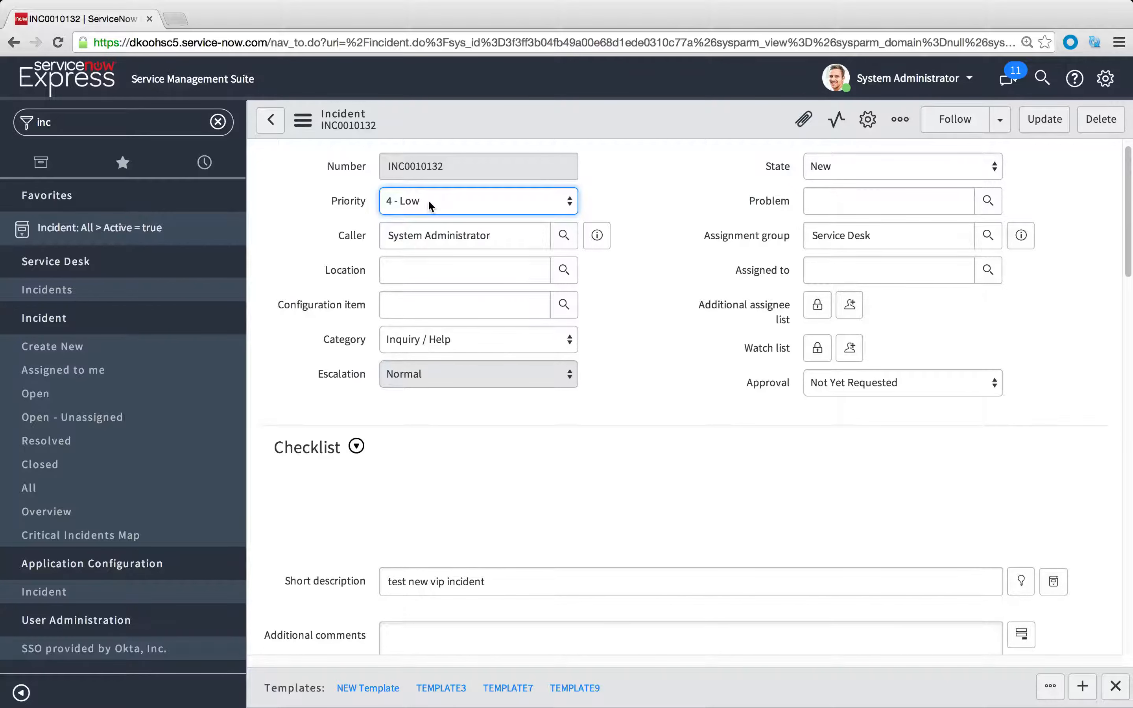
# - Change the incident's Caller to the VIP-flagged user, save the incident, and check its Priority and Assigned to fields
pyautogui.tripleClick(440, 237)
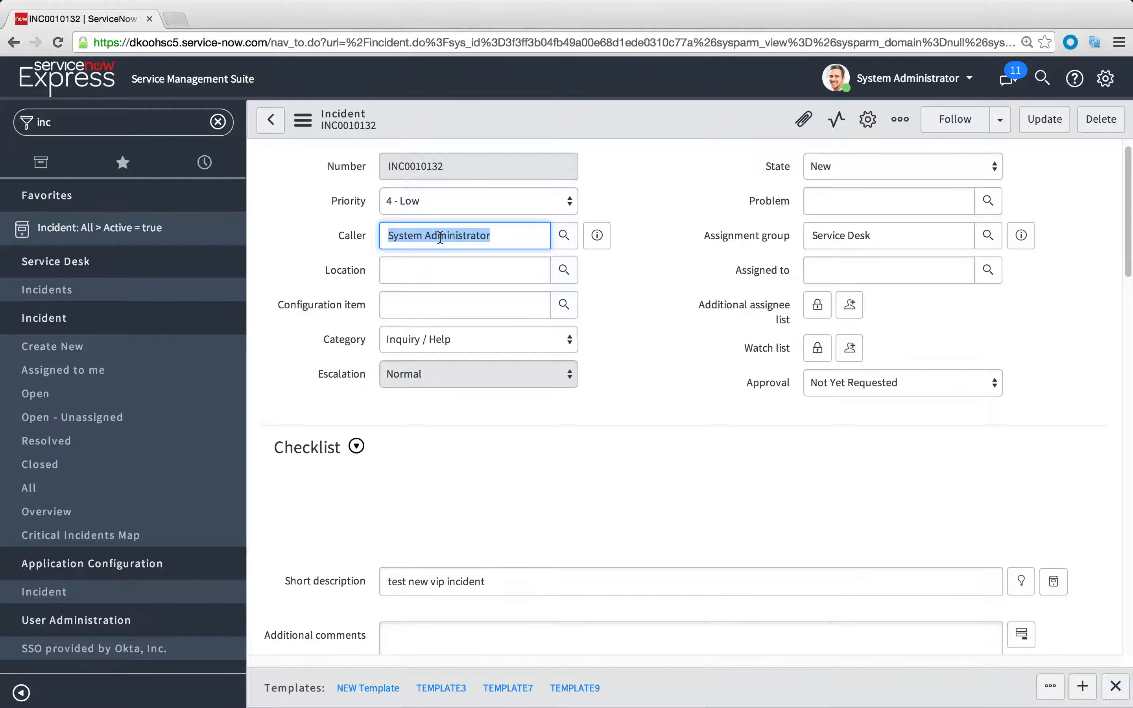
pyautogui.write('dav')
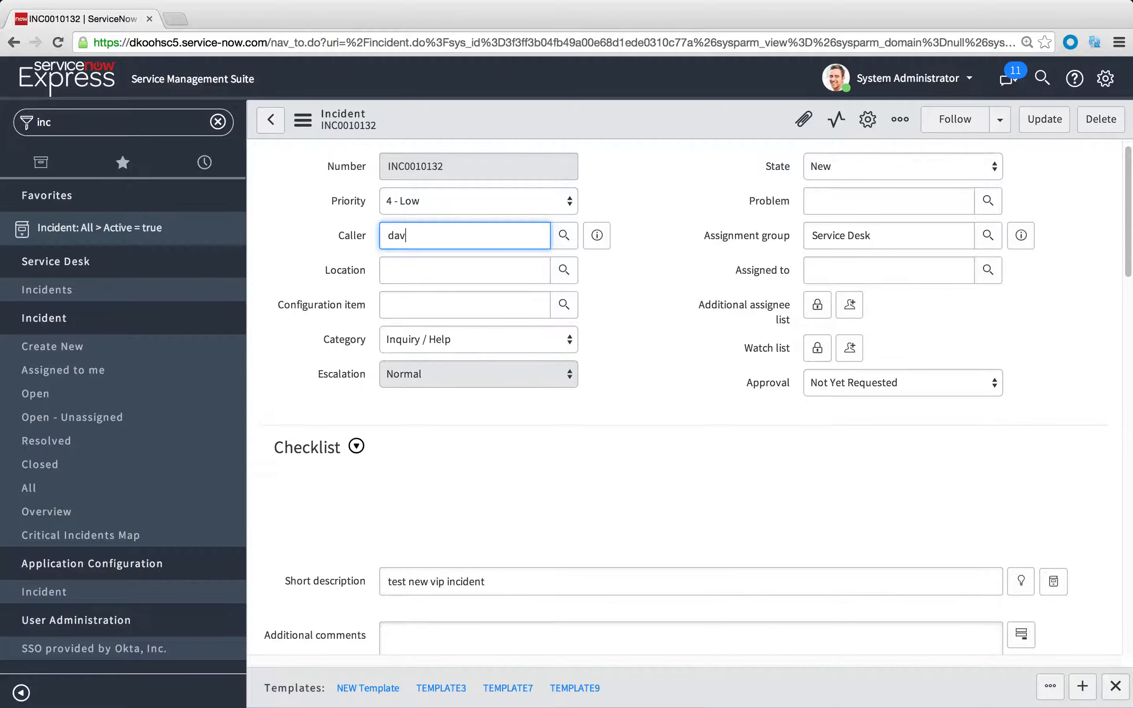
pyautogui.click(434, 285)
pyautogui.click(650, 188)
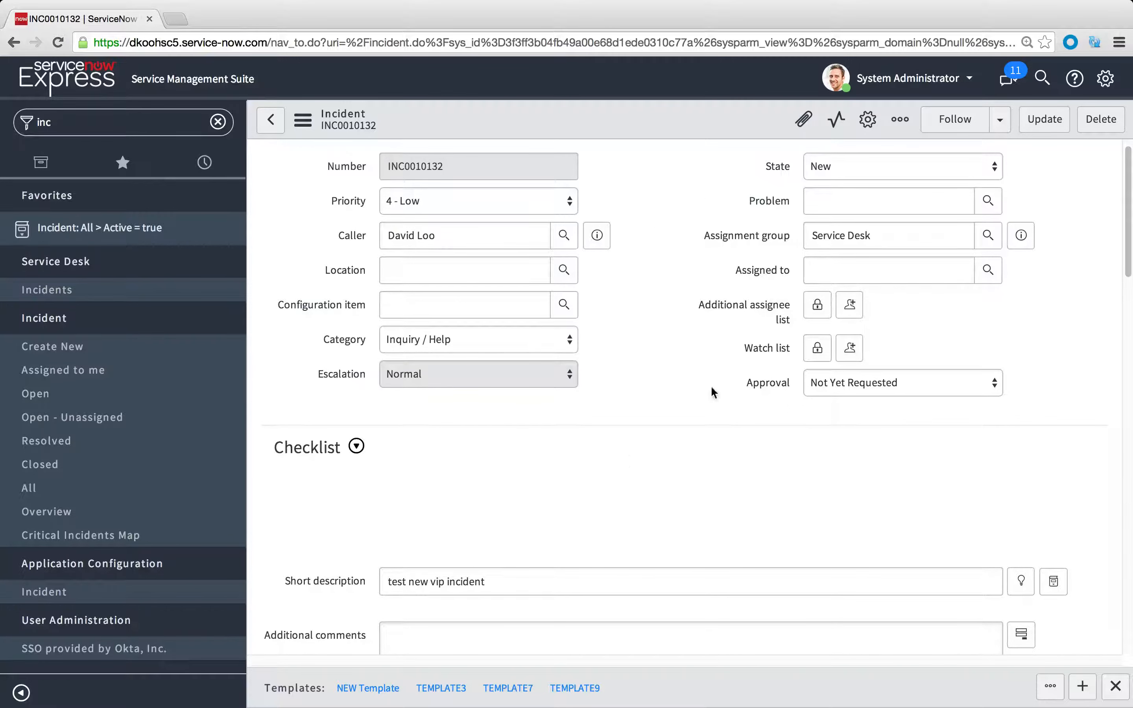
pyautogui.rightClick(614, 118)
pyautogui.click(641, 131)
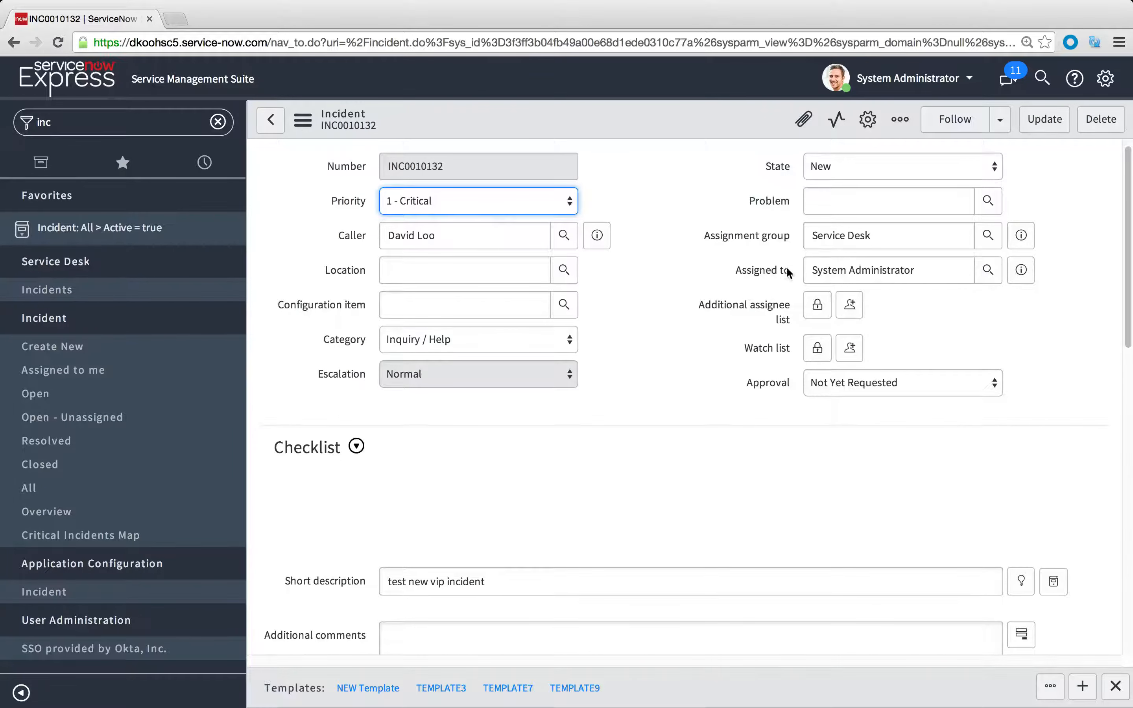
pyautogui.click(832, 271)
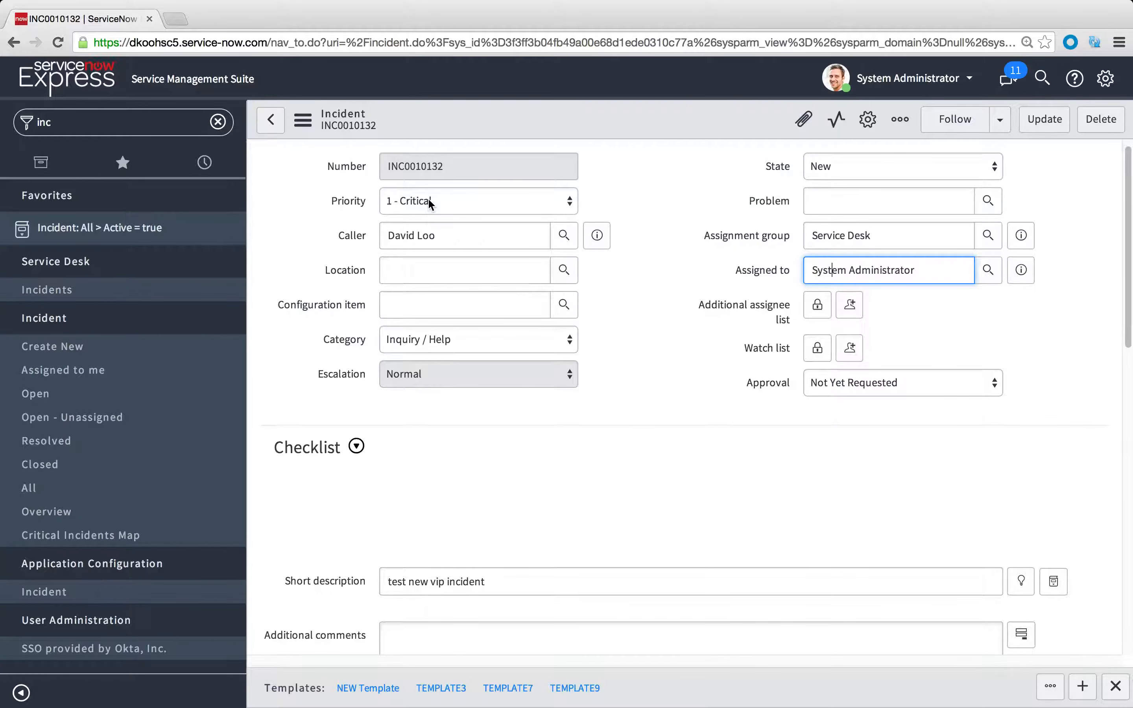
pyautogui.click(658, 302)
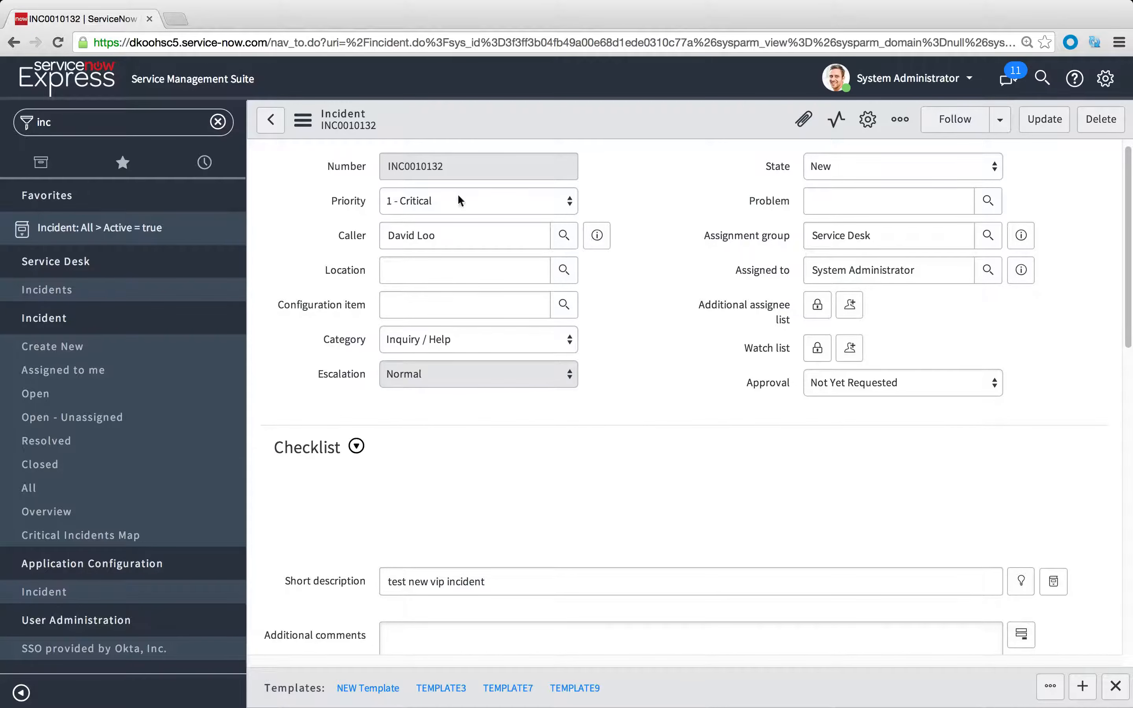
# - Open the "VIP Flagger - current record" rule from the business rules configured for the incident form
pyautogui.rightClick(588, 118)
pyautogui.moveTo(677, 254)
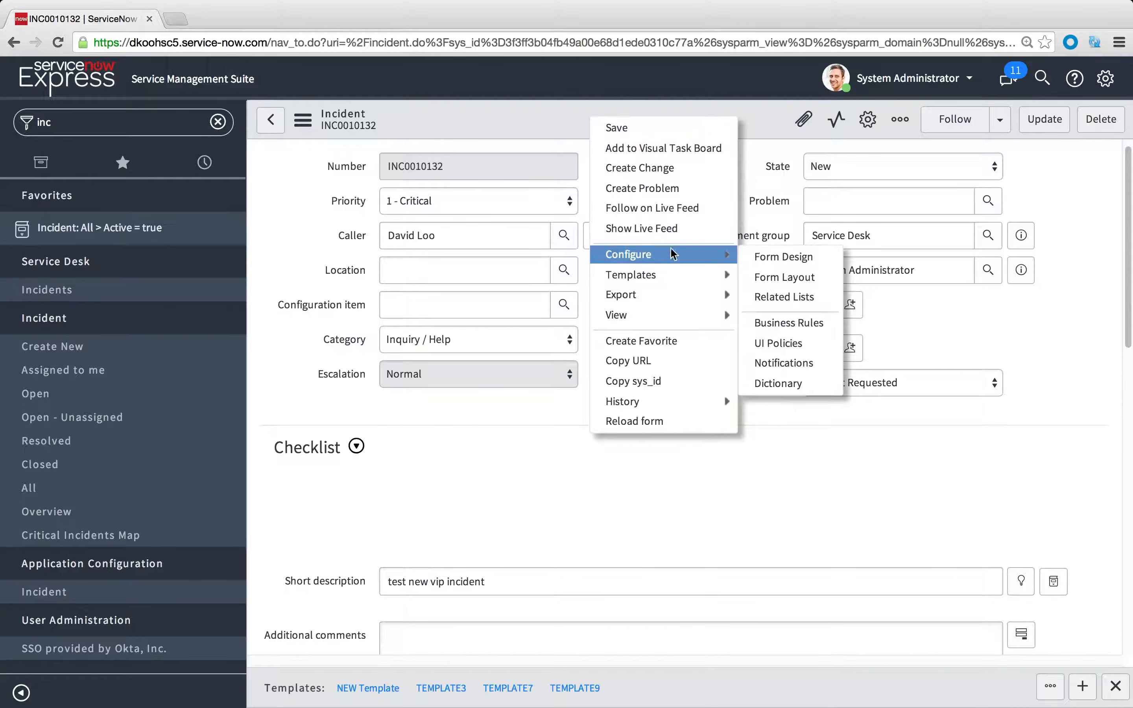
pyautogui.click(800, 321)
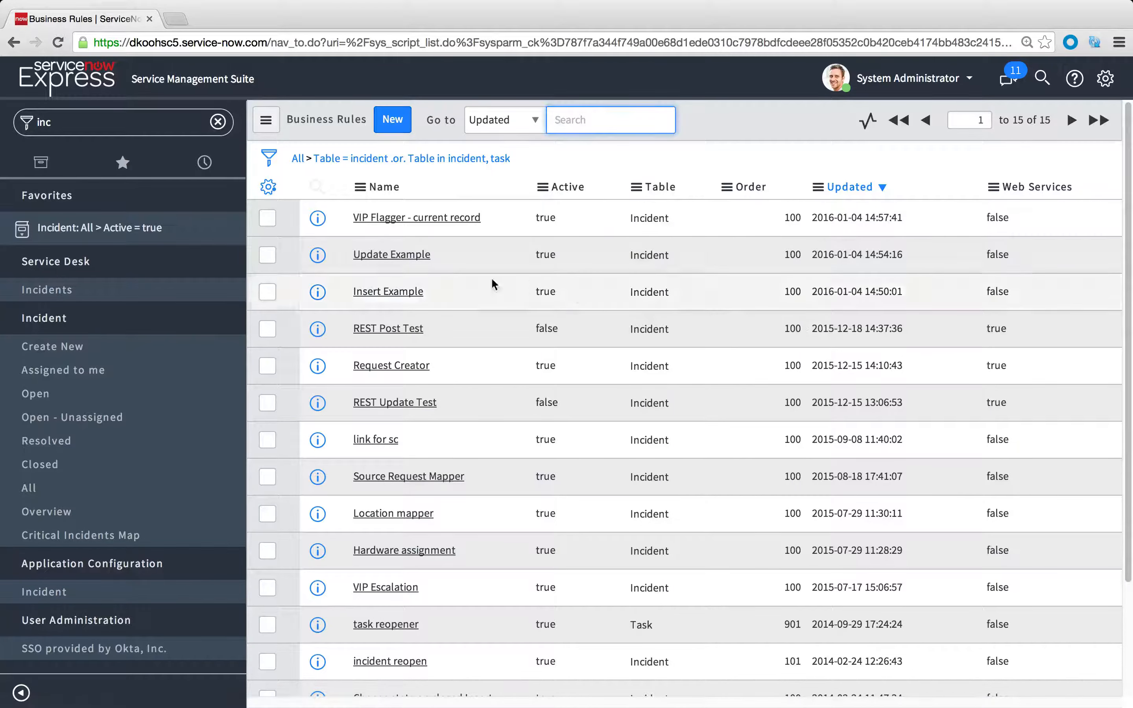
pyautogui.click(324, 223)
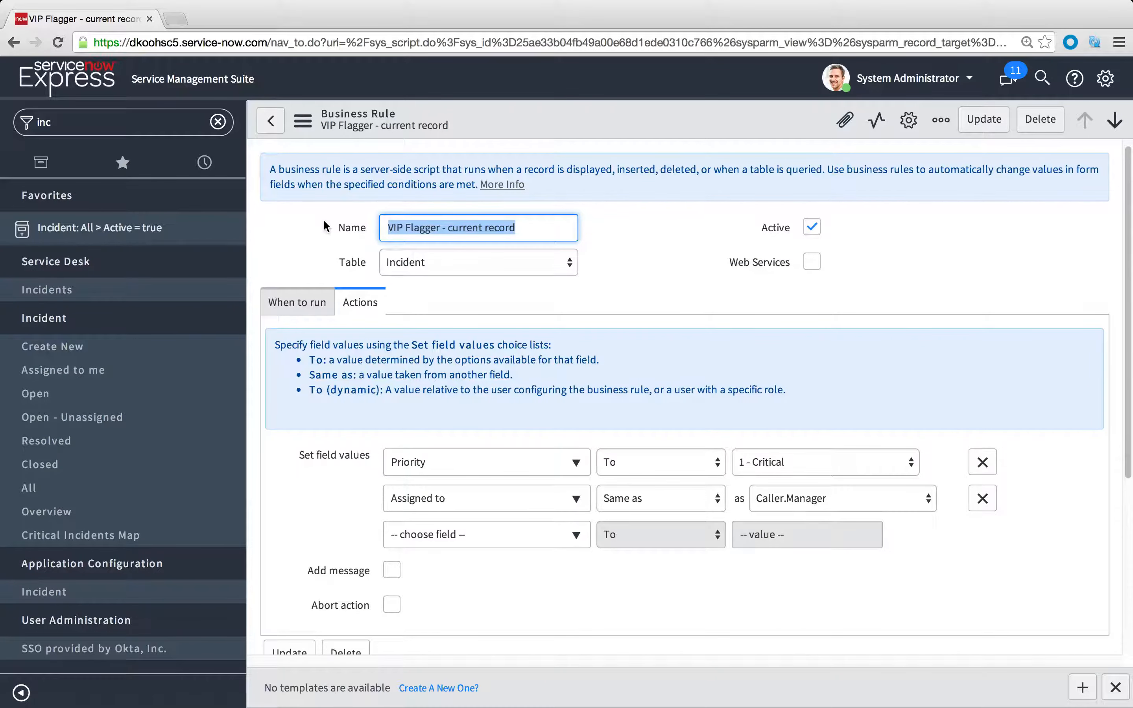
# - Turn on related fields in the field chooser of the rule's empty third Set field values row
pyautogui.click(515, 536)
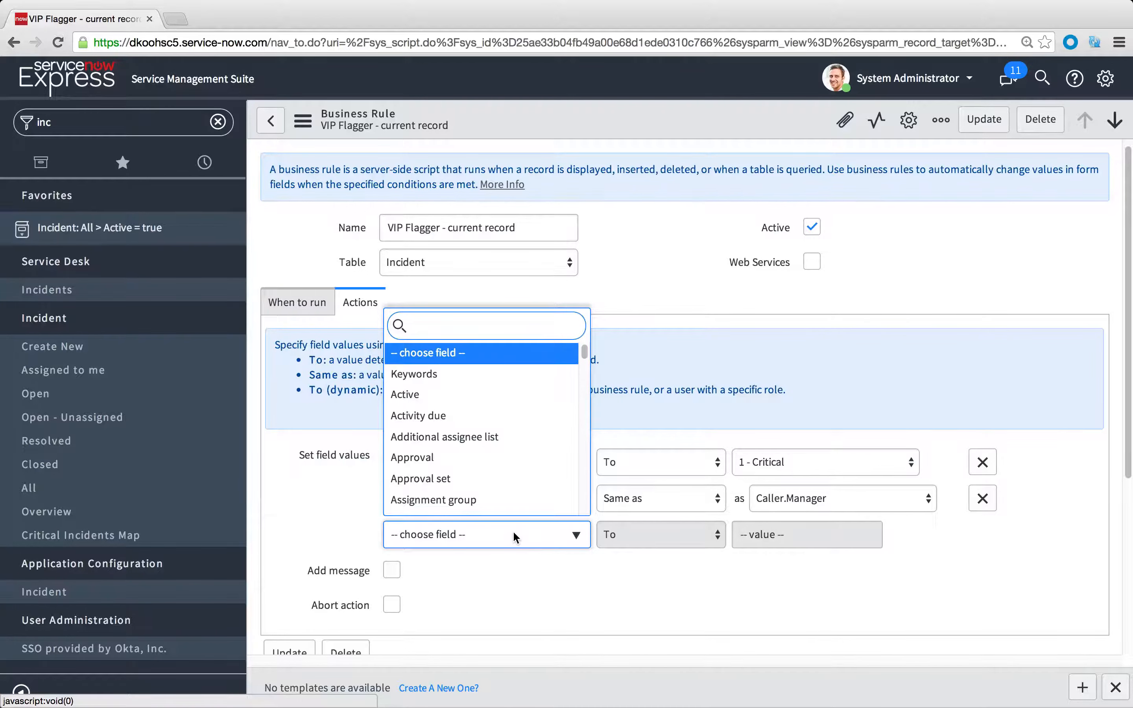
pyautogui.write('ca')
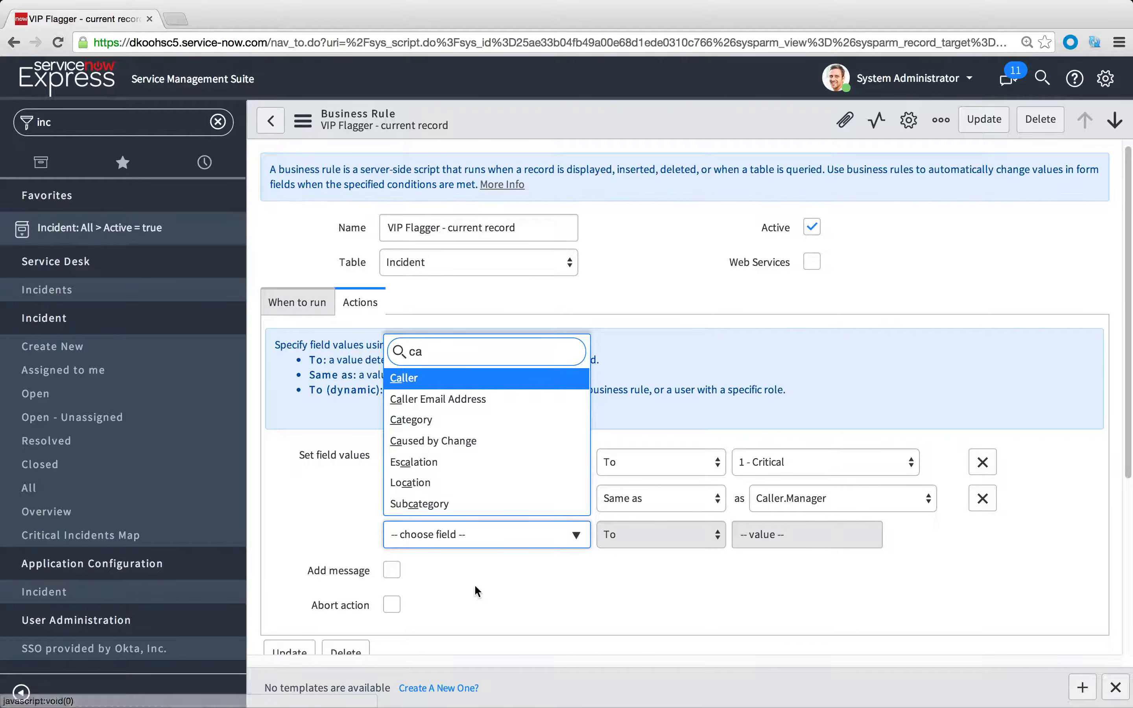
pyautogui.press('BackSpace')
pyautogui.press('BackSpace')
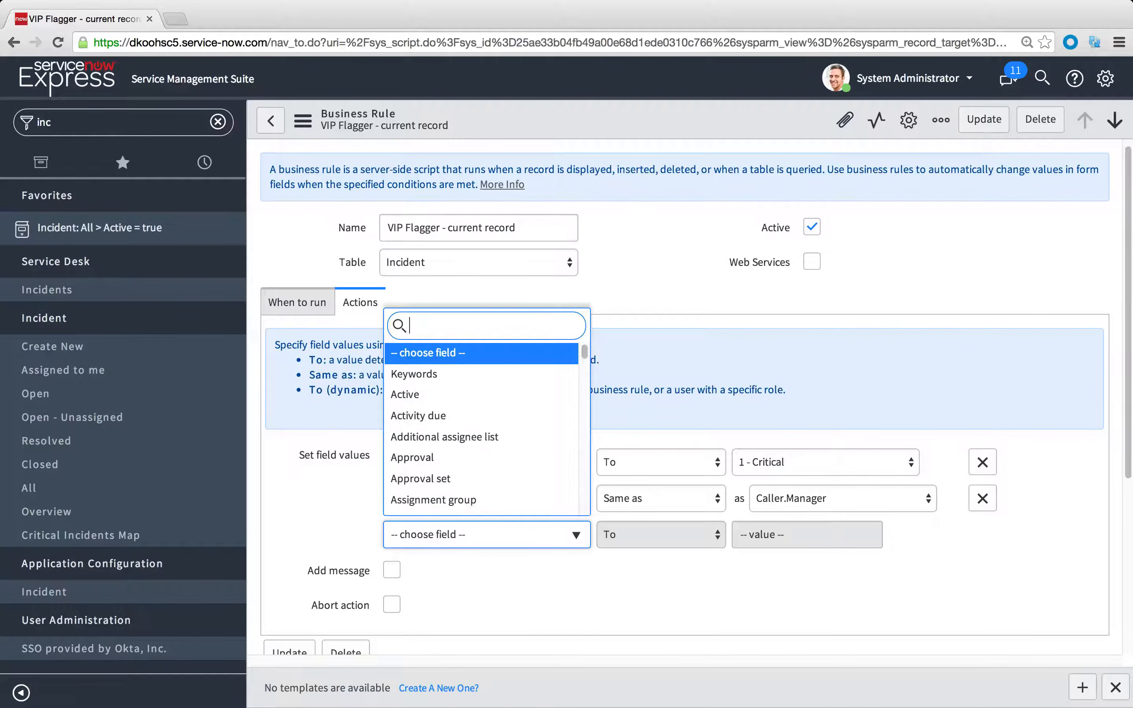
pyautogui.write('sh')
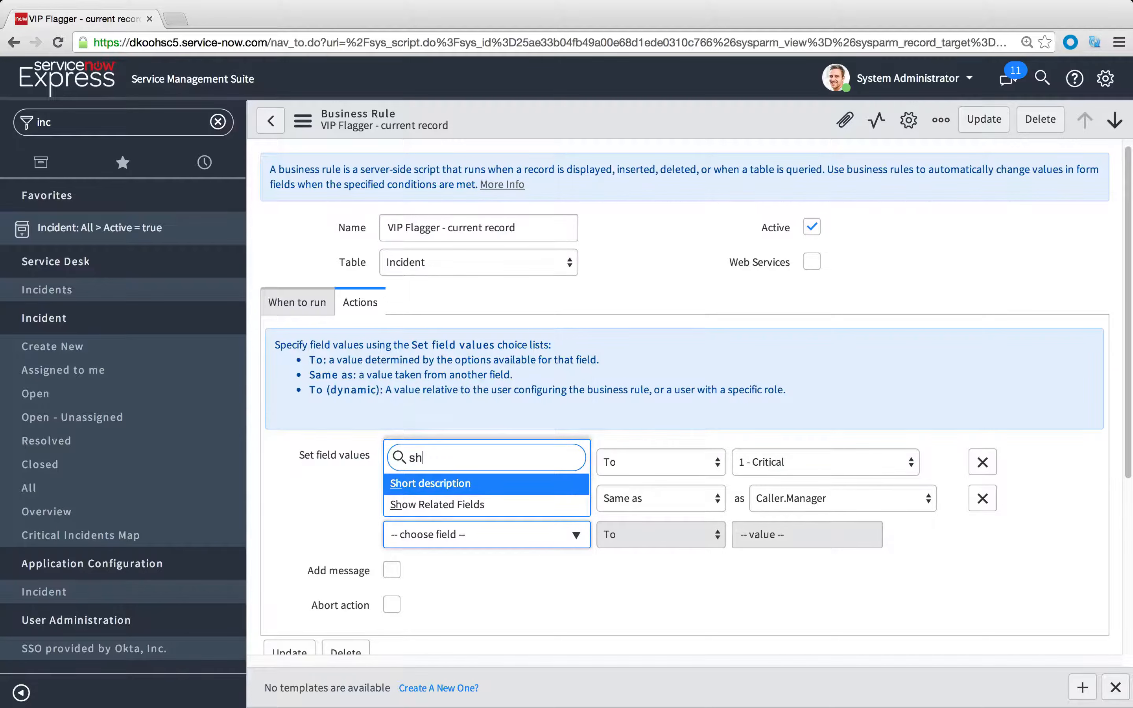
pyautogui.click(461, 507)
# - Configure the third field value action to set Caller.Title to VIP, using the related Caller user fields
pyautogui.click(457, 539)
pyautogui.write('cal')
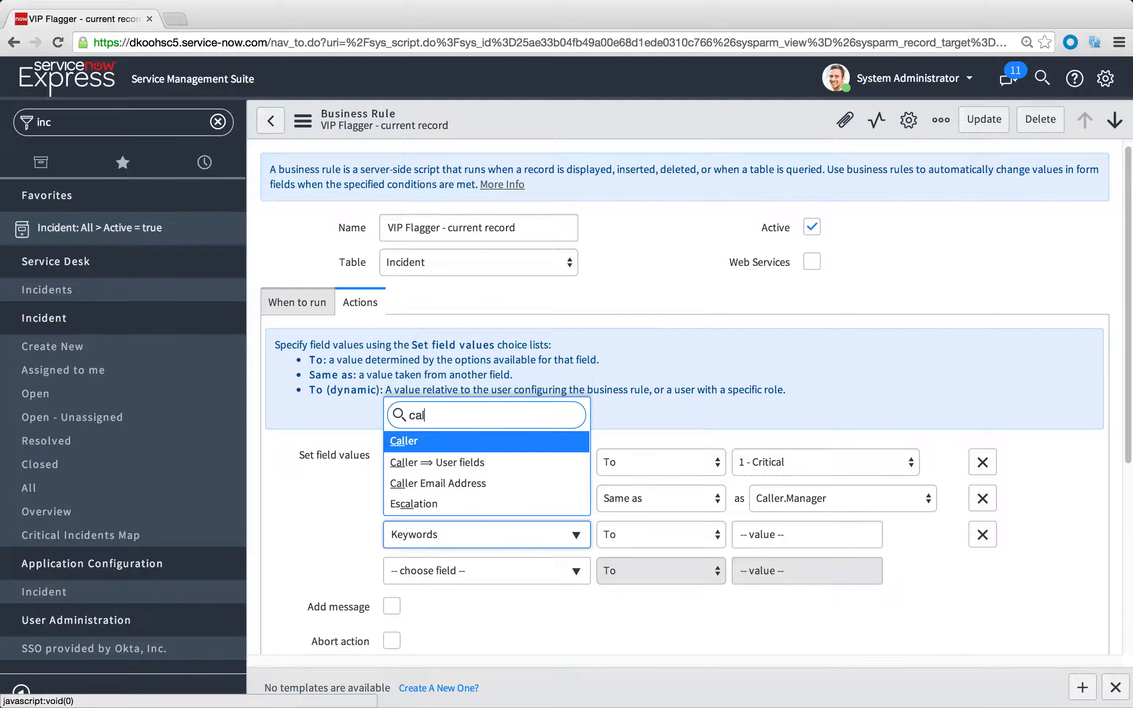
pyautogui.click(438, 463)
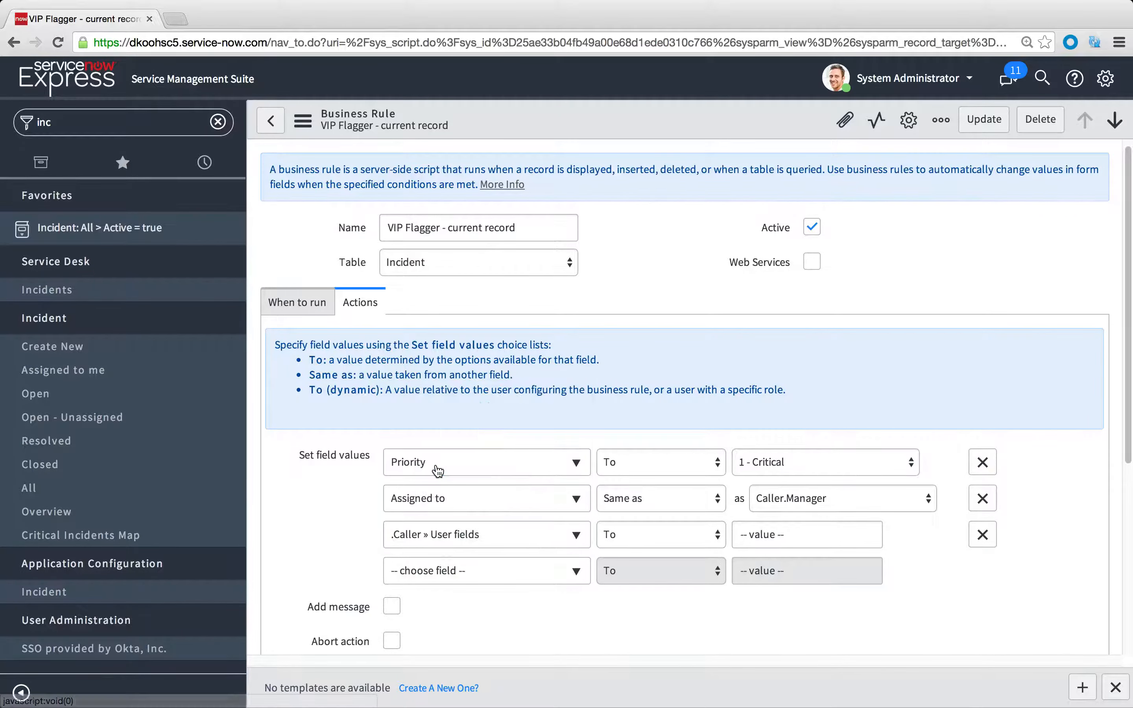
pyautogui.click(447, 537)
pyautogui.write('titl')
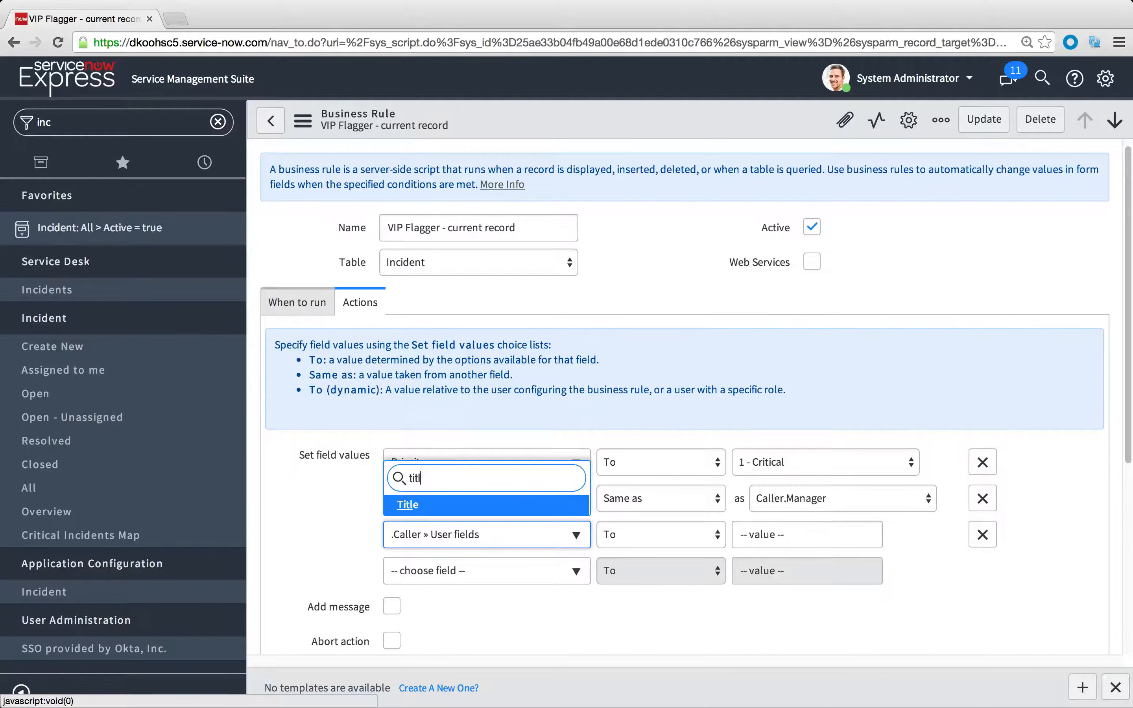
pyautogui.click(456, 509)
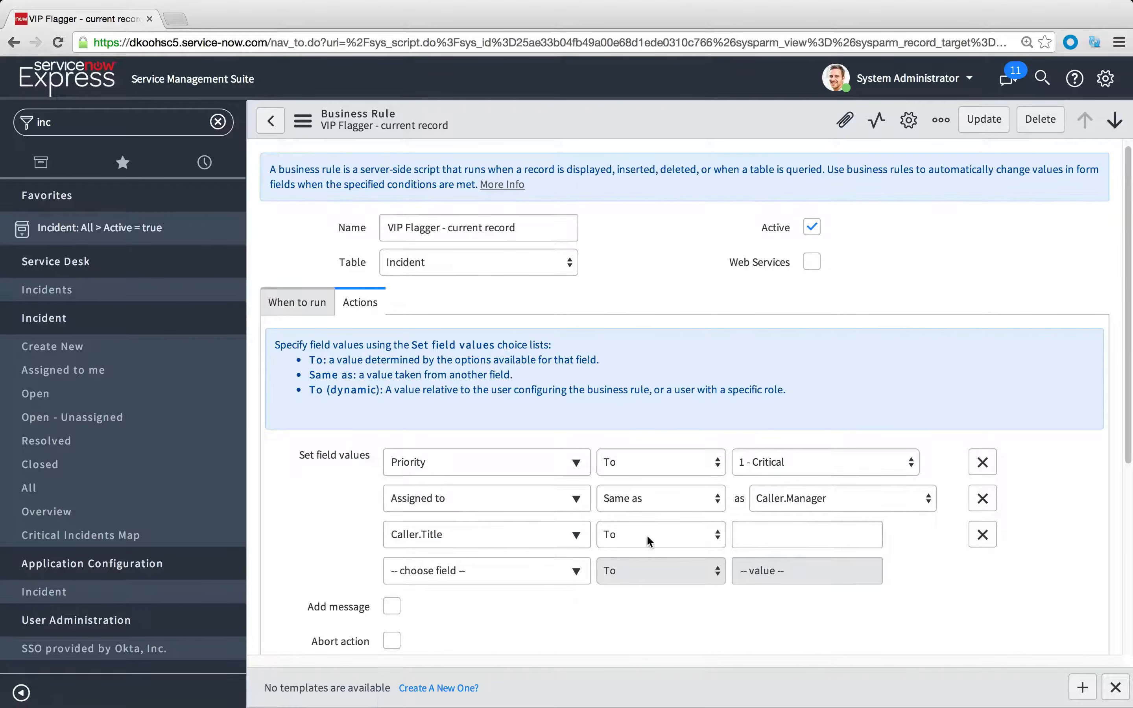
pyautogui.click(756, 542)
pyautogui.write('VIP')
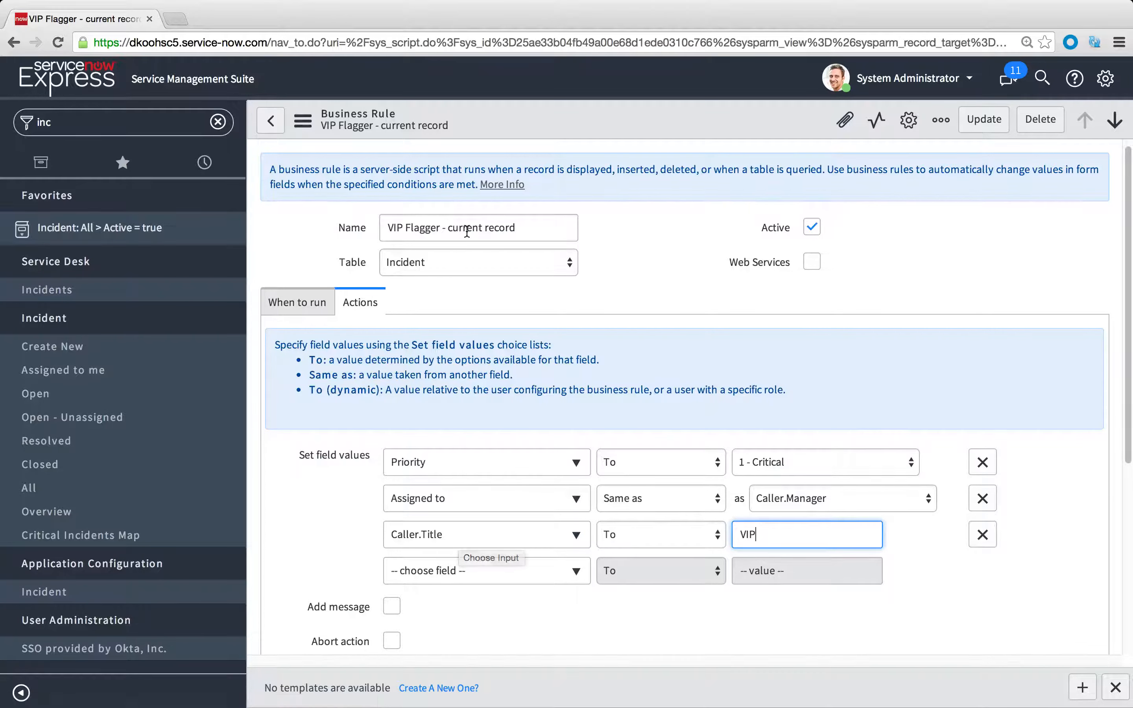
# - Review the VIP Flagger rule's run conditions and the operator options of its Caller.Title action, and save the rule
pyautogui.click(307, 303)
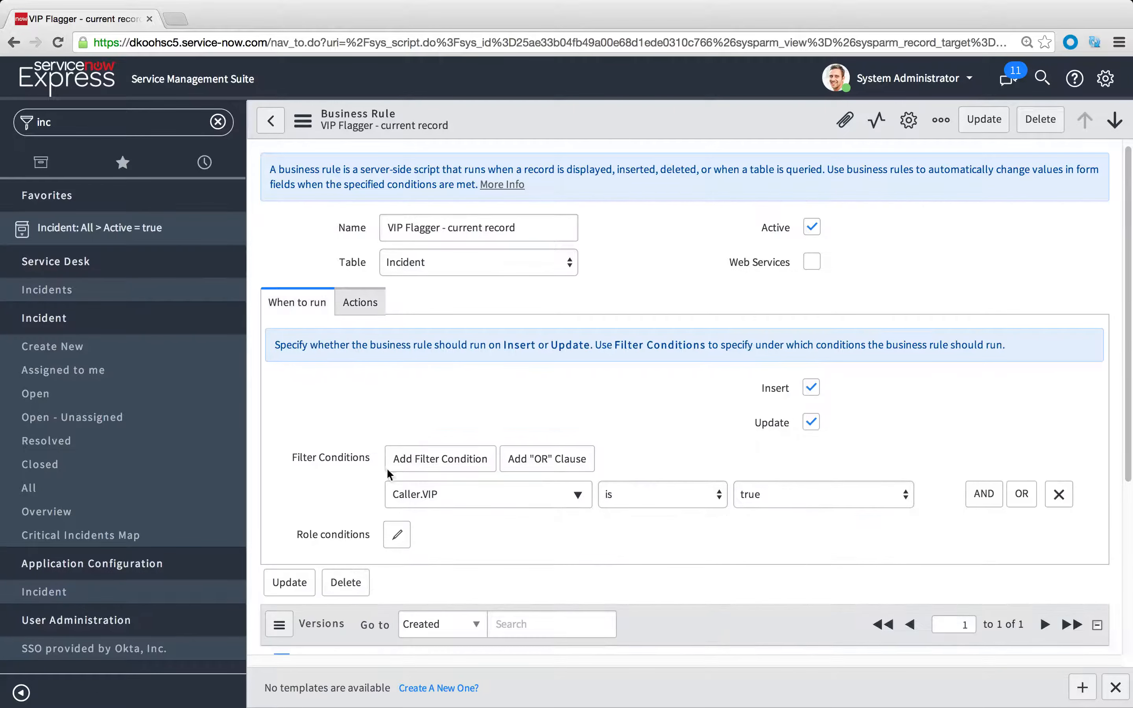
pyautogui.click(350, 302)
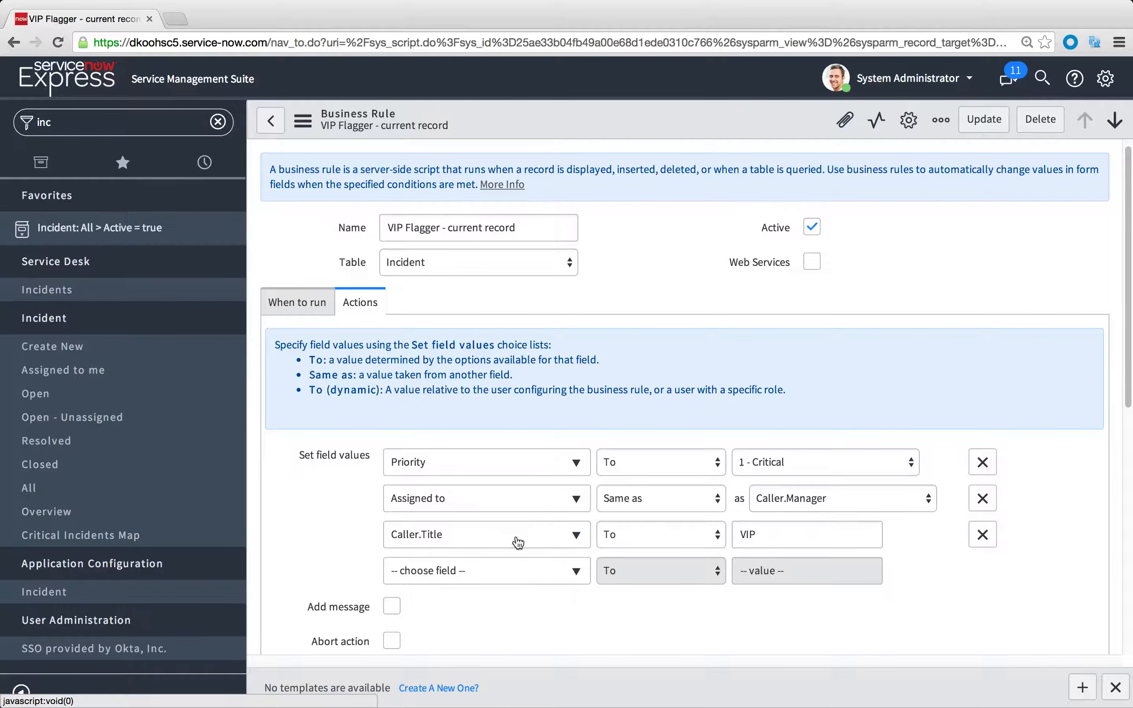
pyautogui.click(643, 536)
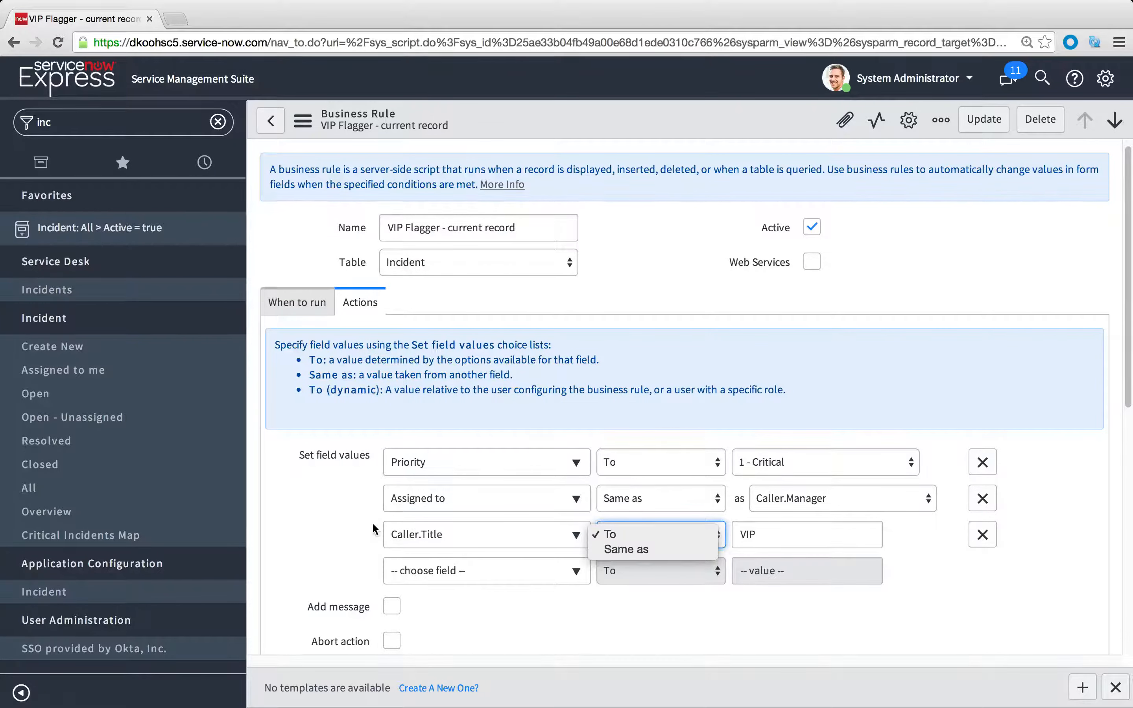
pyautogui.click(339, 528)
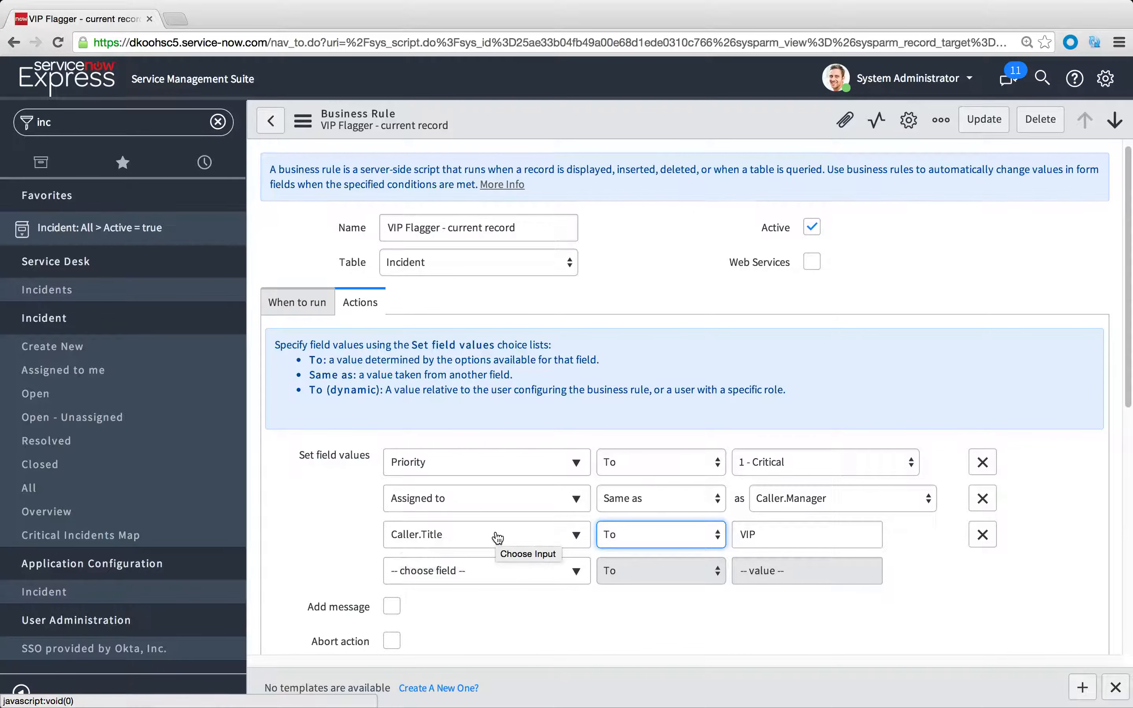
pyautogui.rightClick(620, 123)
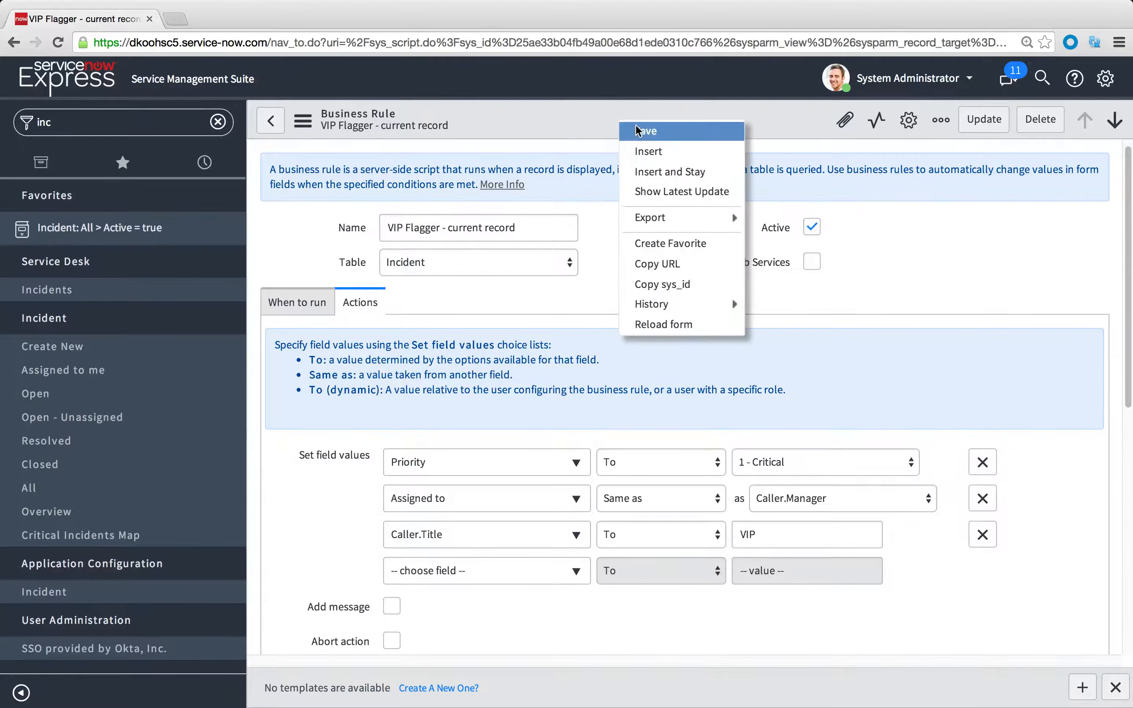
pyautogui.click(637, 130)
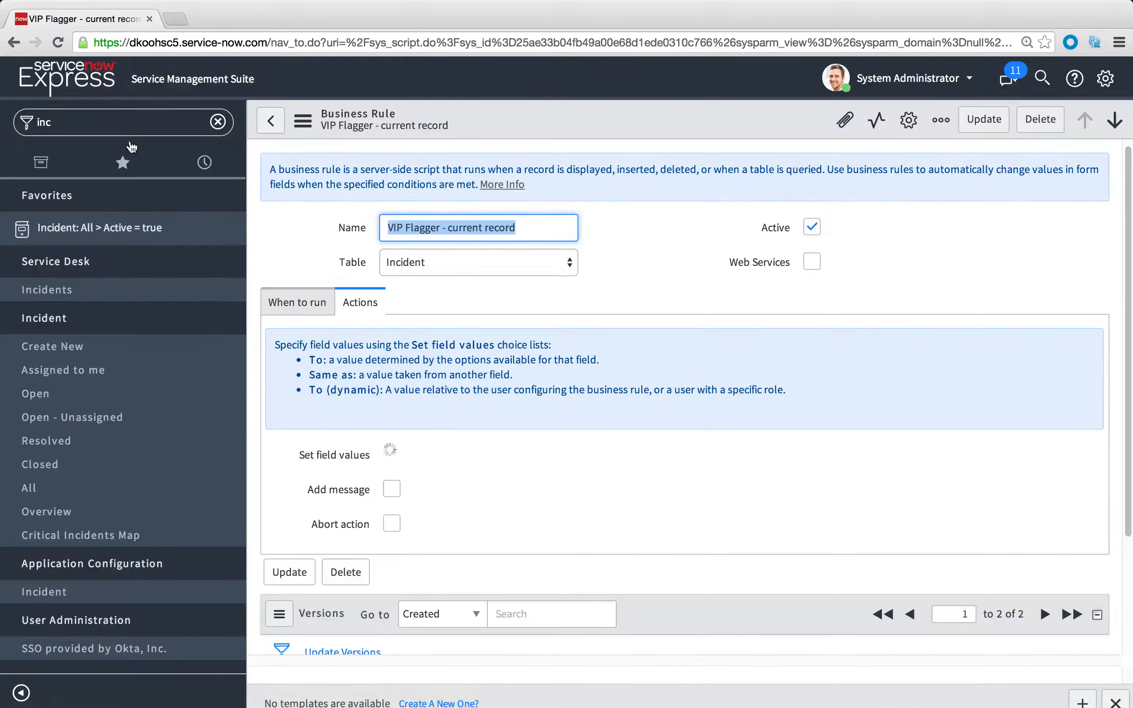
# - Find the Users module in the navigator, open the VIP-flagged user's record and check its Title field
pyautogui.click(91, 122)
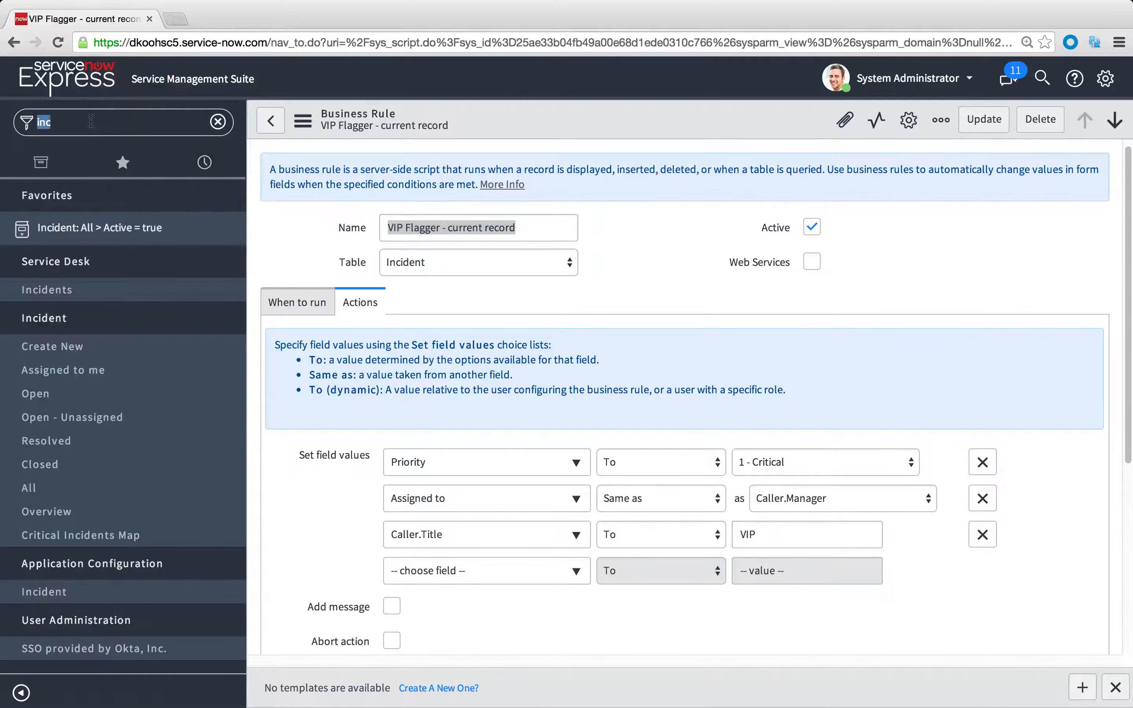
pyautogui.write('user')
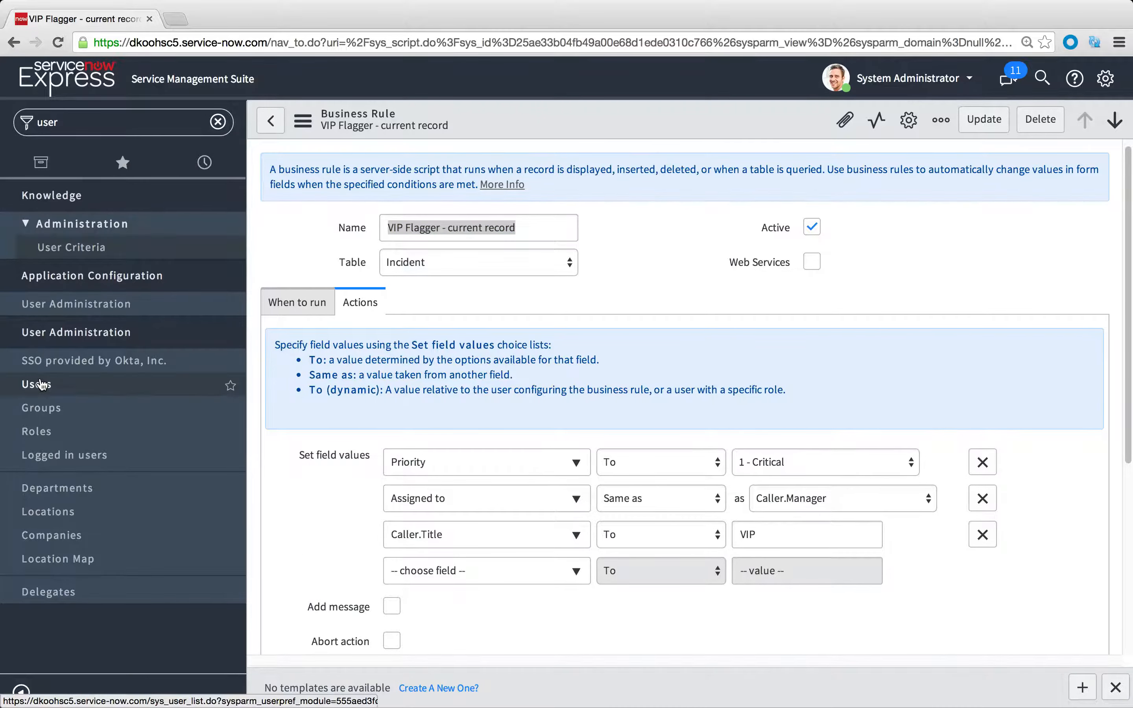
pyautogui.click(42, 381)
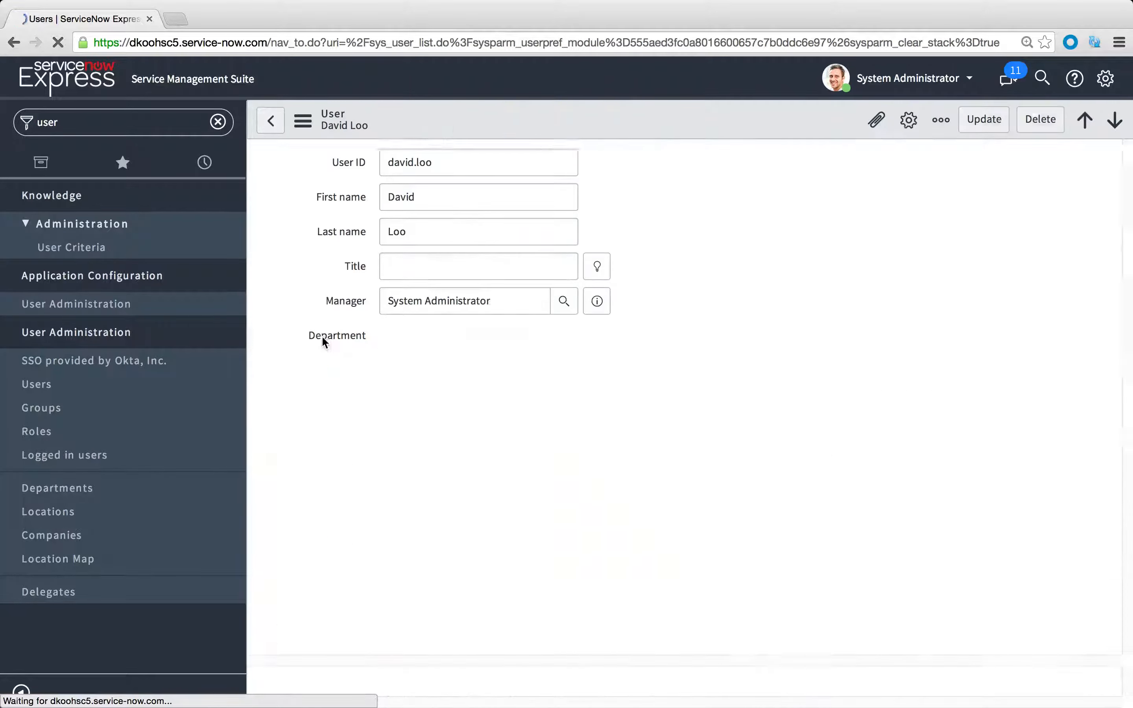
pyautogui.click(472, 271)
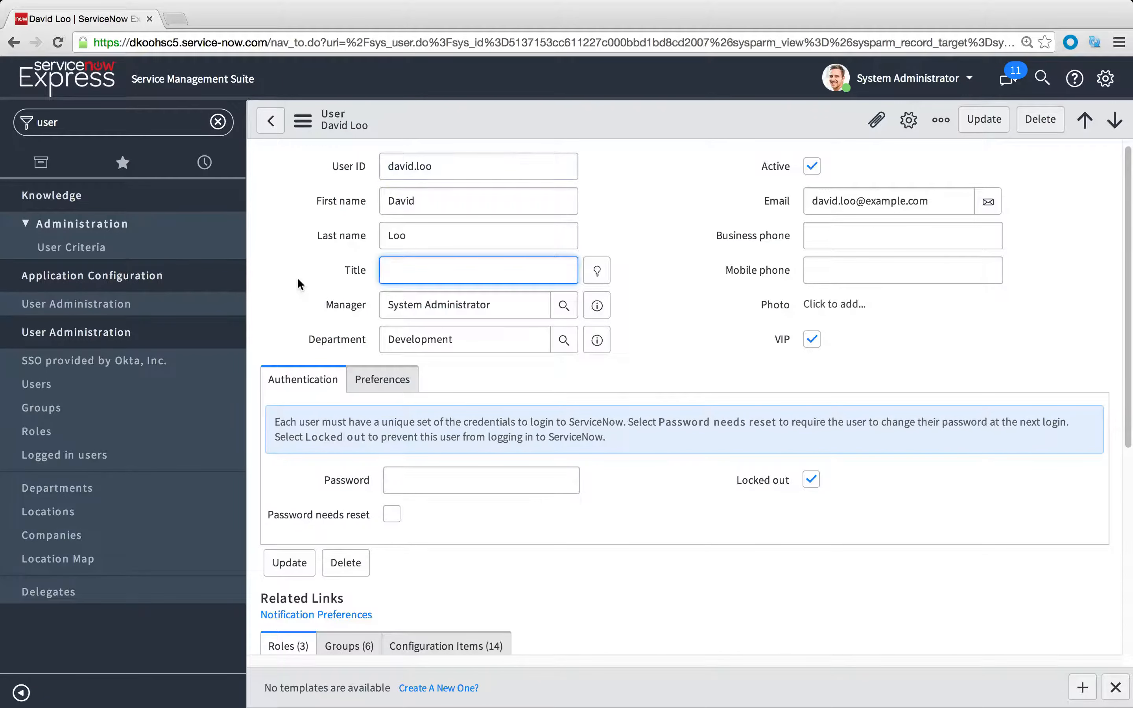
# - Start a new incident and set its Caller to the VIP-flagged user
pyautogui.click(83, 130)
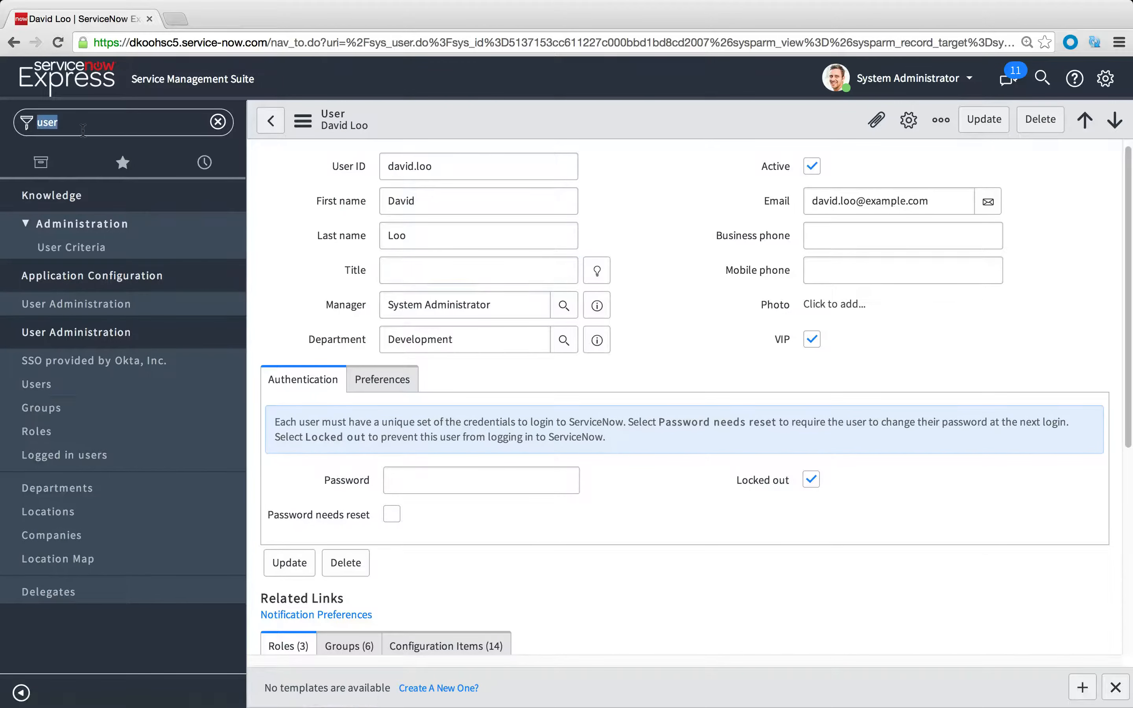
pyautogui.write('inc')
pyautogui.click(46, 349)
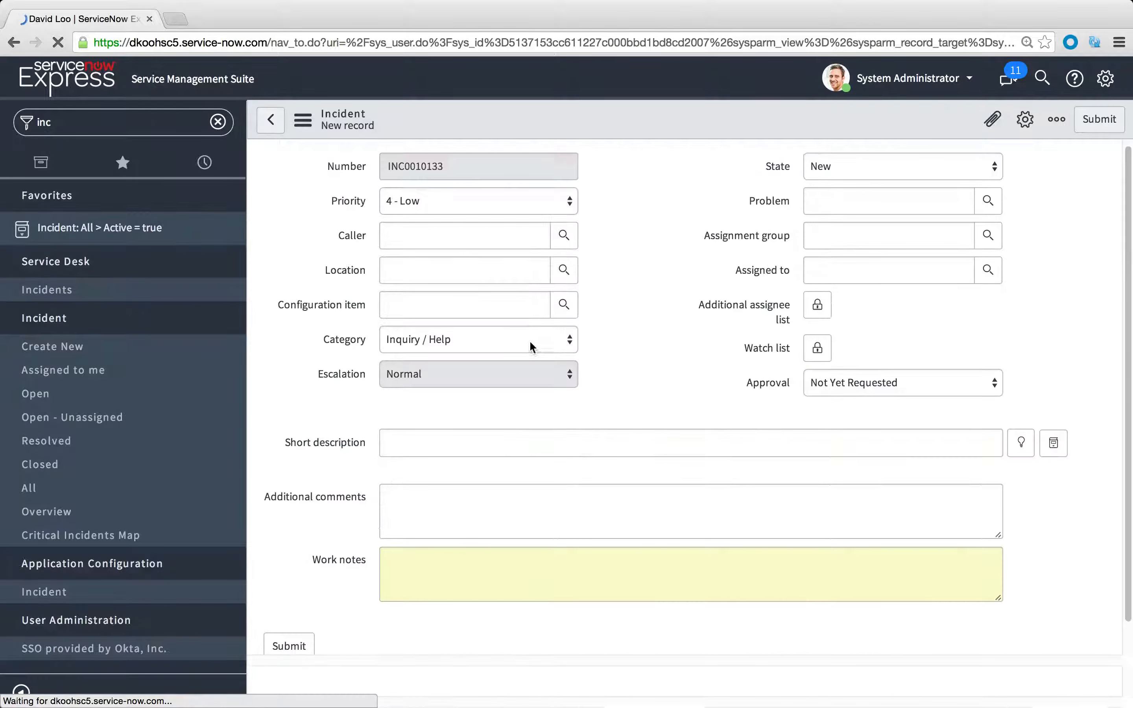
pyautogui.click(450, 238)
pyautogui.write('da')
pyautogui.press('Down')
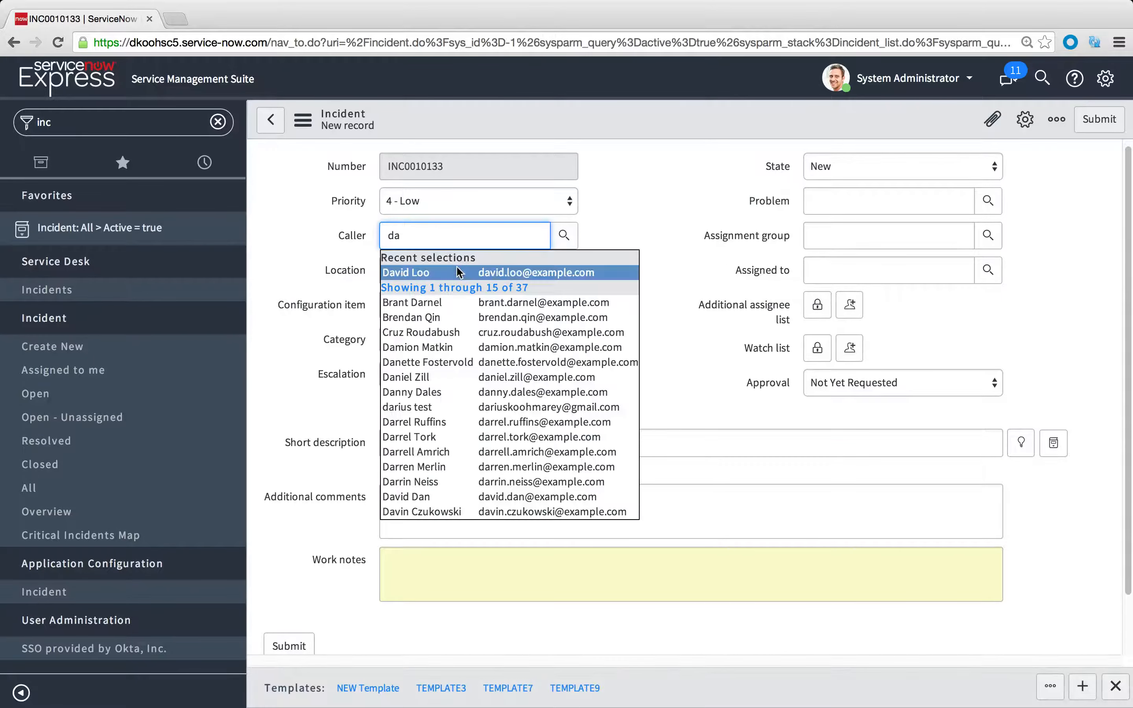
pyautogui.press('Return')
# - Enter "vip pass" as the incident's short description and save the incident
pyautogui.click(446, 442)
pyautogui.write('vip pass')
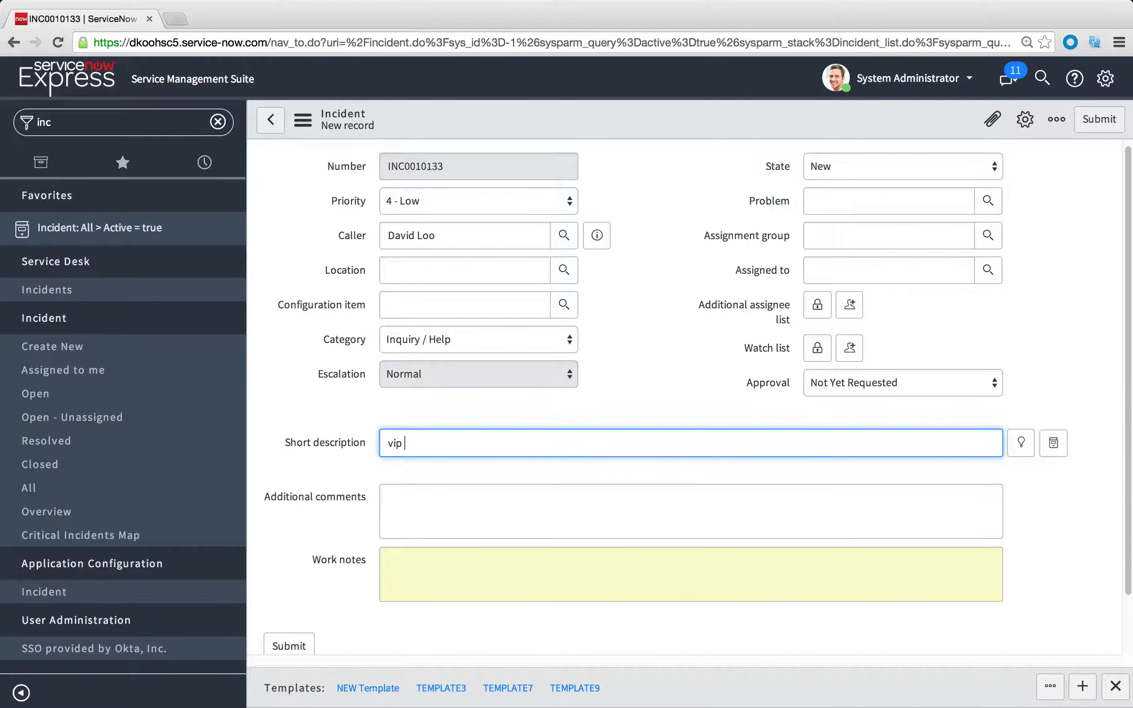
pyautogui.rightClick(550, 122)
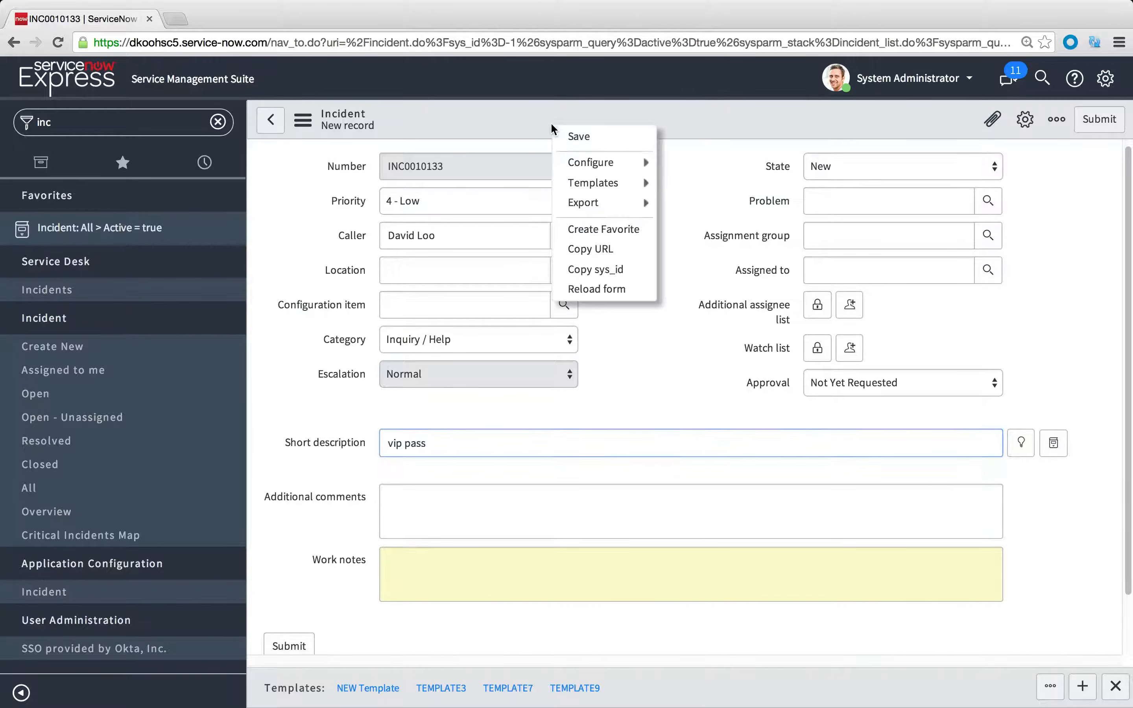
pyautogui.click(579, 135)
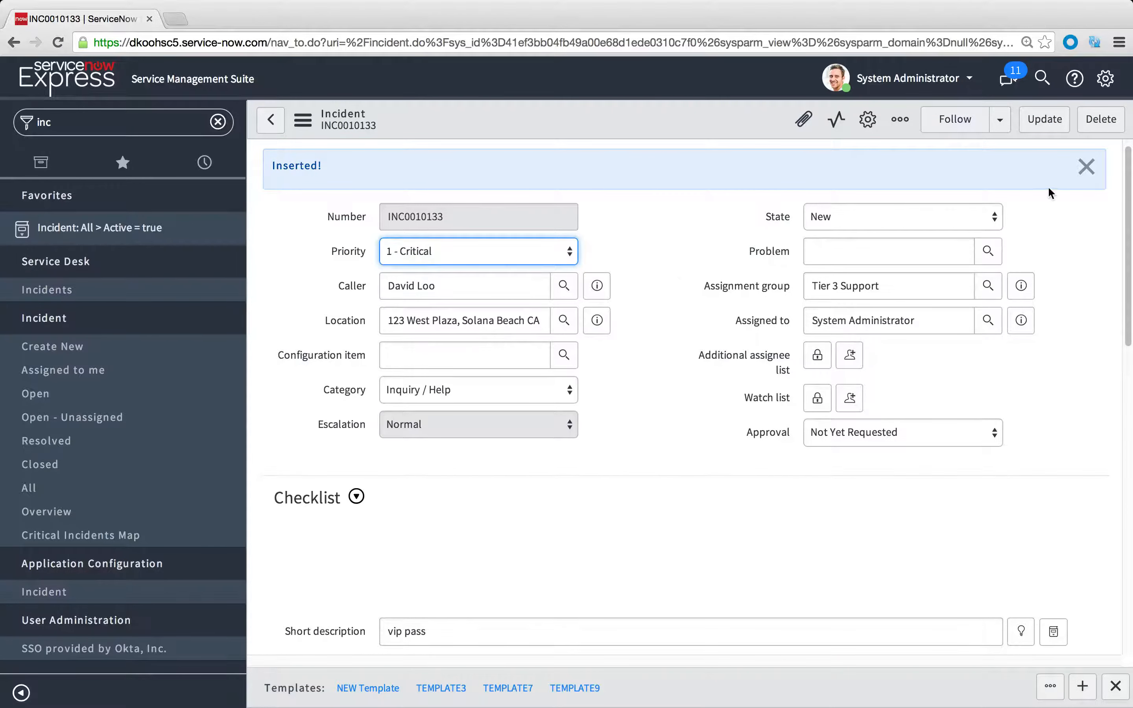
# - Dismiss the form message, open the caller's user record to check the Title field, and return to the incident
pyautogui.click(1085, 167)
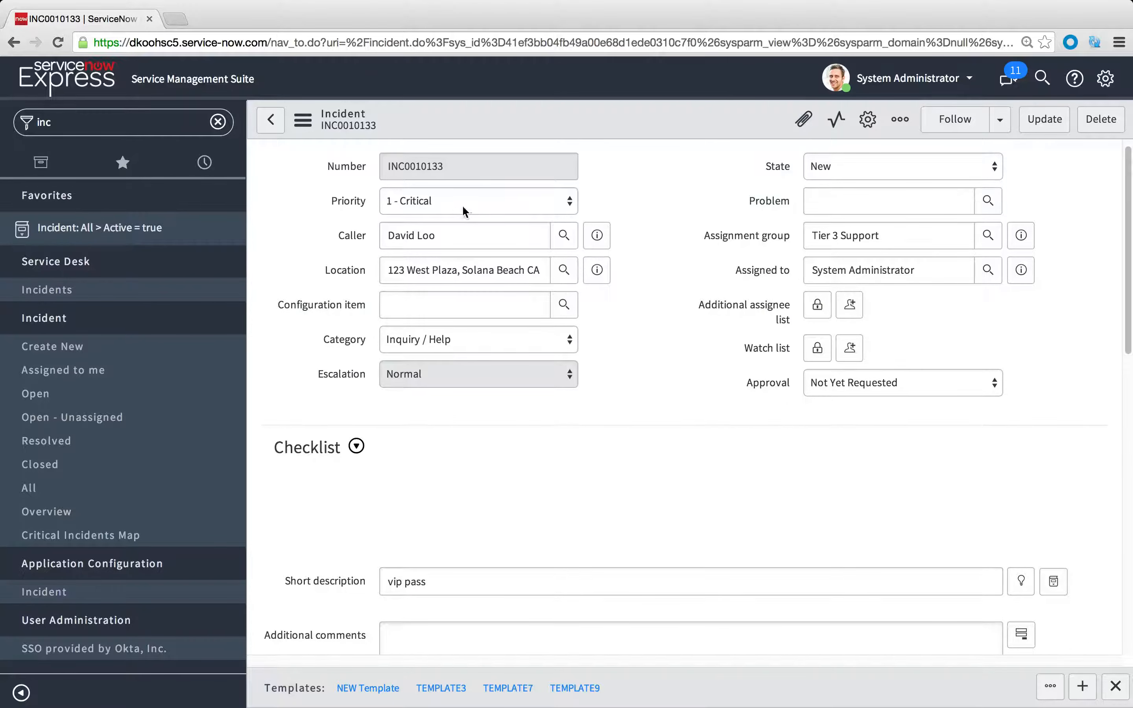
pyautogui.click(600, 228)
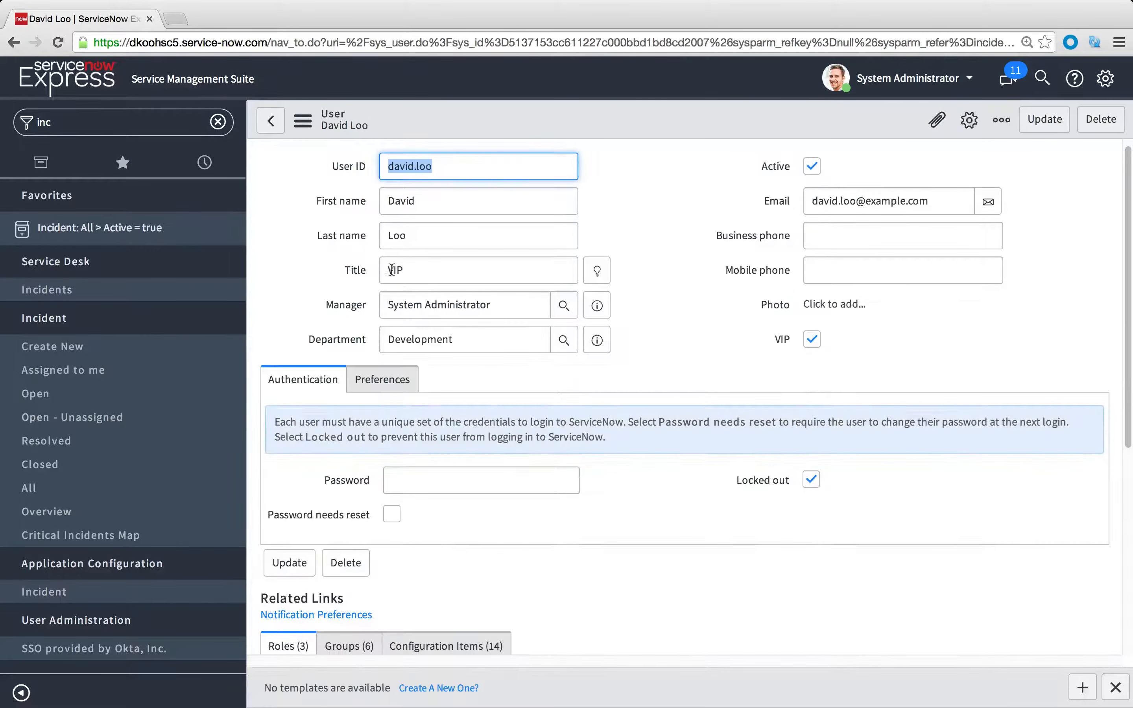
pyautogui.doubleClick(425, 270)
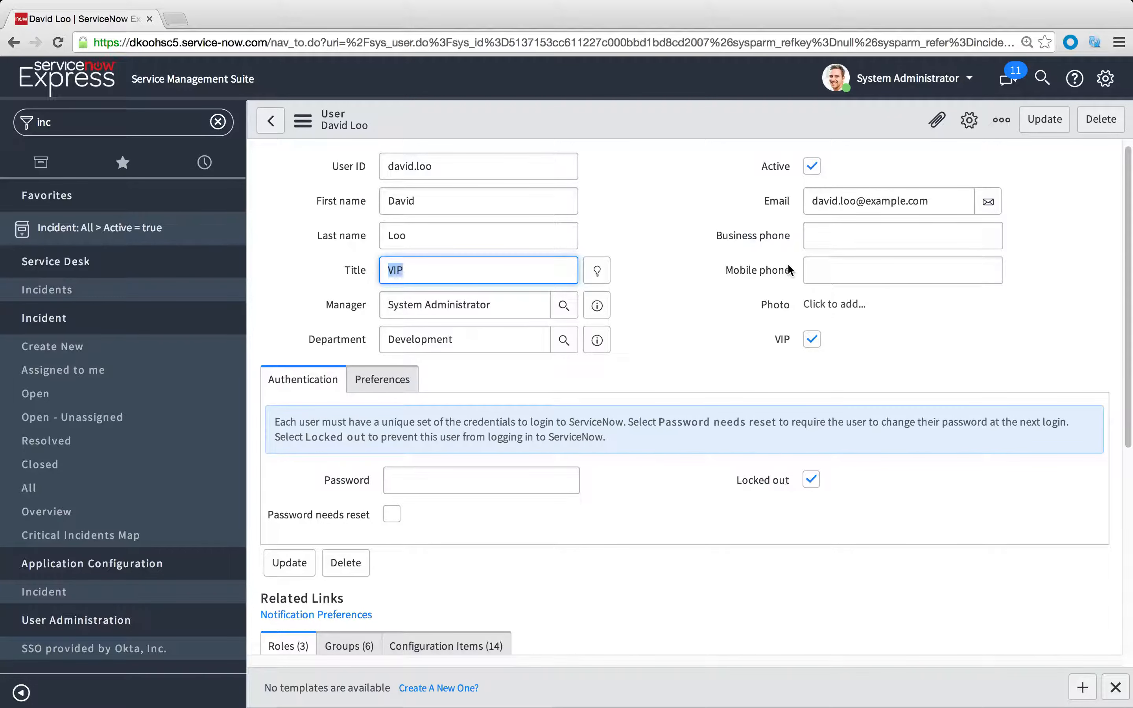
pyautogui.click(268, 131)
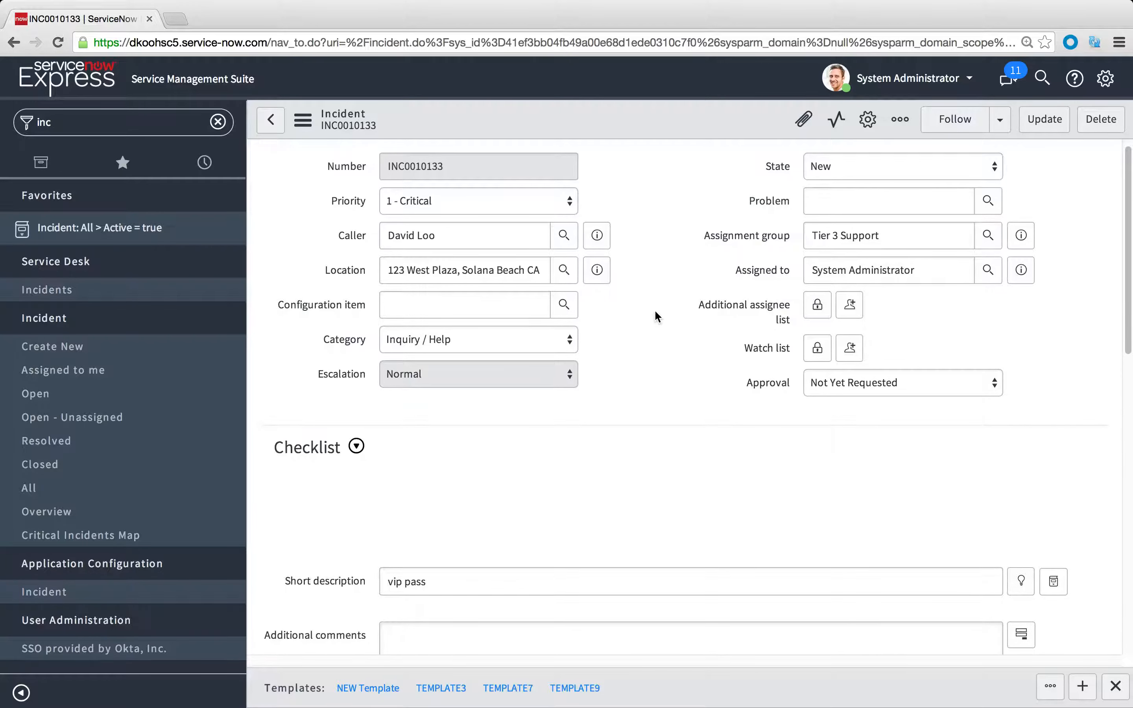
# - Set the incident's State to Closed and save the record
pyautogui.click(855, 166)
pyautogui.click(843, 241)
pyautogui.rightClick(658, 127)
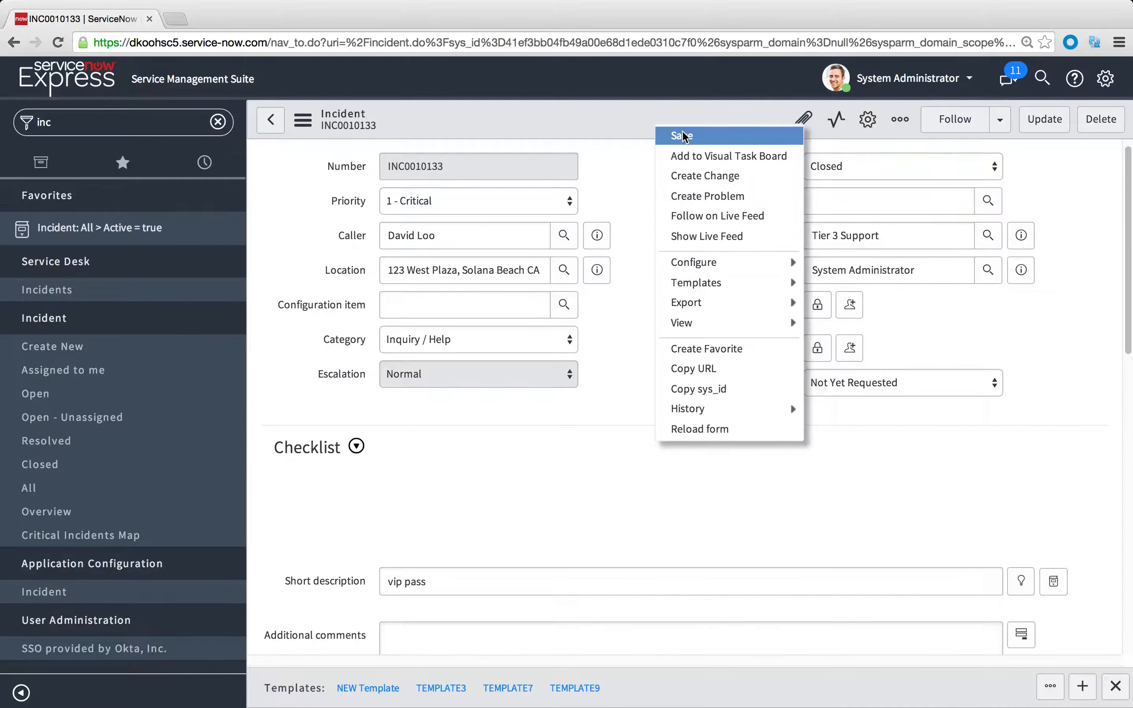
pyautogui.click(682, 136)
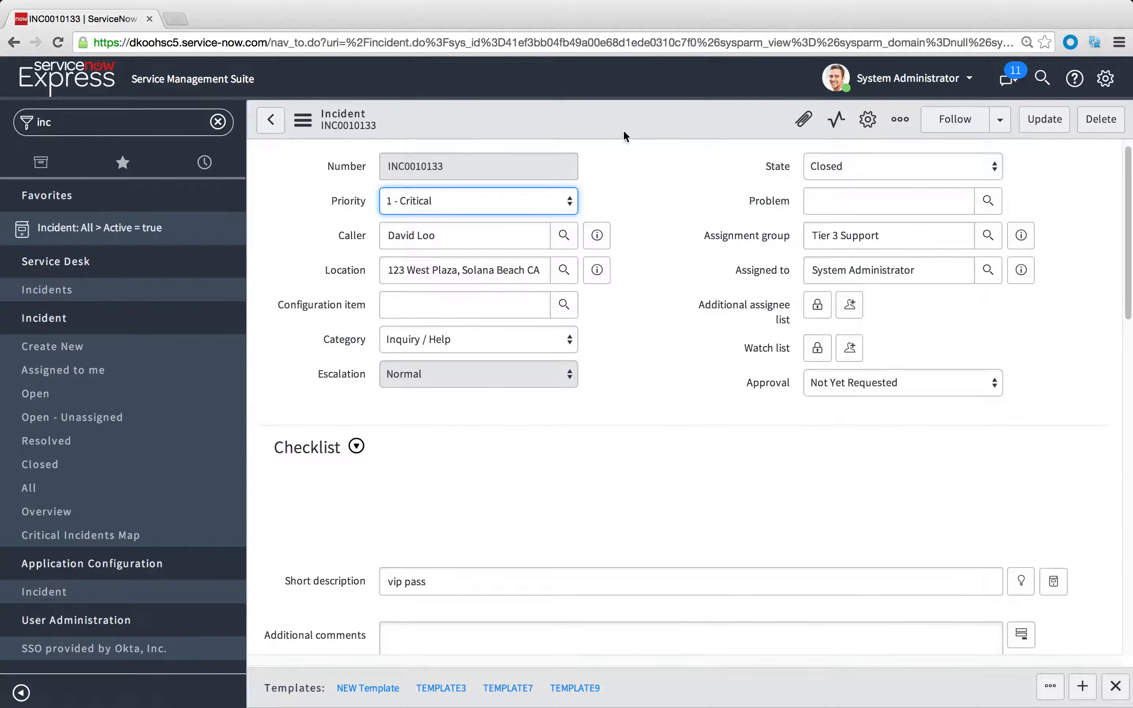
# - Create a new business rule for the Incident table from the form's business rules list, named "ITIL Close Stopper"
pyautogui.rightClick(627, 129)
pyautogui.moveTo(669, 224)
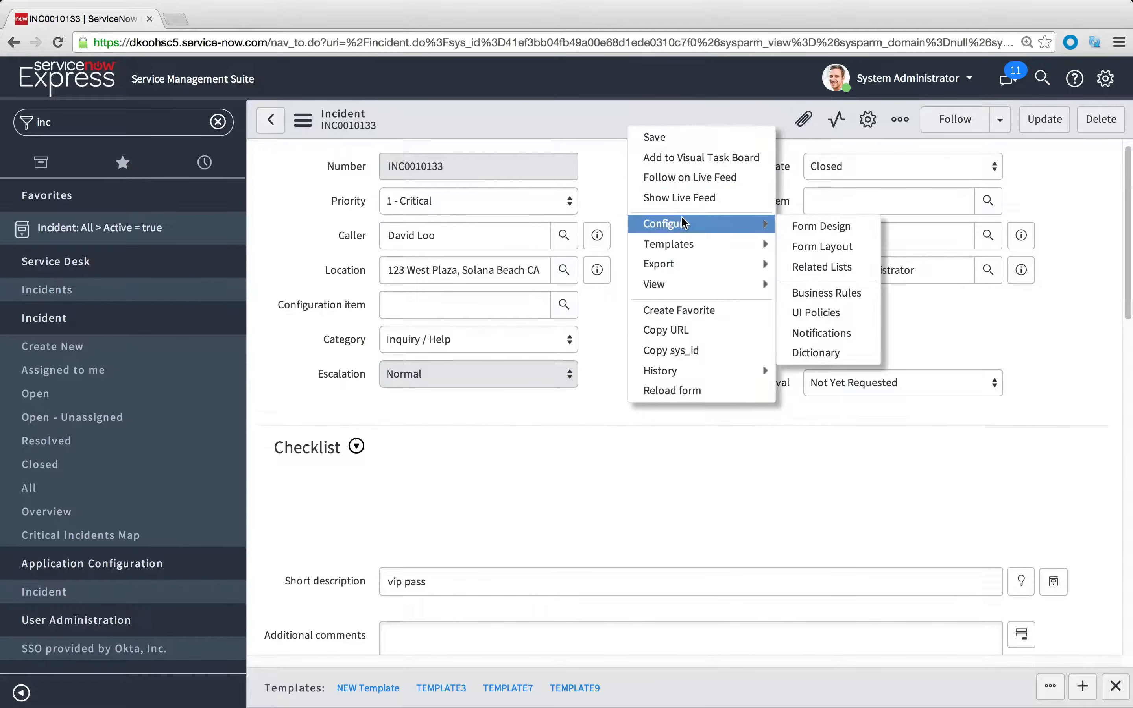
pyautogui.click(837, 294)
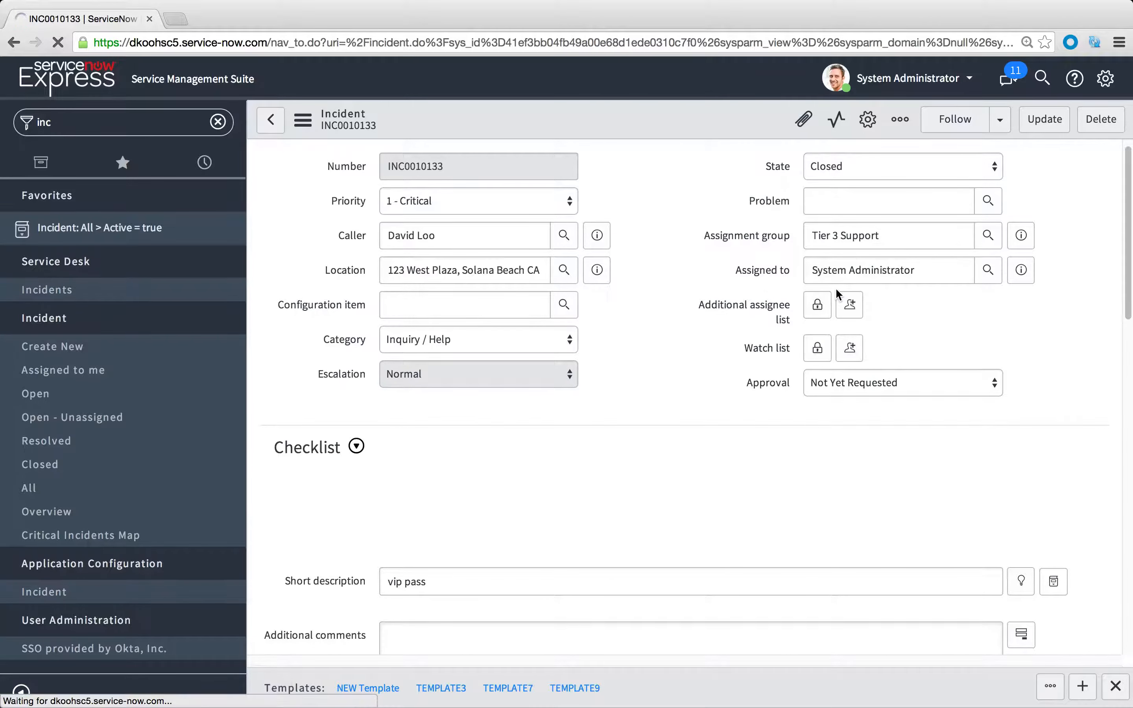
pyautogui.click(396, 123)
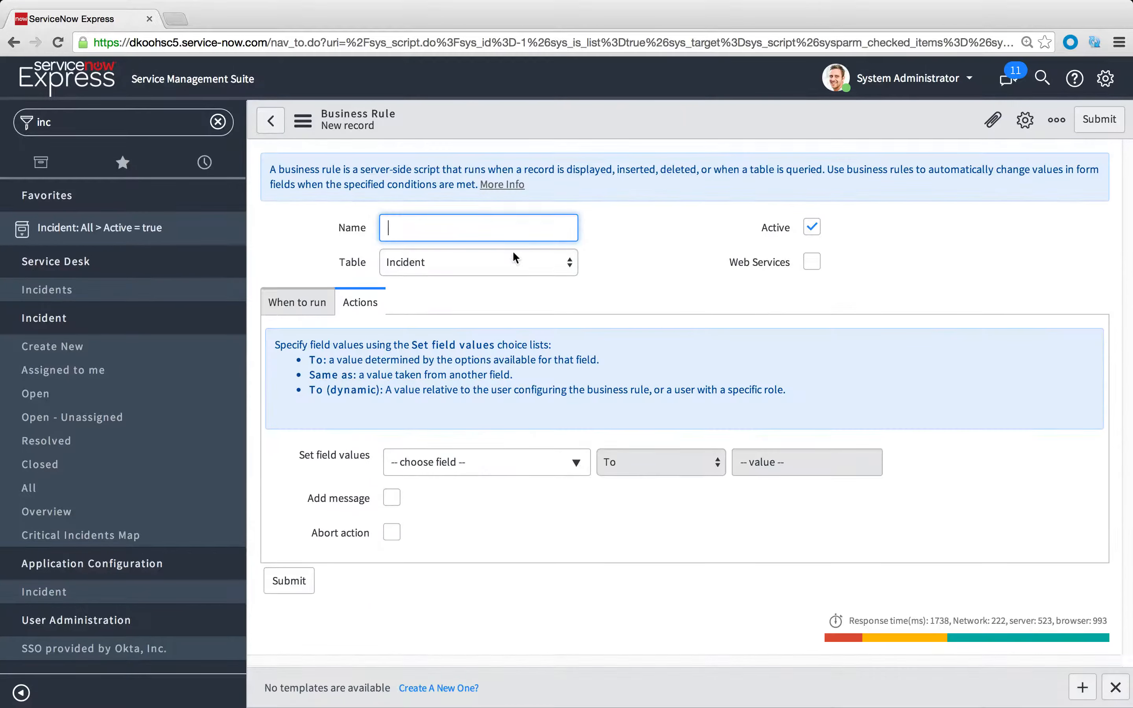
pyautogui.write('ITIL Close Stopper')
# - Restrict the new rule to the itil role and make it run on both Insert and Update
pyautogui.click(318, 305)
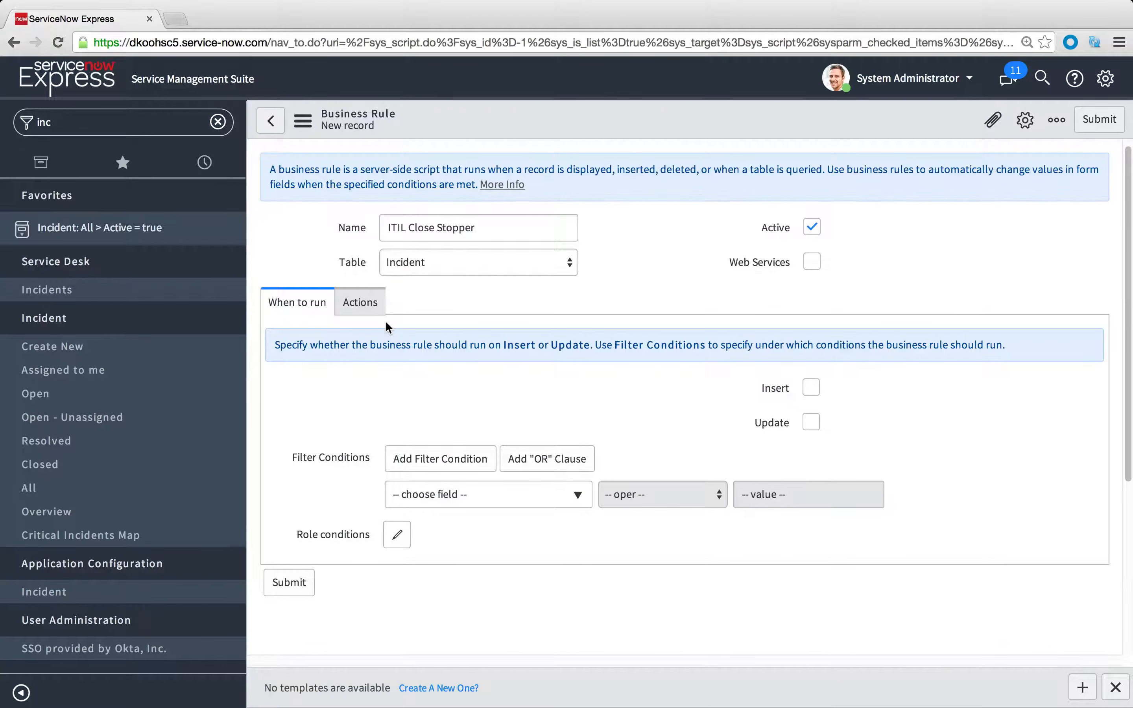
pyautogui.click(405, 226)
pyautogui.doubleClick(391, 224)
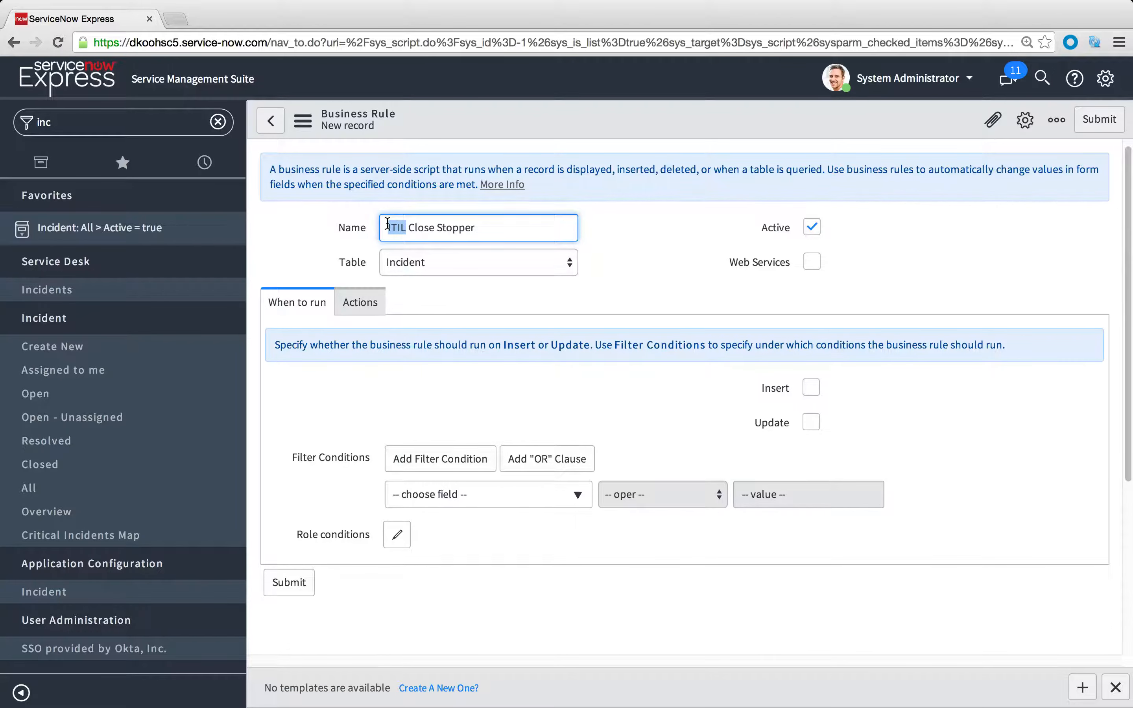
pyautogui.click(398, 535)
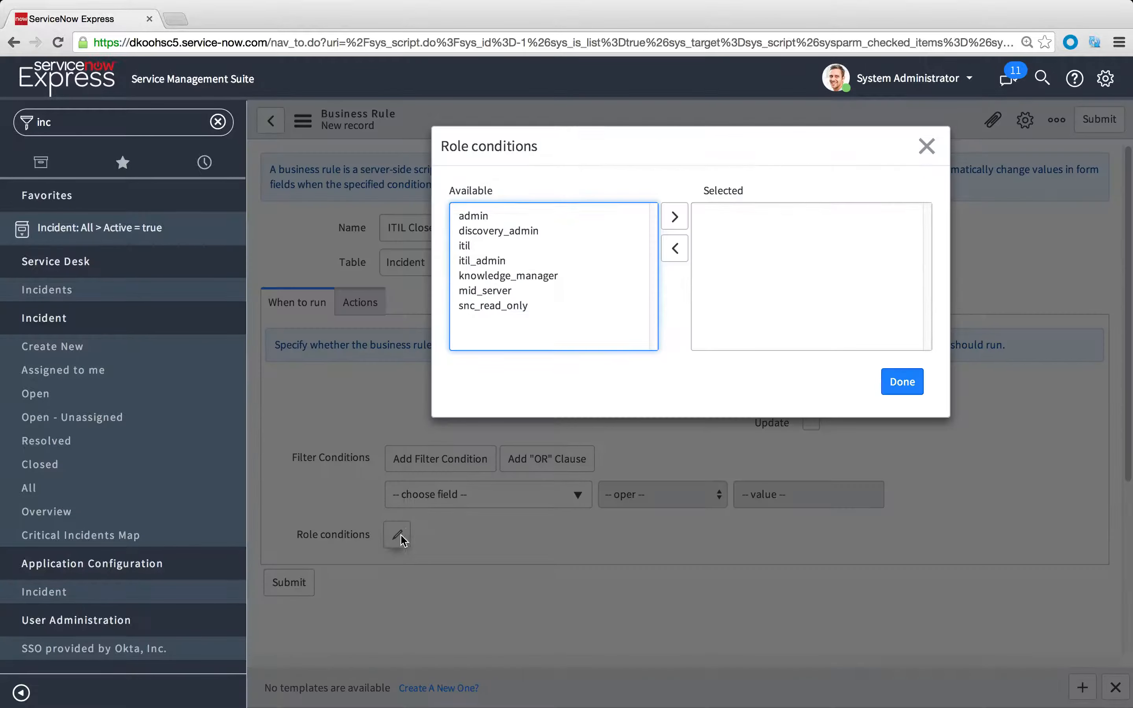
pyautogui.click(465, 245)
pyautogui.click(674, 216)
pyautogui.click(902, 381)
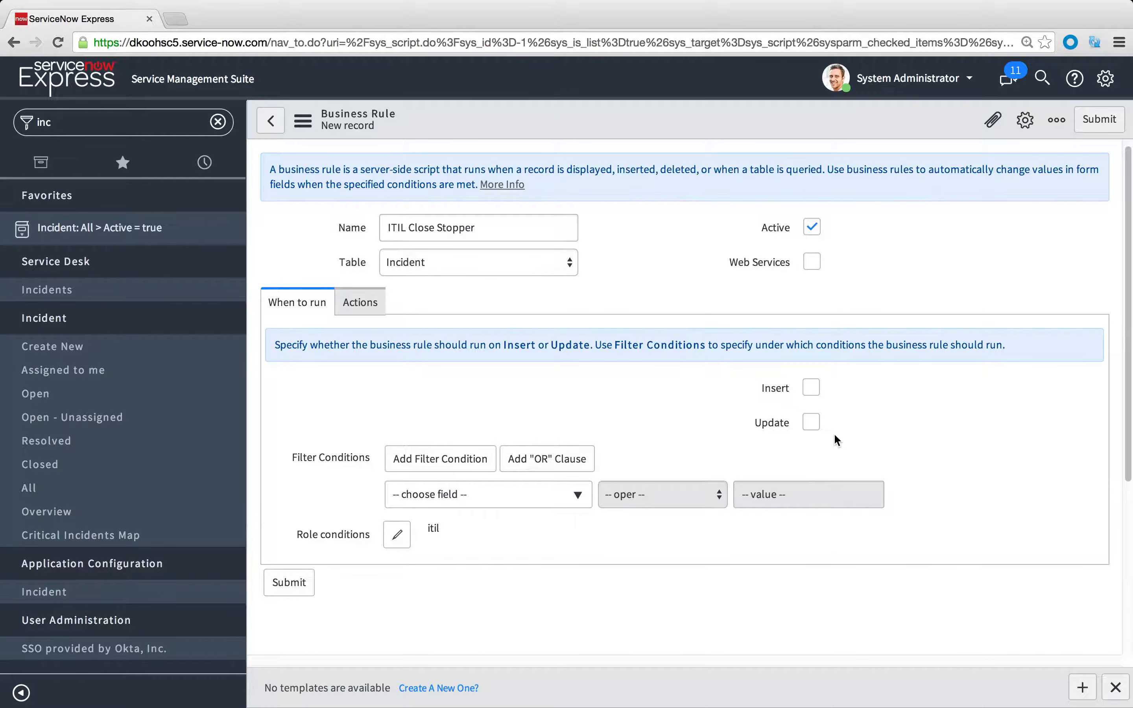
pyautogui.click(811, 393)
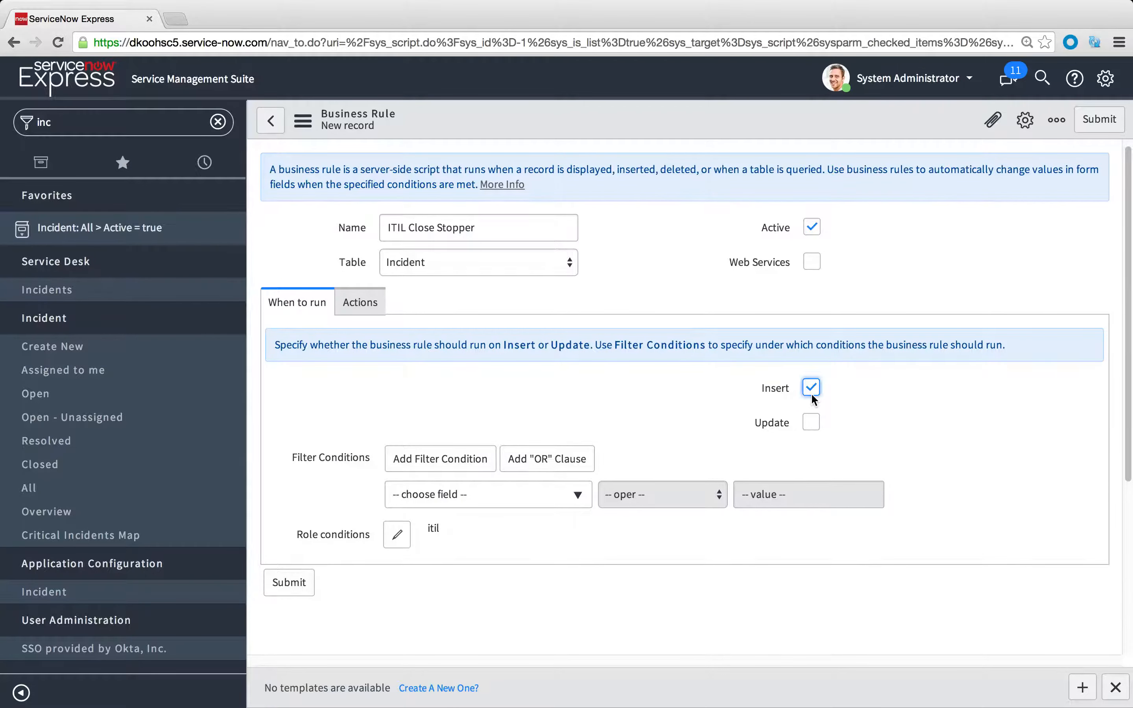
pyautogui.click(809, 424)
# - Make the rule abort the action and add the message "Invalid Update! Only end users are allowed to close incidents."
pyautogui.click(363, 303)
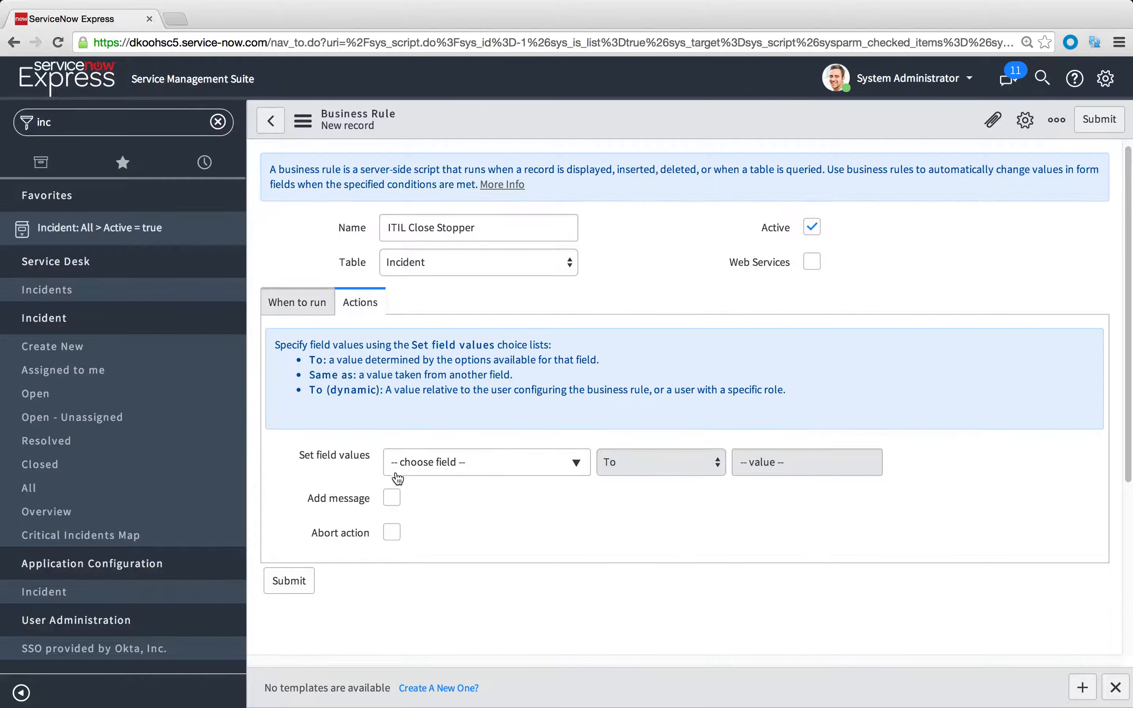
pyautogui.click(392, 533)
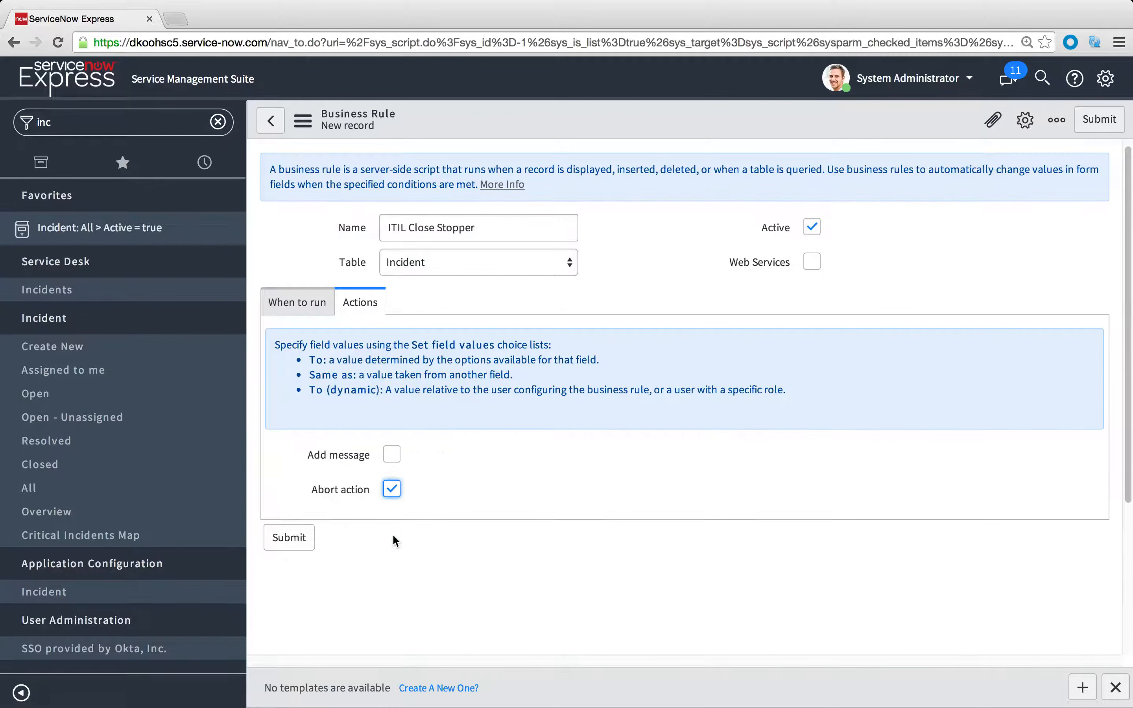
pyautogui.click(391, 452)
pyautogui.click(485, 615)
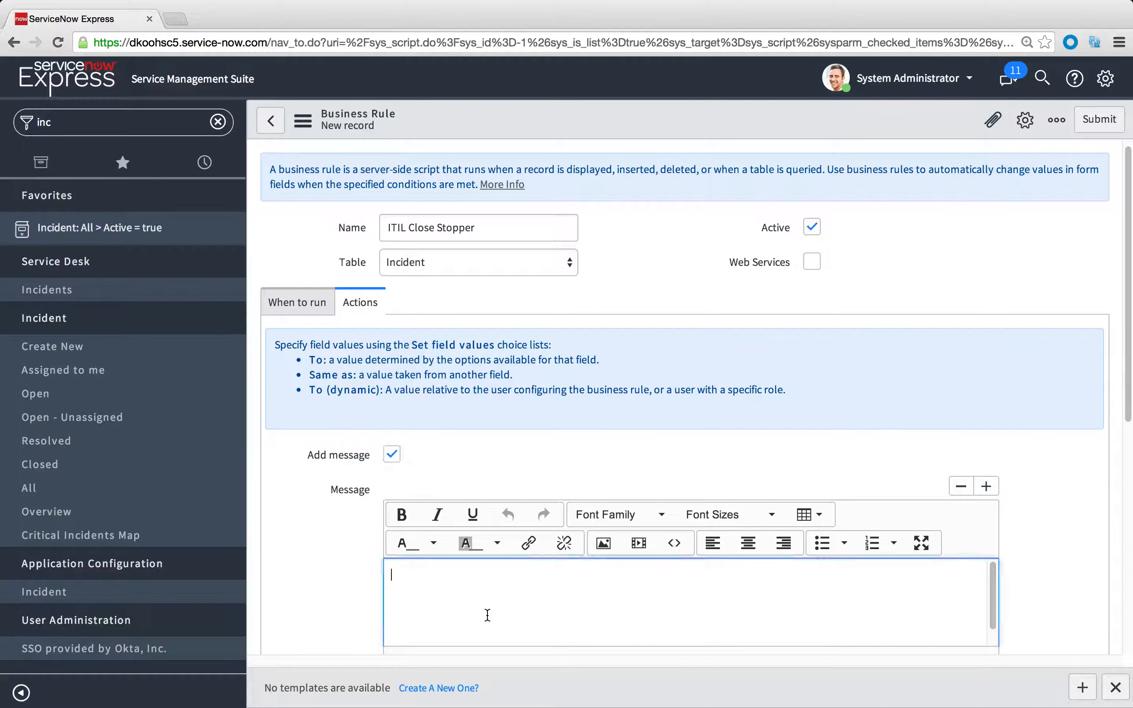
pyautogui.write('Invalid Update! Only end users ')
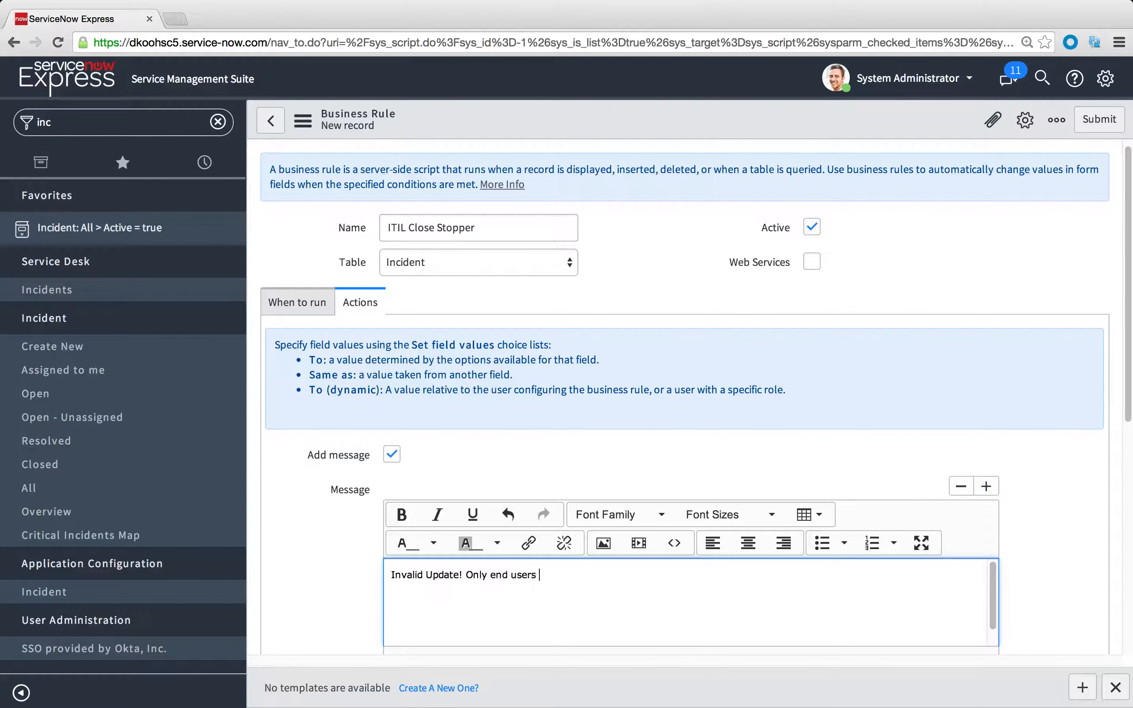
pyautogui.write('are allowed to close incidents.')
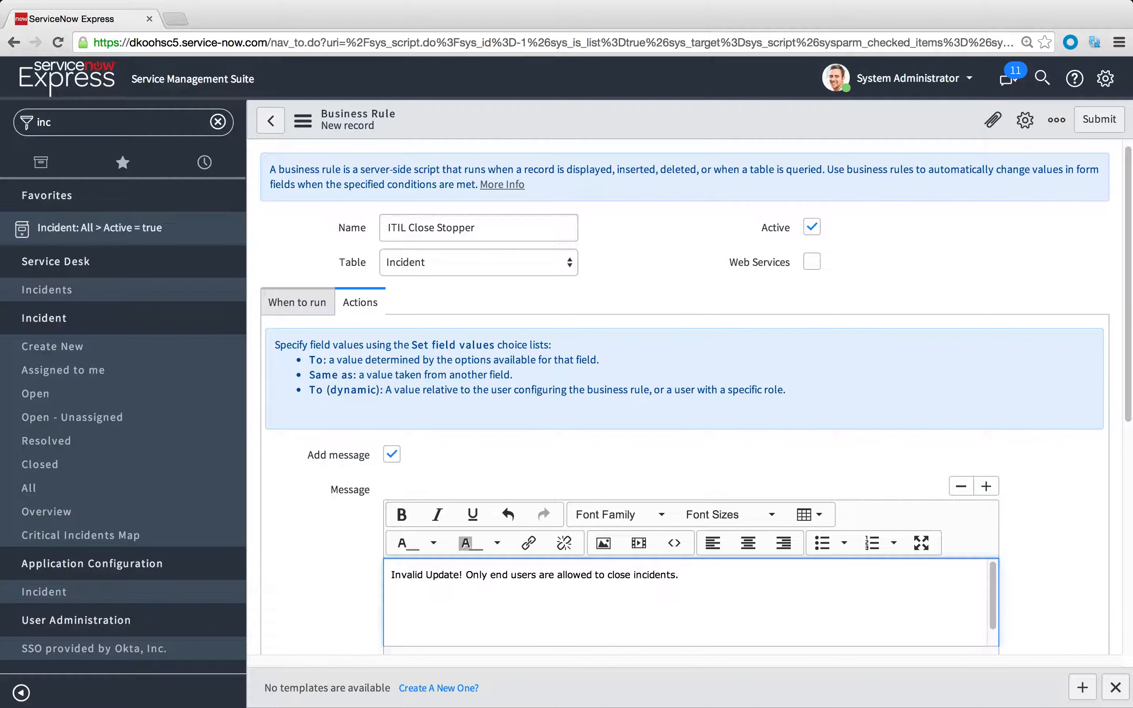
# - Add the filter condition State changes to Closed to the ITIL Close Stopper rule and submit it
pyautogui.scroll(-1, 460, 475)
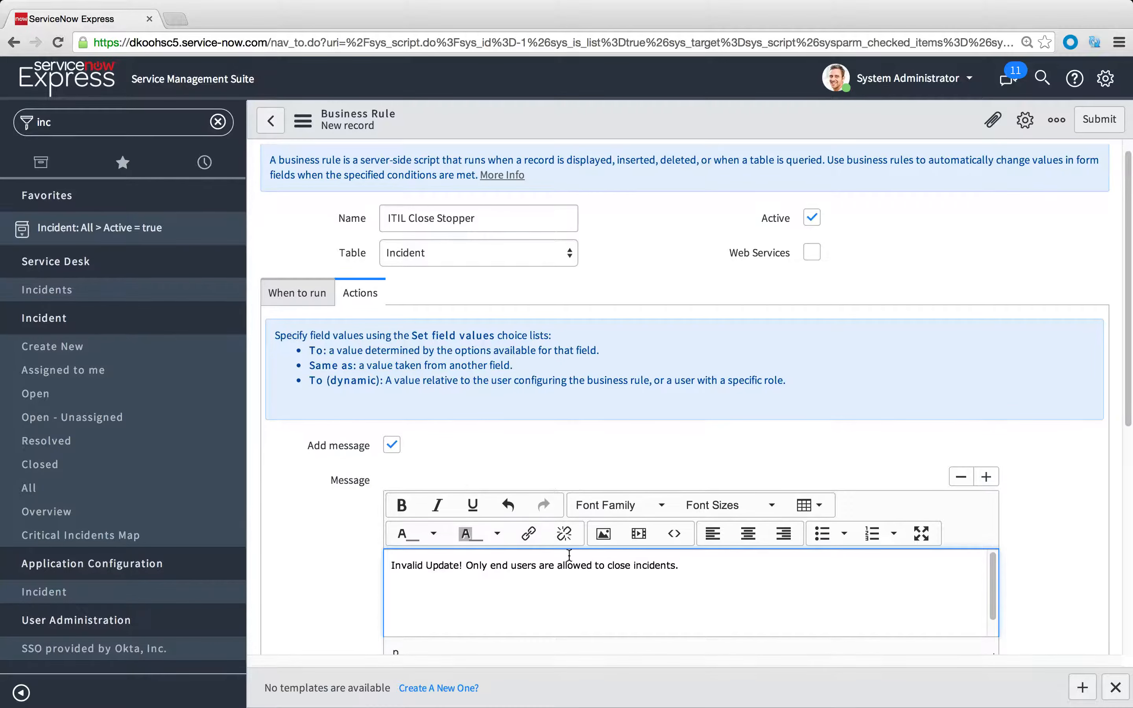
pyautogui.click(302, 295)
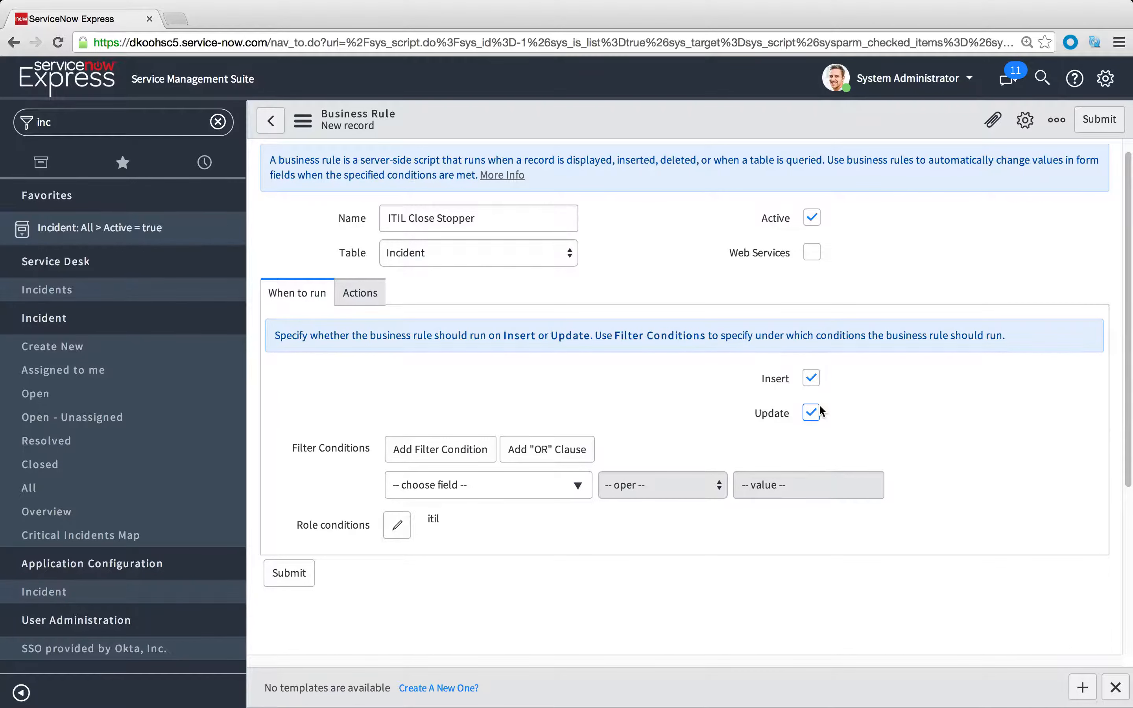
pyautogui.click(374, 297)
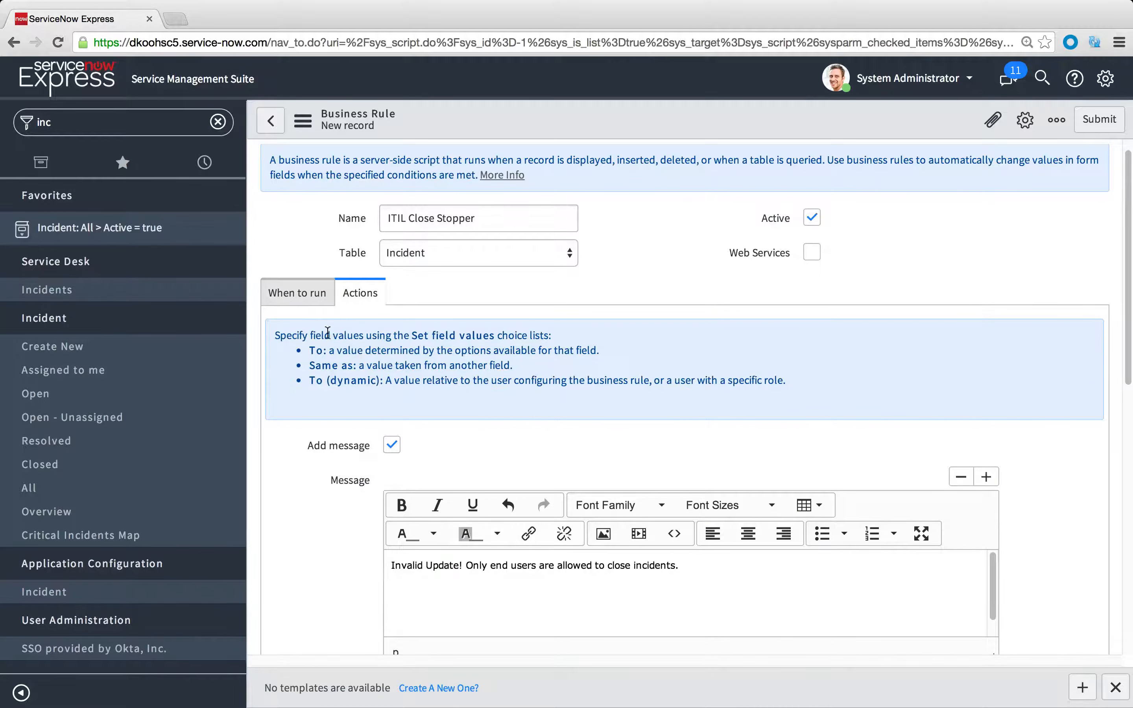
pyautogui.click(300, 295)
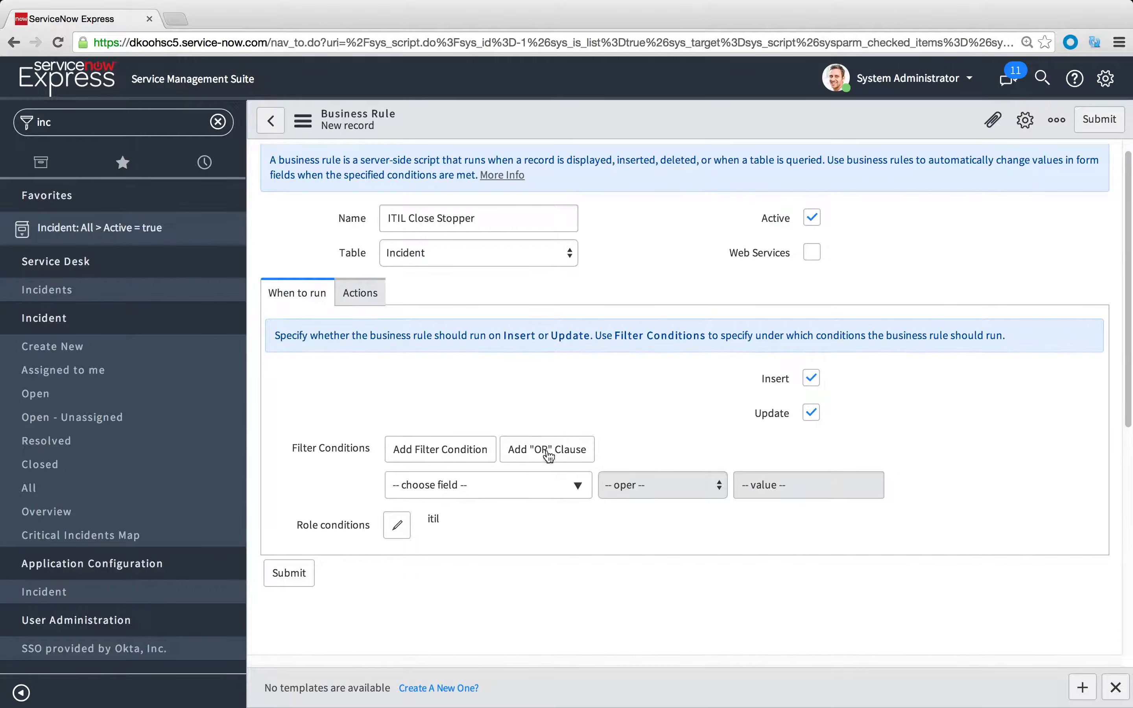
pyautogui.click(538, 486)
pyautogui.write('st')
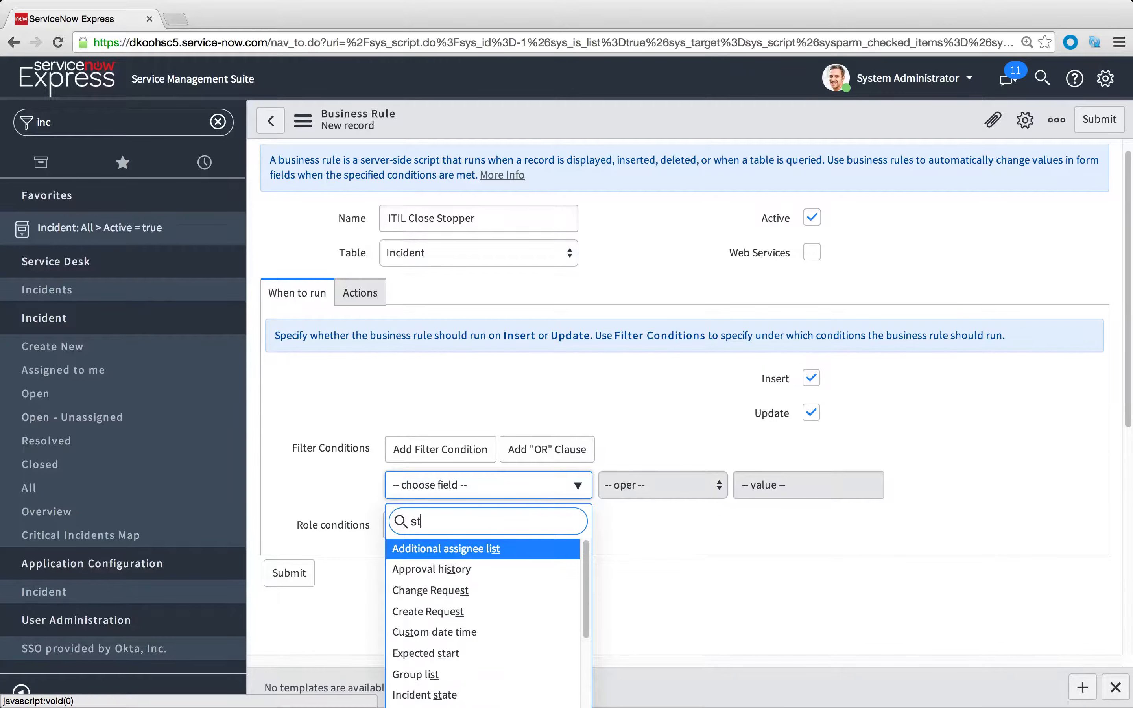
pyautogui.write('ate')
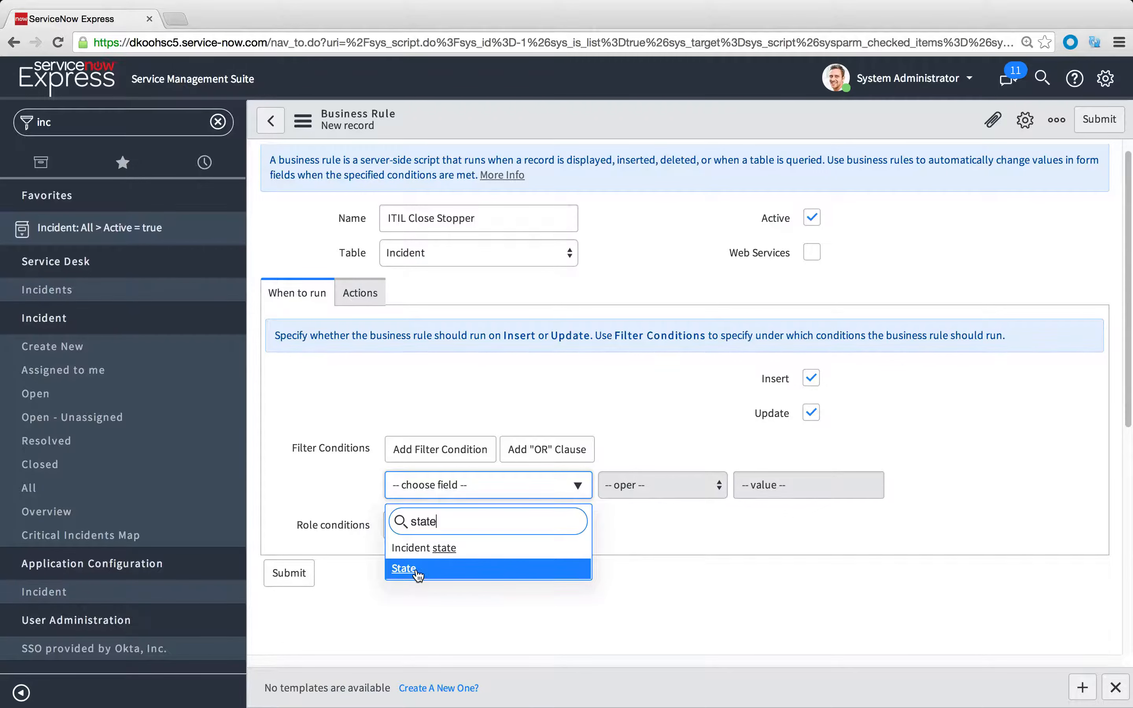
pyautogui.click(478, 573)
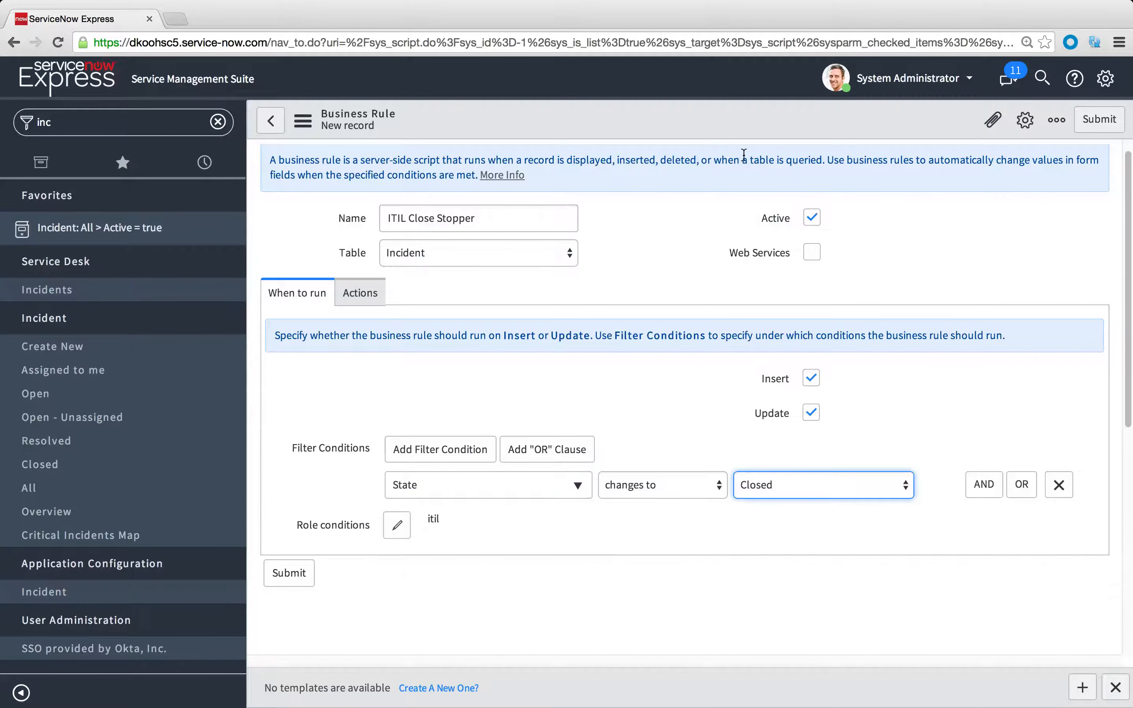
pyautogui.click(1098, 120)
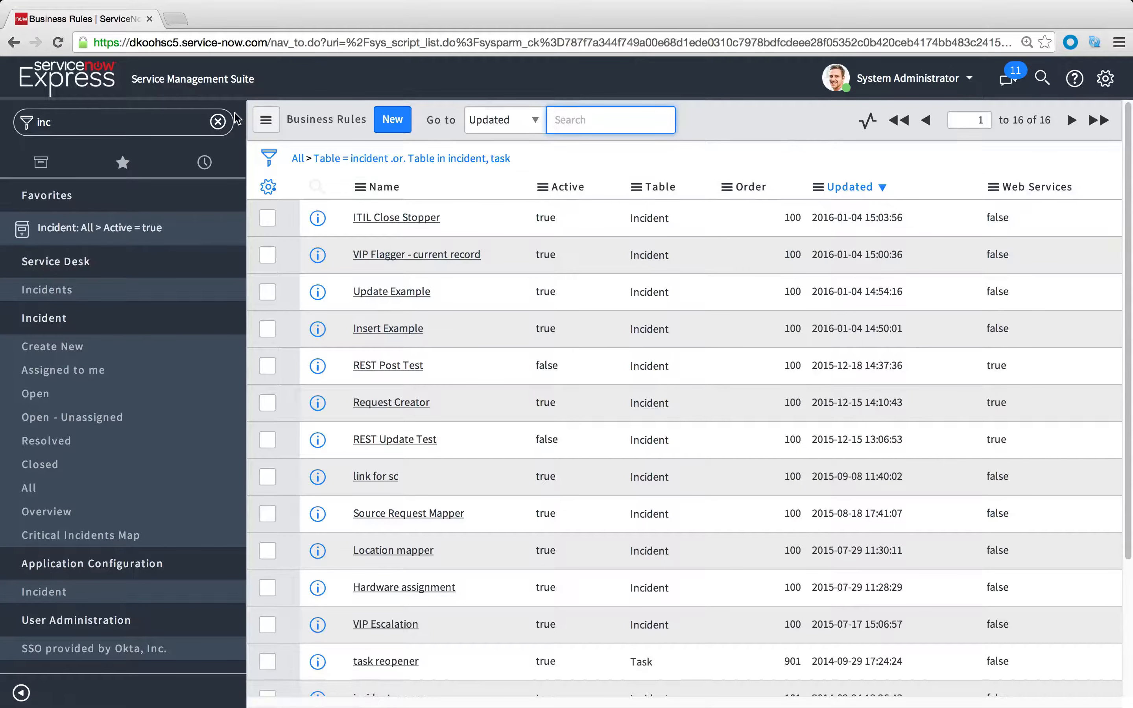
# - Open the "test new vip incident" record from the open incidents, set its State to Closed and try to save it
pyautogui.click(106, 115)
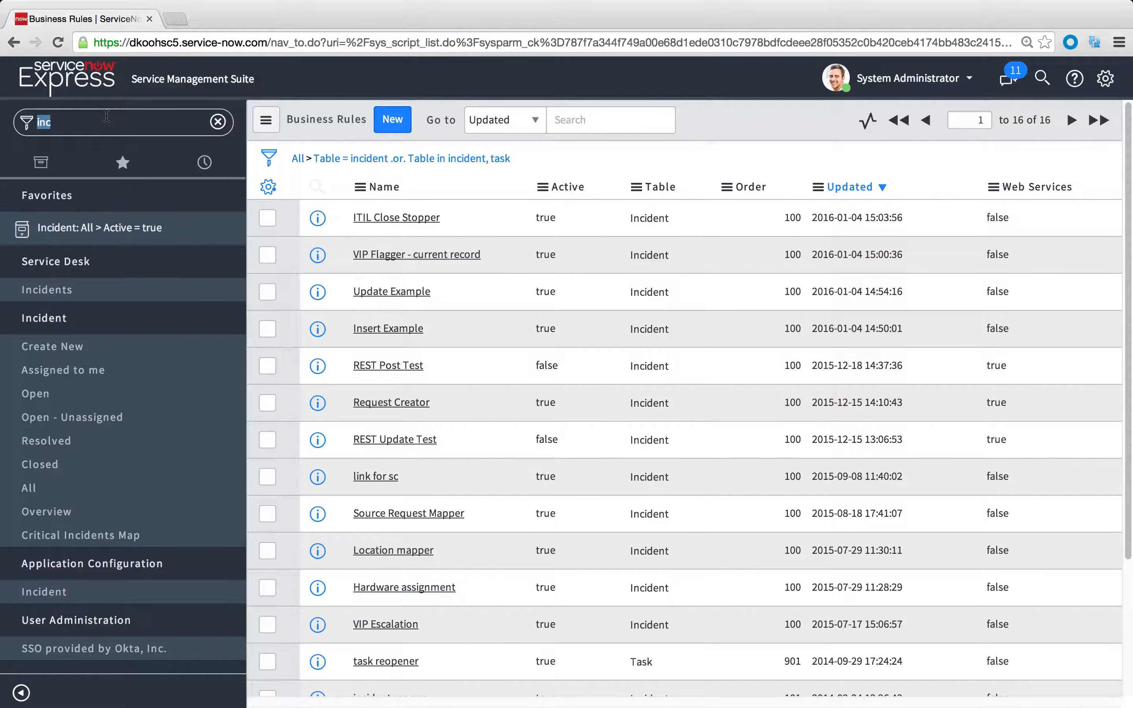
pyautogui.click(44, 401)
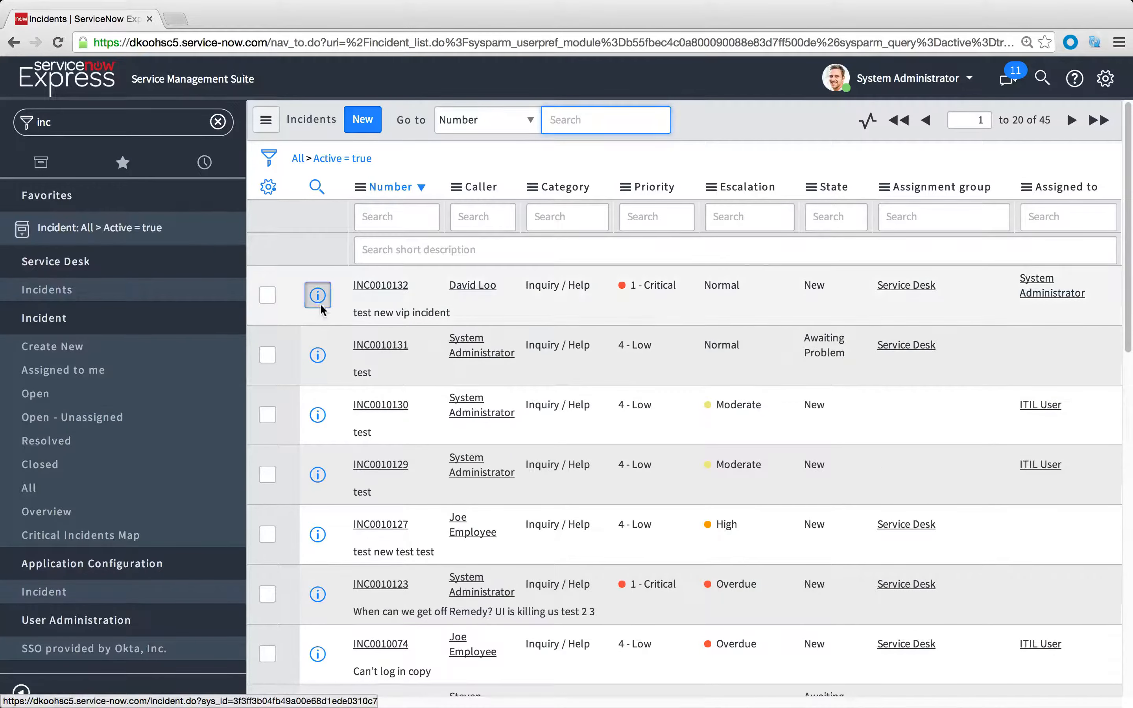
pyautogui.click(321, 309)
pyautogui.click(842, 166)
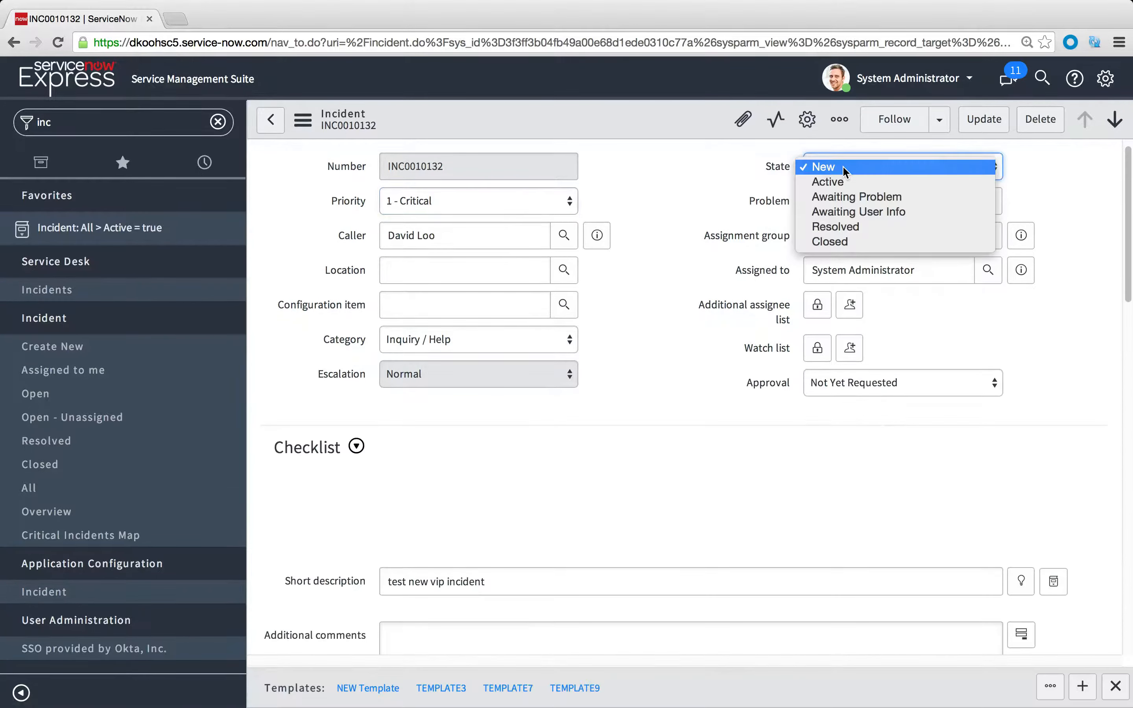
pyautogui.click(841, 241)
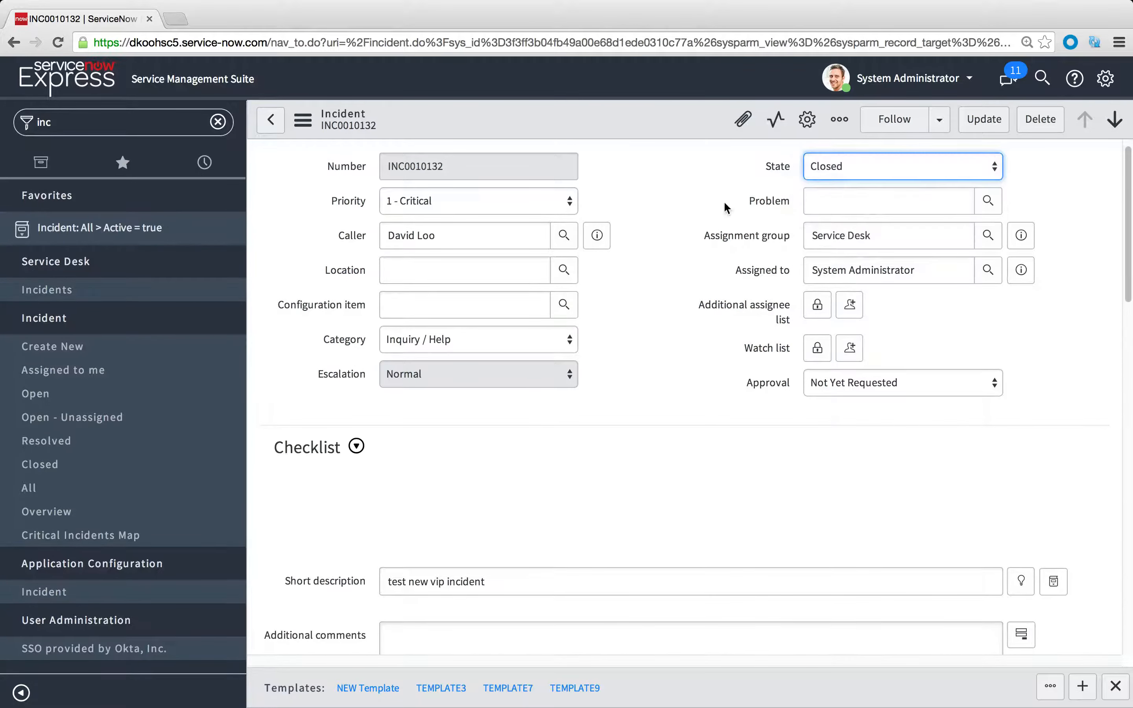
pyautogui.rightClick(635, 126)
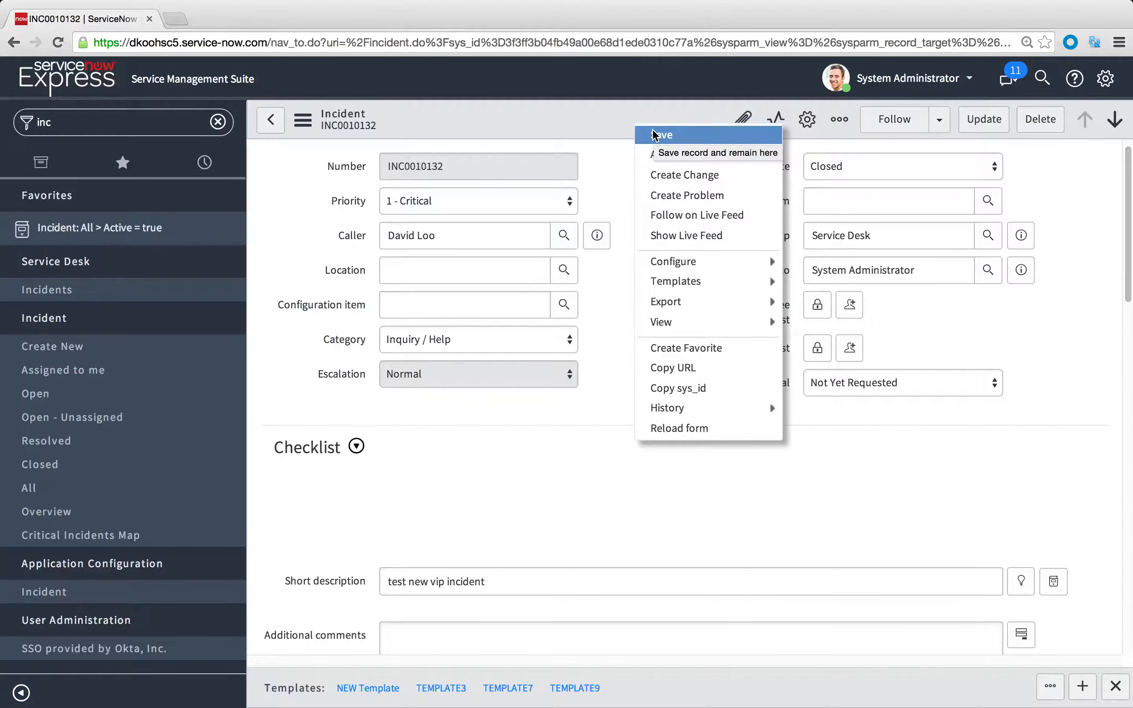
pyautogui.click(654, 135)
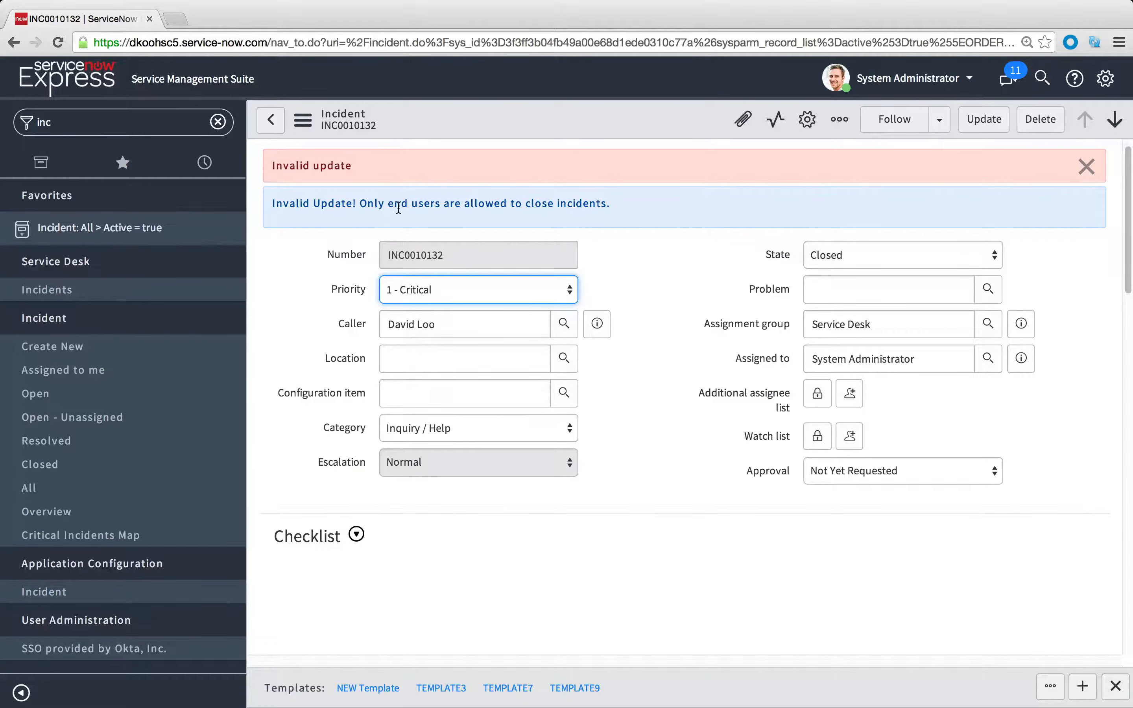
# - Dismiss the messages on the incident and reload the form to discard the unsaved State change
pyautogui.moveTo(610, 206); pyautogui.dragTo(310, 167)
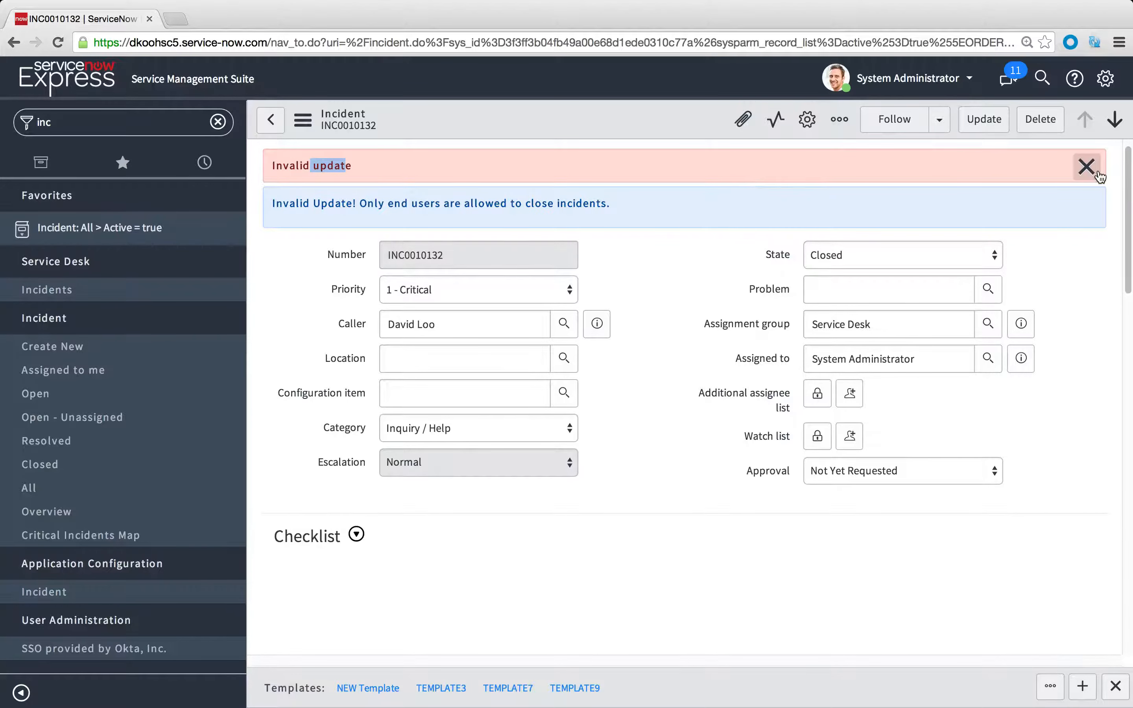
pyautogui.click(1085, 167)
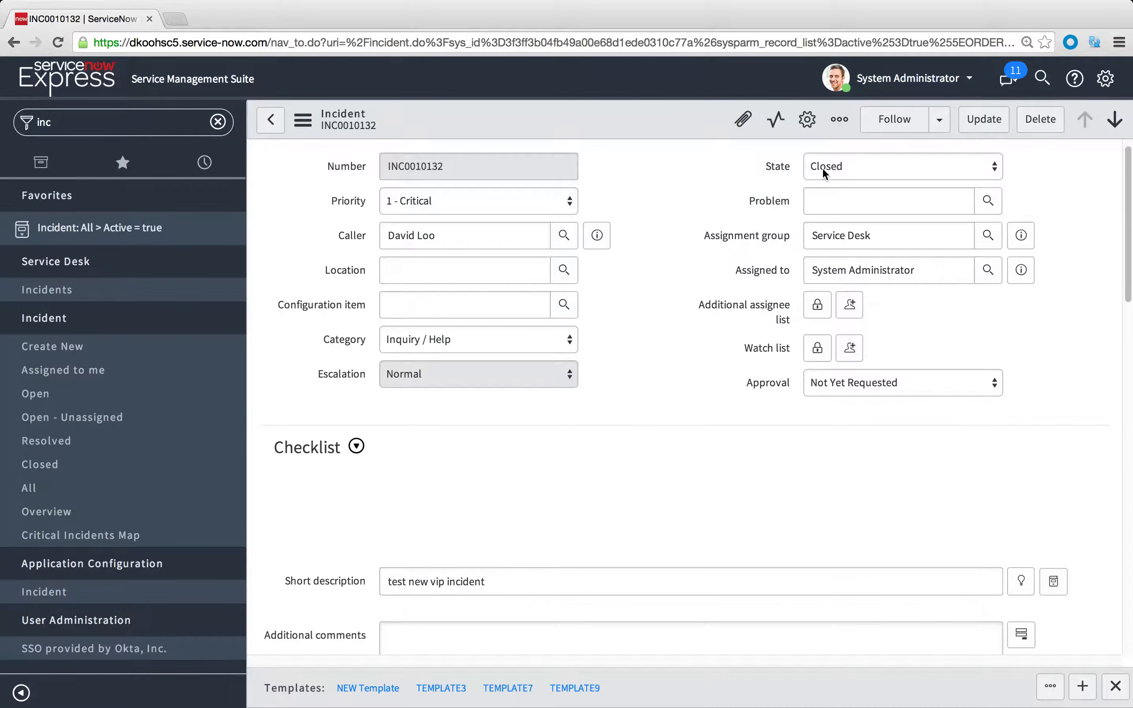
pyautogui.rightClick(627, 126)
pyautogui.click(683, 394)
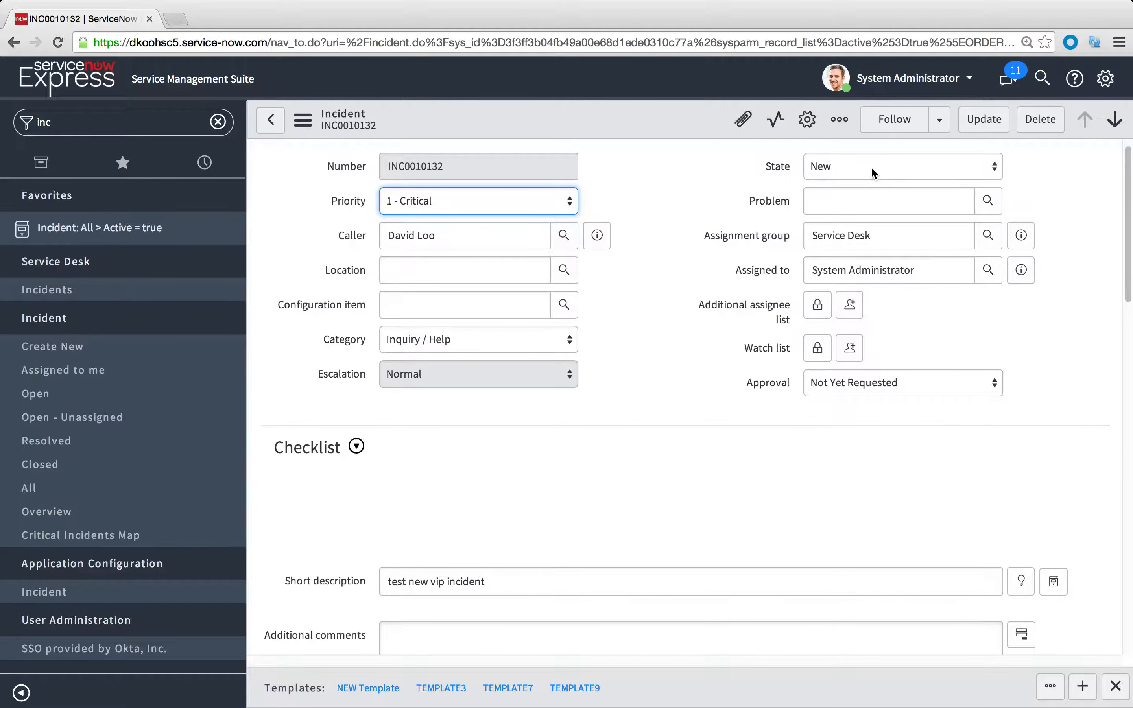
# - Create a new Incident business rule from the form's business rules configuration, named "Incident Confirmation - Self Service"
pyautogui.click(64, 123)
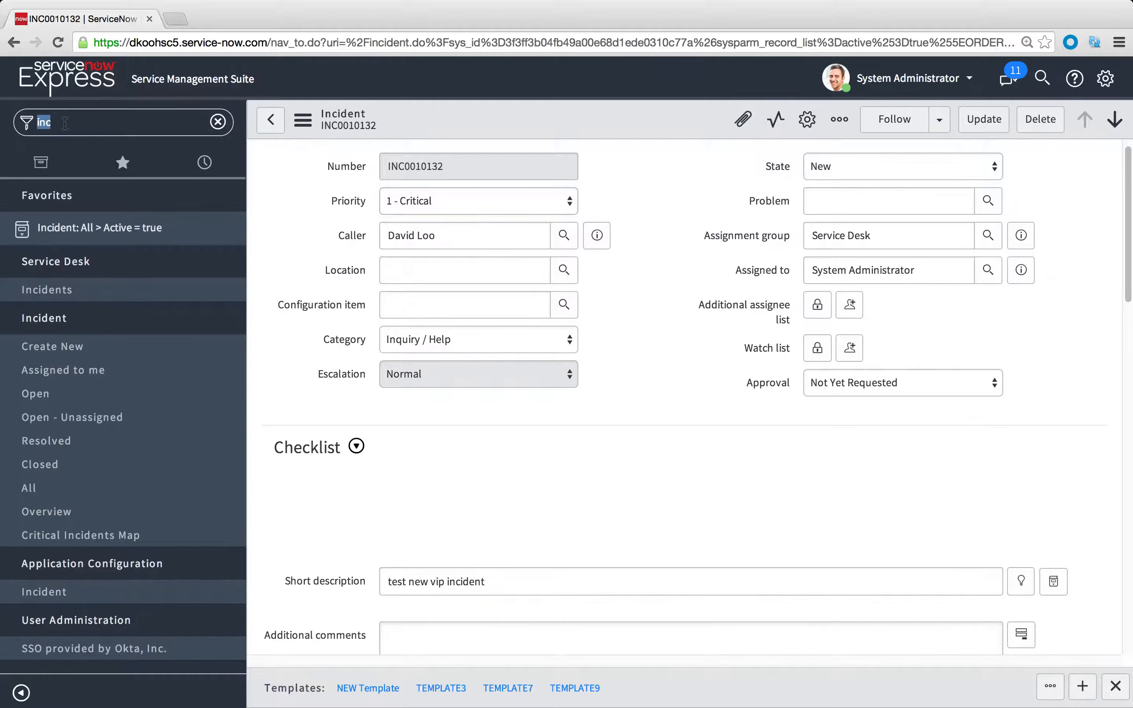
pyautogui.rightClick(545, 122)
pyautogui.moveTo(643, 257)
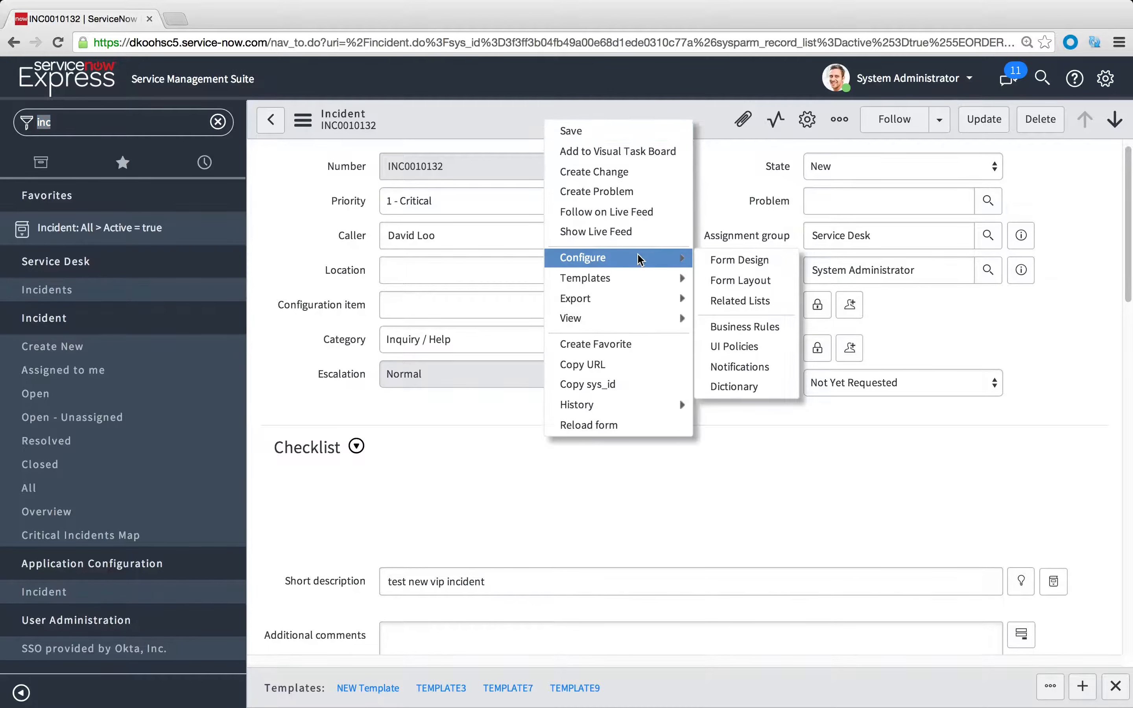
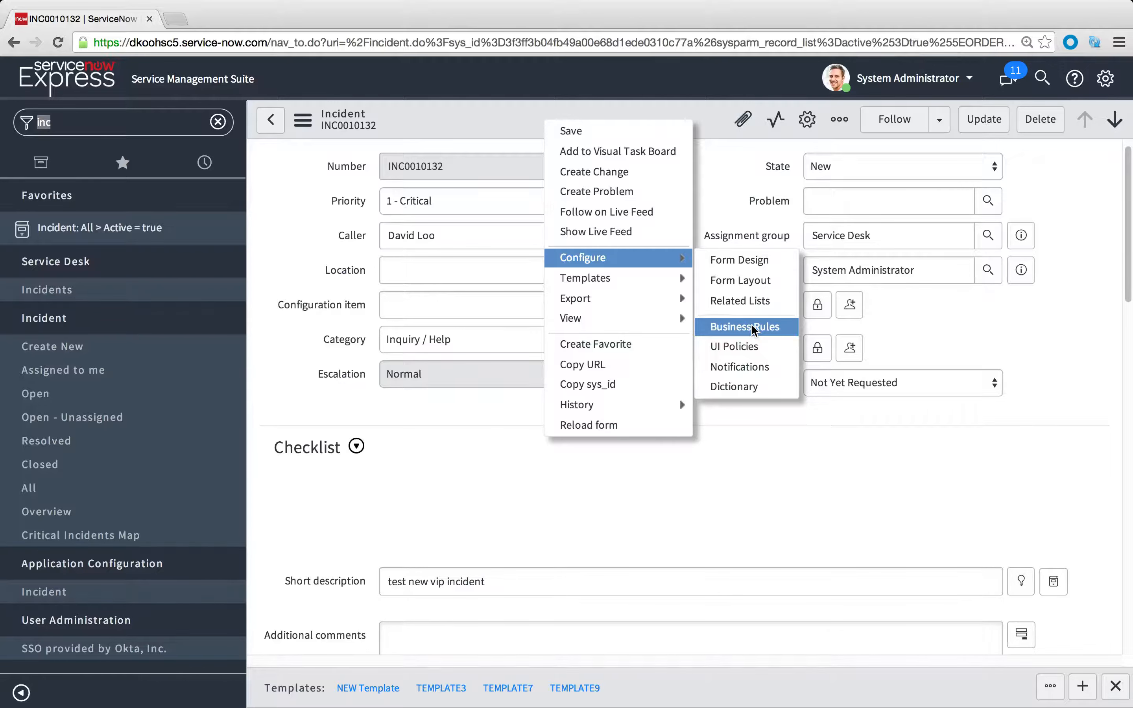
pyautogui.click(749, 326)
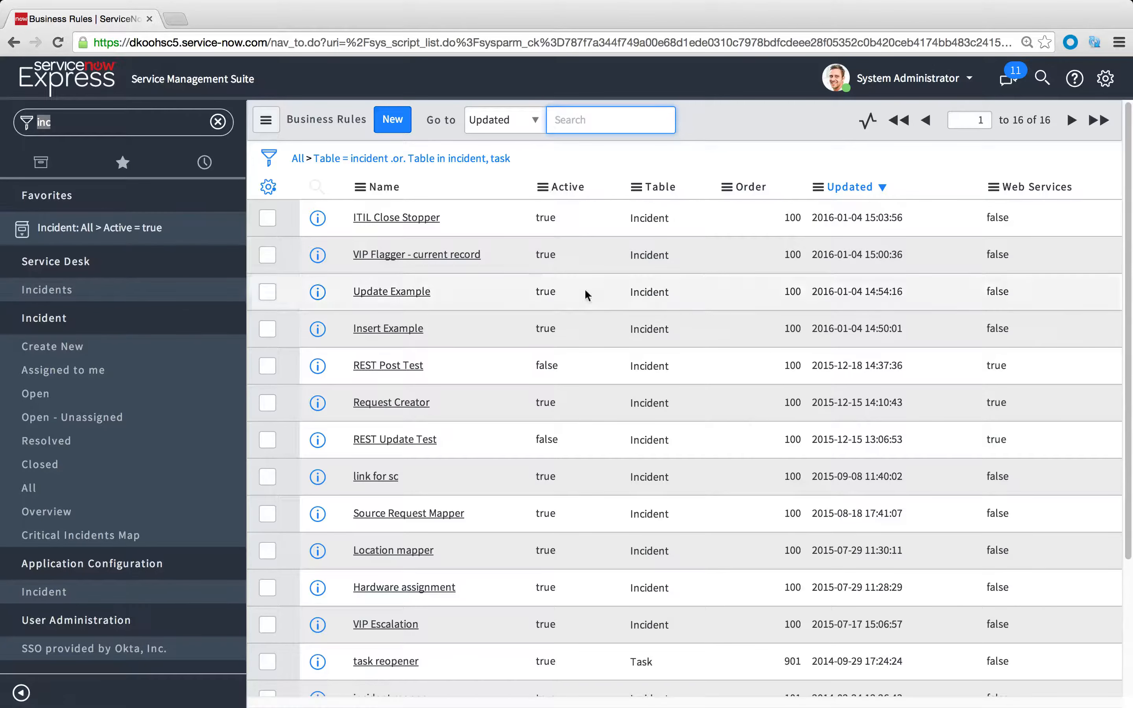
pyautogui.click(376, 122)
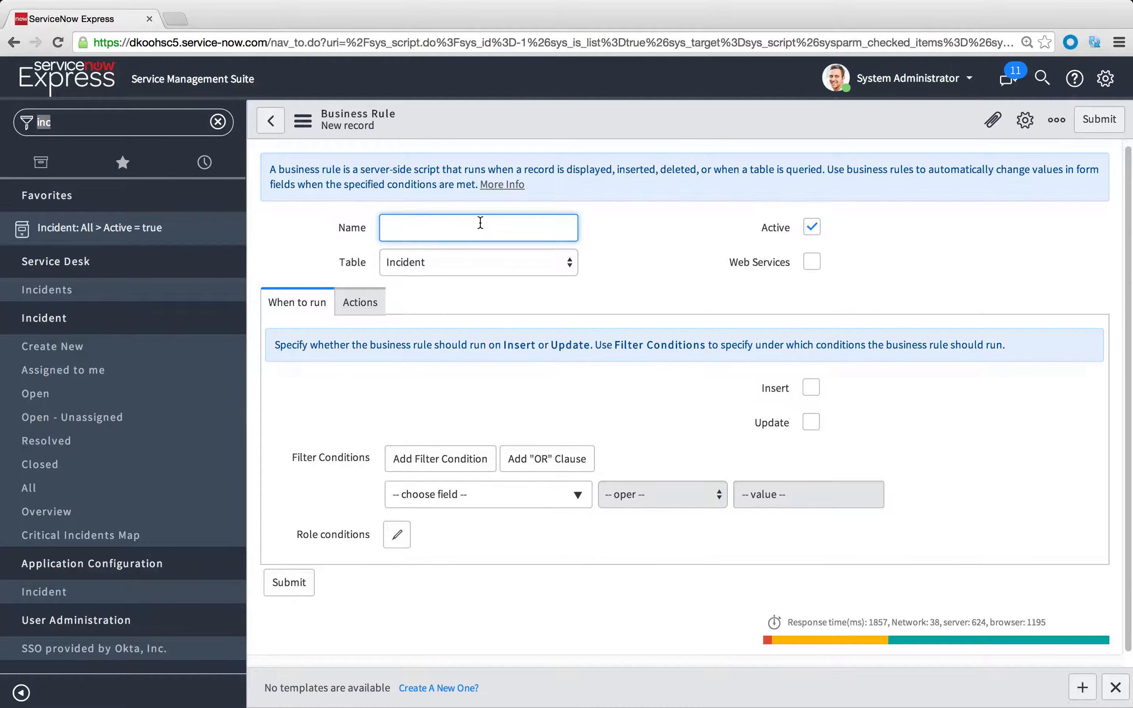
pyautogui.write('Incident Confirmation - Self Service')
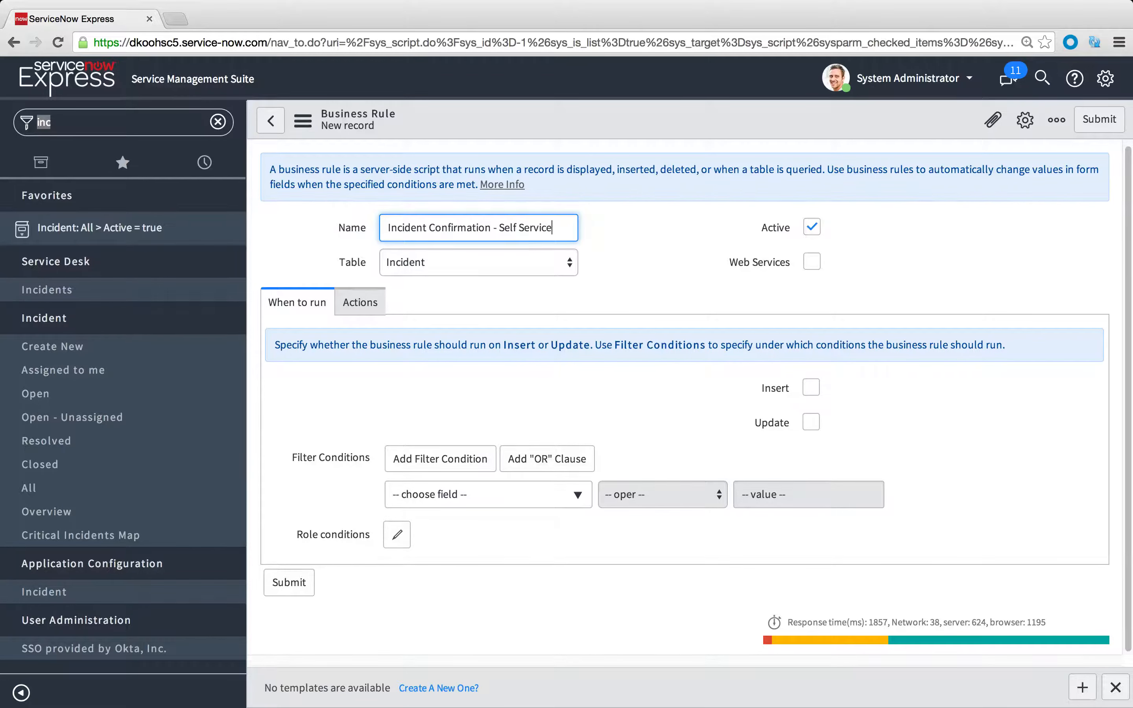
# - Make the new rule run on Insert with the filter condition Contact type is Self-service
pyautogui.click(811, 387)
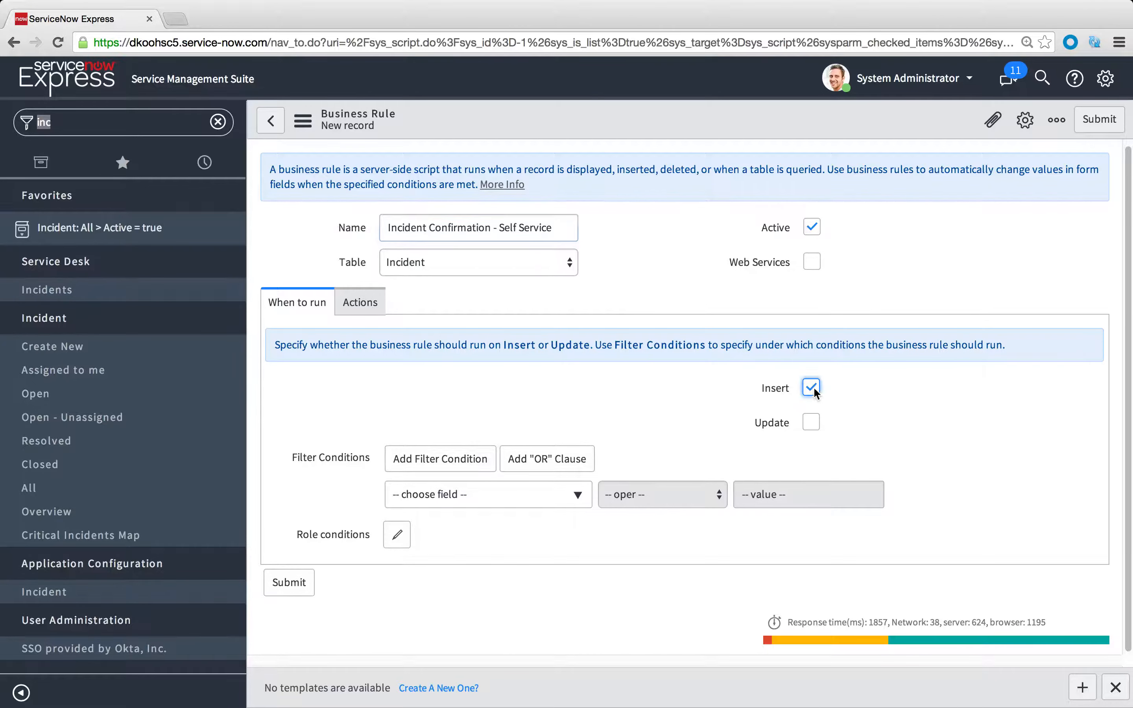
pyautogui.click(521, 499)
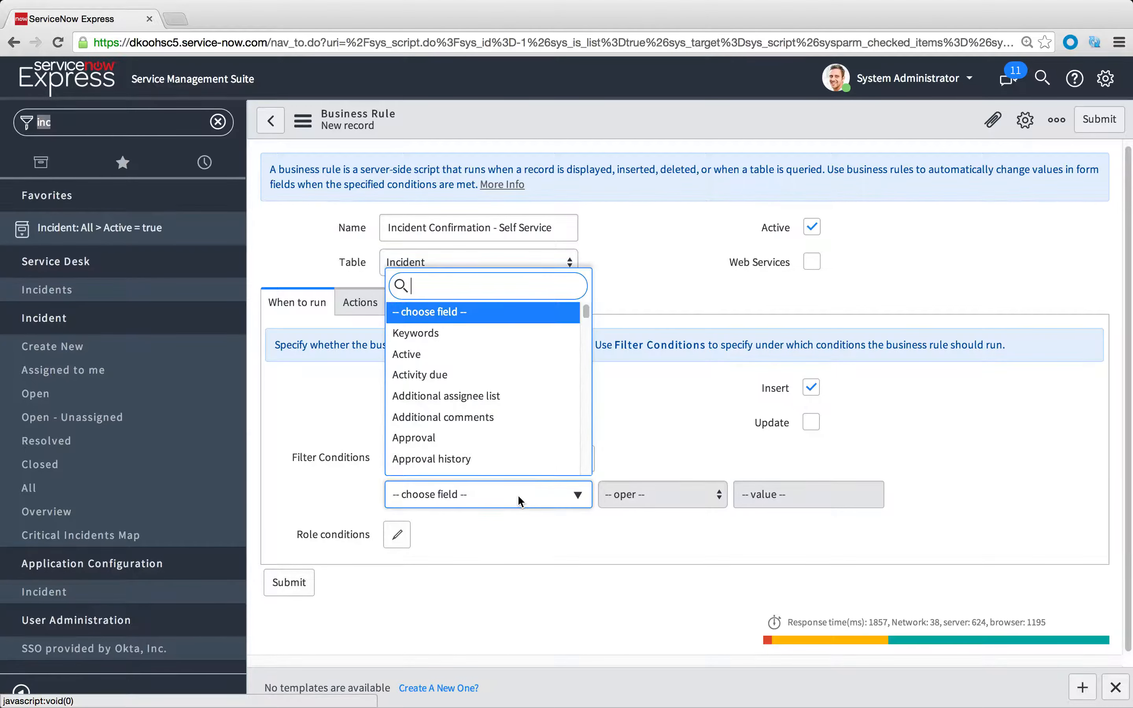
pyautogui.write('cont')
pyautogui.press('Return')
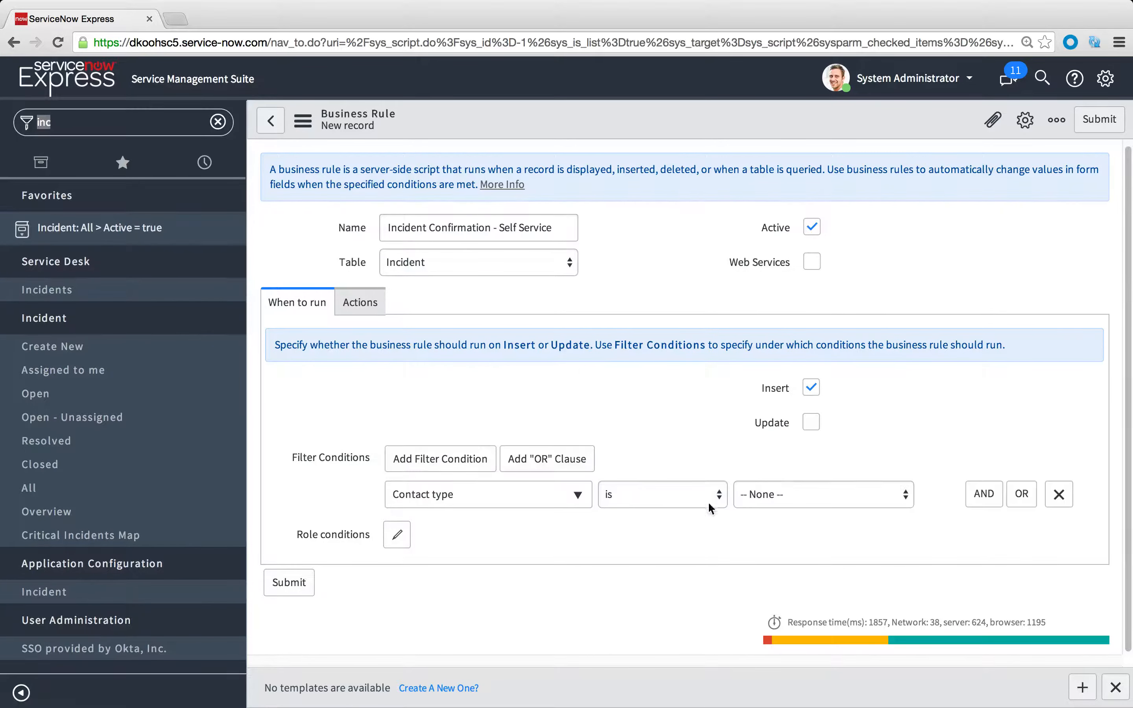
pyautogui.click(776, 496)
pyautogui.click(774, 535)
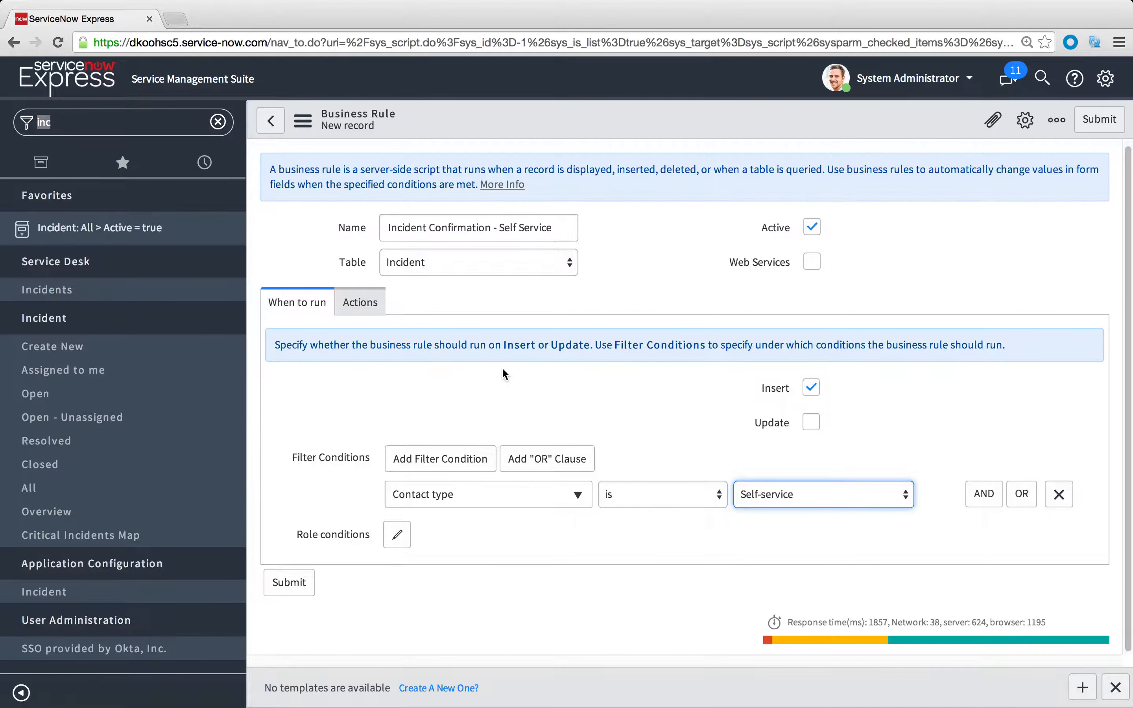
# - Enable the Add message action for the Incident Confirmation - Self Service business rule
pyautogui.click(362, 303)
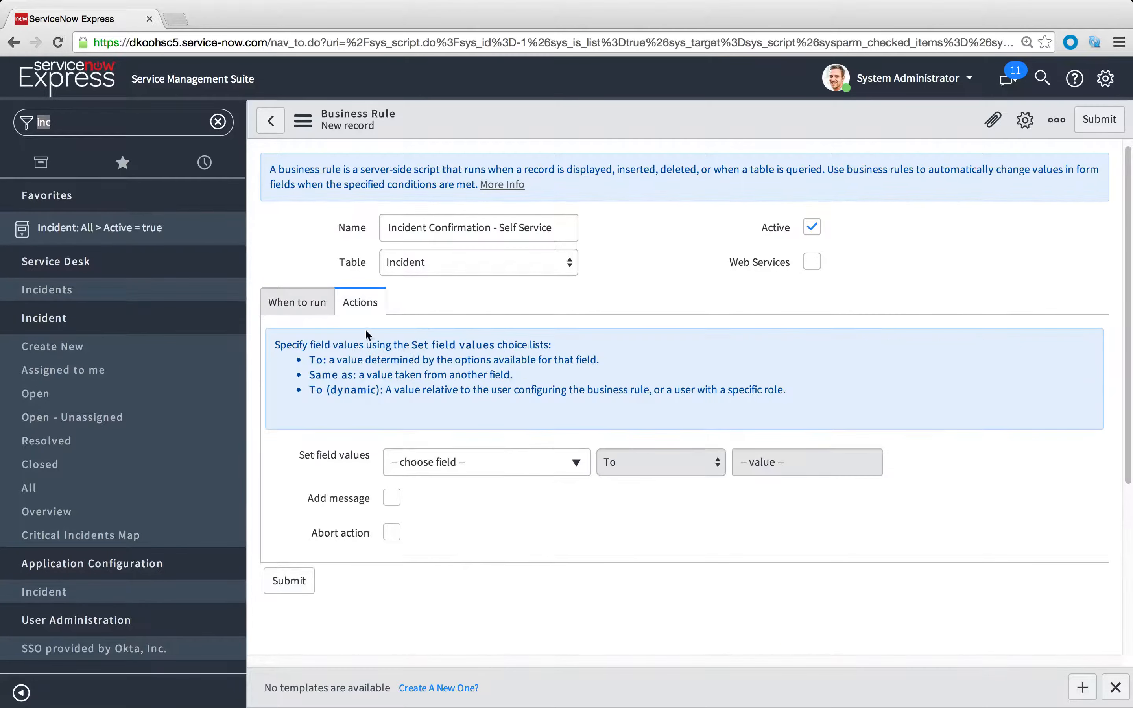
pyautogui.click(391, 497)
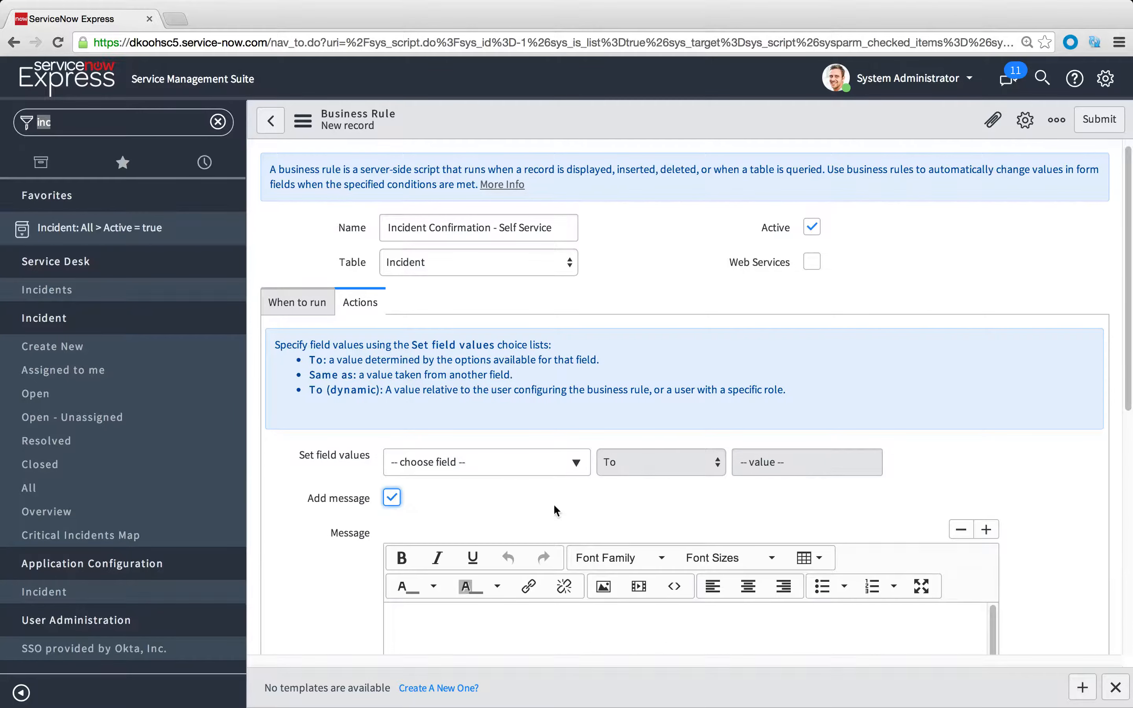
pyautogui.scroll(-4, 557, 502)
pyautogui.scroll(-1, 569, 500)
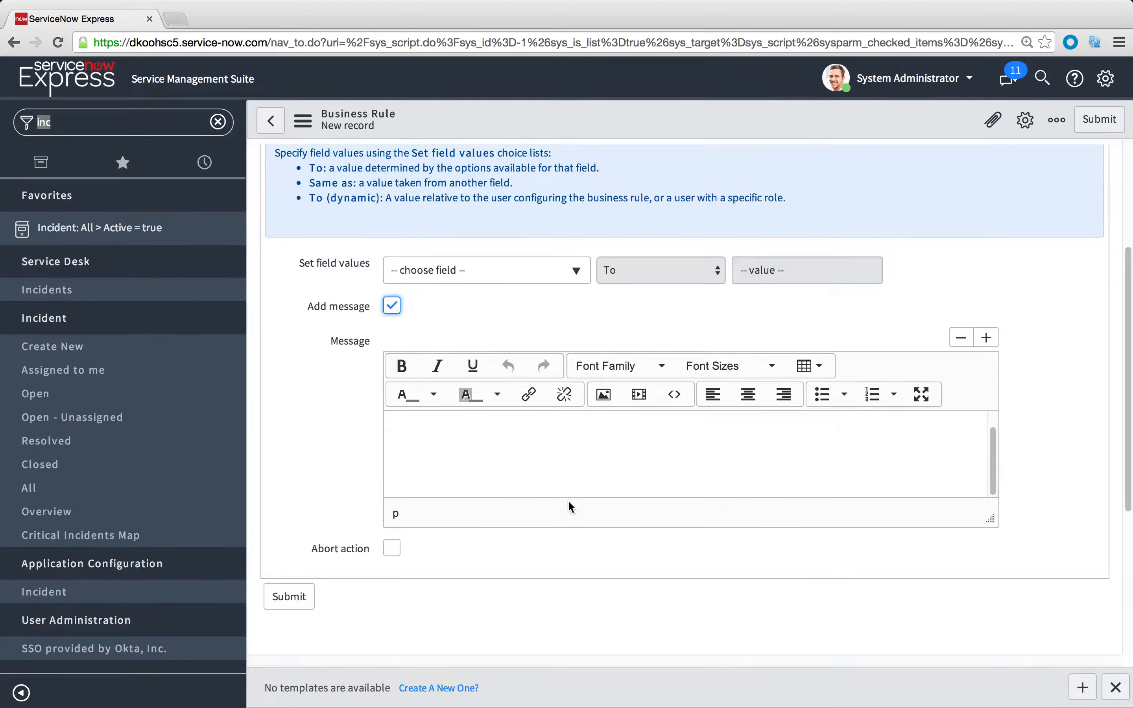
# - Replace the message's HTML source with the copied "ServiceNow Incident Received" template, check the code and apply it
pyautogui.click(676, 396)
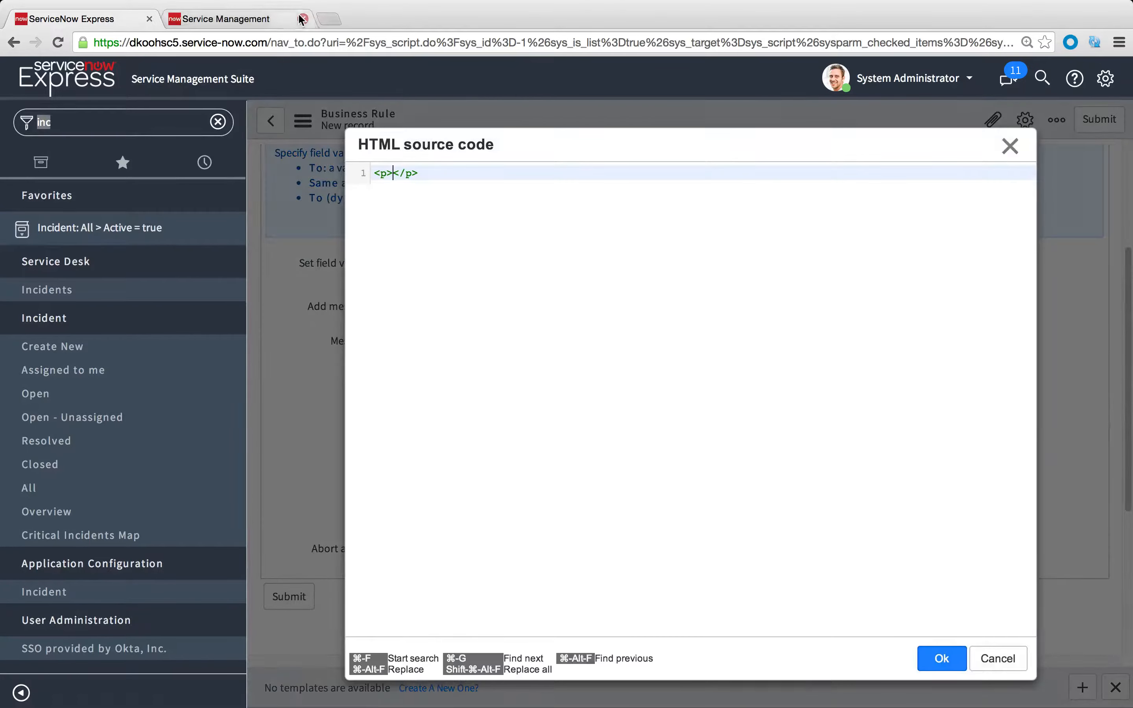
pyautogui.click(302, 19)
pyautogui.moveTo(431, 174); pyautogui.dragTo(367, 176)
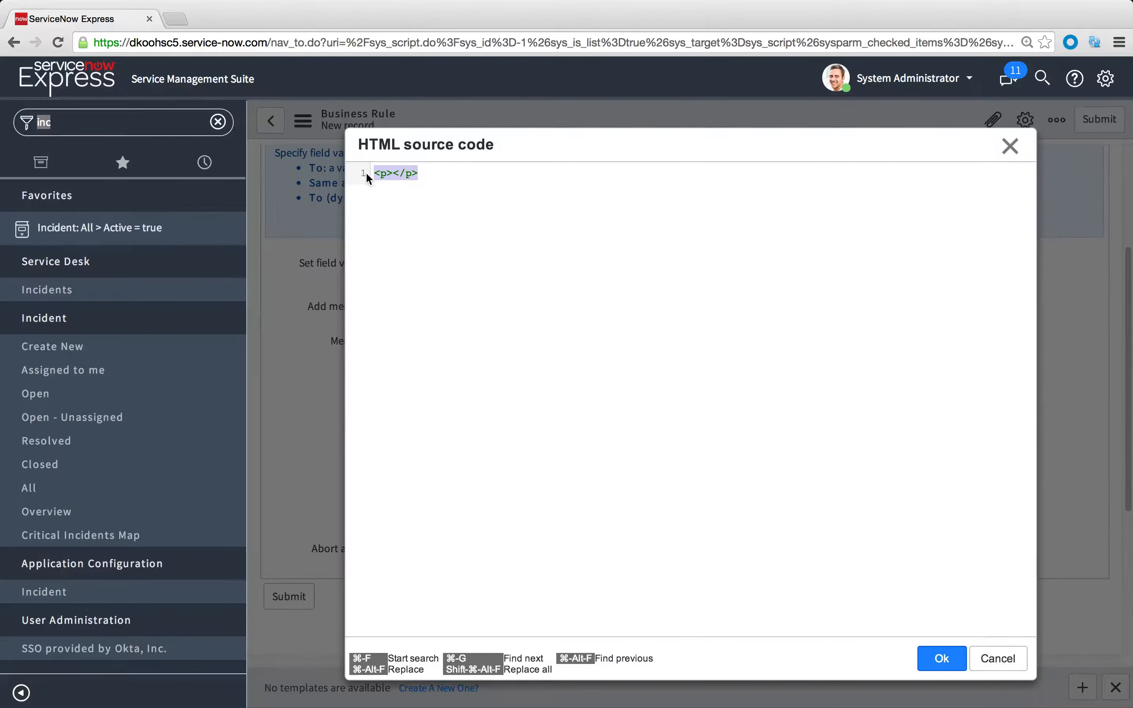
pyautogui.press('super+v')
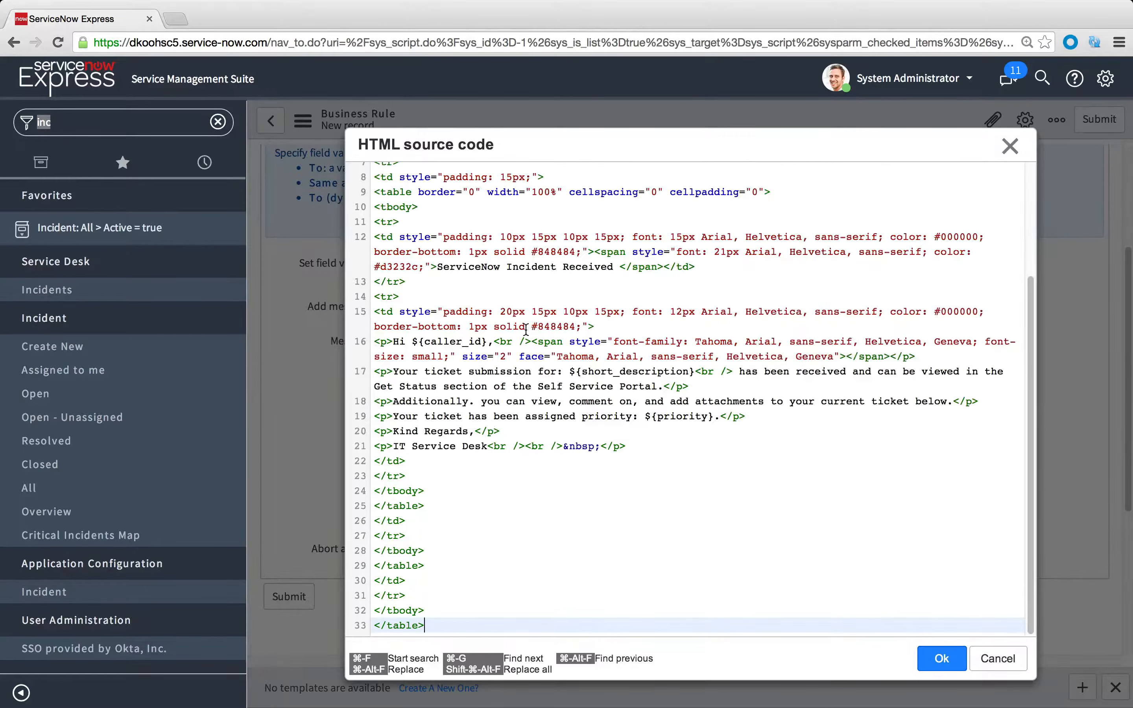
pyautogui.scroll(5, 525, 329)
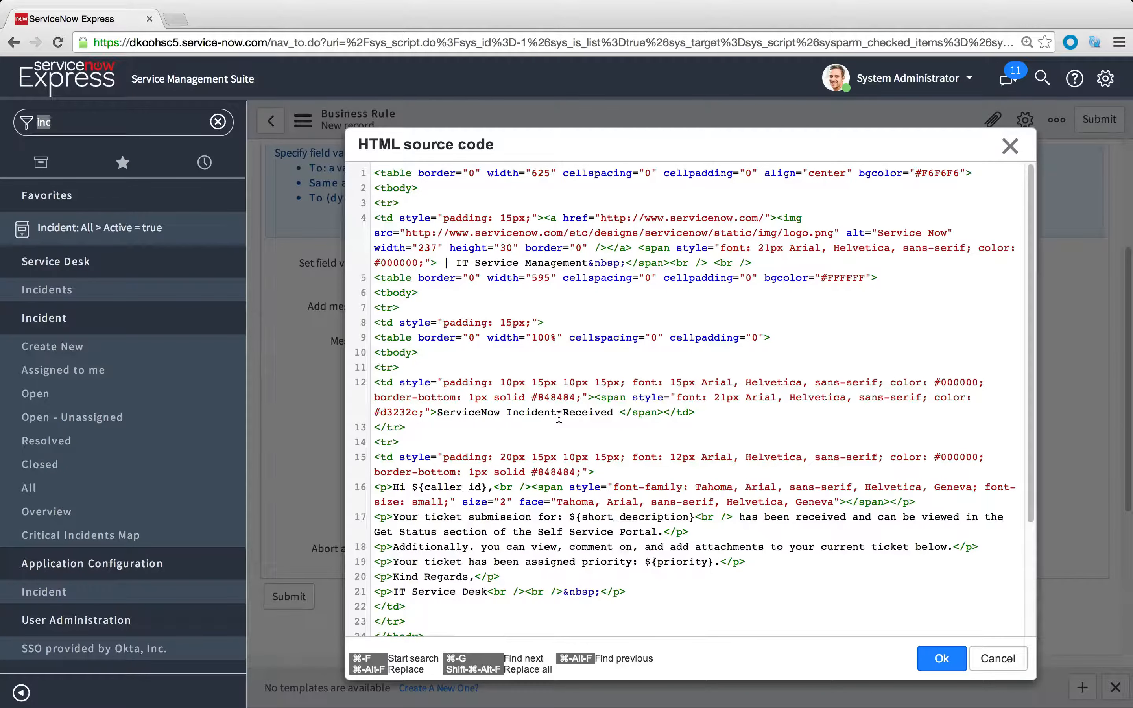
pyautogui.scroll(-5, 559, 417)
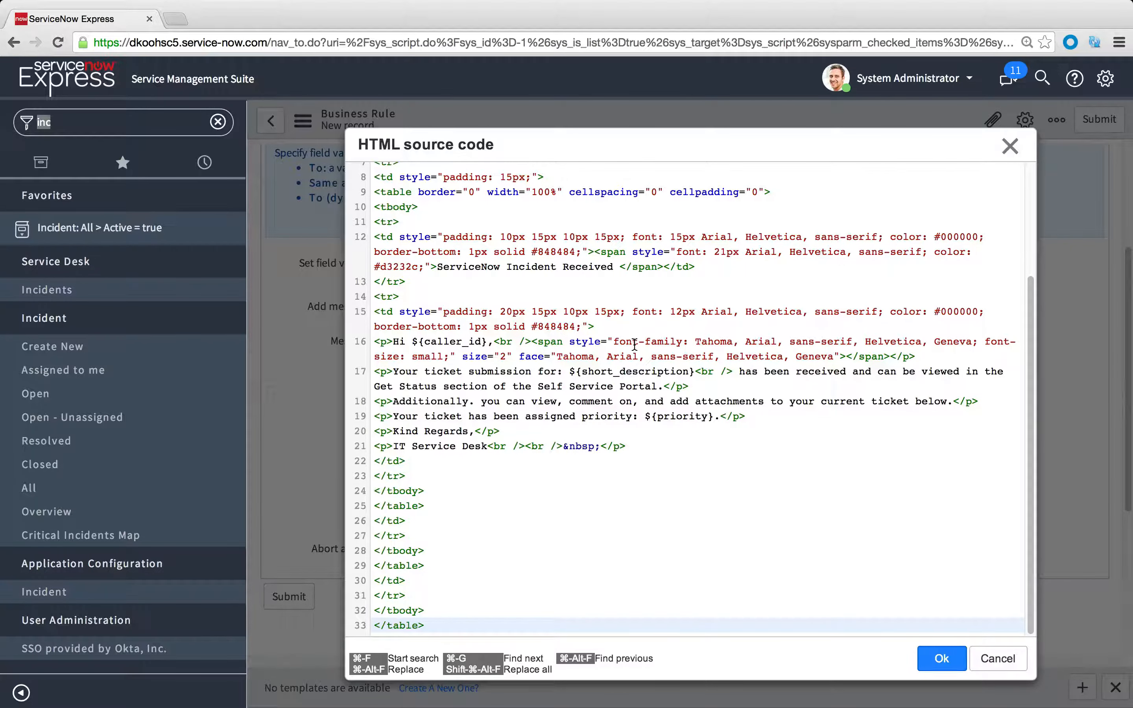
pyautogui.scroll(5, 637, 370)
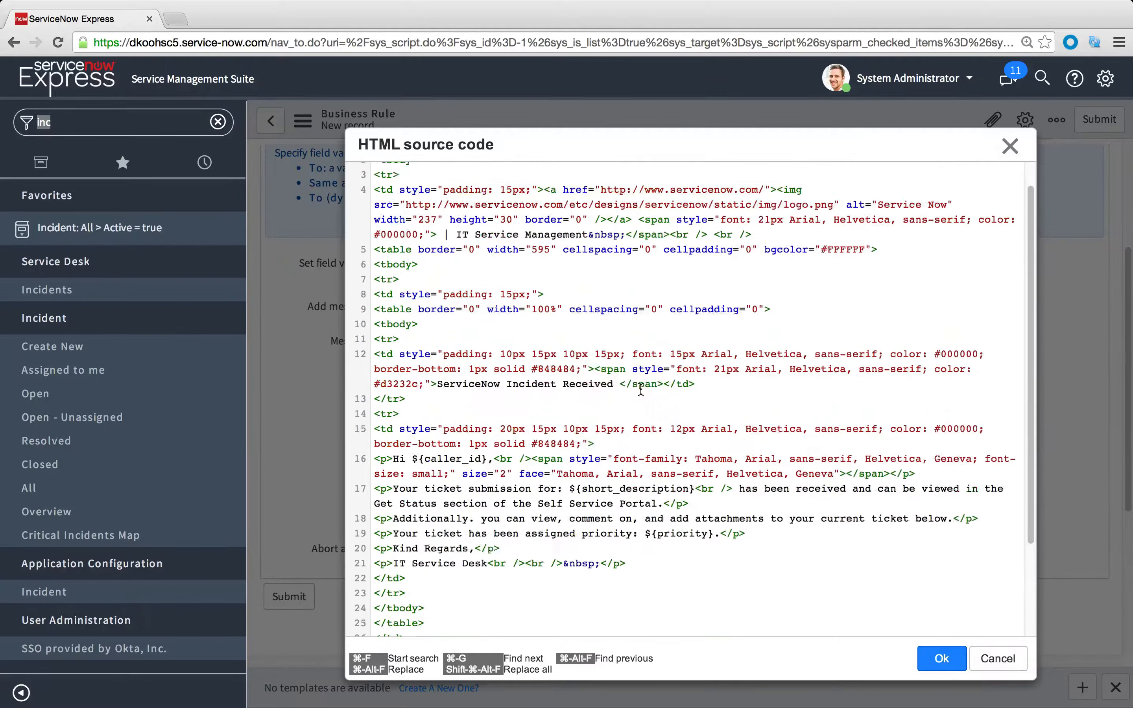
pyautogui.scroll(1, 640, 389)
pyautogui.scroll(-1, 640, 390)
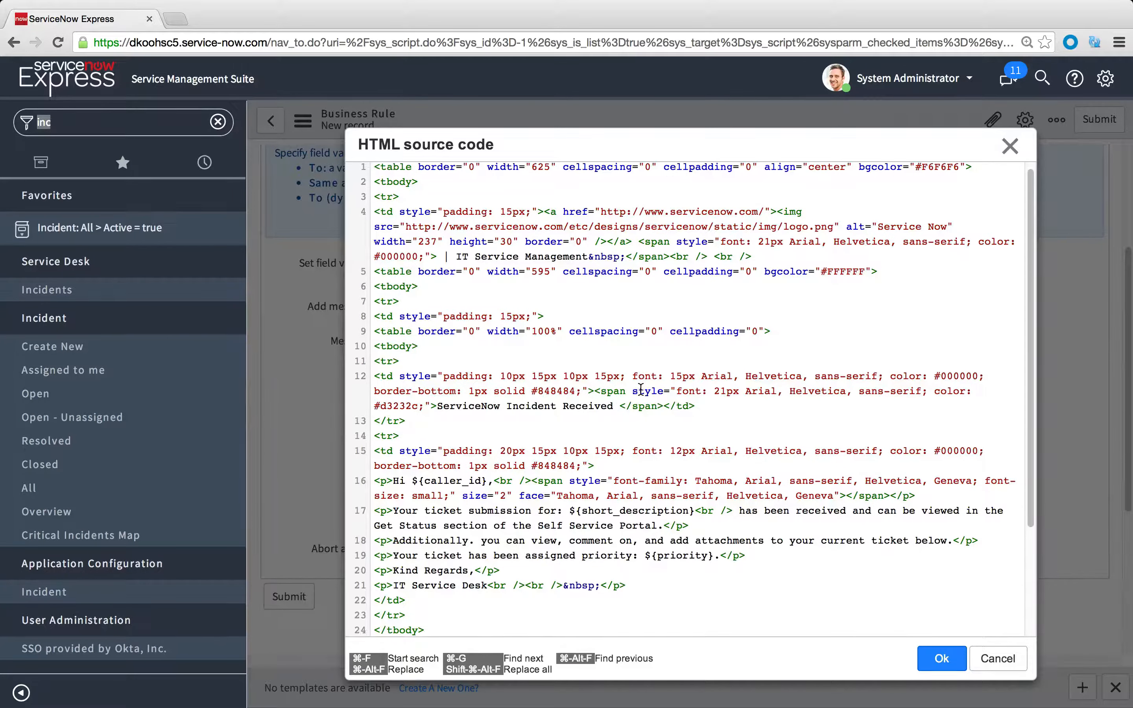
pyautogui.scroll(-1, 640, 389)
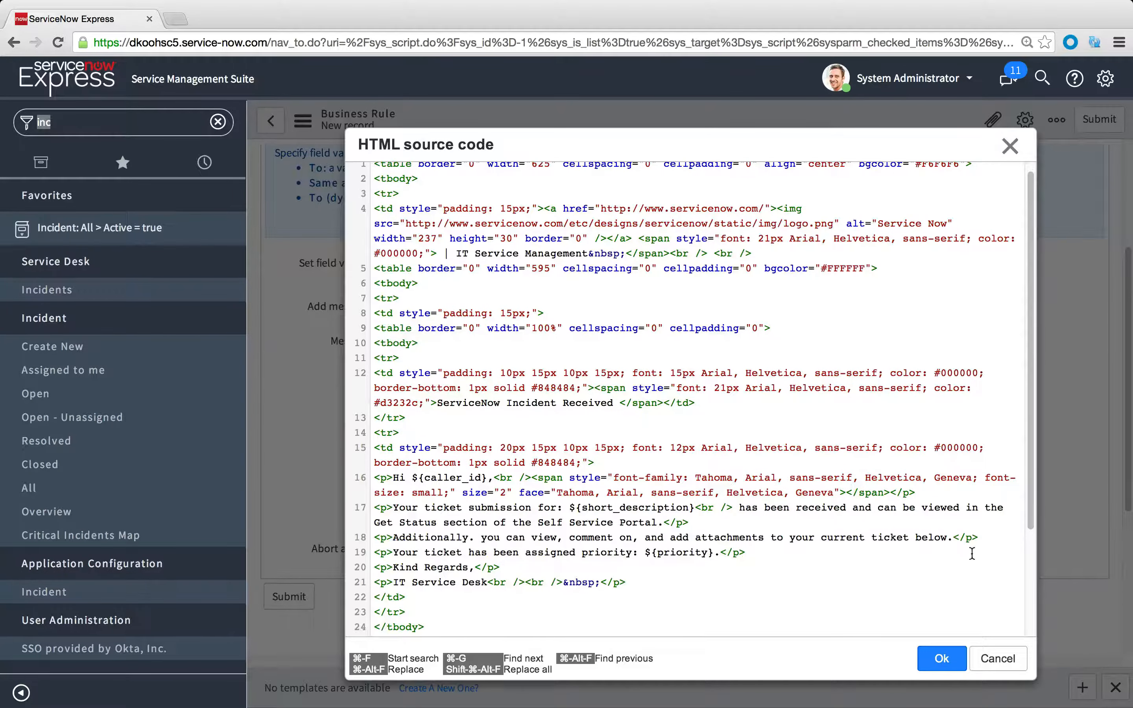
pyautogui.click(940, 656)
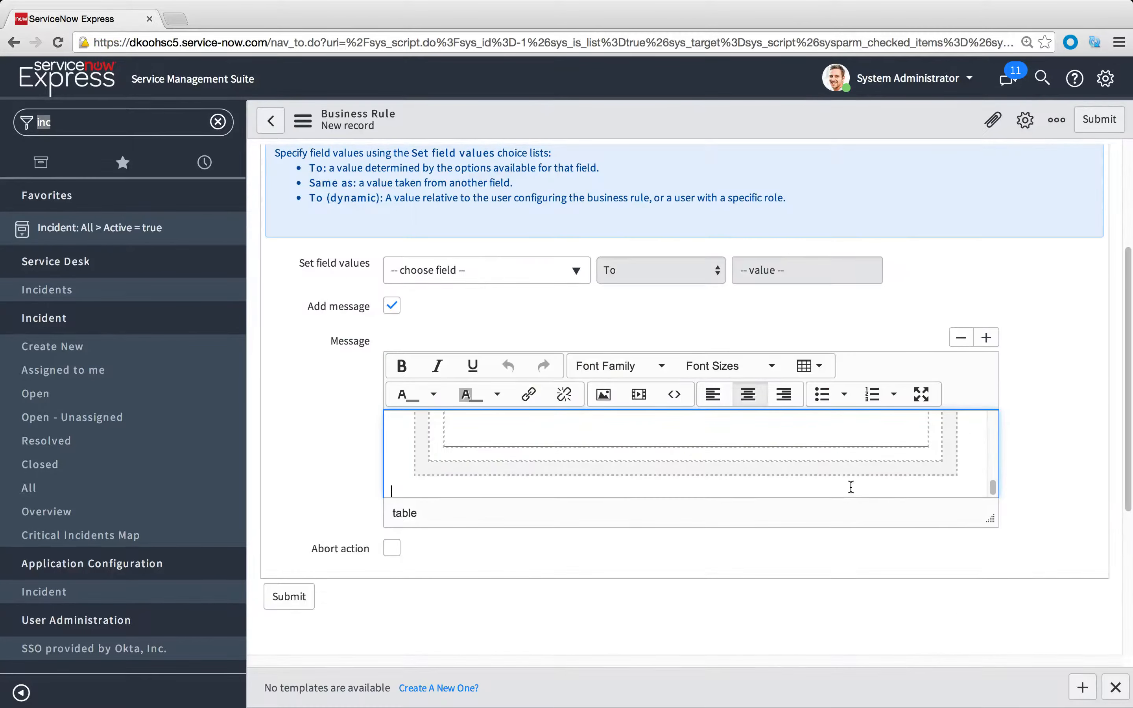
# - Enlarge the Message editor vertically to show more of the formatted confirmation
pyautogui.scroll(1, 849, 485)
pyautogui.moveTo(995, 520); pyautogui.dragTo(997, 674)
pyautogui.scroll(3, 864, 589)
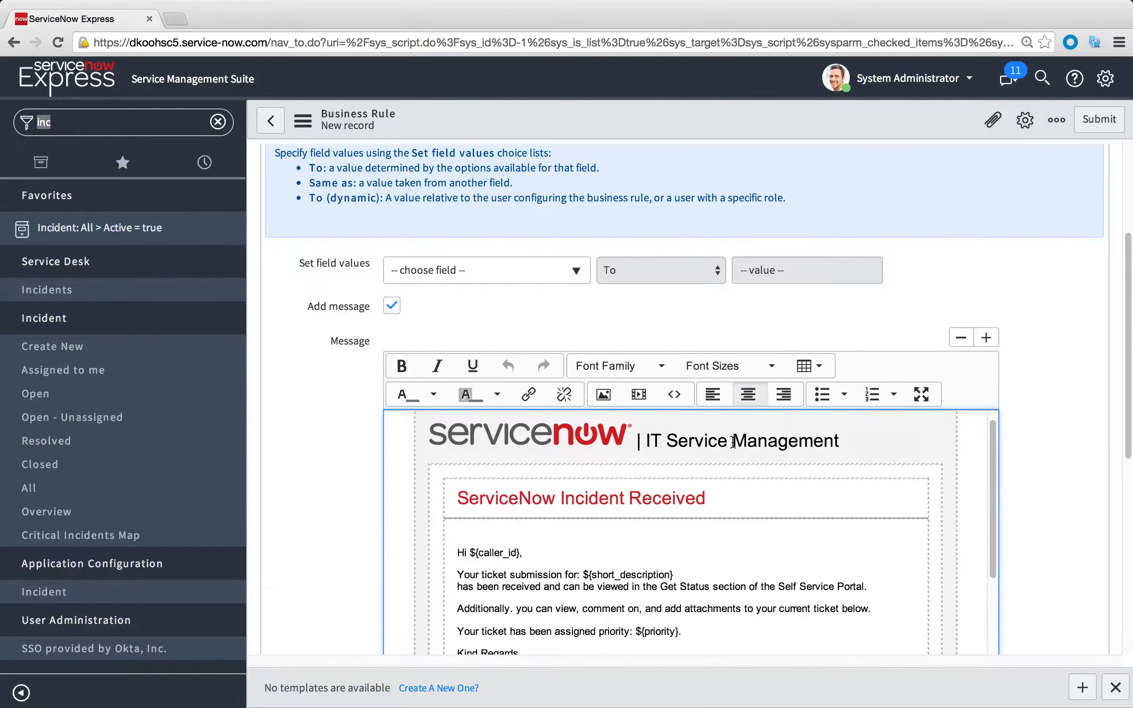
# - Add the line "Click here to return to the self service portal" below the assigned priority sentence in the message
pyautogui.scroll(-1, 733, 441)
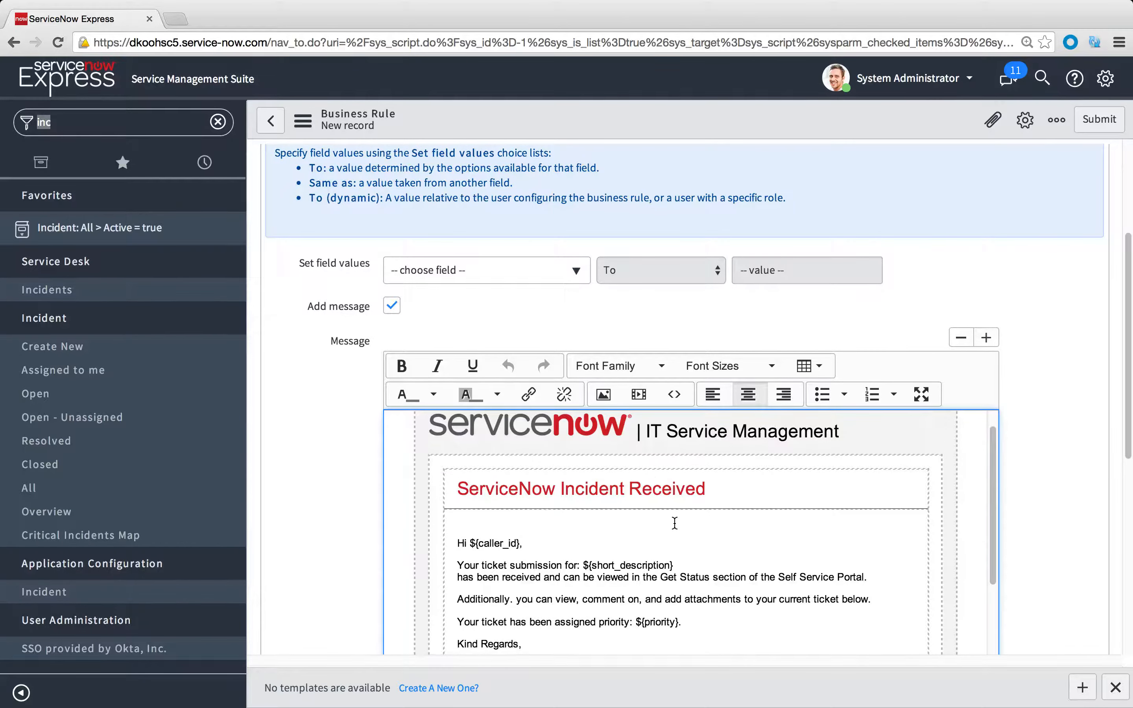
pyautogui.scroll(-1, 675, 522)
pyautogui.click(697, 593)
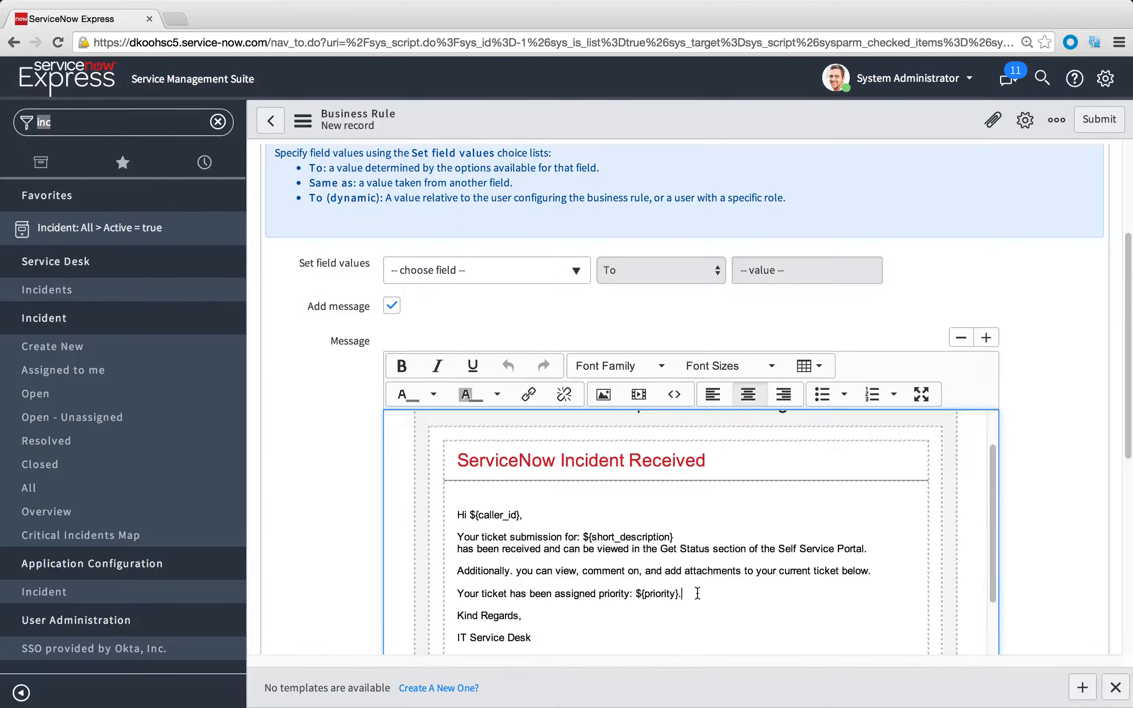
pyautogui.press('Return')
pyautogui.write('Click ')
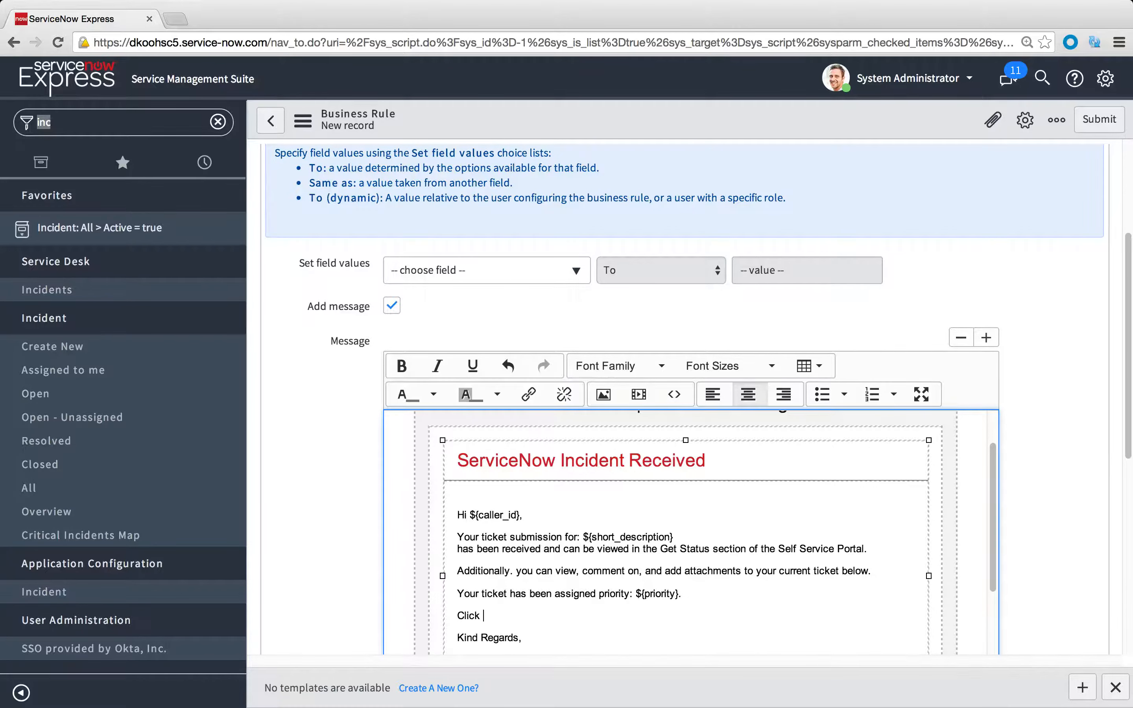
pyautogui.write('here to return to the self servi')
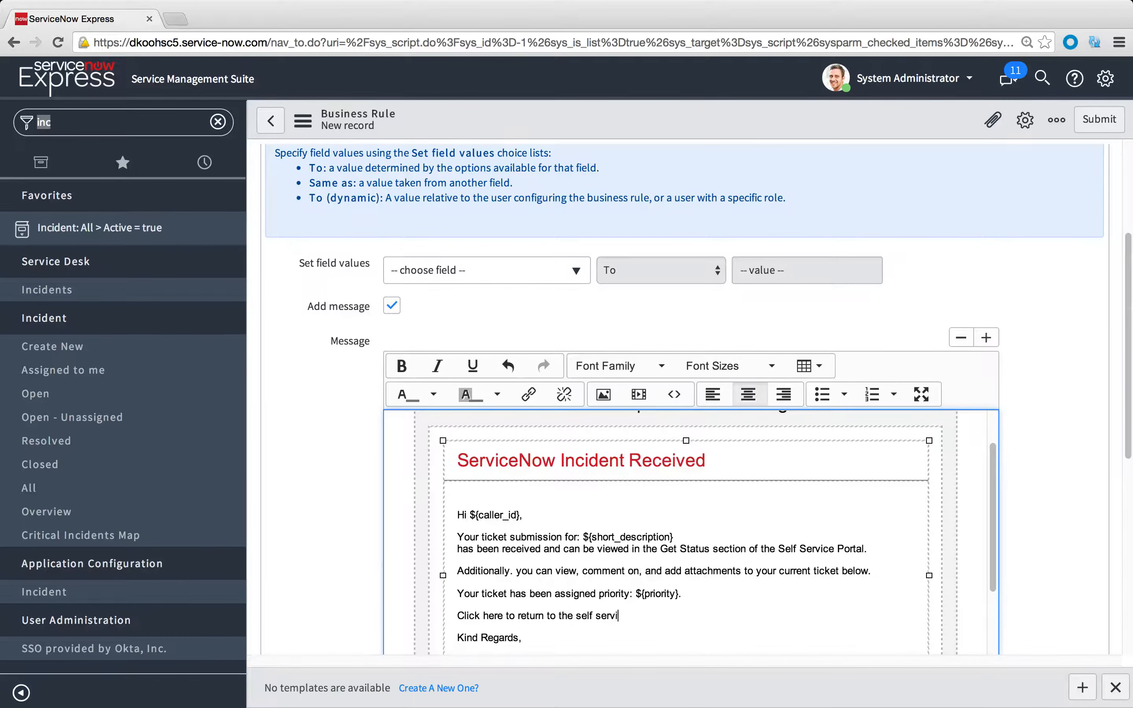
pyautogui.write('ce portal')
# - Link the whole "Click here to return to the self service portal" line to the URL ./home.do
pyautogui.moveTo(455, 615); pyautogui.dragTo(657, 617)
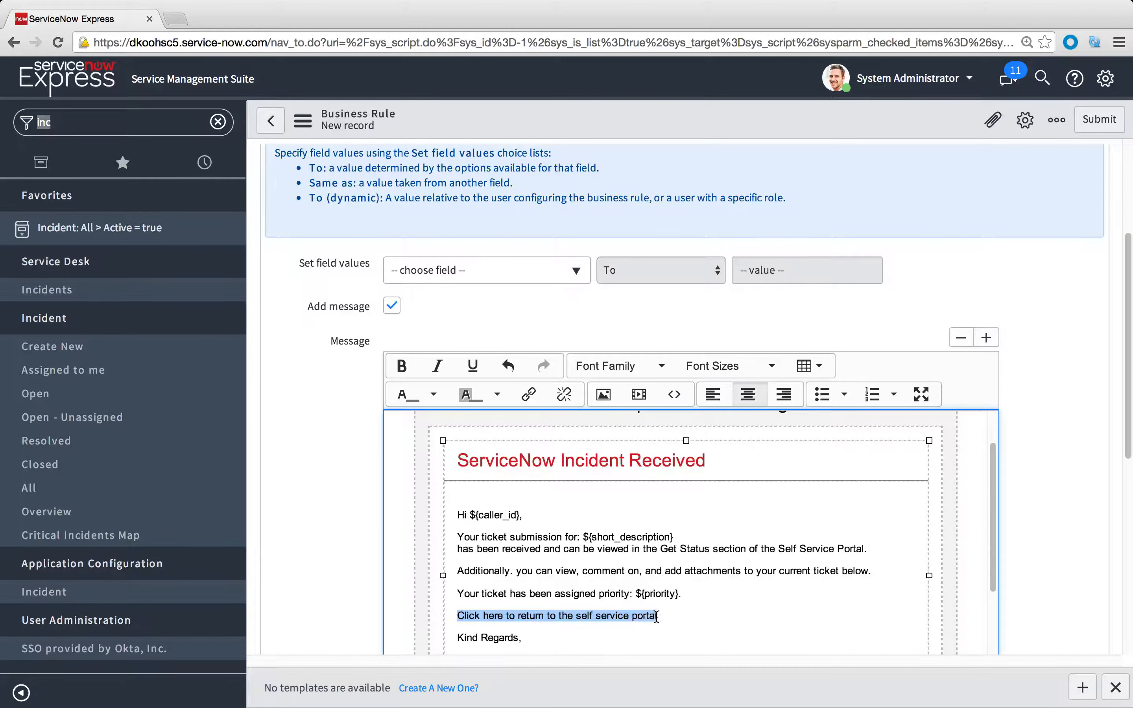
pyautogui.click(527, 393)
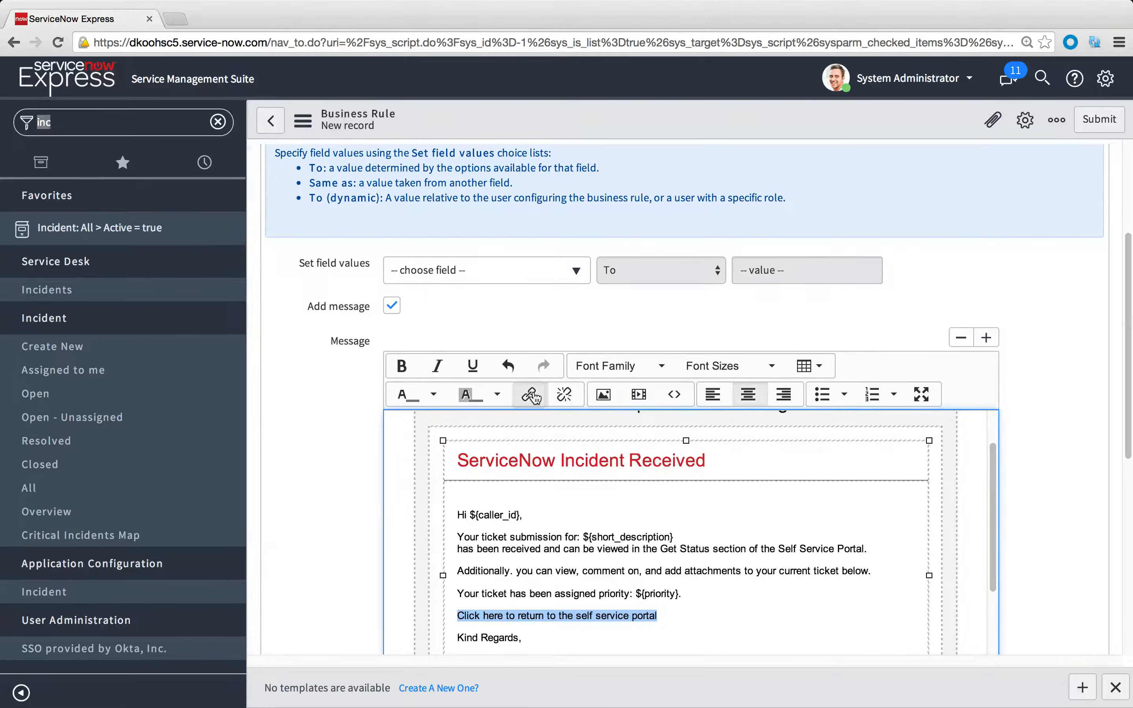
pyautogui.click(554, 411)
pyautogui.write('./')
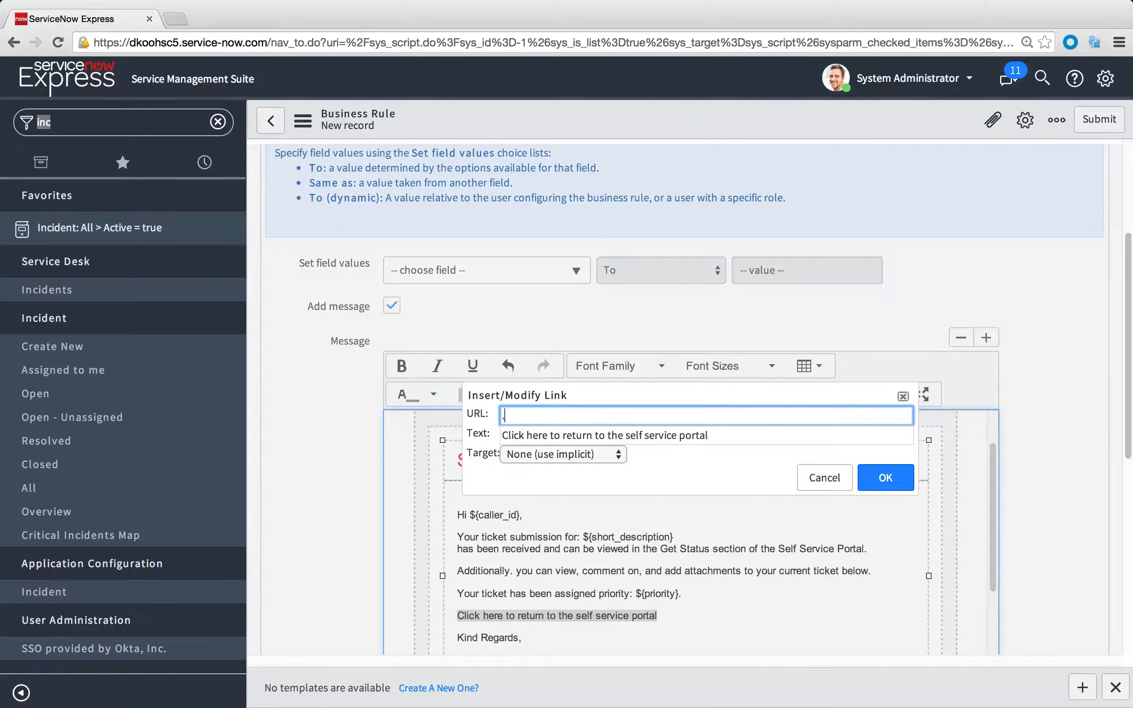
pyautogui.write('home.do')
pyautogui.click(881, 477)
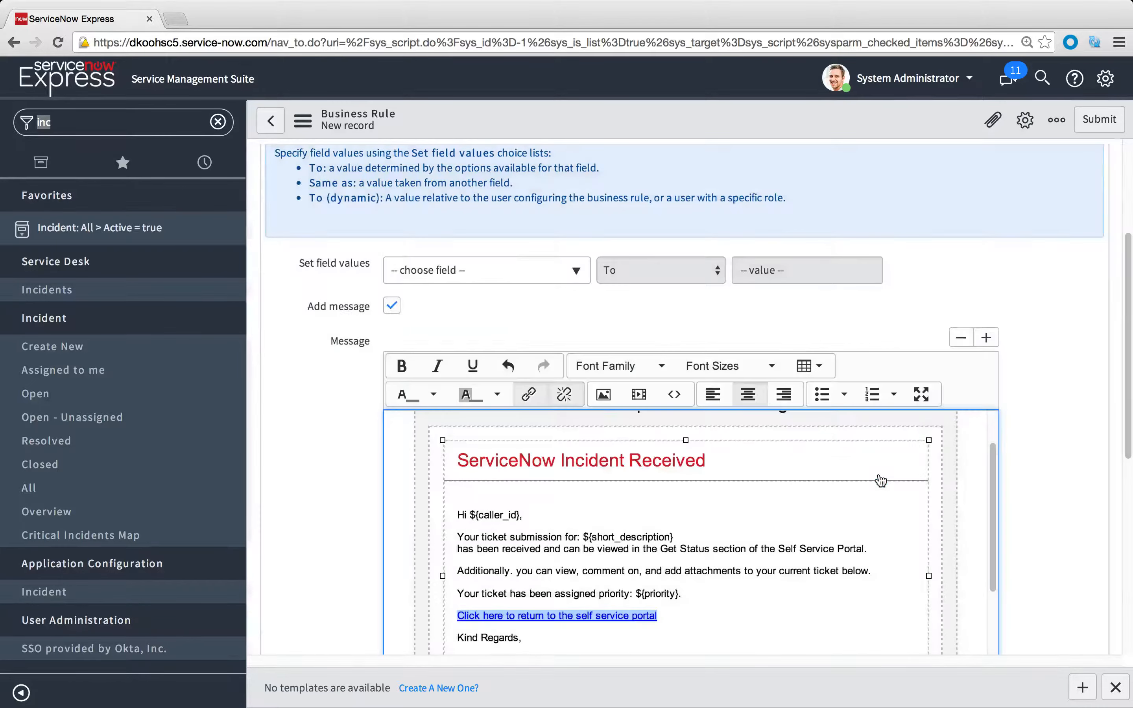
pyautogui.click(752, 615)
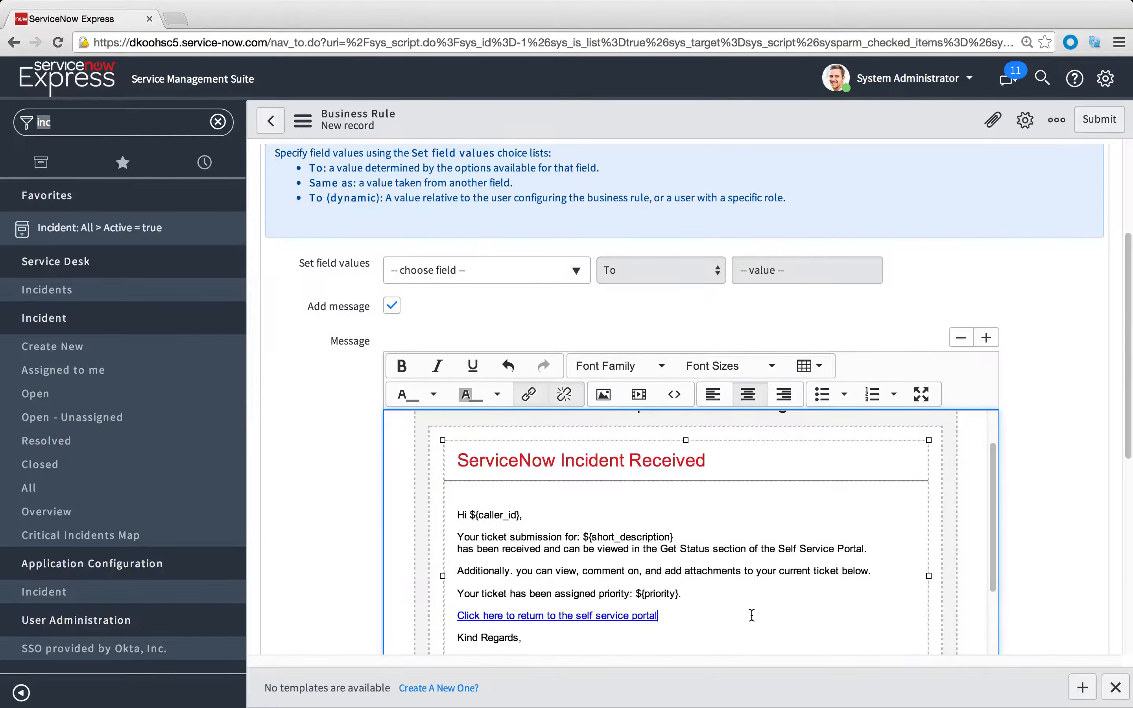
# - Examine the message's ${caller_id}, ${short_description} and ${priority} field variables and the rest of its layout
pyautogui.scroll(-1, 751, 614)
pyautogui.scroll(3, 751, 615)
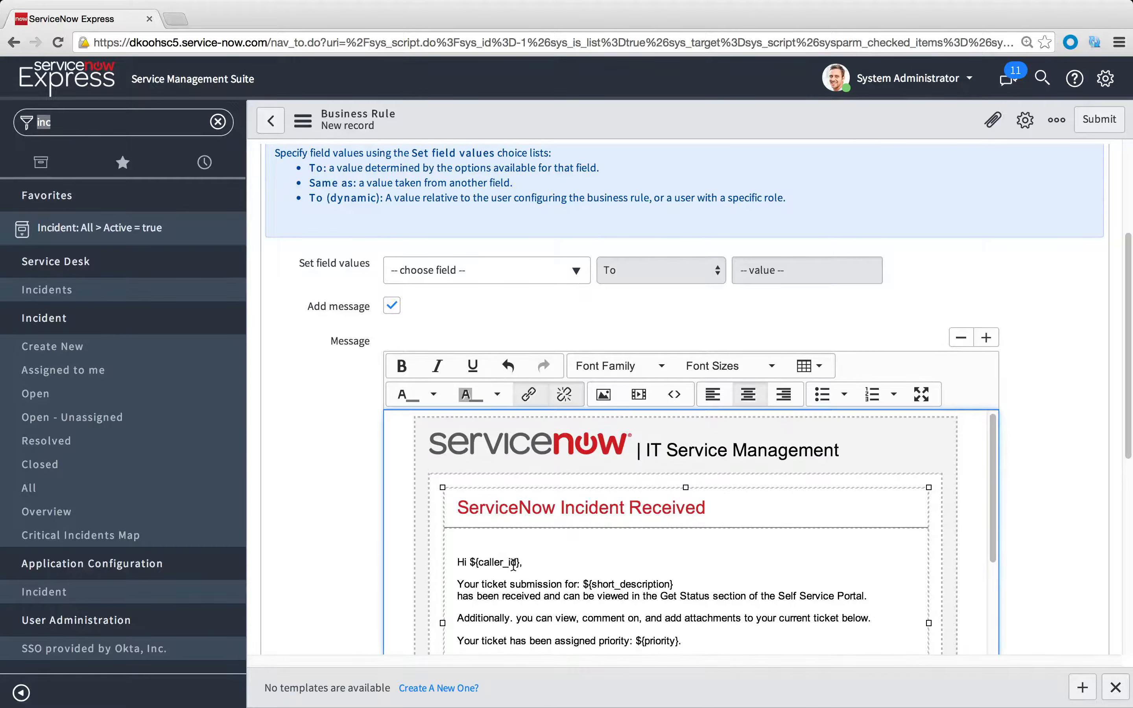
pyautogui.scroll(-3, 325, 546)
pyautogui.scroll(-1, 325, 546)
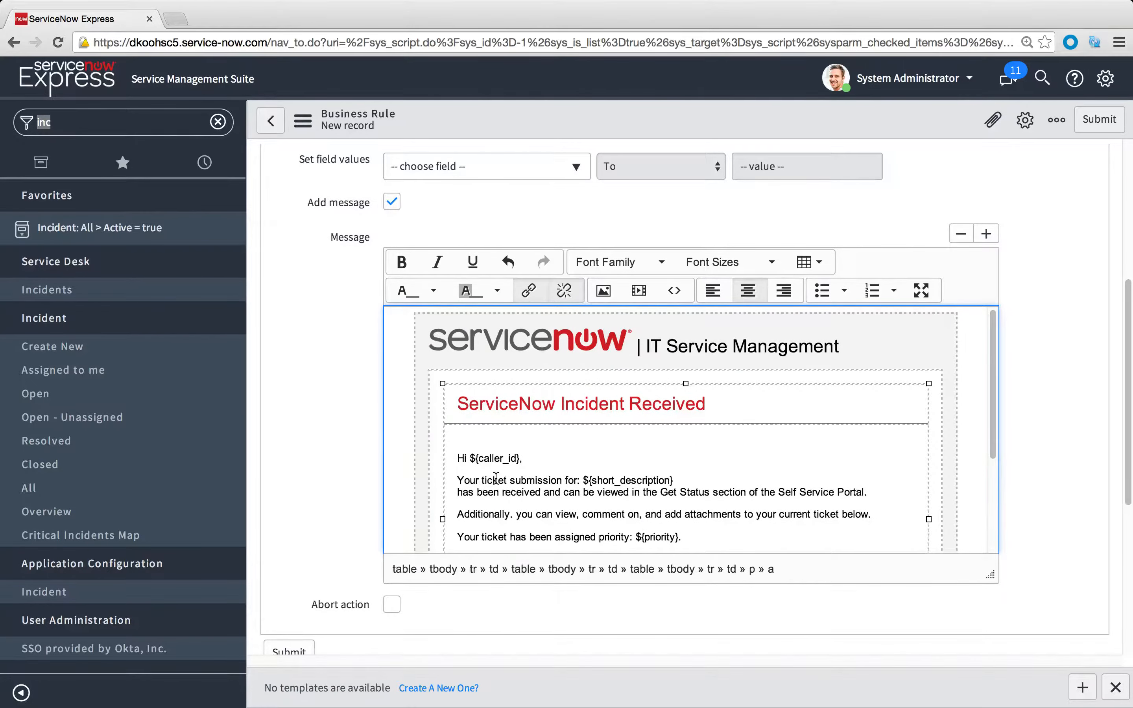
pyautogui.click(470, 457)
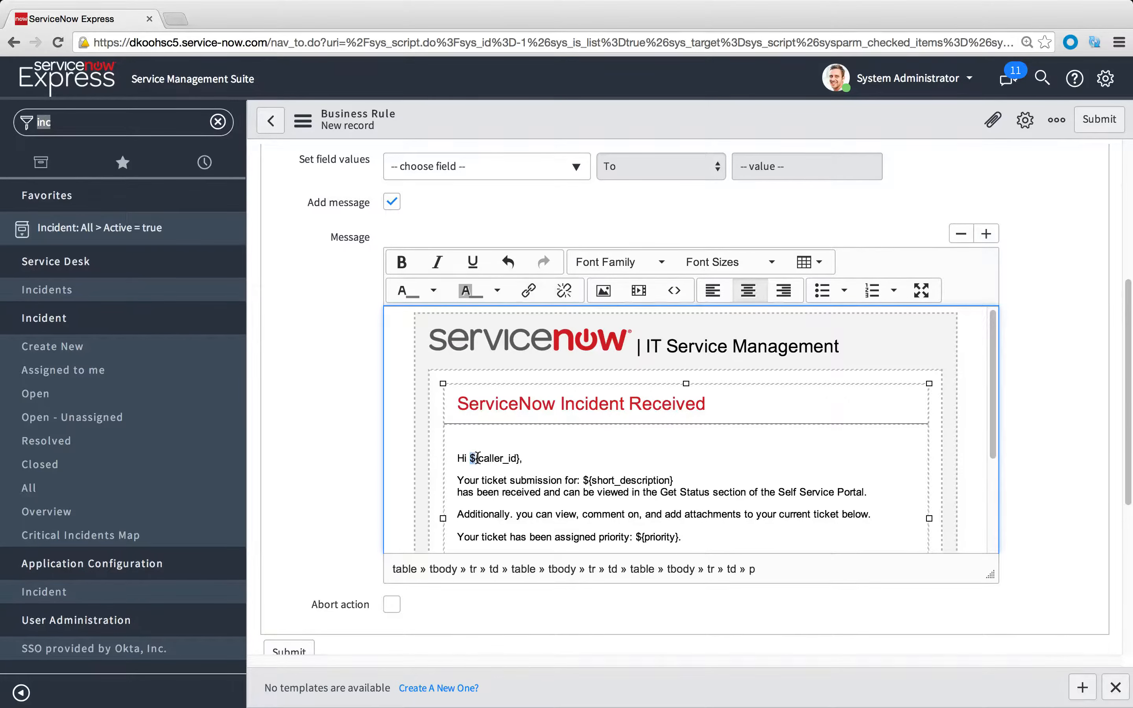
pyautogui.moveTo(479, 458); pyautogui.dragTo(519, 458)
pyautogui.click(521, 489)
pyautogui.scroll(-1, 547, 488)
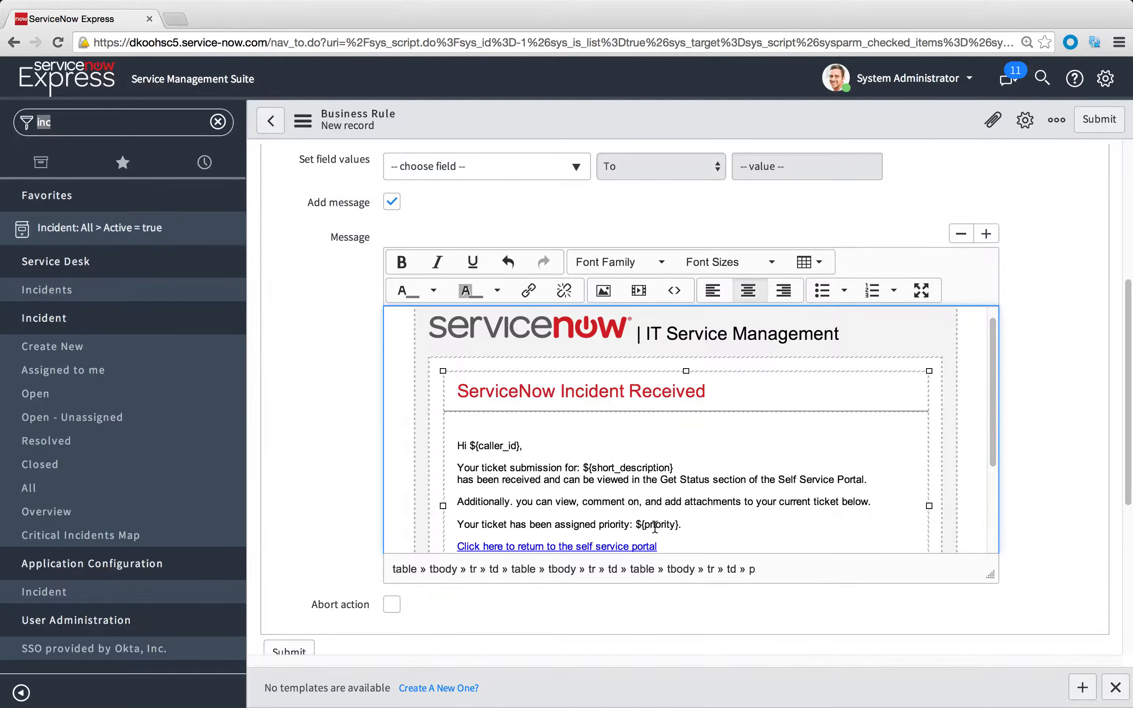
pyautogui.scroll(-4, 655, 526)
# - Save the Incident Confirmation - Self Service business rule and return to the Business Rules list
pyautogui.scroll(10, 655, 527)
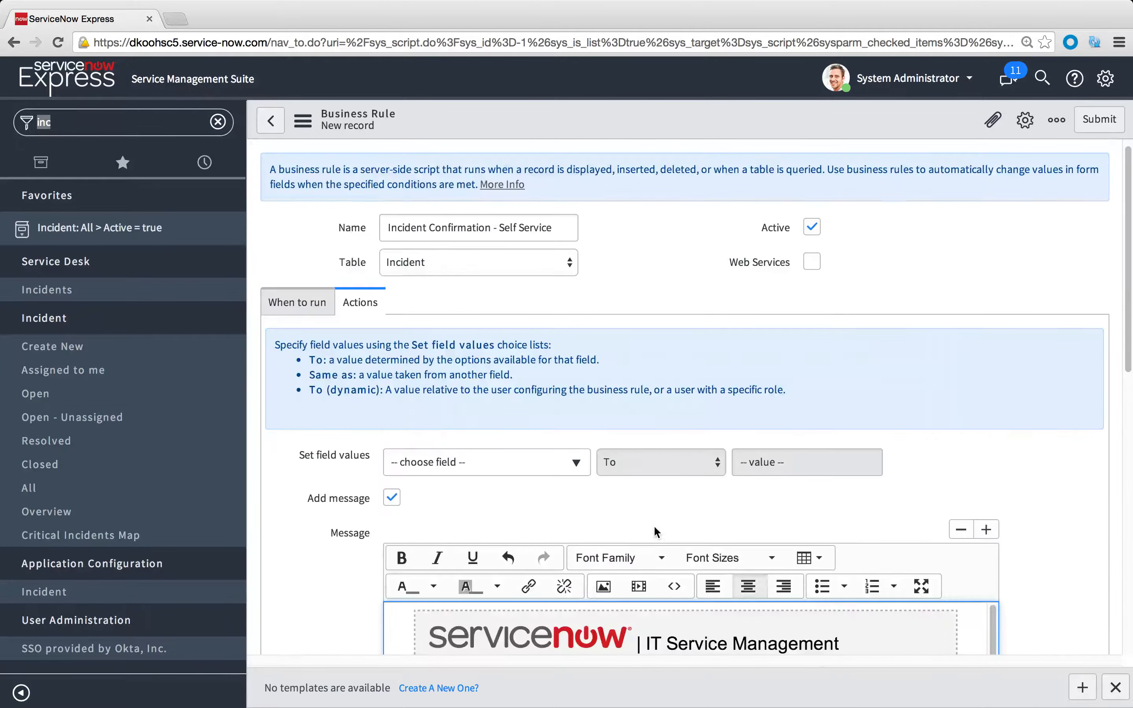
pyautogui.rightClick(660, 131)
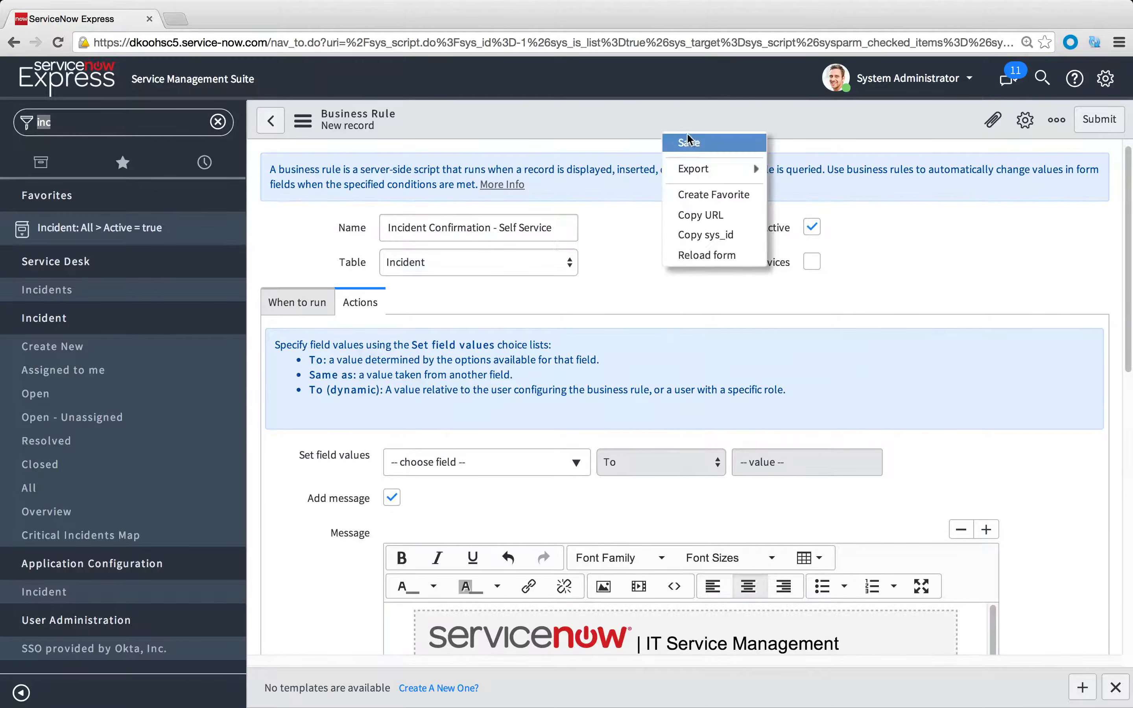
pyautogui.click(694, 146)
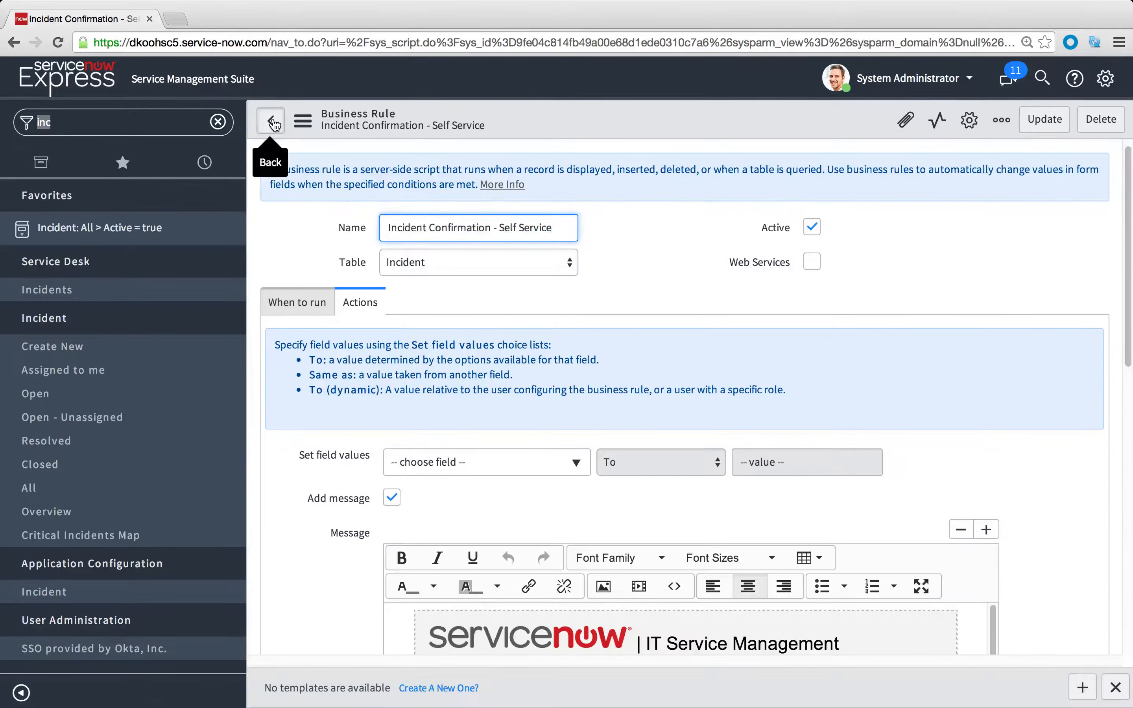
pyautogui.click(274, 123)
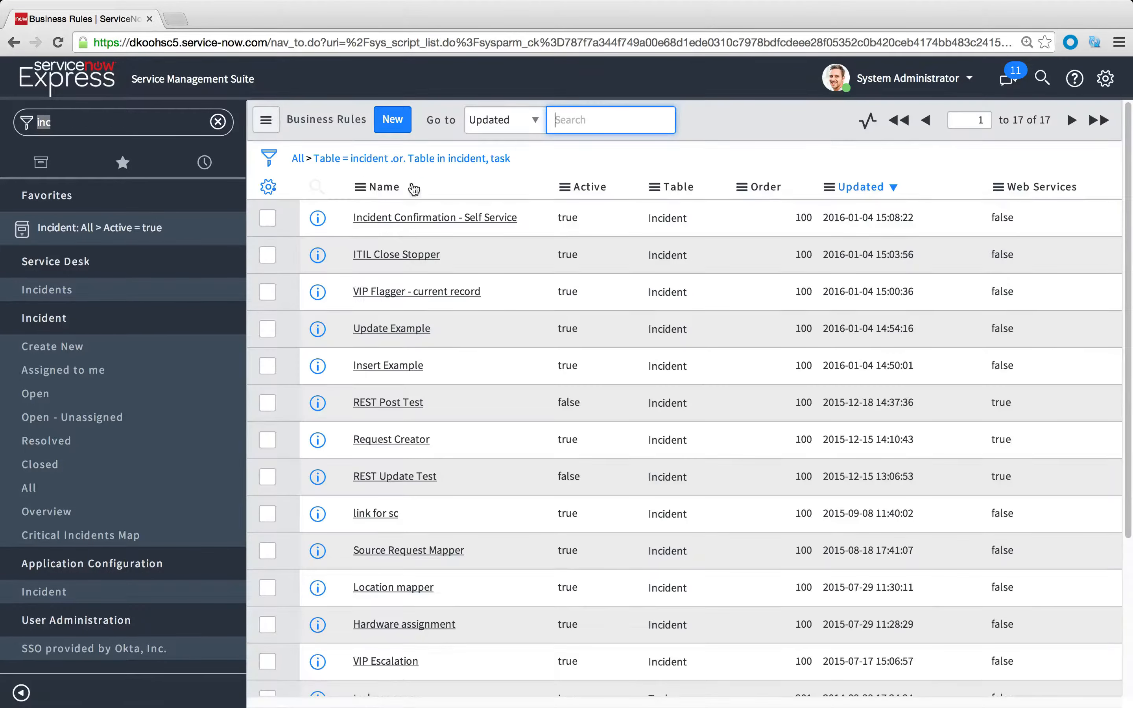
# - Deactivate the Insert Example business rule by setting its Active value to false directly in the list
pyautogui.doubleClick(574, 364)
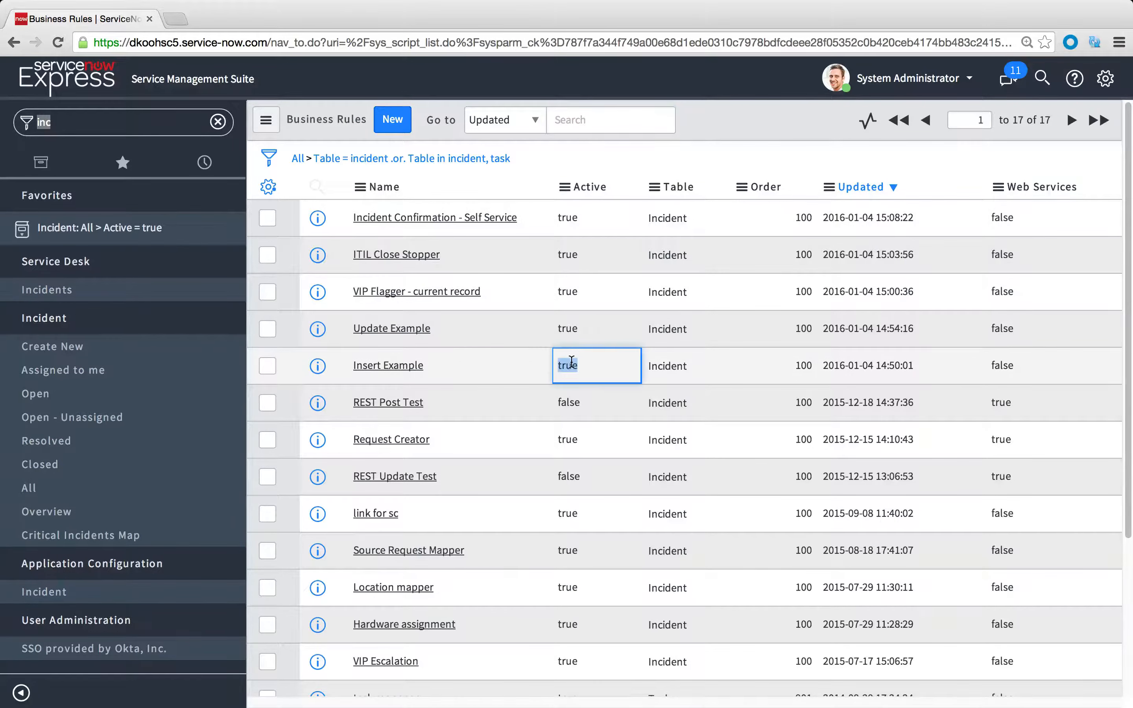
pyautogui.click(574, 366)
pyautogui.click(580, 382)
pyautogui.click(626, 365)
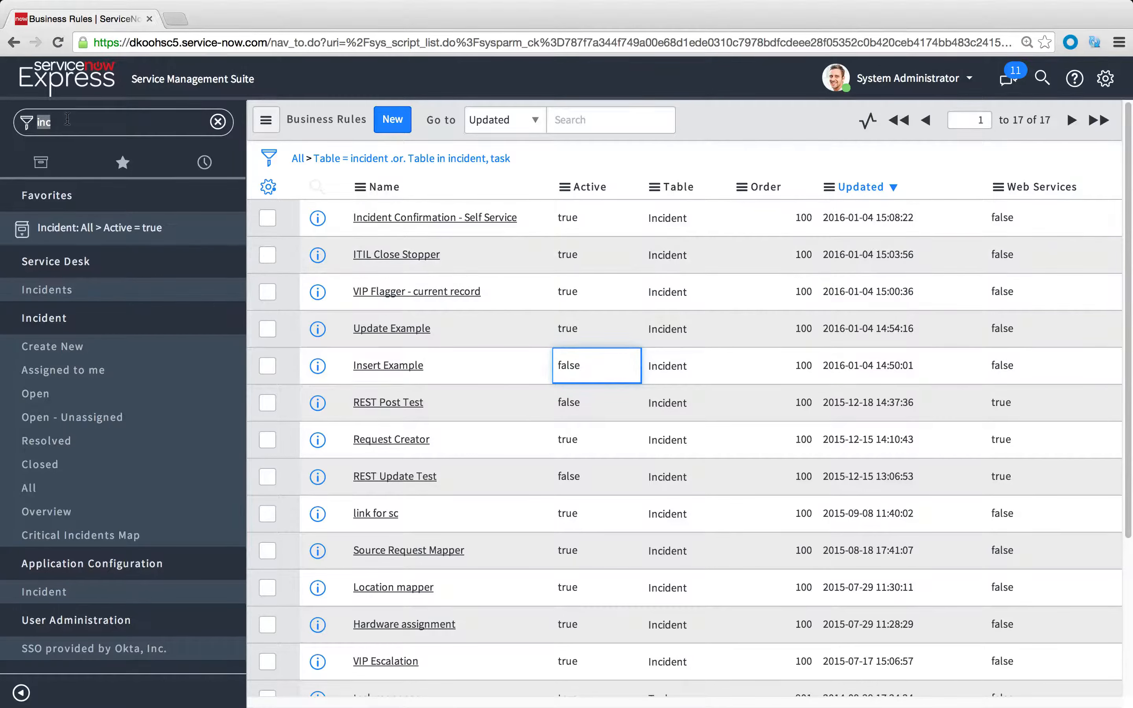
# - Open the Self-Service homepage and impersonate the employee end user from the recent impersonations
pyautogui.write('self')
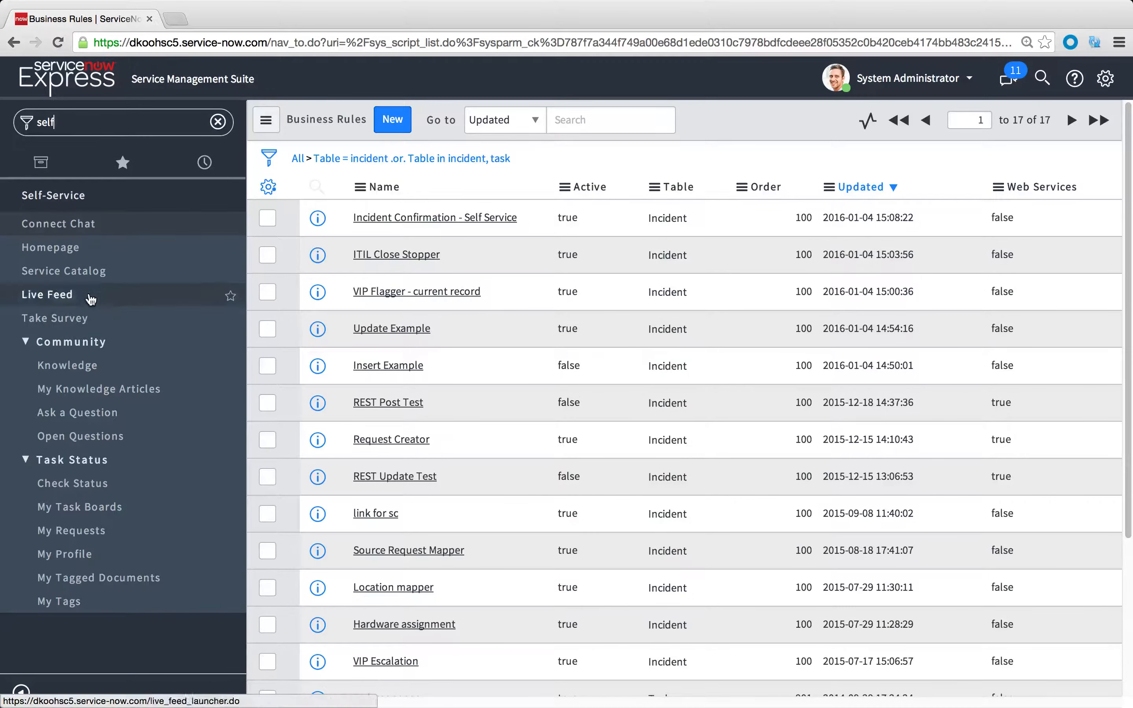
pyautogui.click(72, 248)
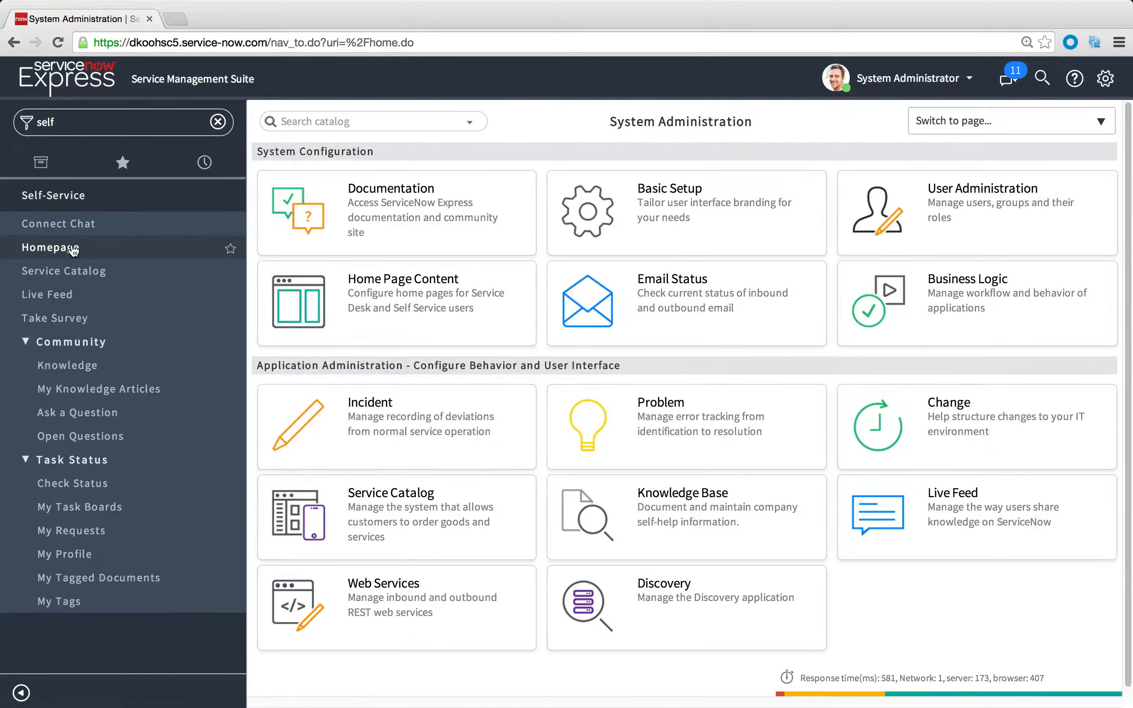
pyautogui.click(968, 80)
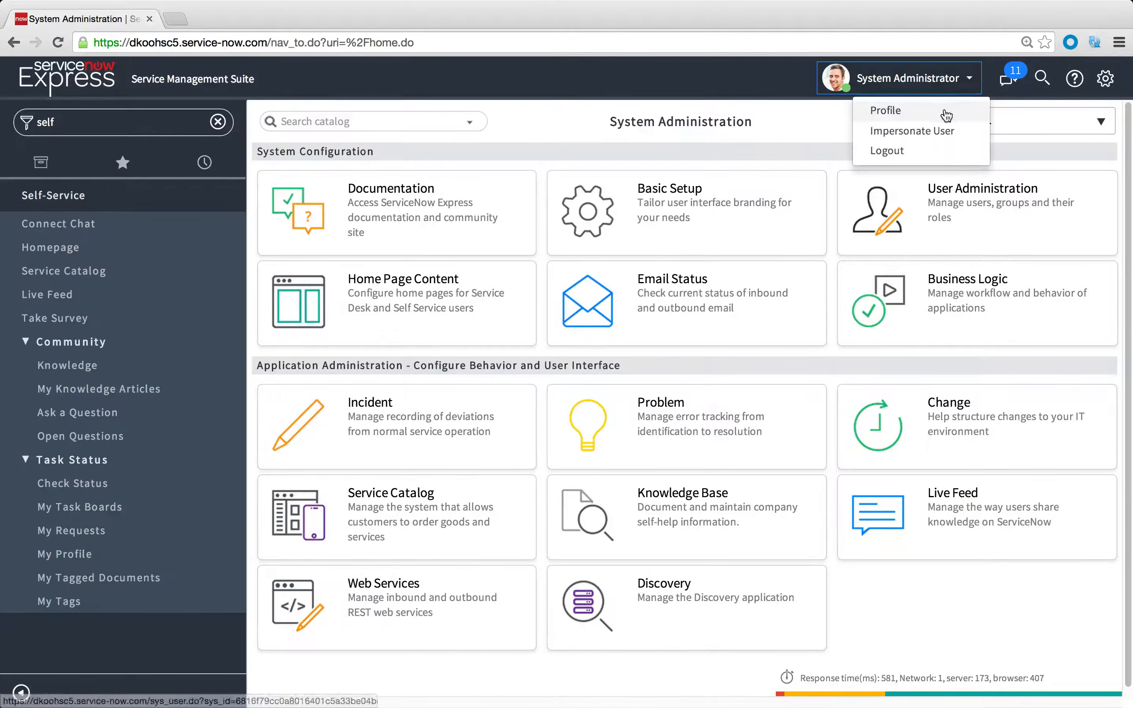
pyautogui.click(918, 131)
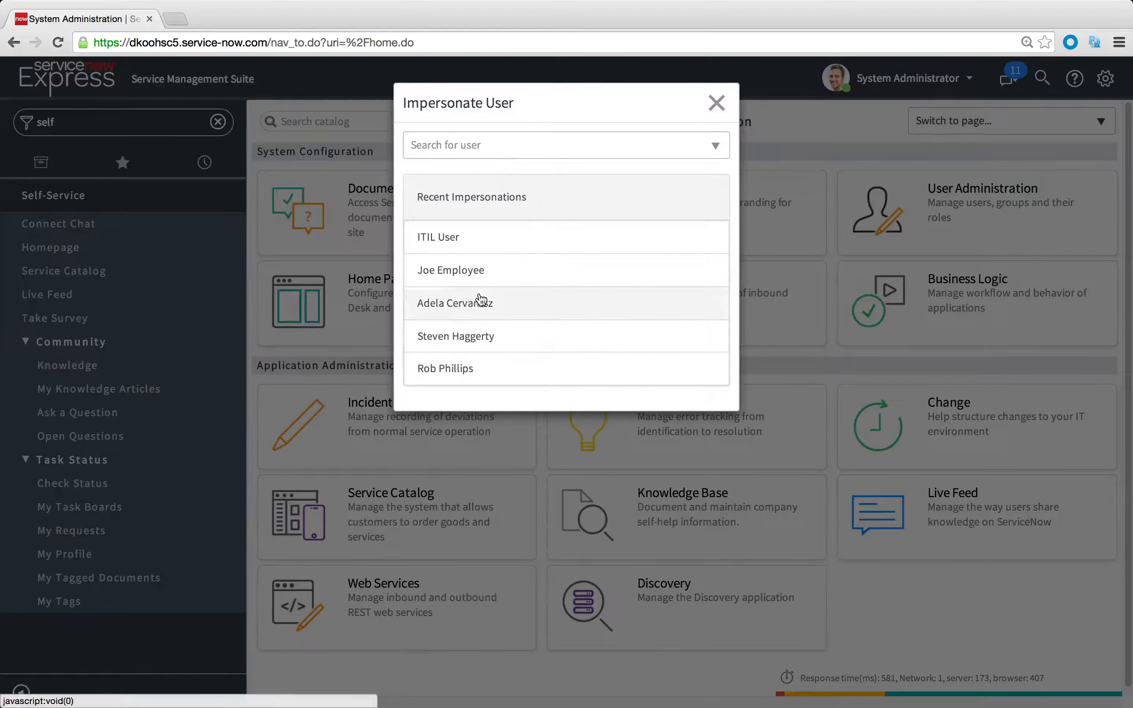
pyautogui.click(492, 270)
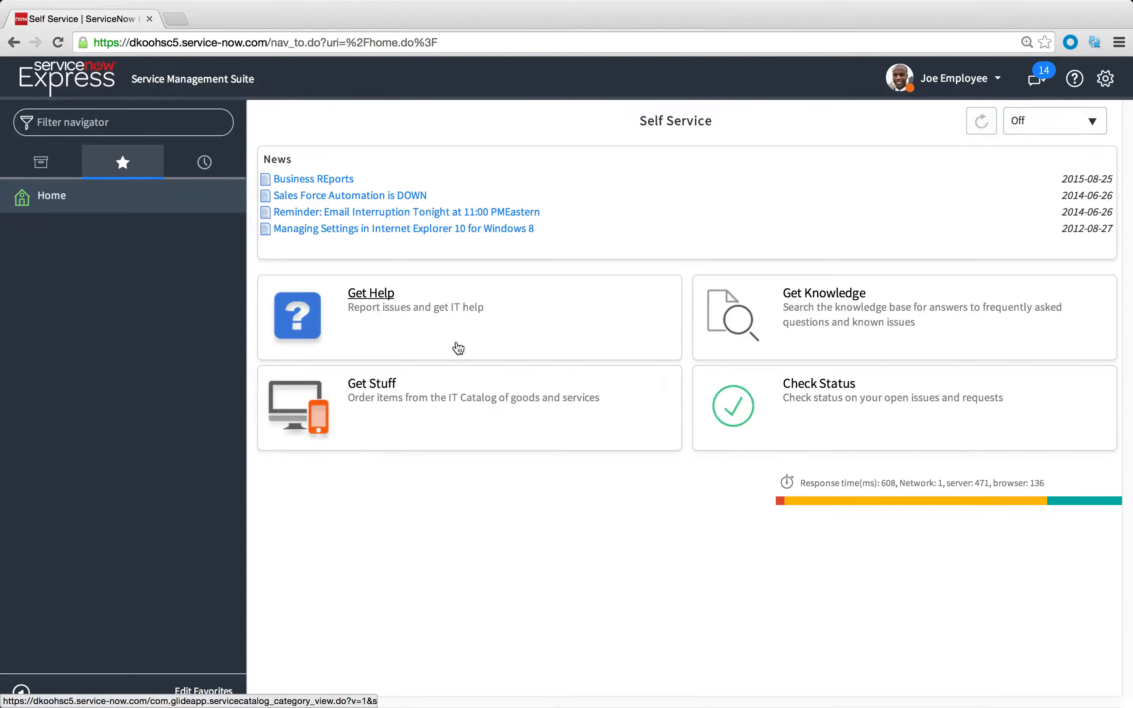
# - Submit a Get Help incident through Create Incident with the short description "email incident"
pyautogui.click(371, 307)
pyautogui.click(392, 328)
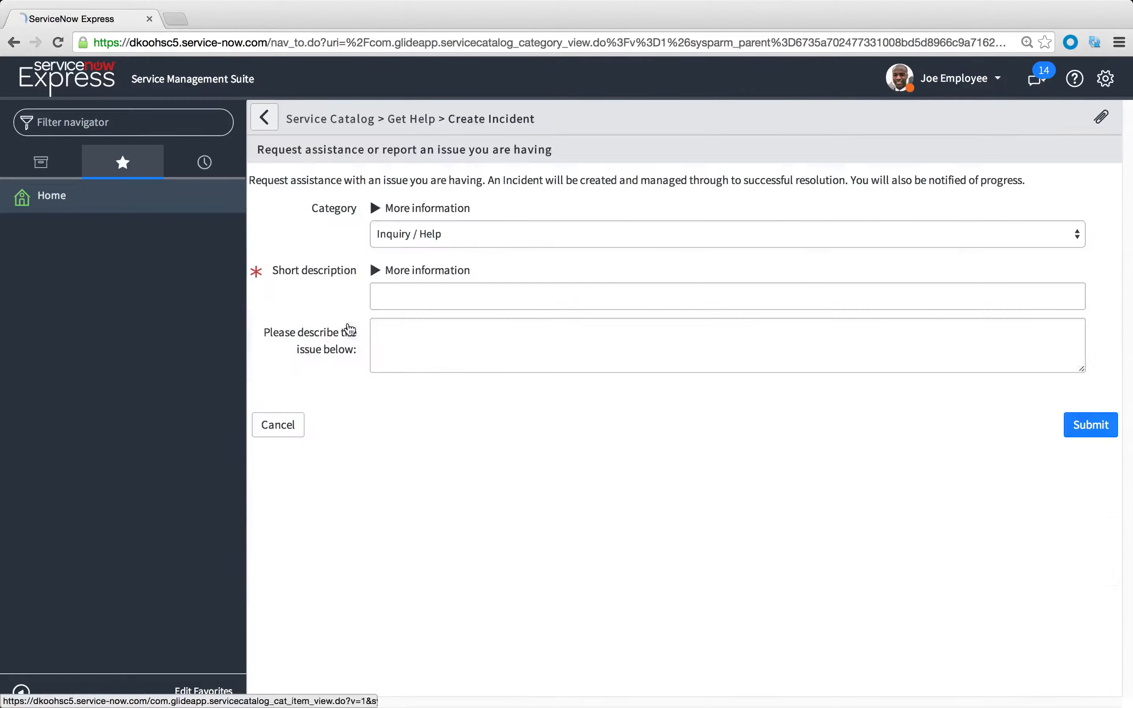
pyautogui.click(402, 294)
pyautogui.write('email')
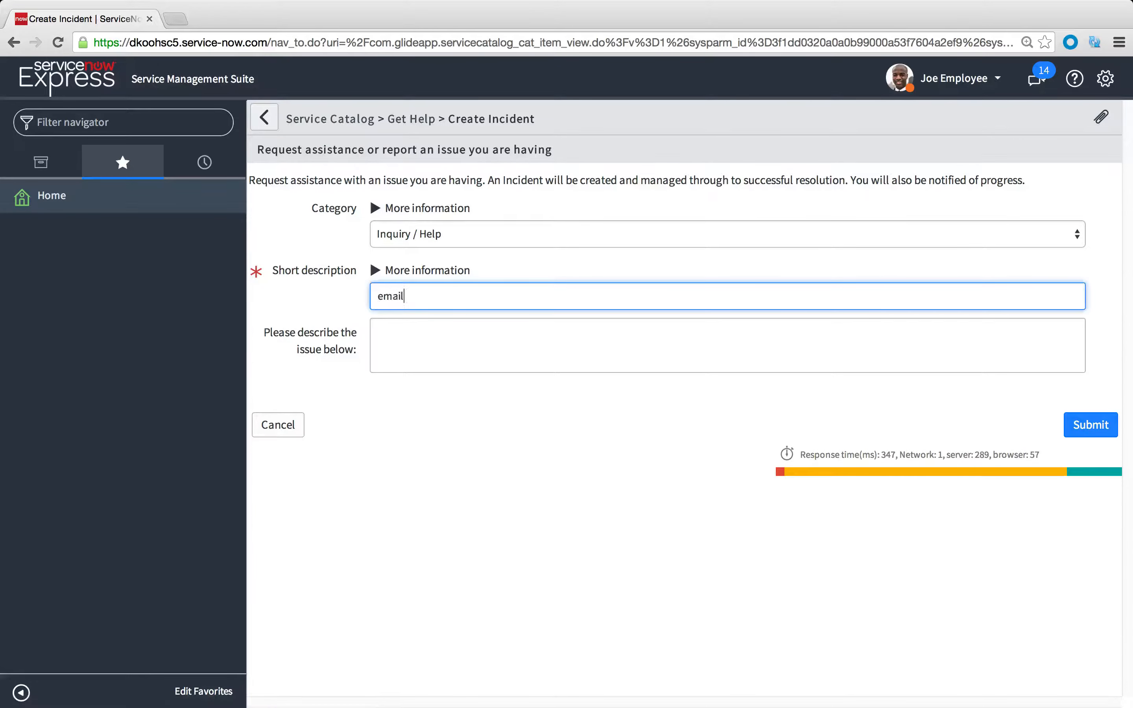
pyautogui.write(' incident')
pyautogui.click(457, 445)
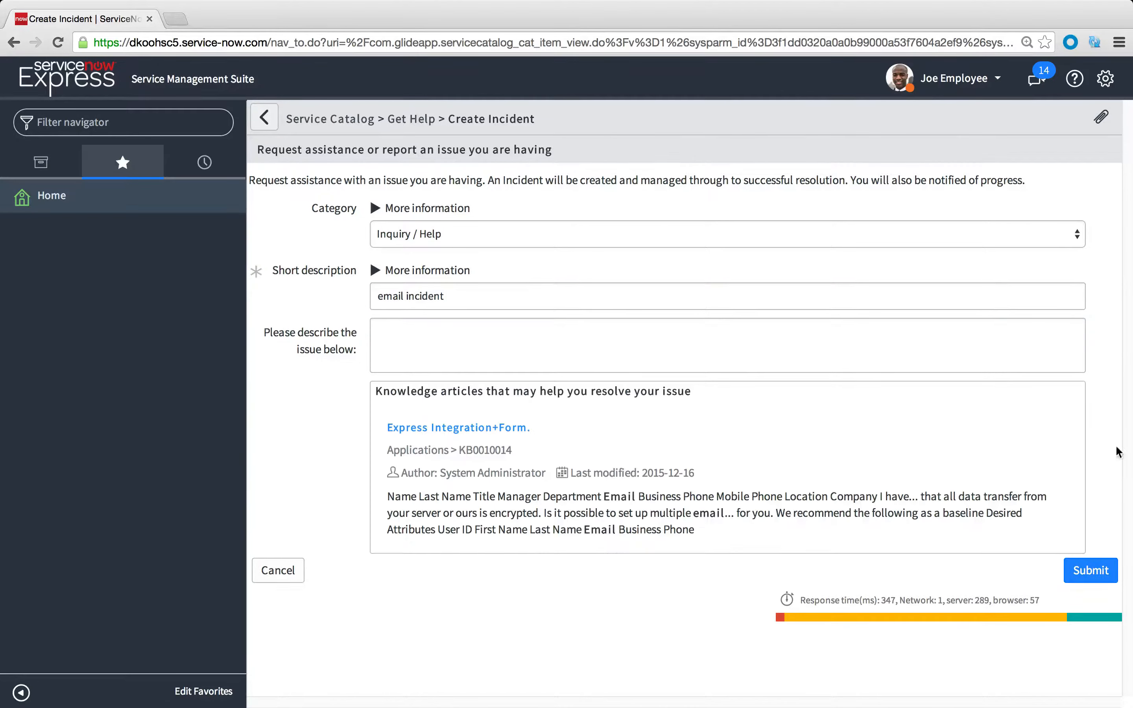
pyautogui.click(1091, 569)
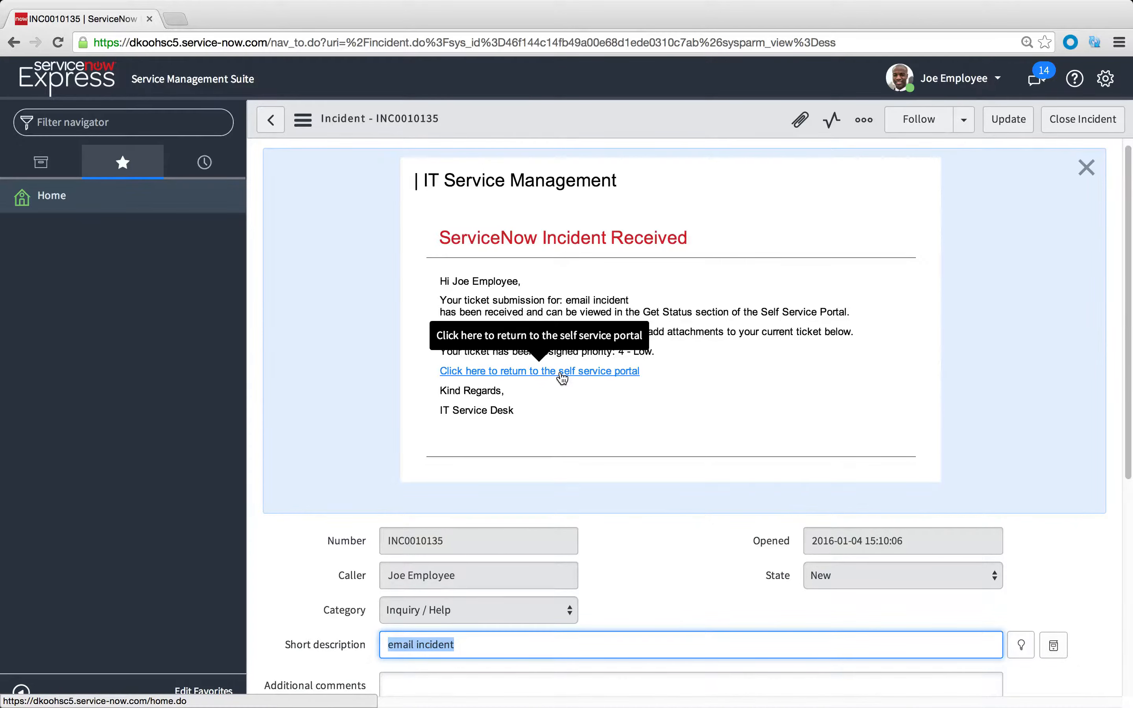
# - Return to the self-service portal through the confirmation message's link, and switch the impersonation back to System Administrator
pyautogui.click(587, 374)
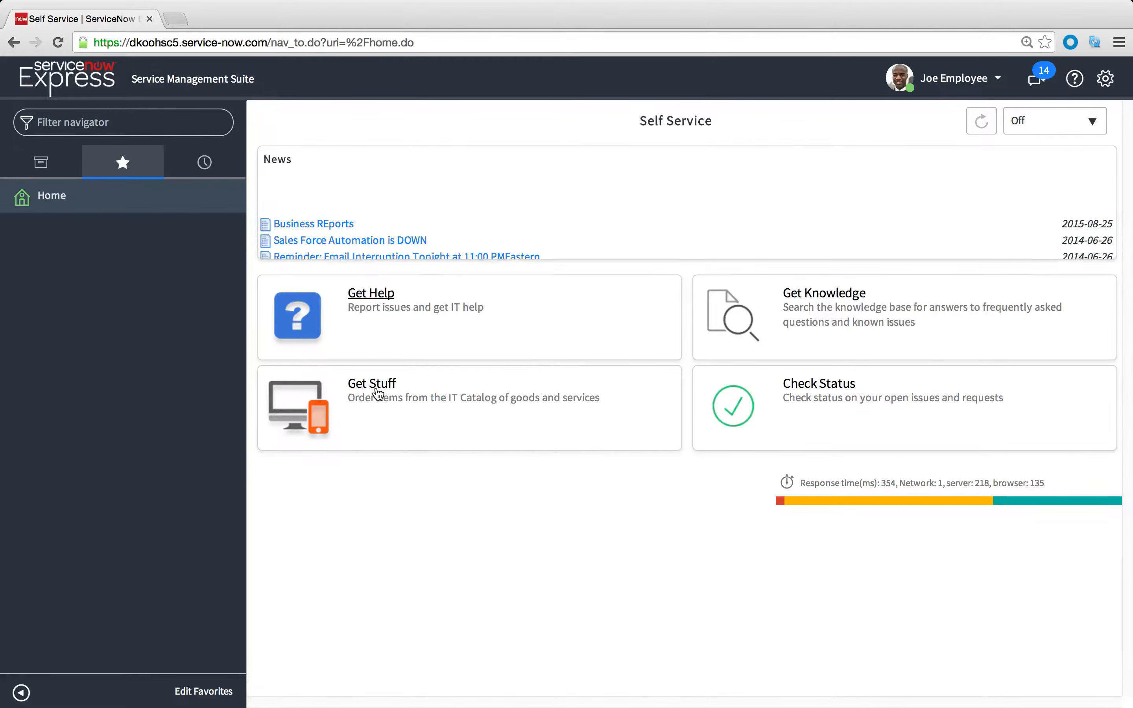
pyautogui.click(998, 84)
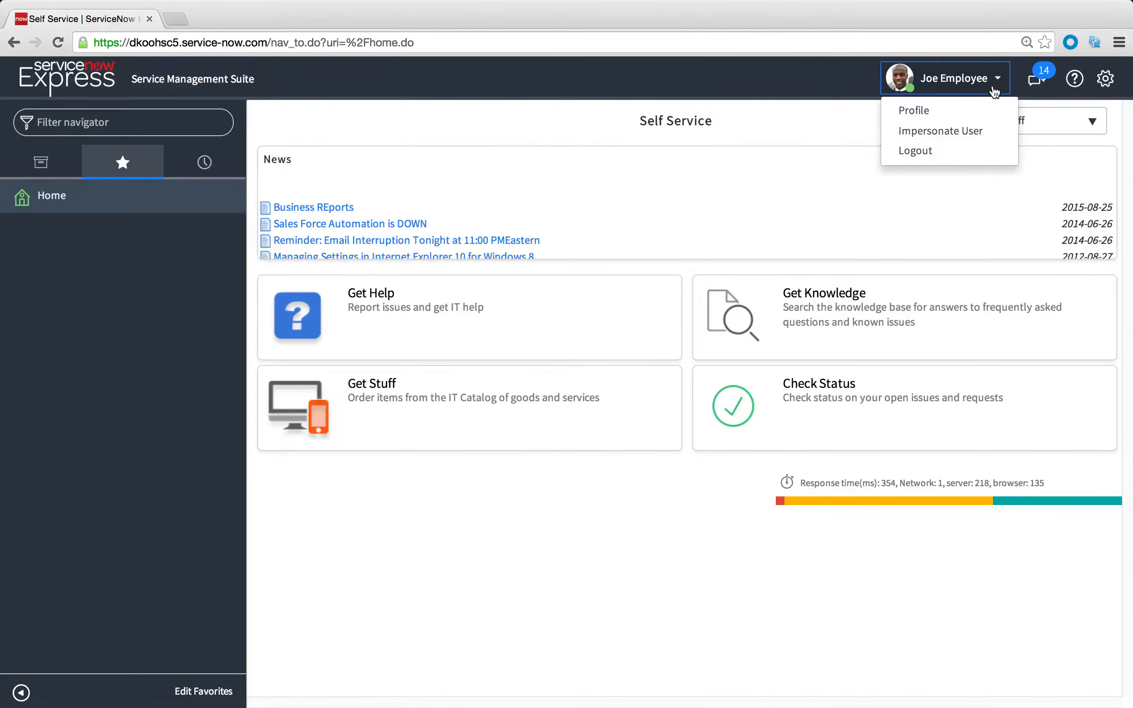
pyautogui.click(950, 131)
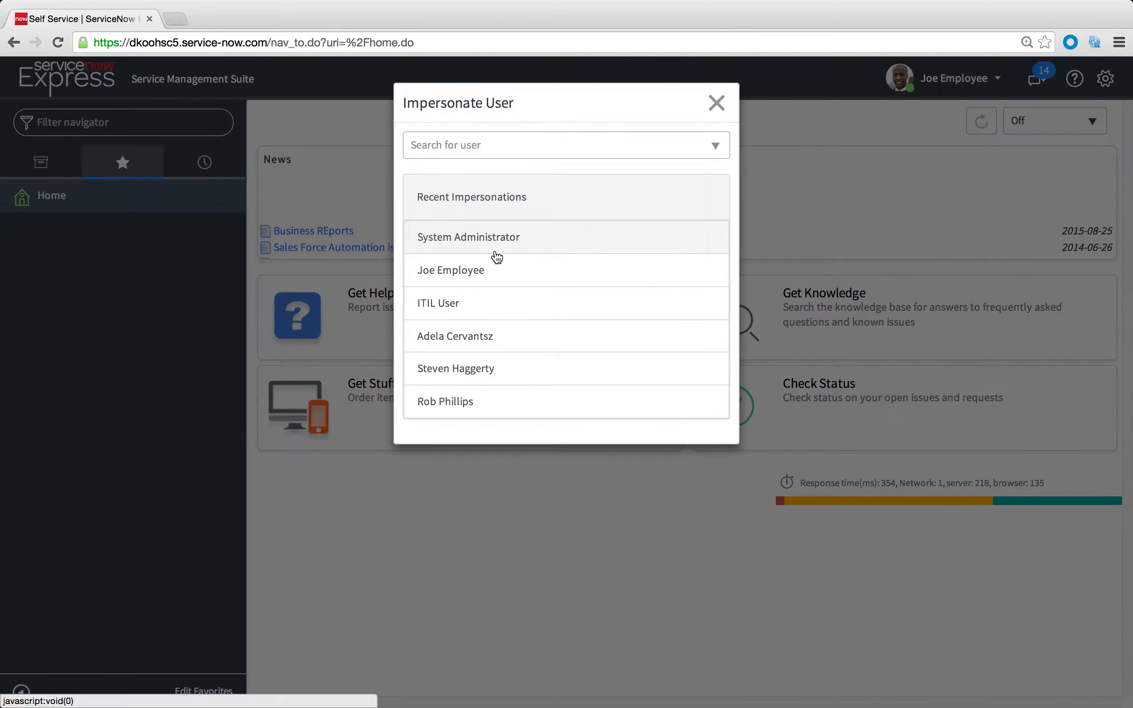
pyautogui.click(495, 253)
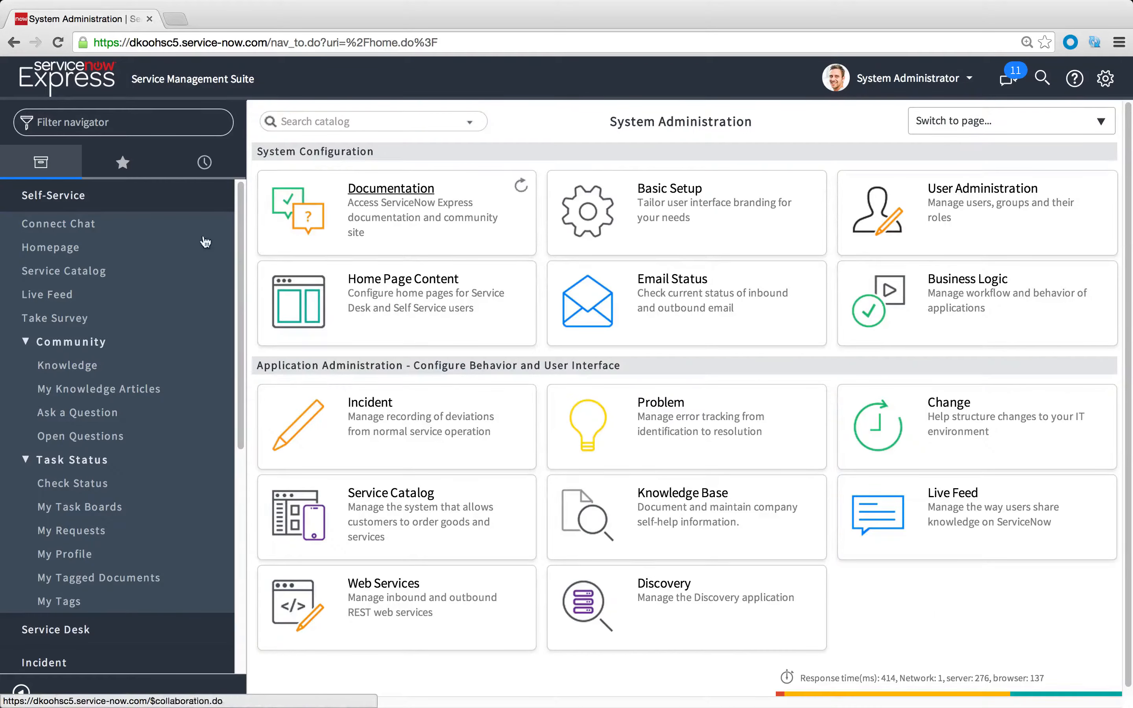
# - Find Business Rules under Business Logic and start a new business rule record
pyautogui.click(139, 121)
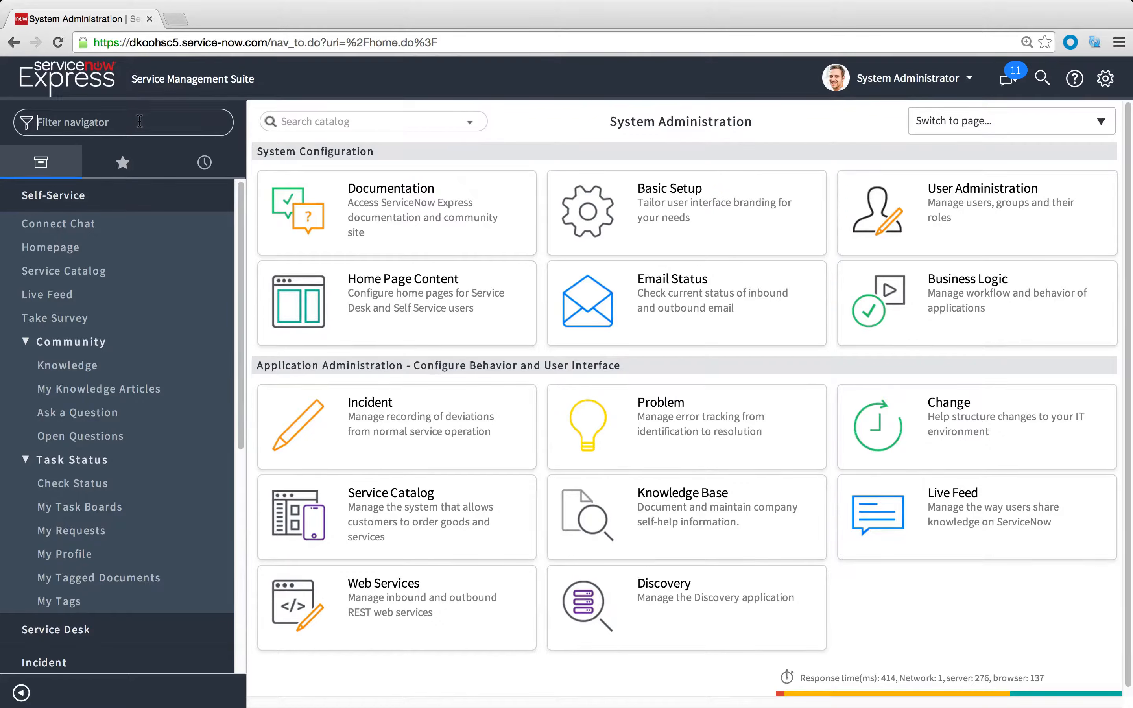
pyautogui.write('busin')
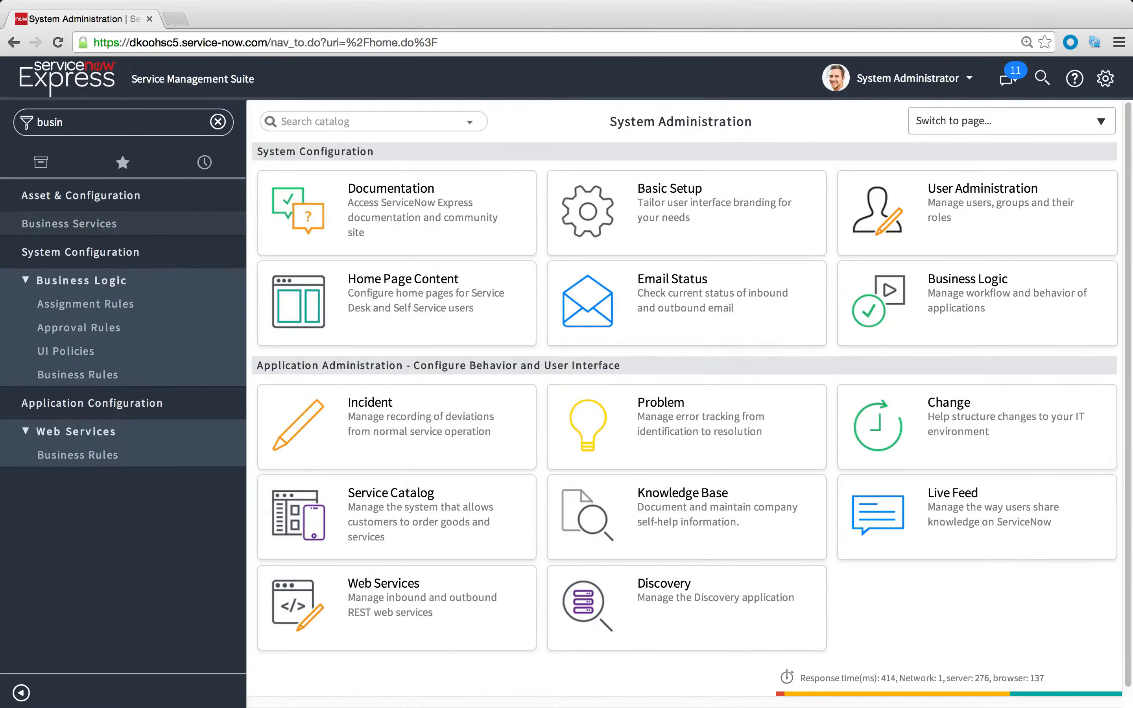
pyautogui.click(84, 375)
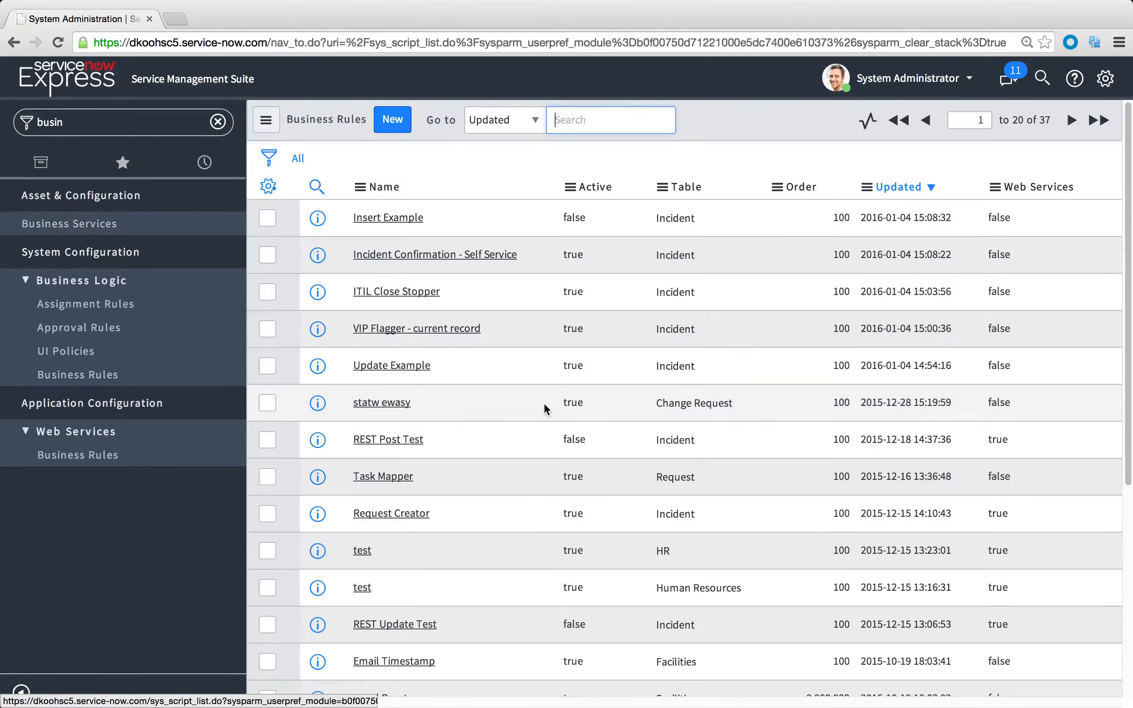
pyautogui.click(392, 120)
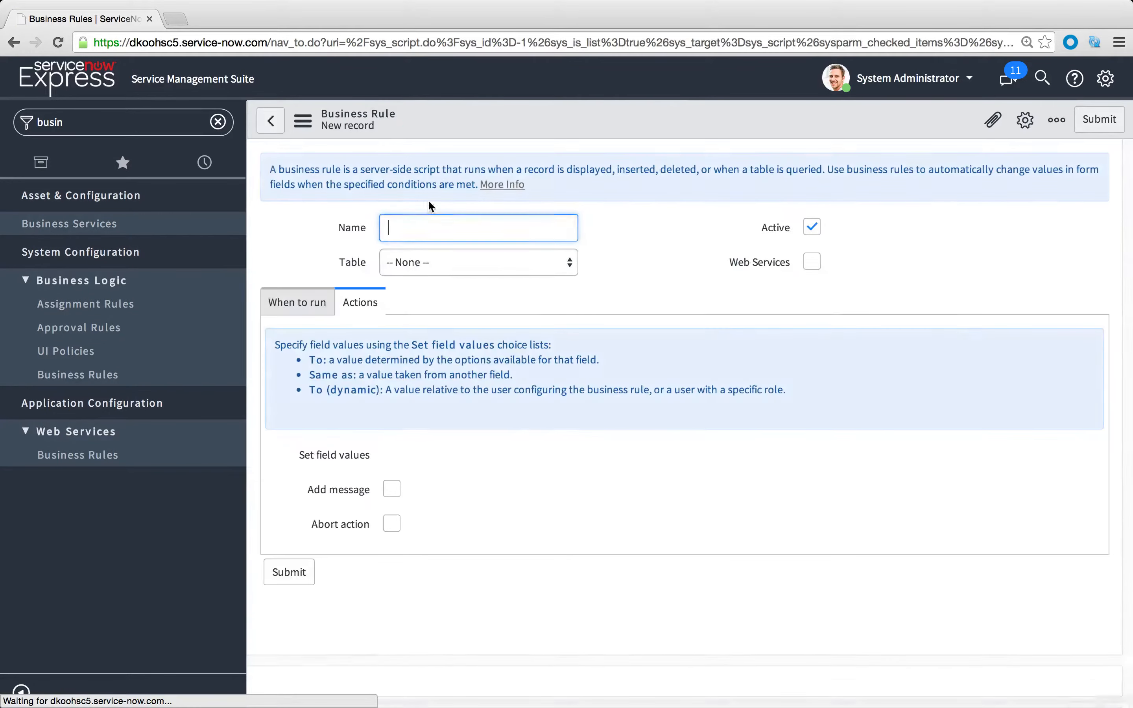
# - Name the new business rule Child Mapper and set its table to Incident
pyautogui.write('Child ')
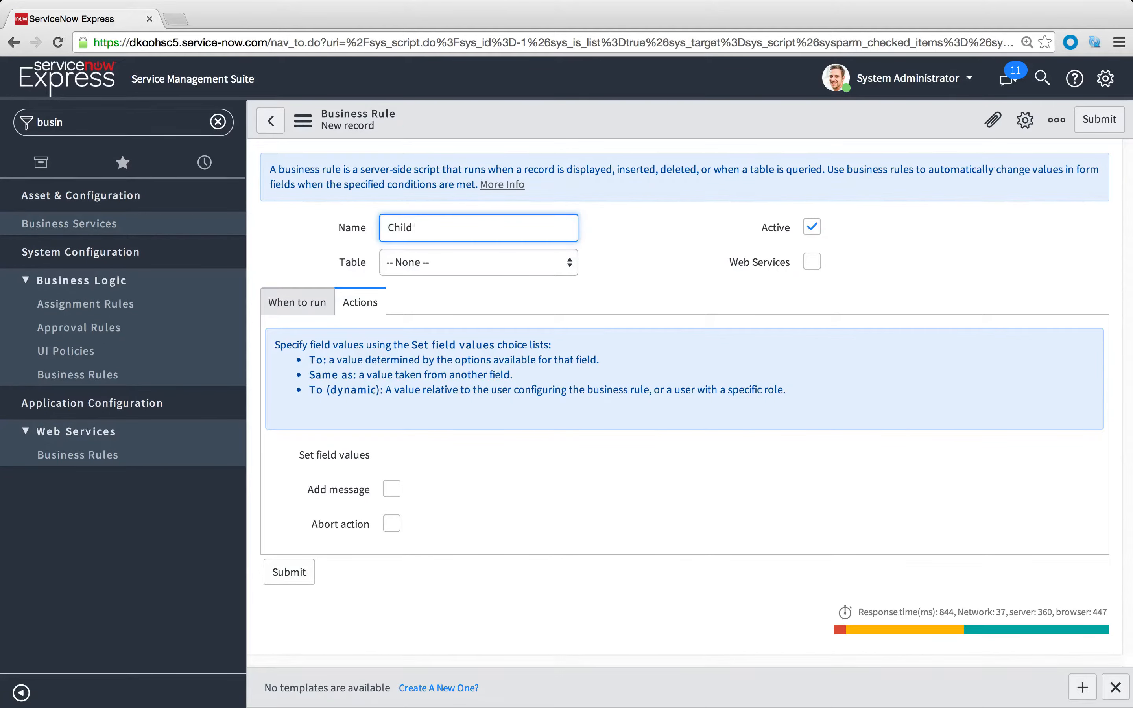
pyautogui.write('Mapper')
pyautogui.click(295, 304)
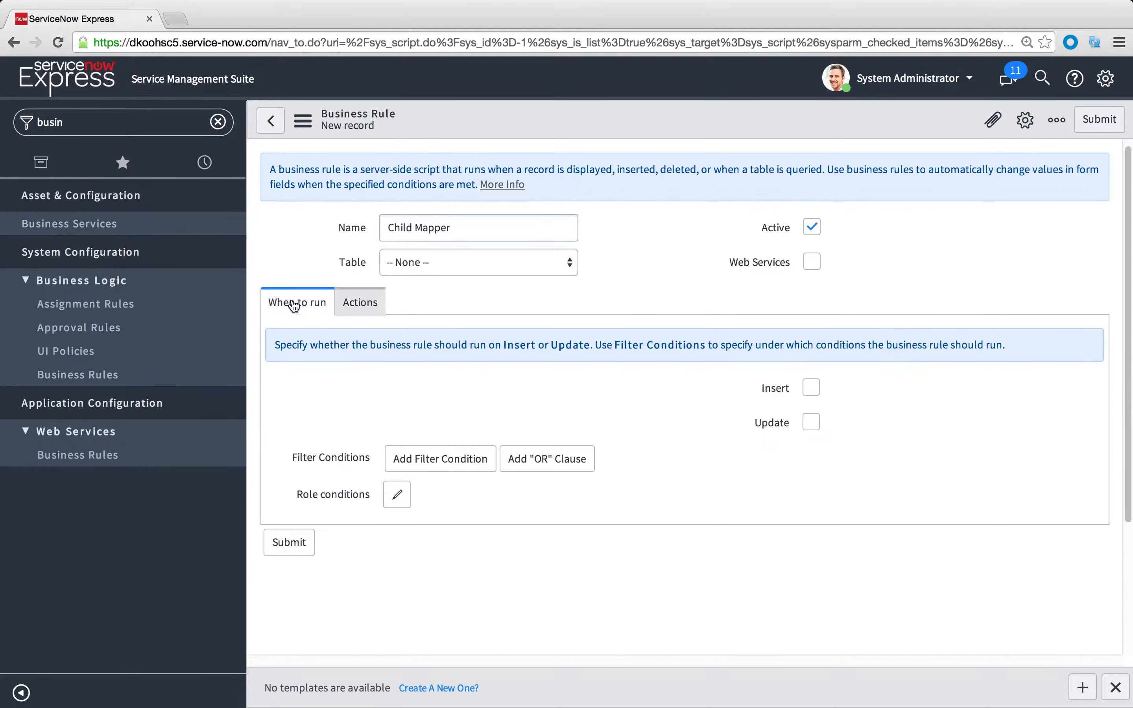
pyautogui.click(455, 460)
pyautogui.click(679, 230)
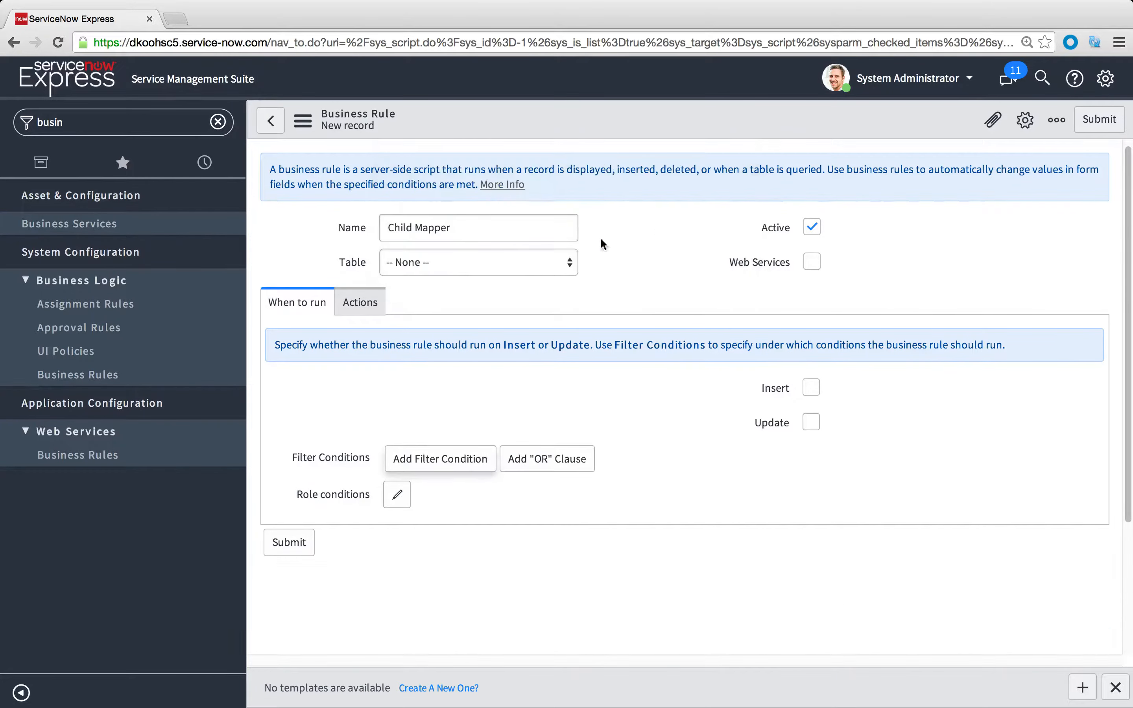
pyautogui.click(469, 260)
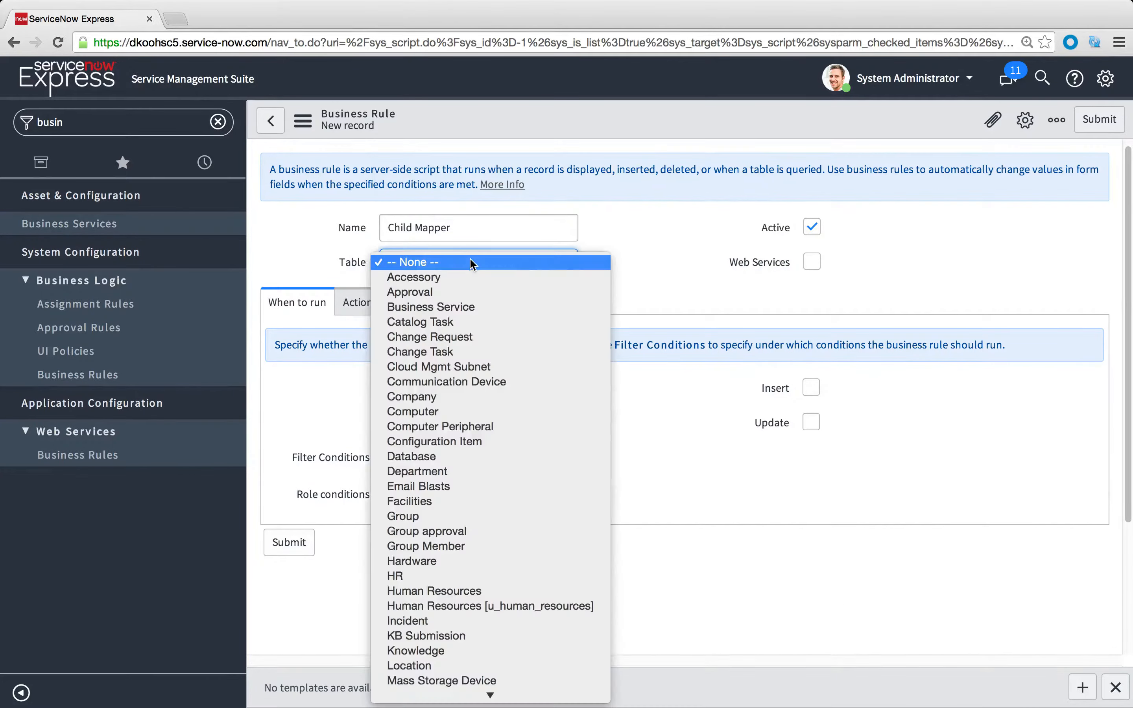
pyautogui.click(397, 619)
# - Make the Child Mapper rule run on both Insert and Update under the filter condition Parent is not empty
pyautogui.click(443, 492)
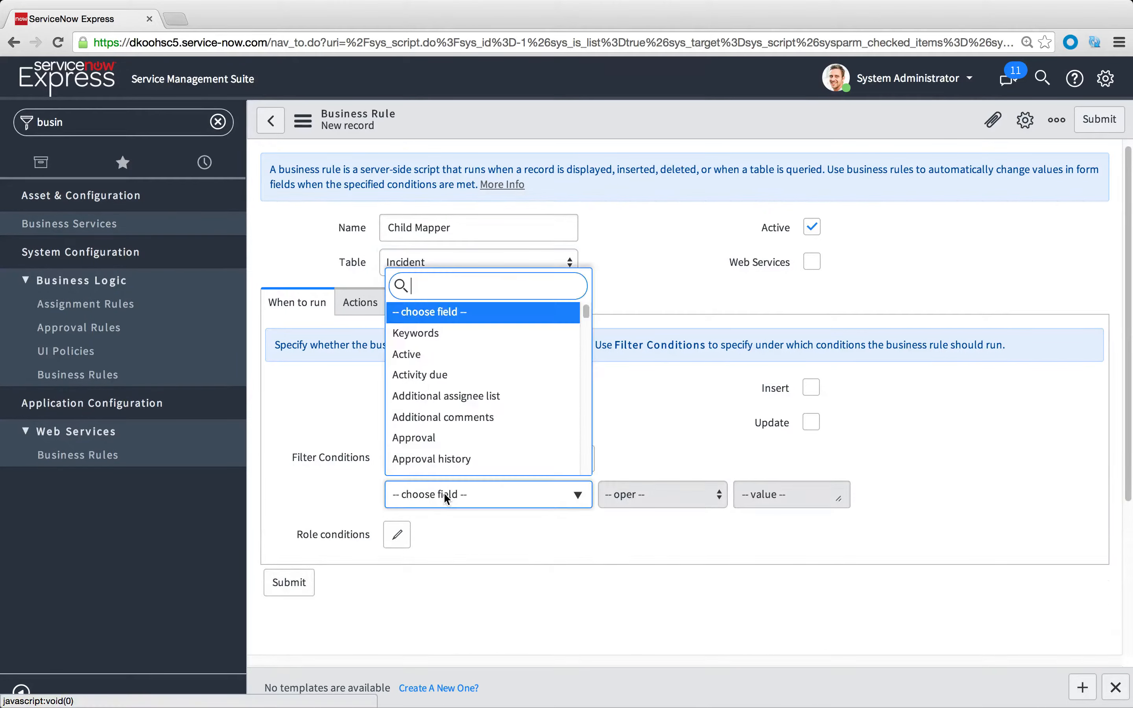
pyautogui.write('pare')
pyautogui.click(459, 475)
pyautogui.click(621, 484)
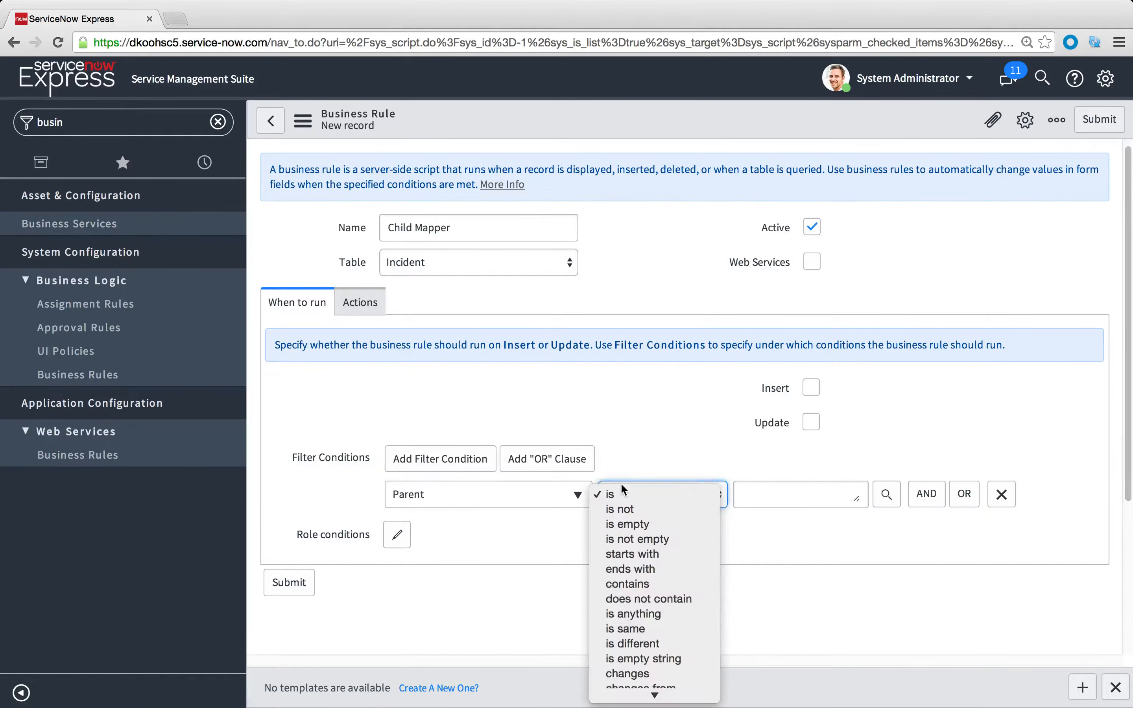
pyautogui.click(664, 539)
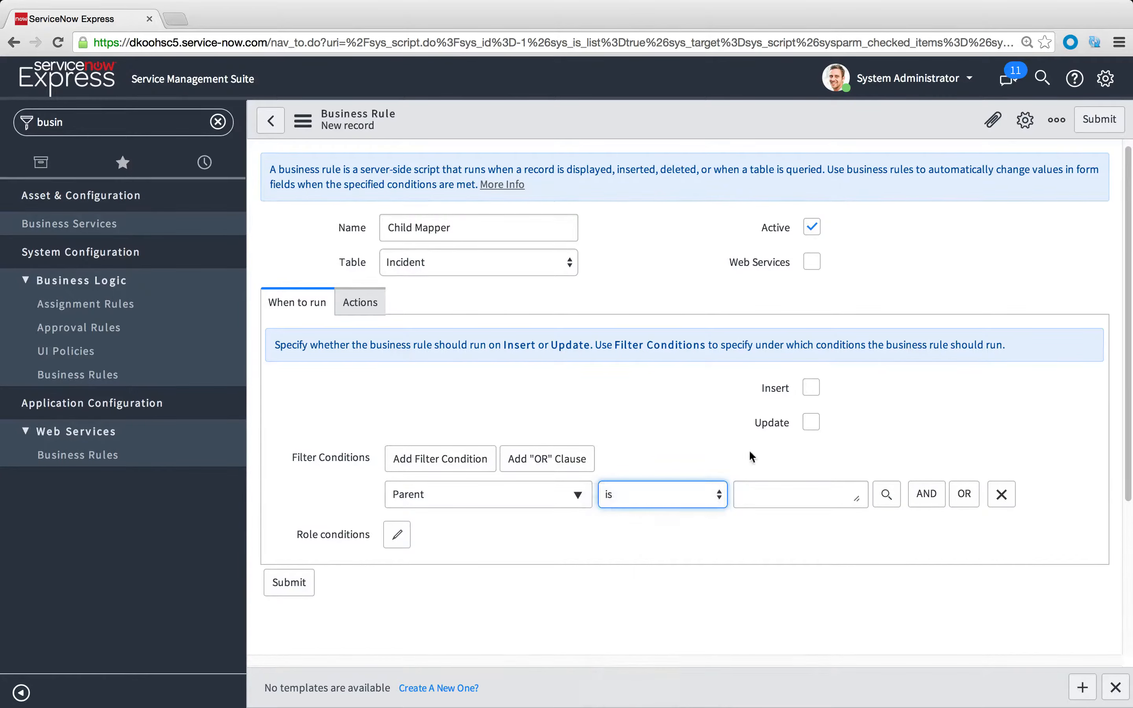
pyautogui.click(811, 387)
pyautogui.click(811, 423)
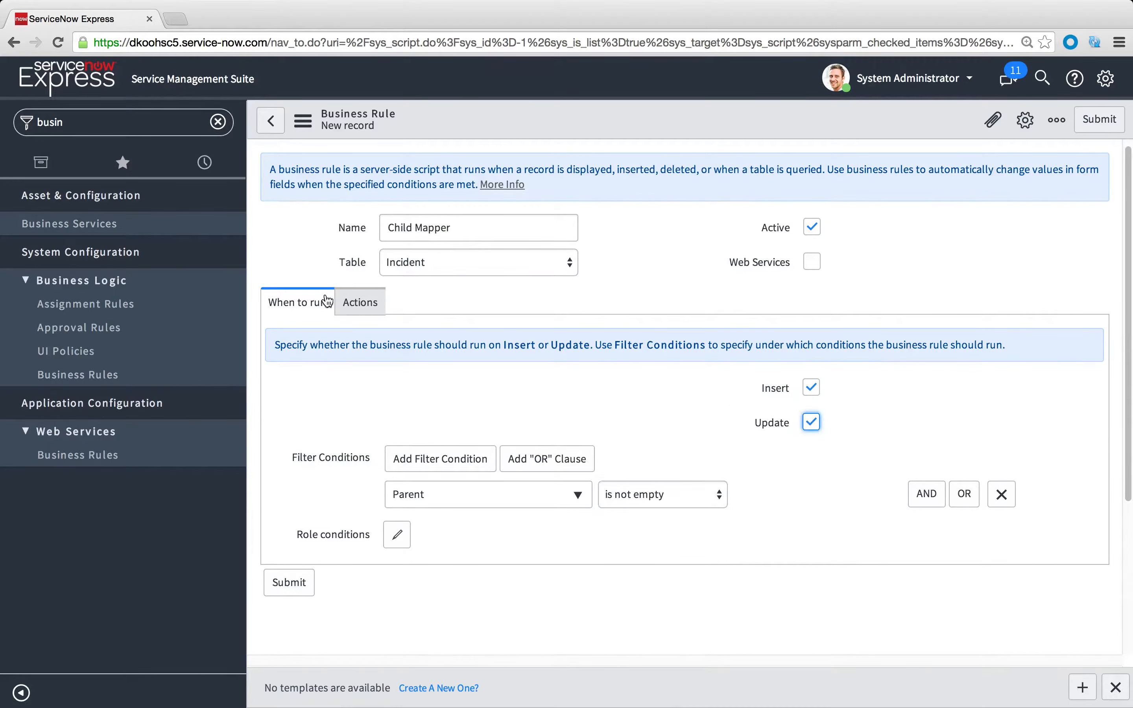
# - Add a Set field values action for Short description using the Same as option
pyautogui.click(348, 302)
pyautogui.click(468, 471)
pyautogui.write('sh')
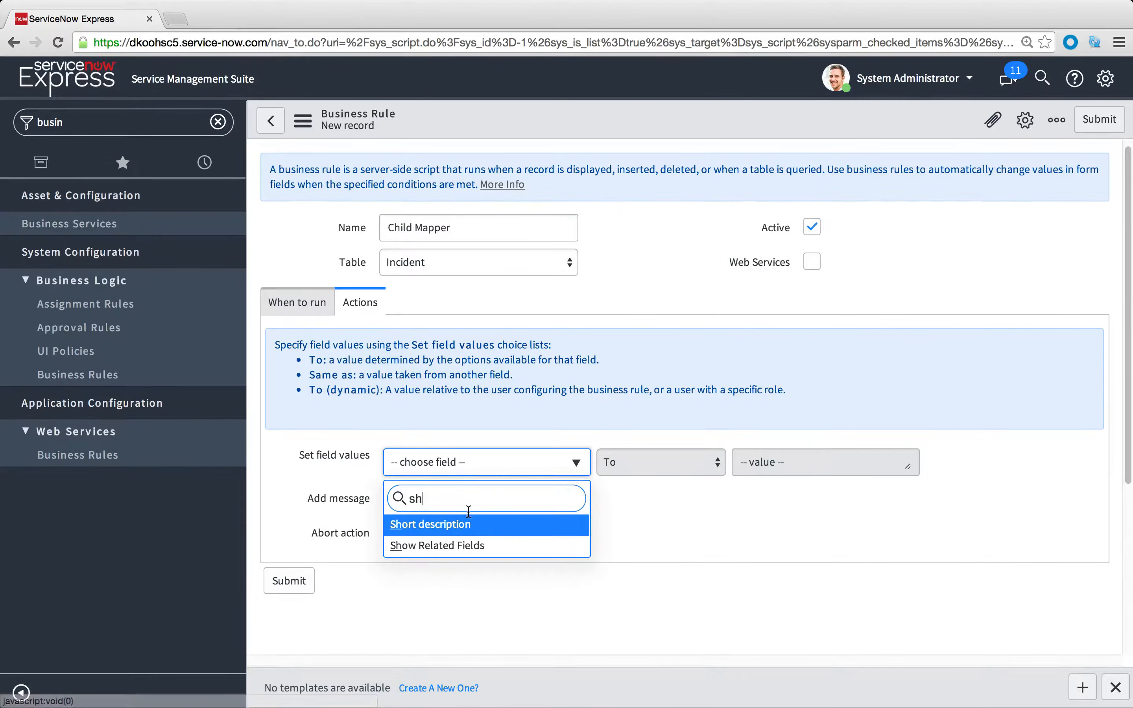
pyautogui.click(467, 524)
pyautogui.click(667, 462)
pyautogui.click(626, 476)
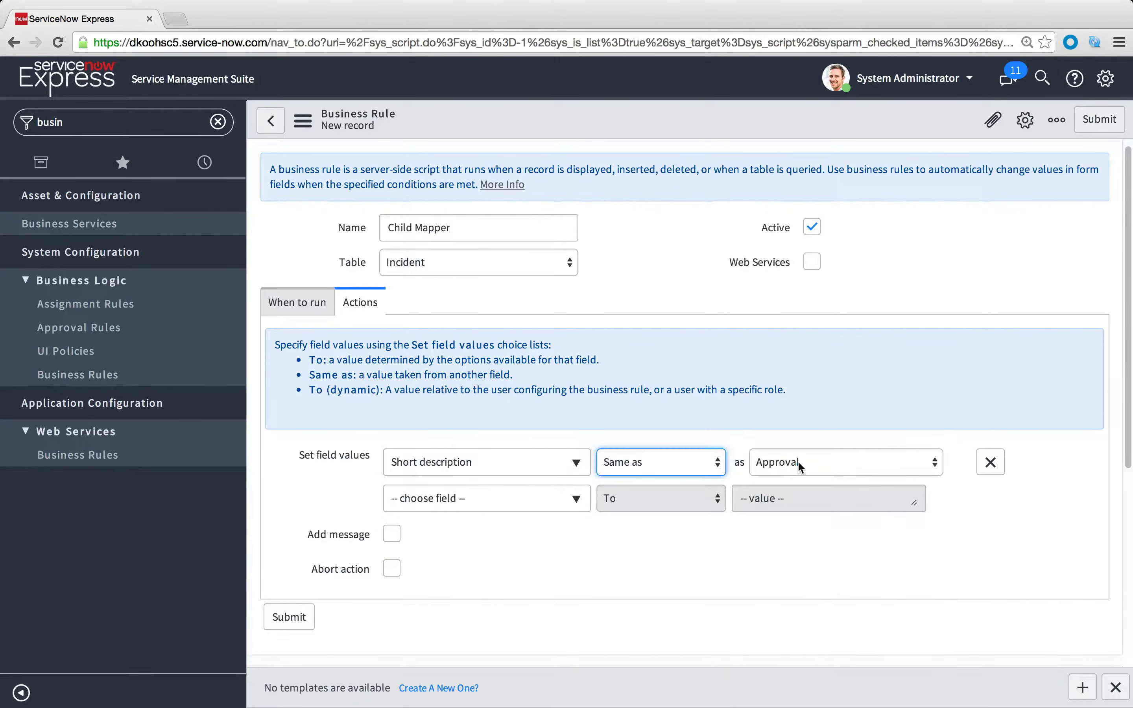
# - Show related fields for the Short description action's source and set it to Short description under Parent-->Task fields
pyautogui.click(797, 460)
pyautogui.press('s')
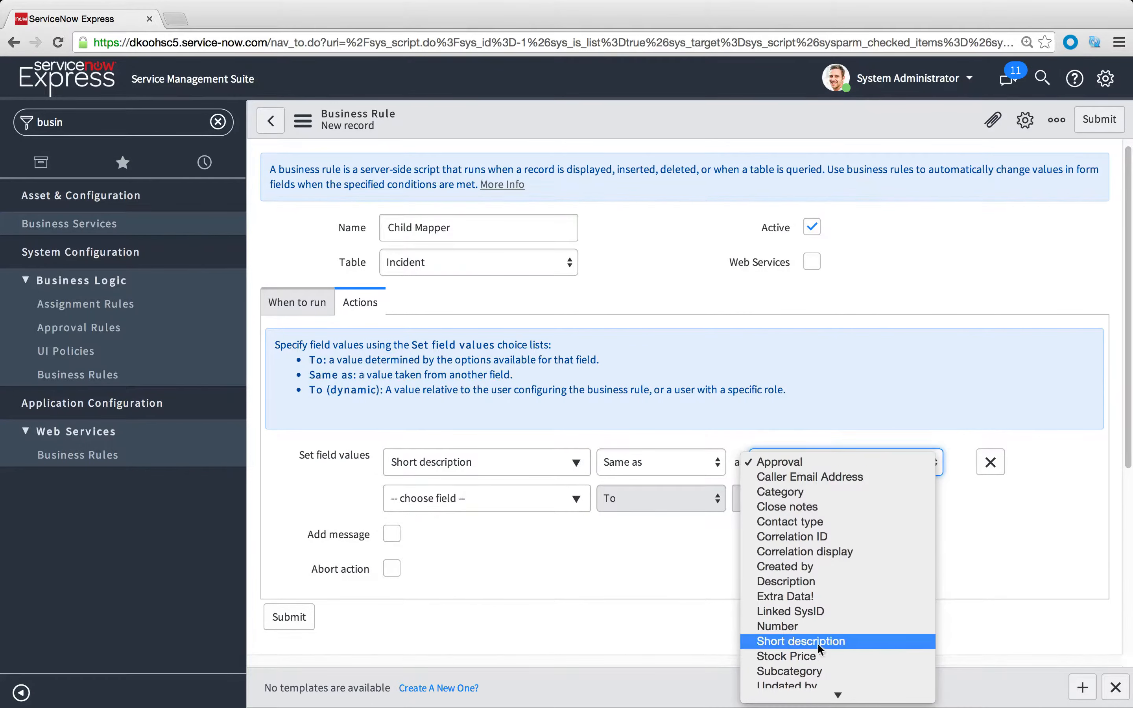
pyautogui.scroll(-2, 822, 653)
pyautogui.click(813, 408)
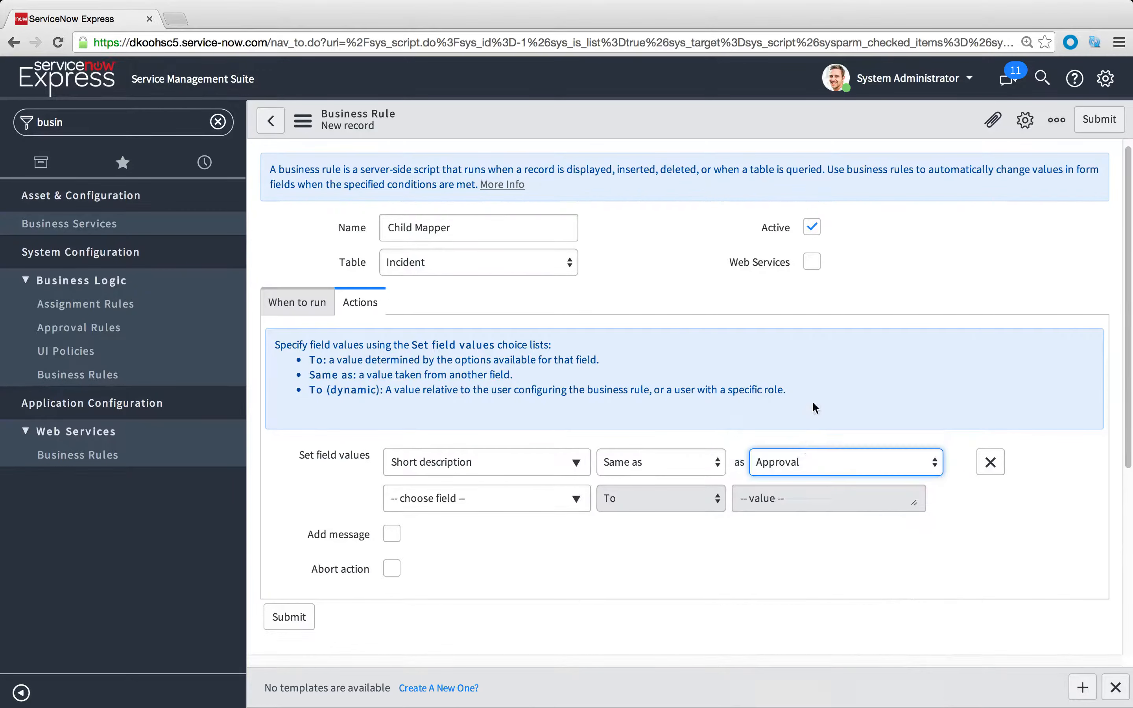
pyautogui.click(798, 461)
pyautogui.press('p')
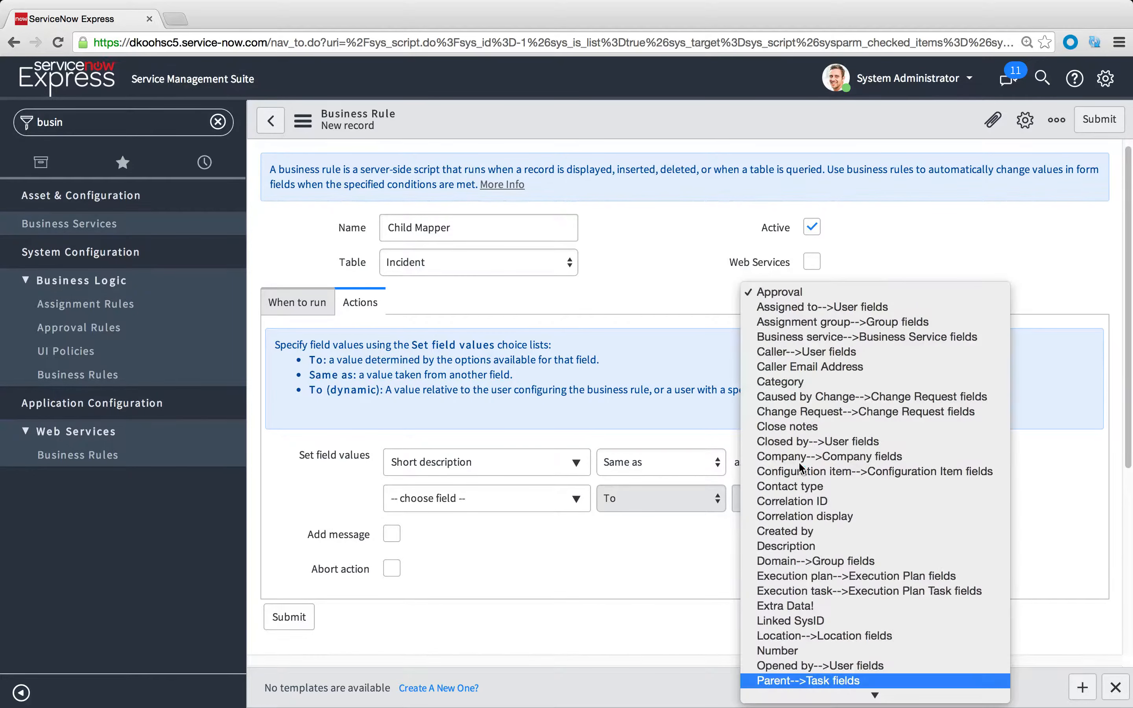
pyautogui.click(801, 679)
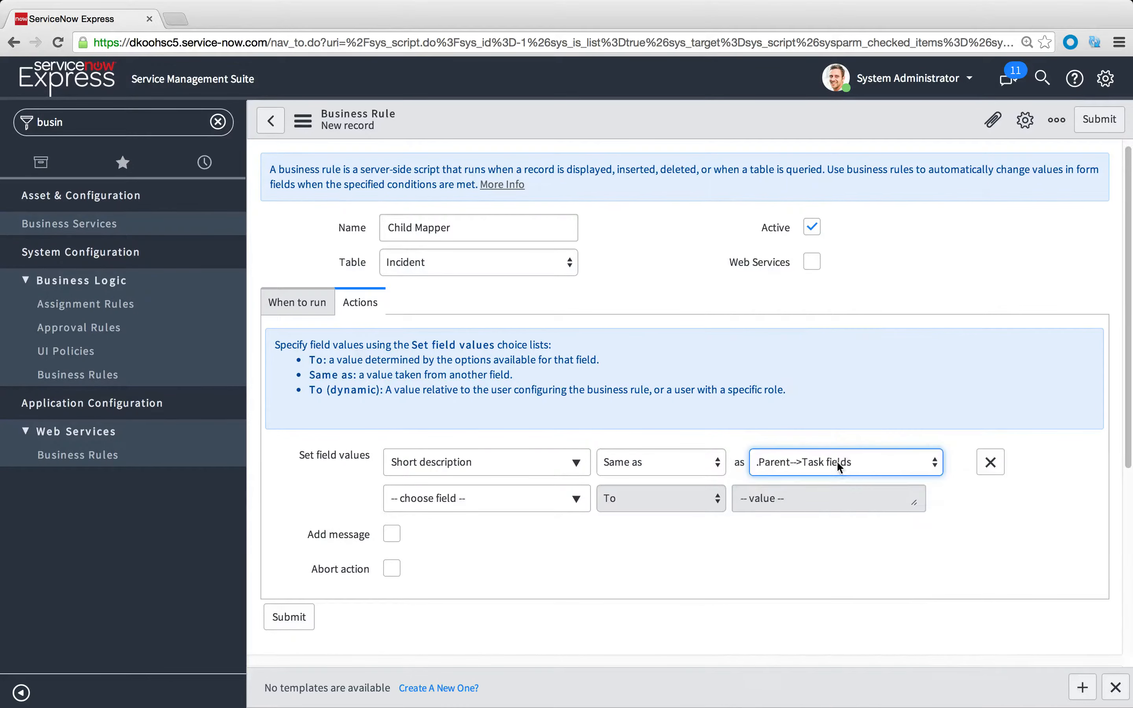
pyautogui.click(834, 458)
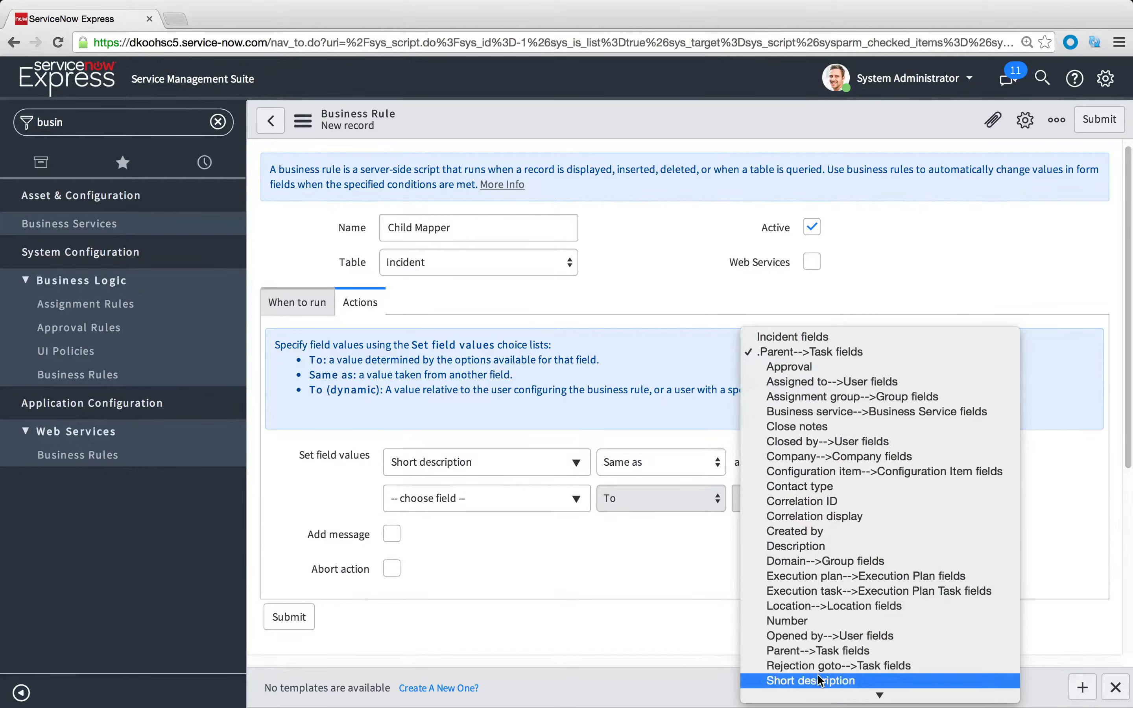
pyautogui.click(801, 678)
# - Add a second Set field values action for Priority using the Same as option
pyautogui.click(488, 498)
pyautogui.write('pri')
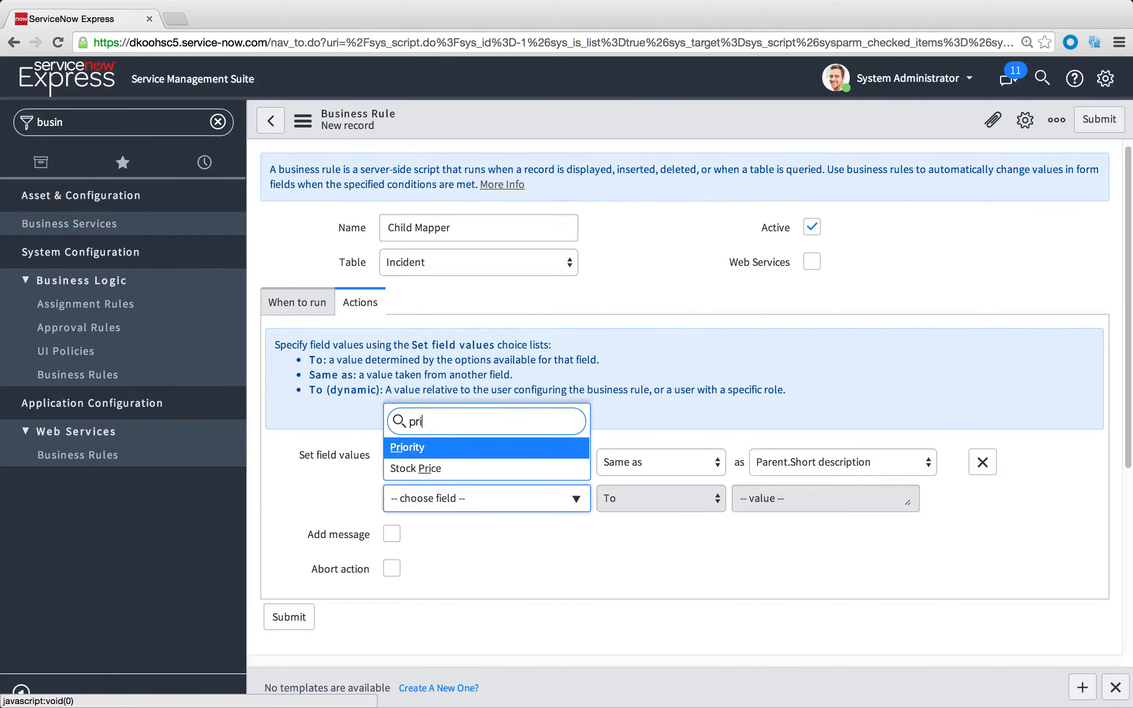
pyautogui.click(440, 452)
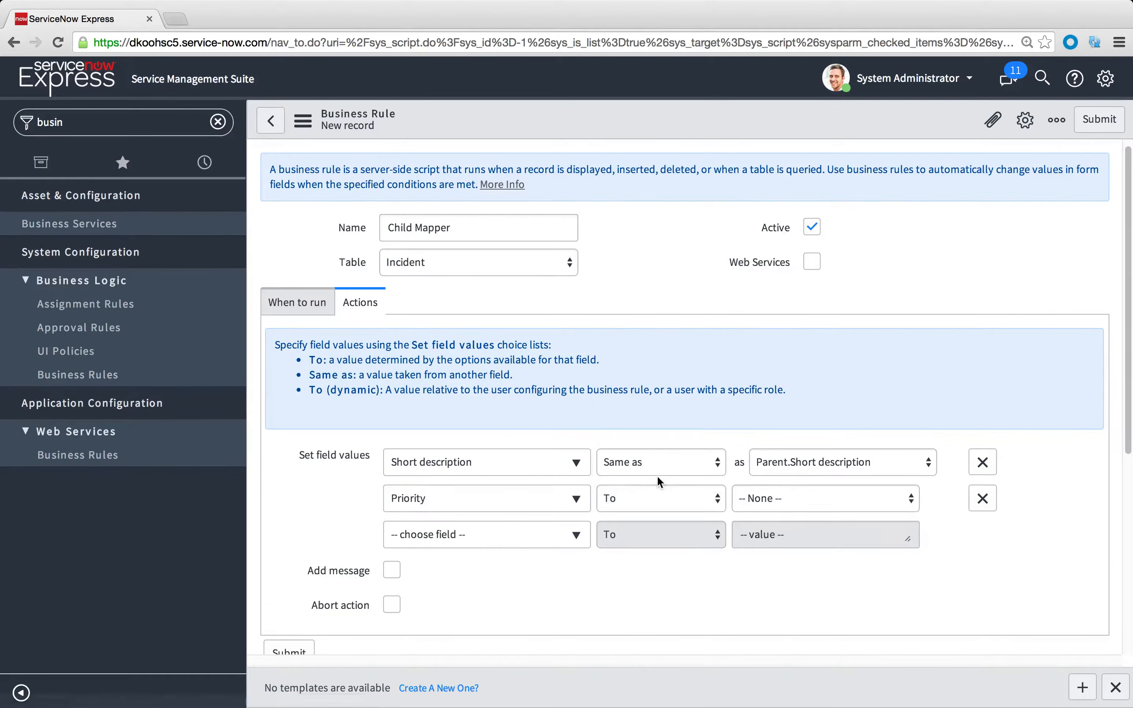
pyautogui.click(657, 497)
pyautogui.click(659, 511)
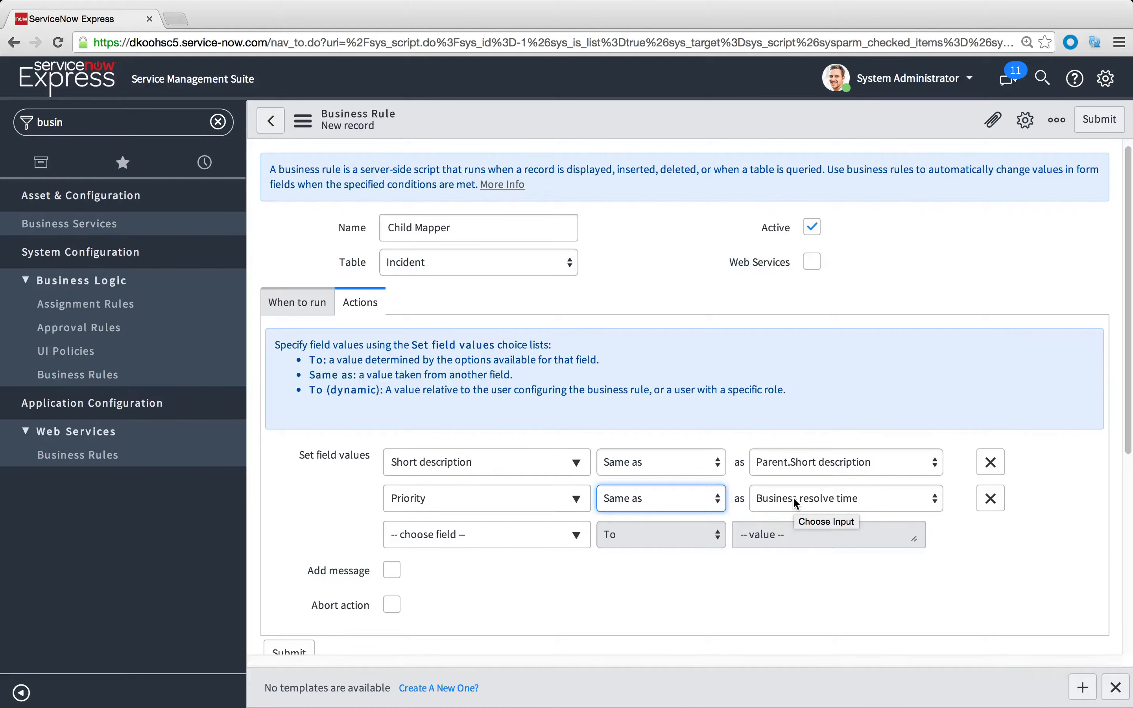
# - Show related fields for the Priority action's source and set it to Priority under Parent-->Task fields
pyautogui.click(793, 497)
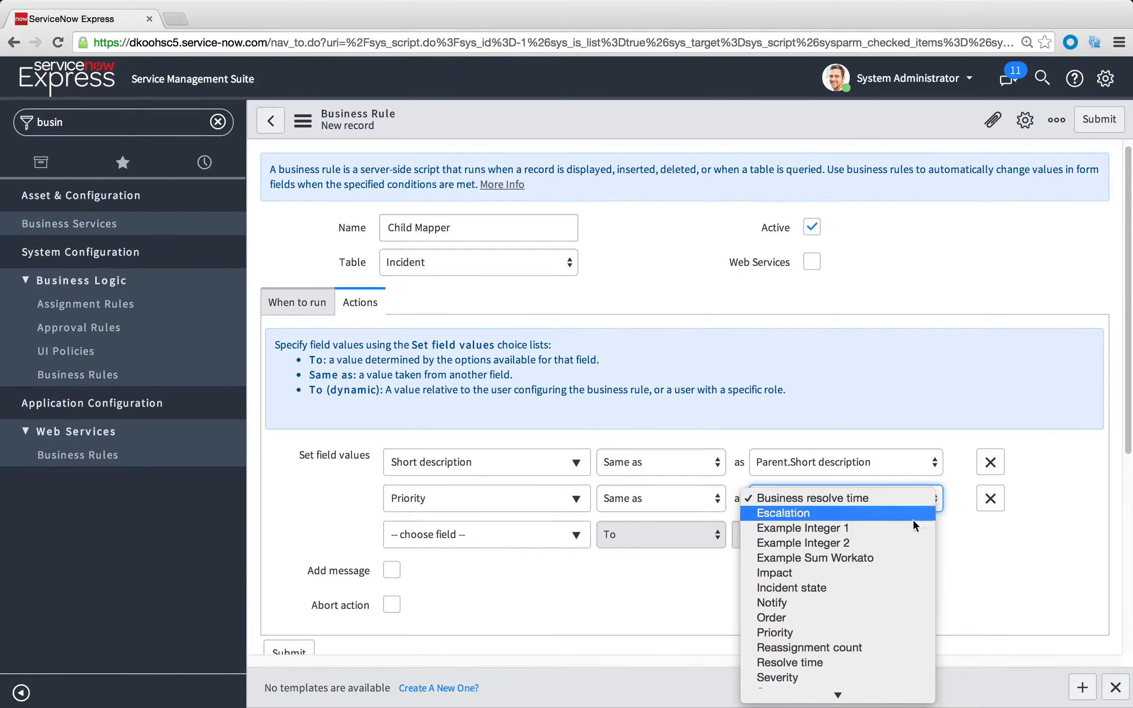
pyautogui.click(982, 550)
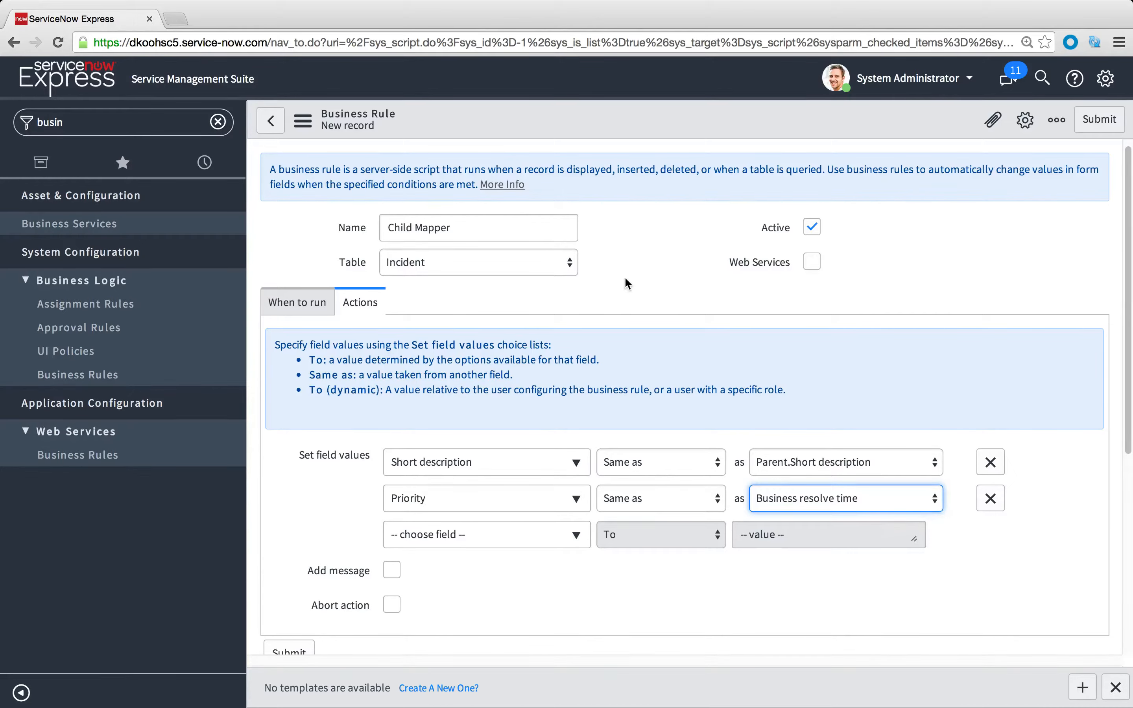
pyautogui.click(823, 502)
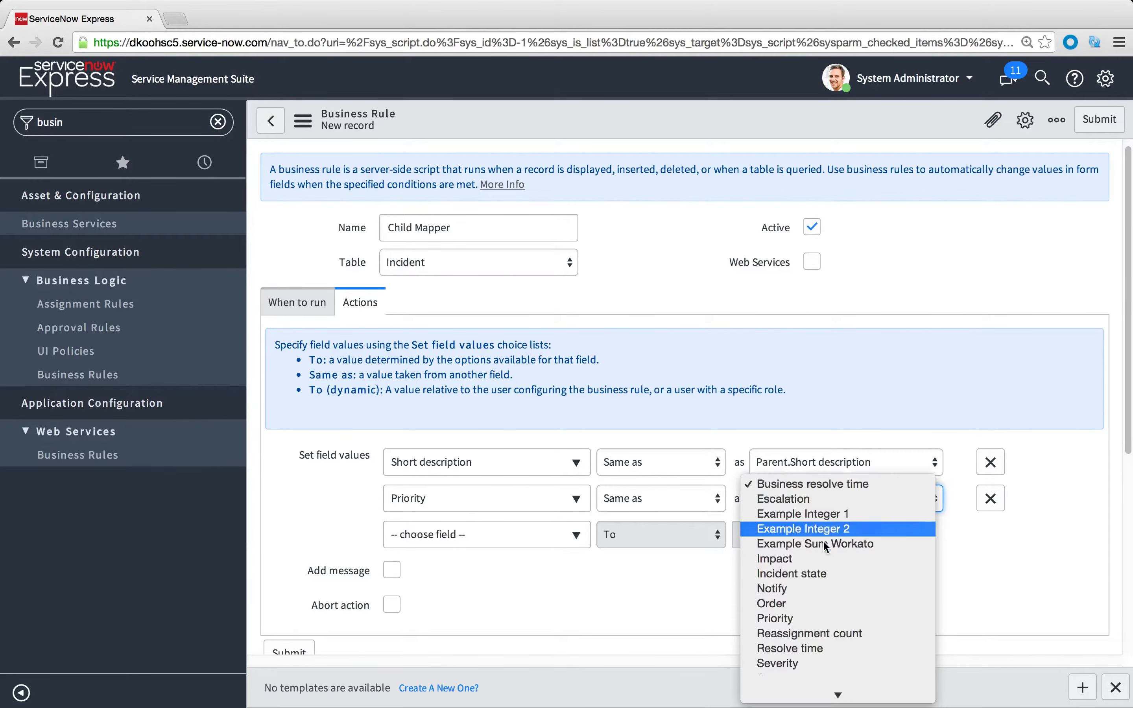
pyautogui.click(833, 693)
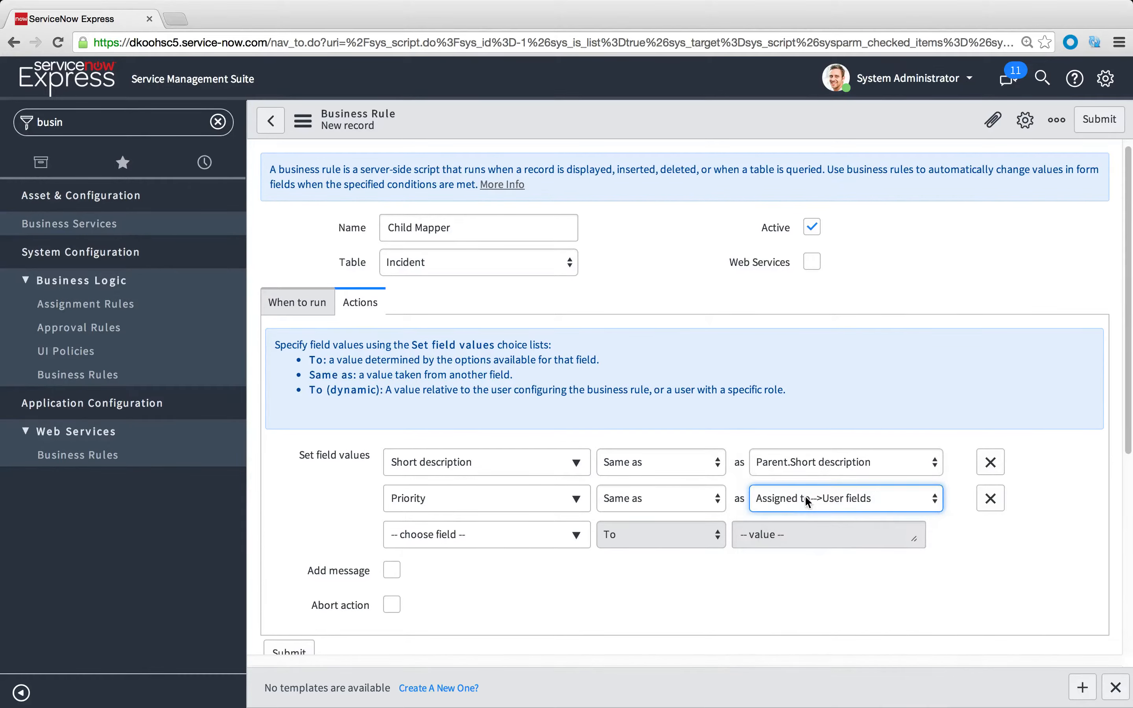
pyautogui.click(806, 497)
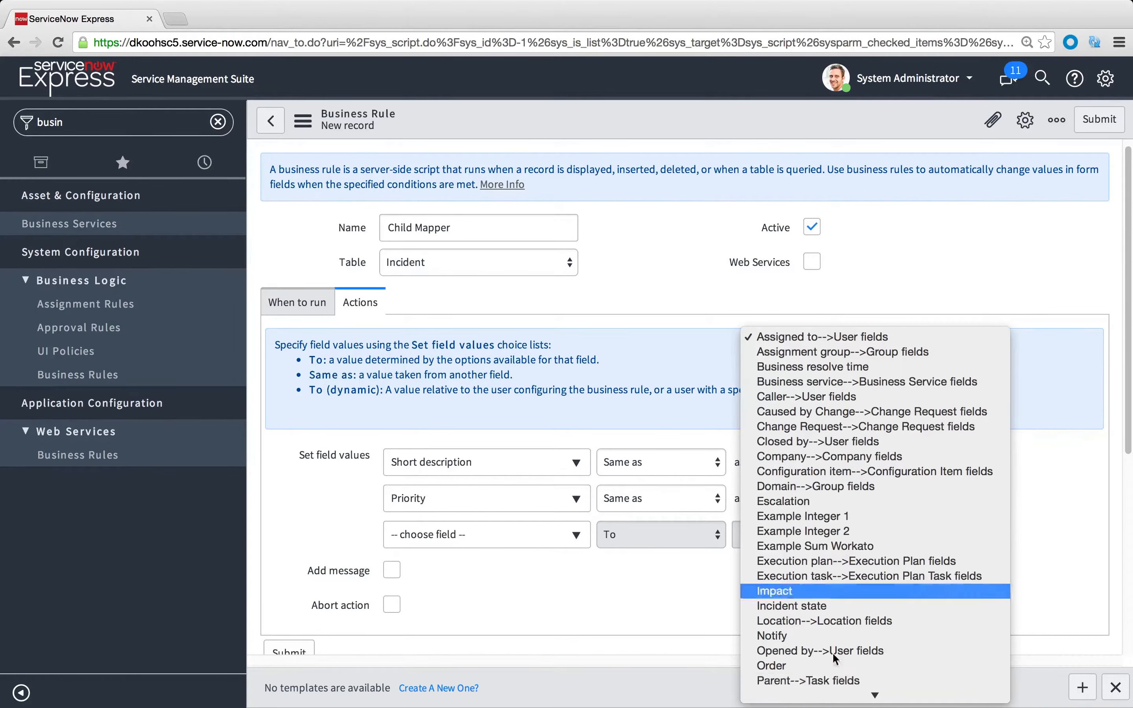
pyautogui.click(805, 680)
pyautogui.click(827, 502)
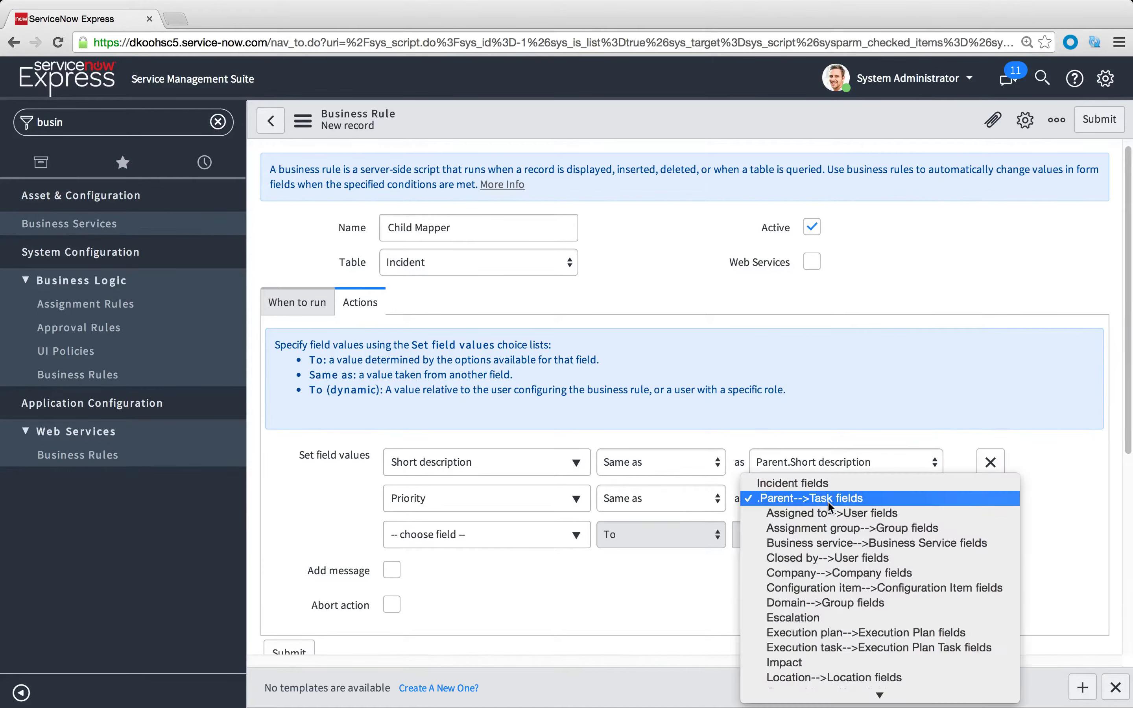
pyautogui.press('p')
pyautogui.press('r')
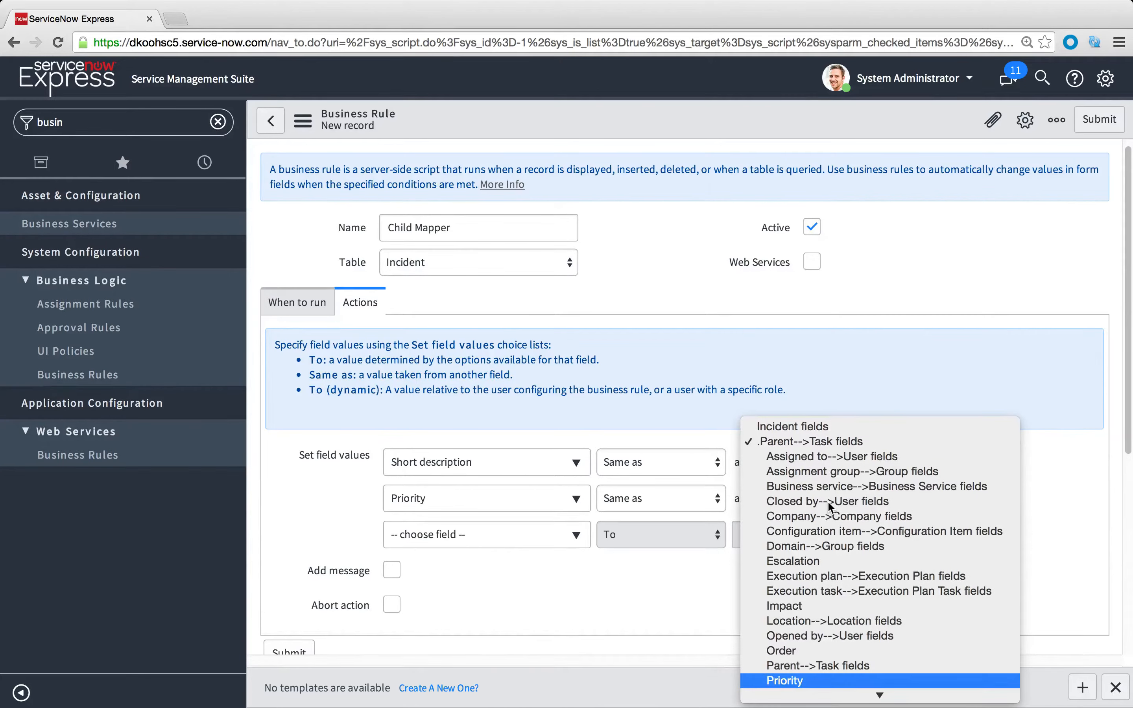
pyautogui.click(795, 680)
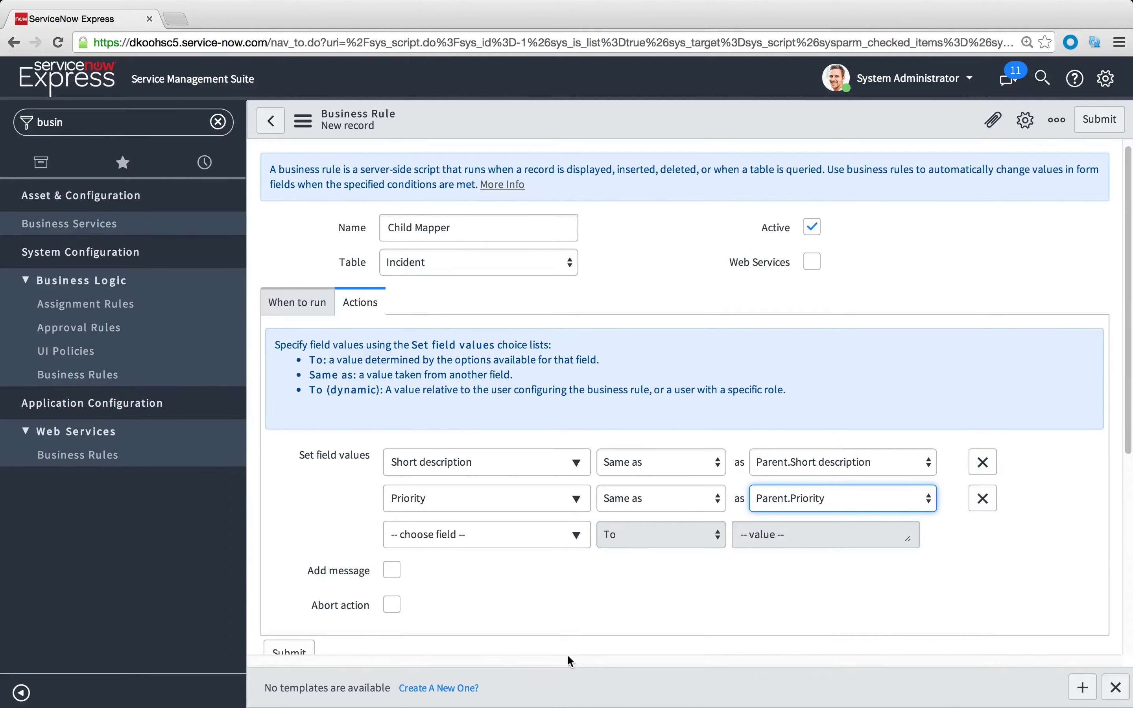
# - Save the Child Mapper rule and open incident INC0010135 from the open incidents
pyautogui.rightClick(608, 123)
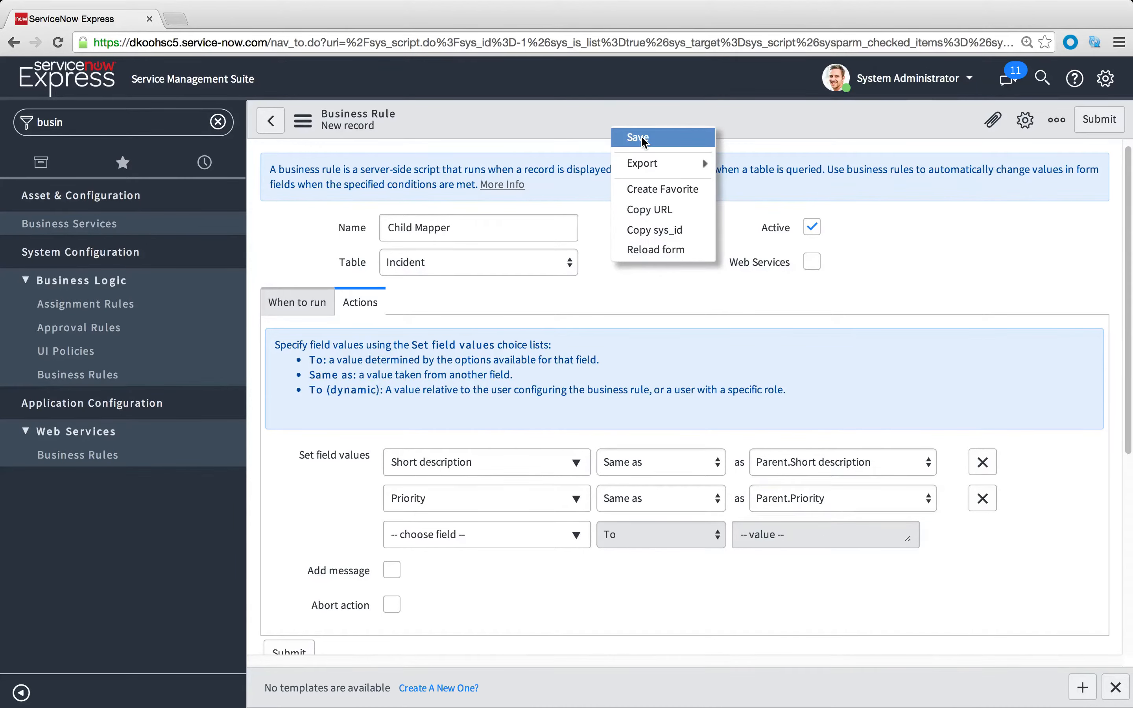
pyautogui.click(643, 138)
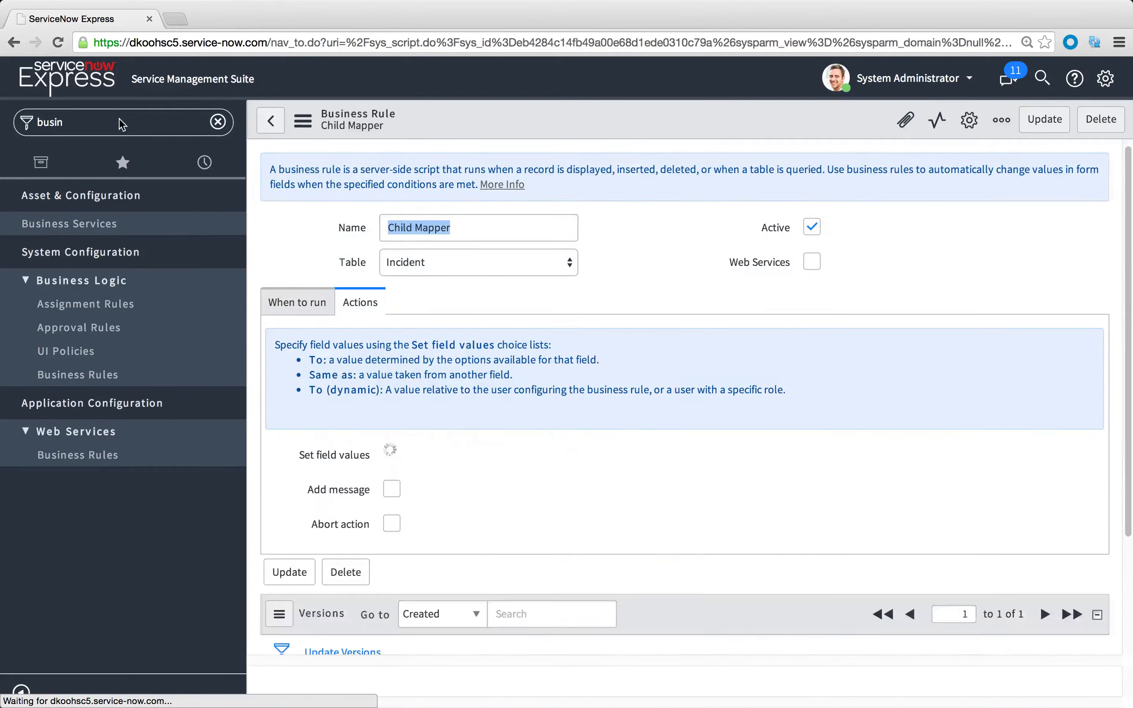
pyautogui.doubleClick(121, 124)
pyautogui.write('inc')
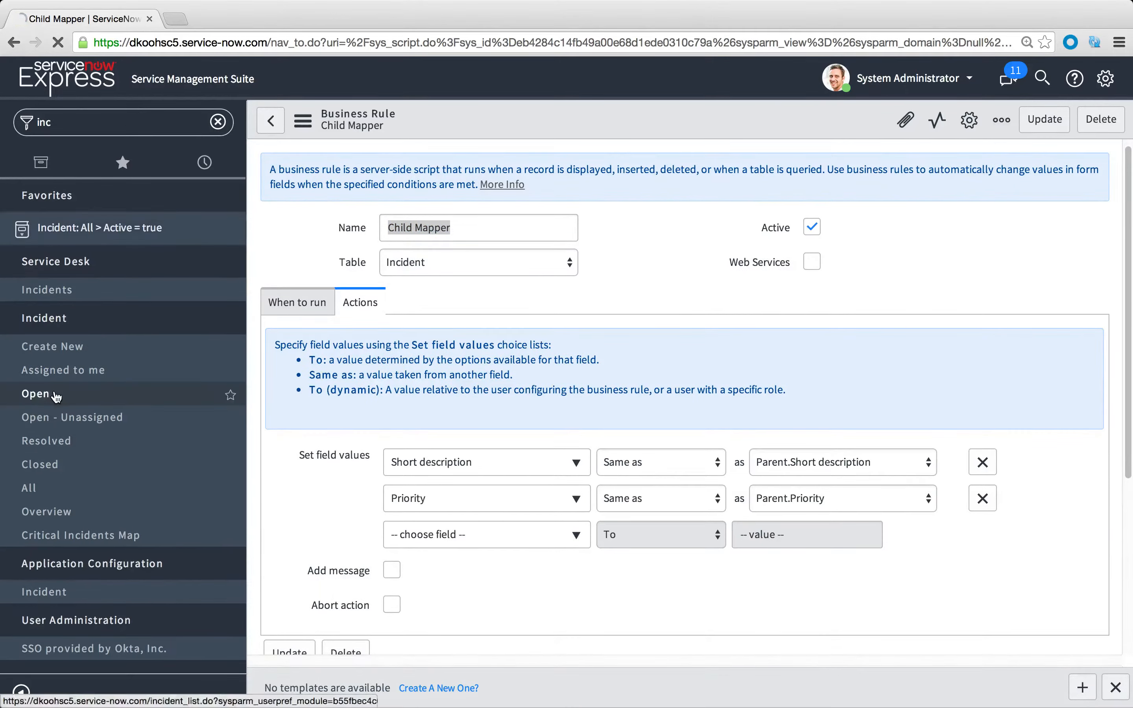
pyautogui.click(56, 396)
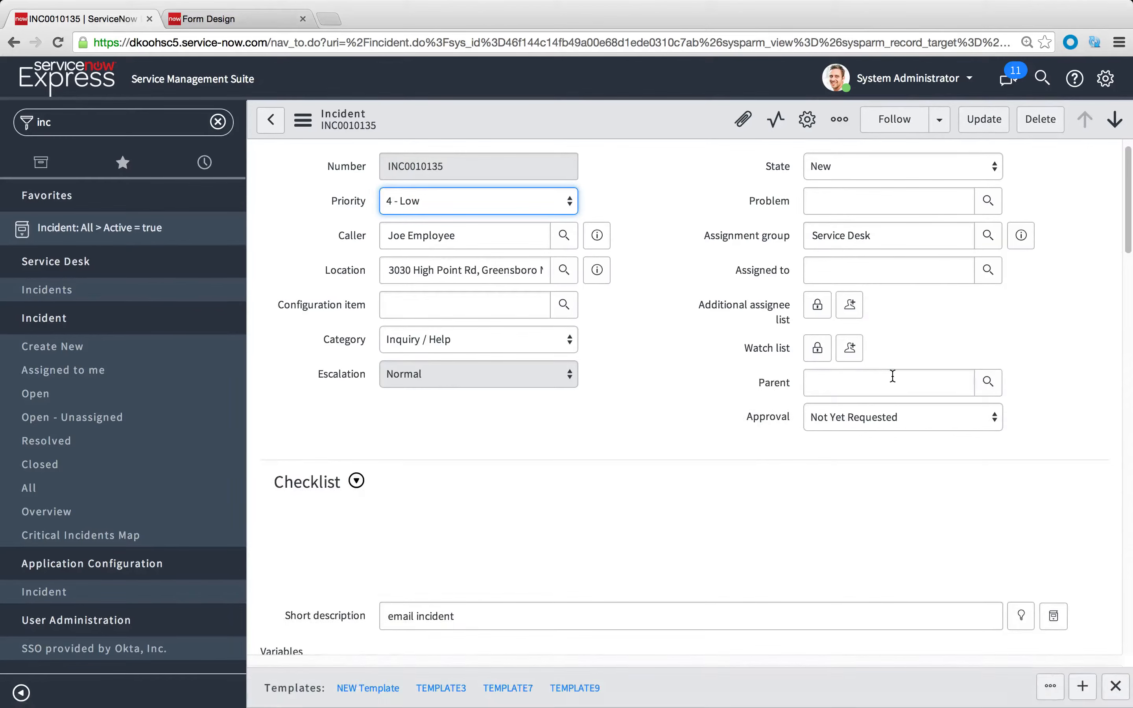
# - Set the incident's Parent to CHG0030006 from the task list and save the incident without leaving the form
pyautogui.click(890, 381)
pyautogui.click(988, 382)
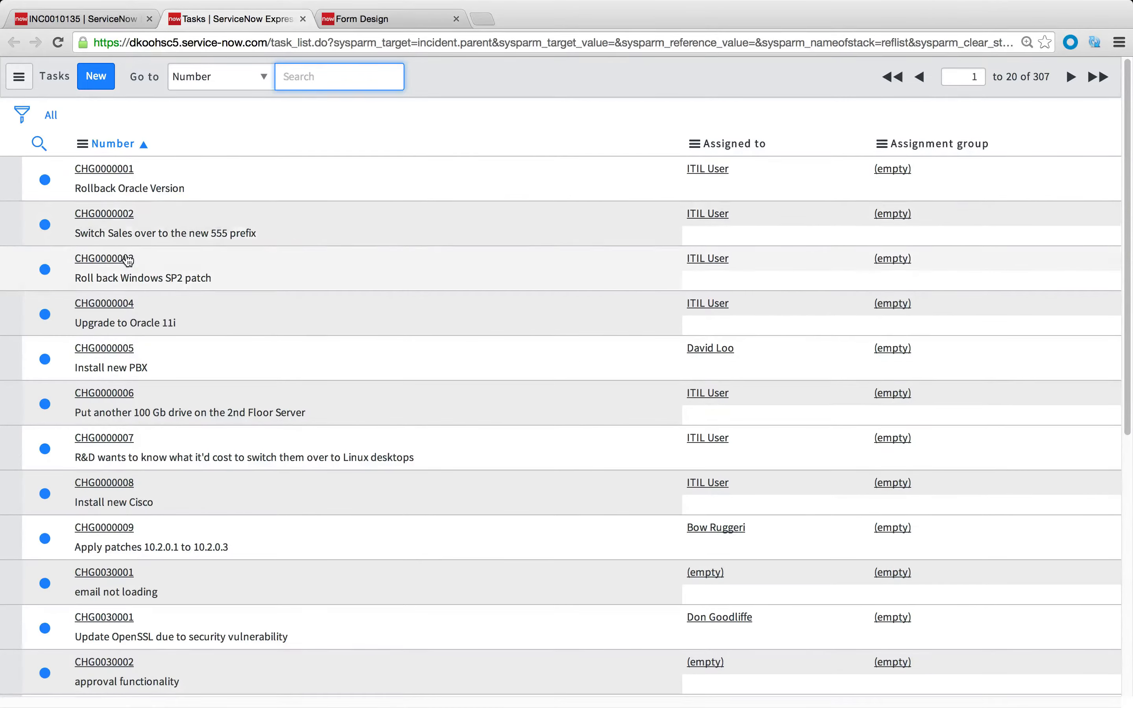
pyautogui.scroll(-10, 127, 258)
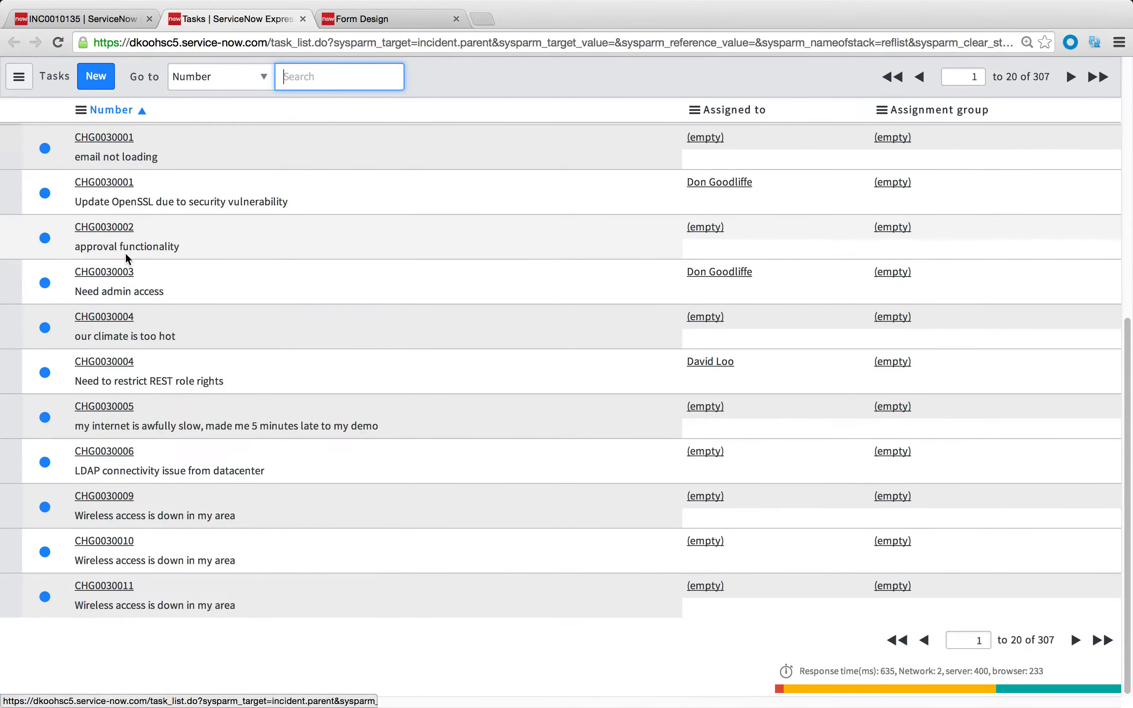
pyautogui.click(110, 457)
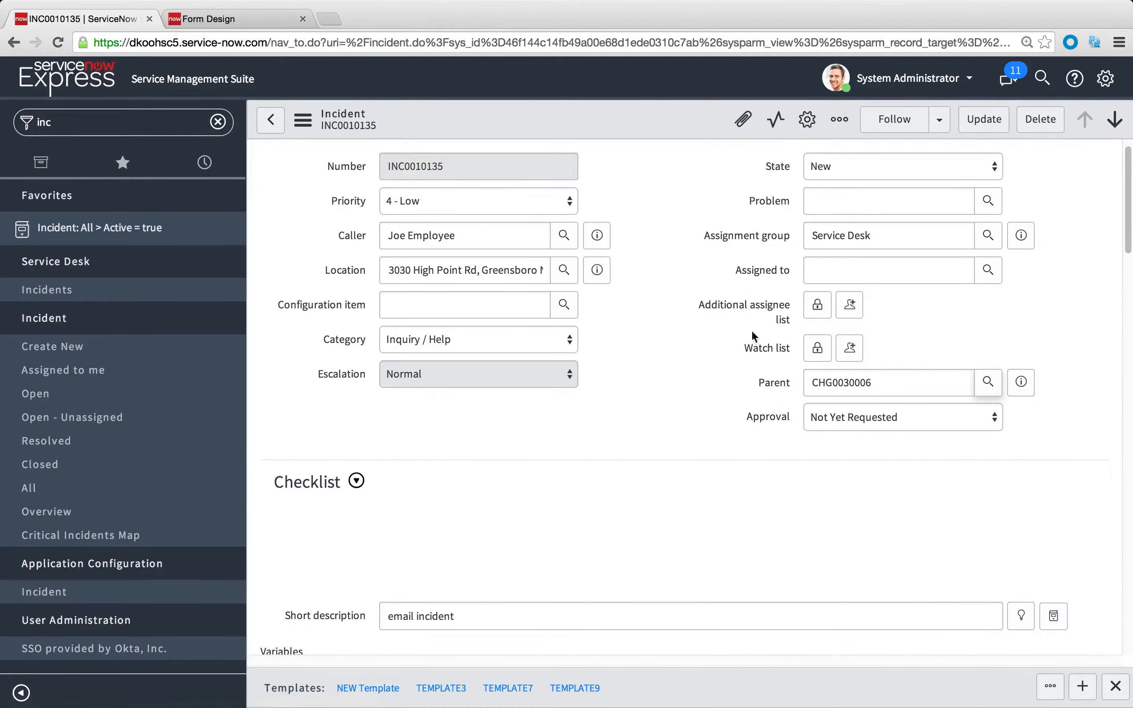
pyautogui.rightClick(632, 131)
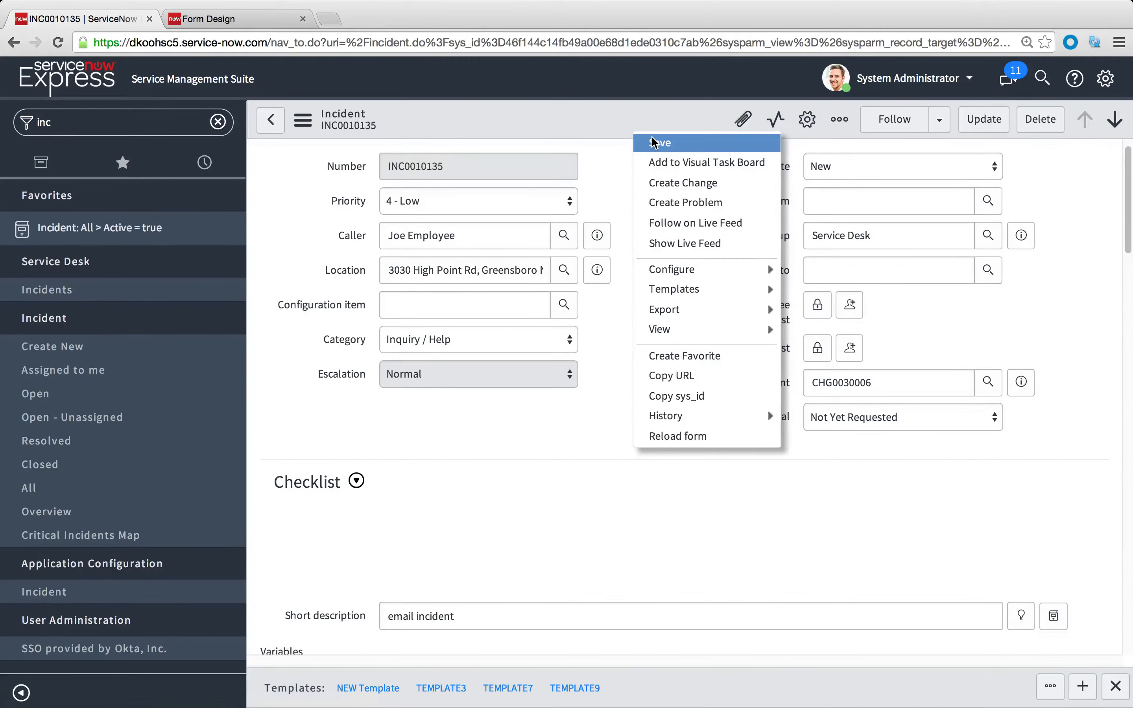
pyautogui.click(654, 142)
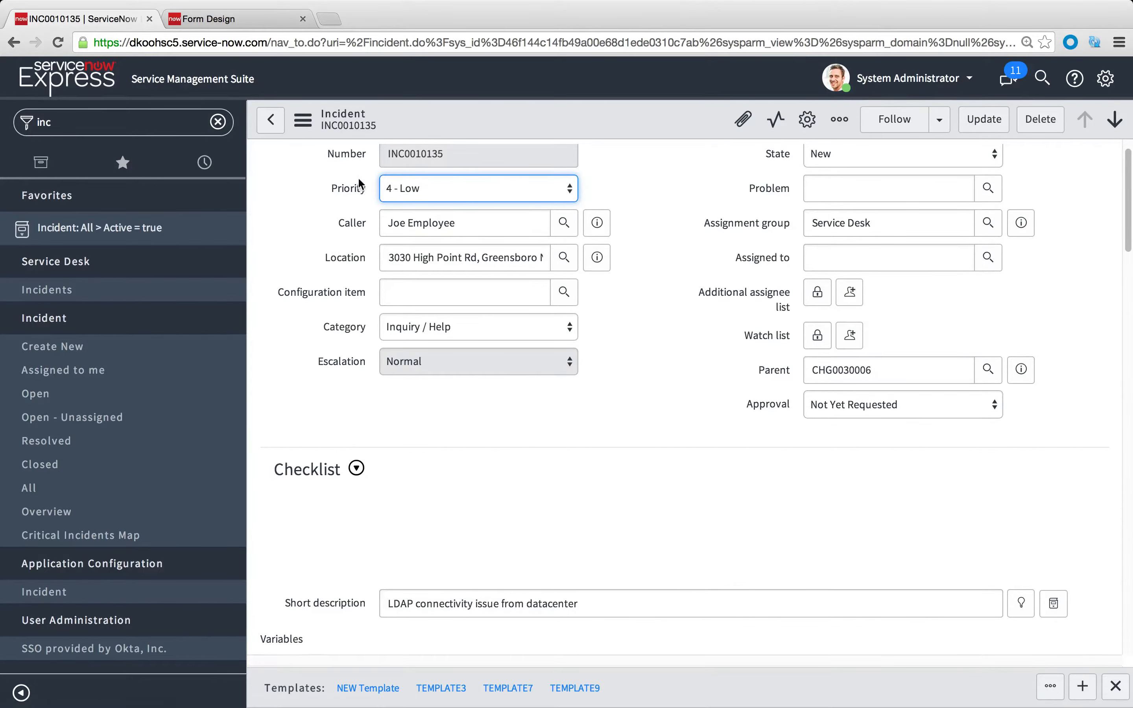
pyautogui.click(621, 285)
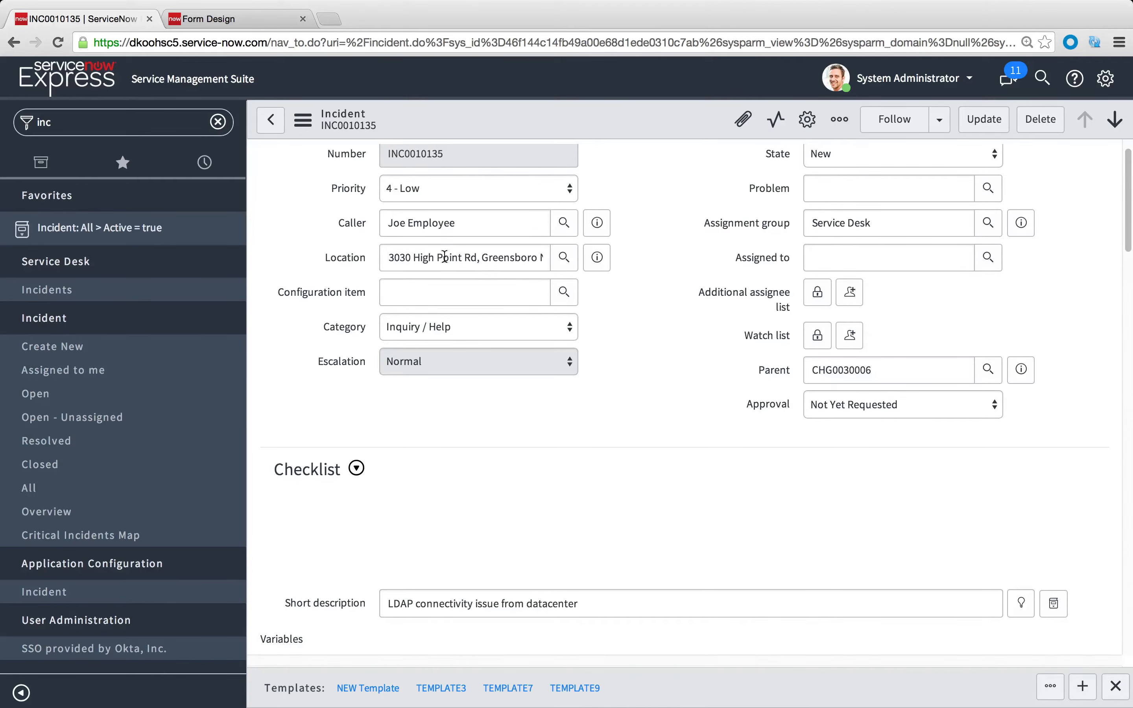
pyautogui.moveTo(396, 257); pyautogui.dragTo(474, 265)
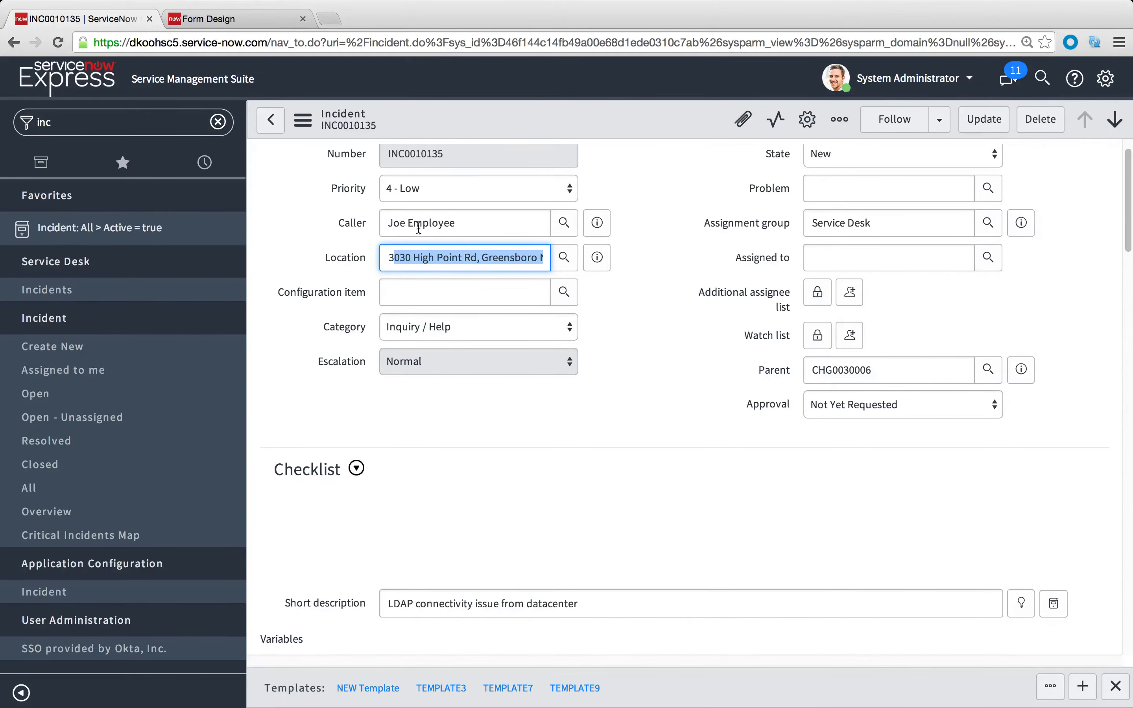